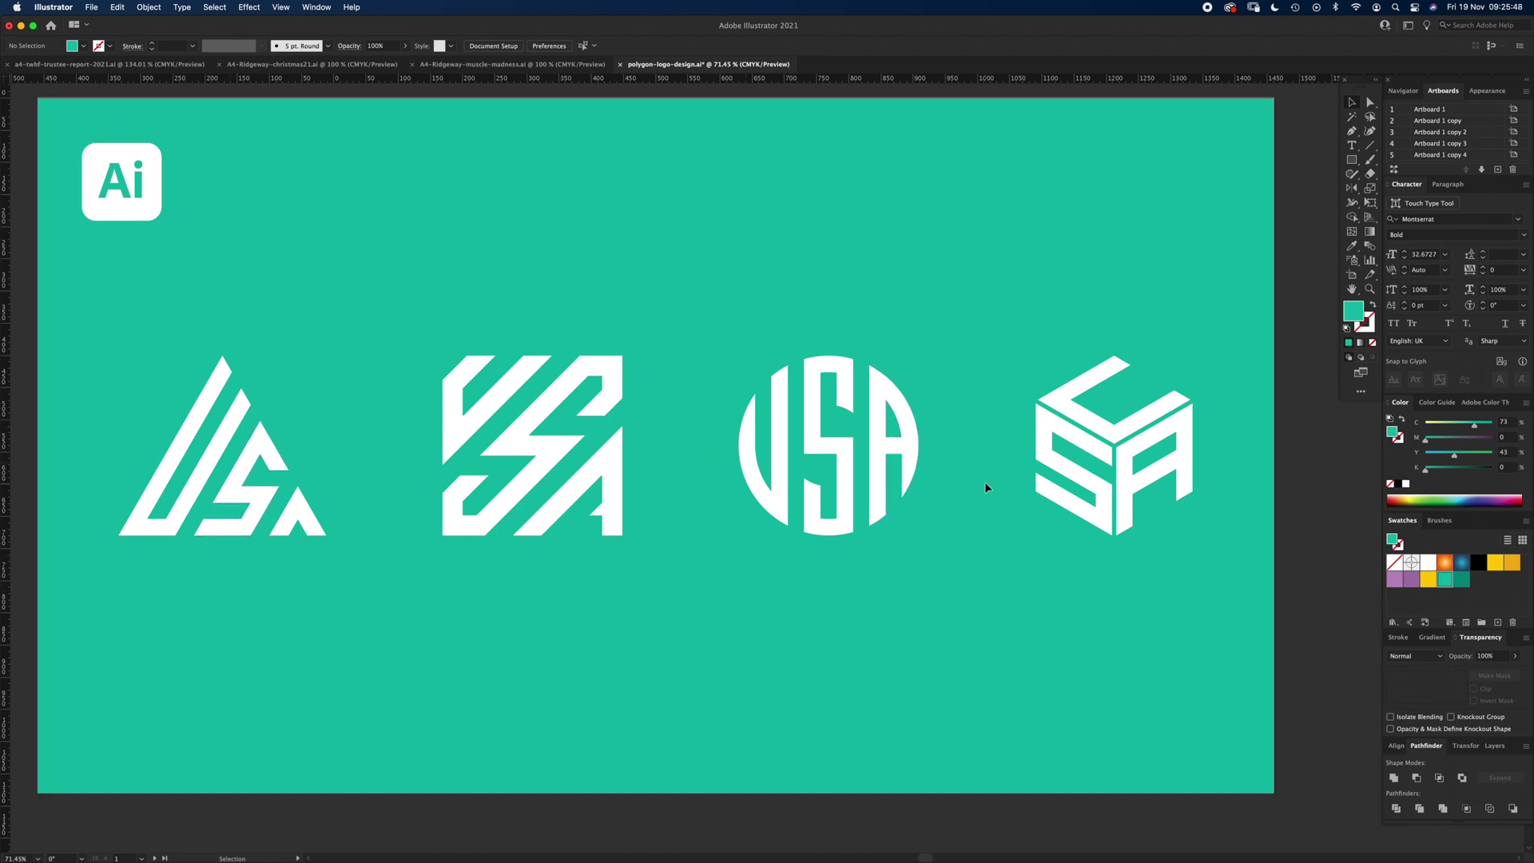
Step: Review the setup notes for colour, artboard and snapping, check the Smart Guides and Snap to Point settings, and view the triangle logo's line grid
drag(1240, 509, 502, 565)
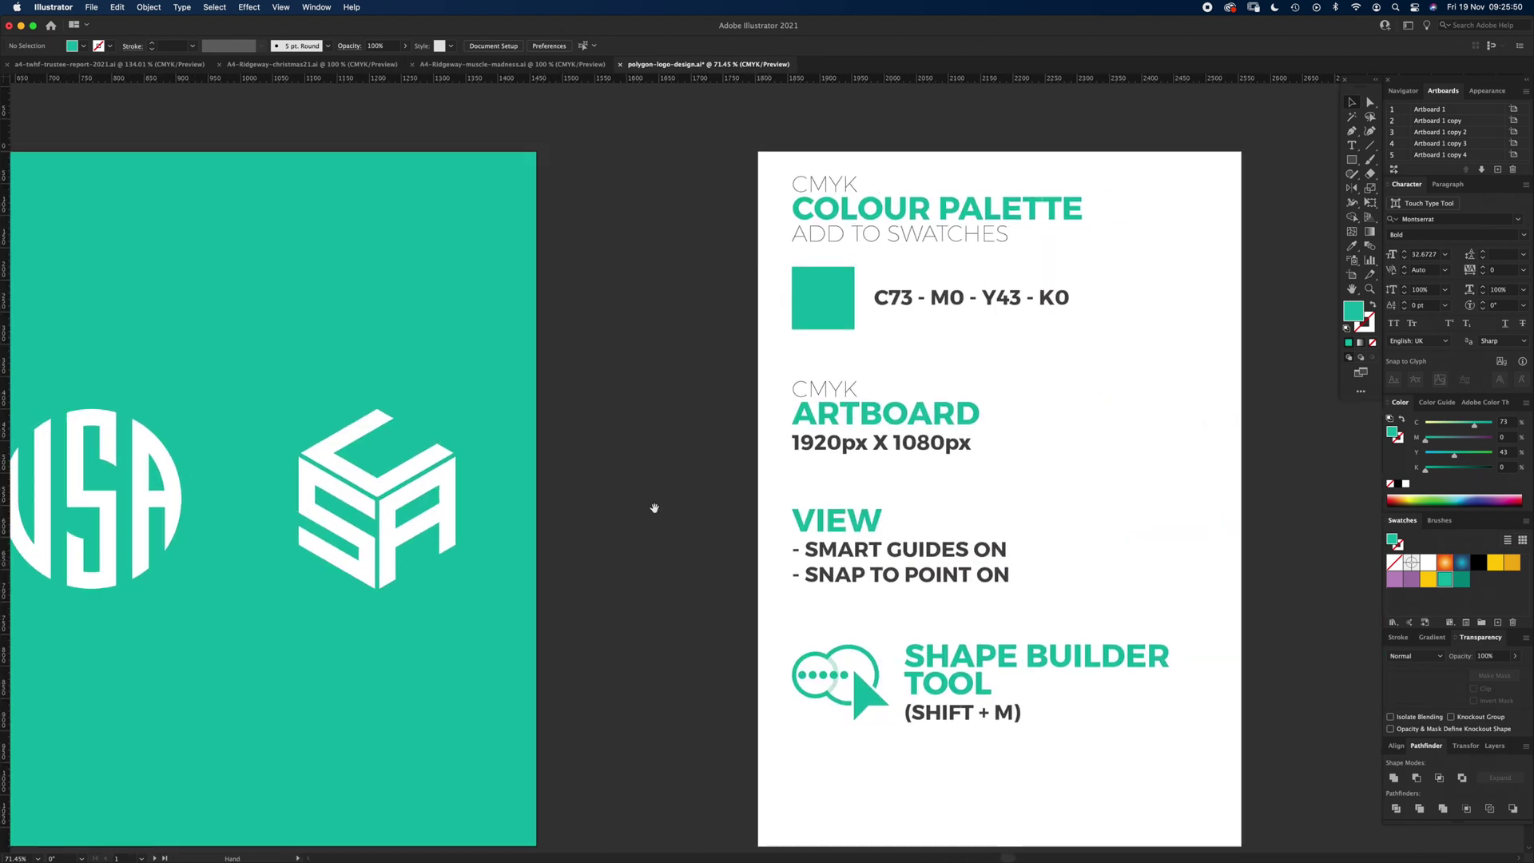
drag(947, 494, 922, 448)
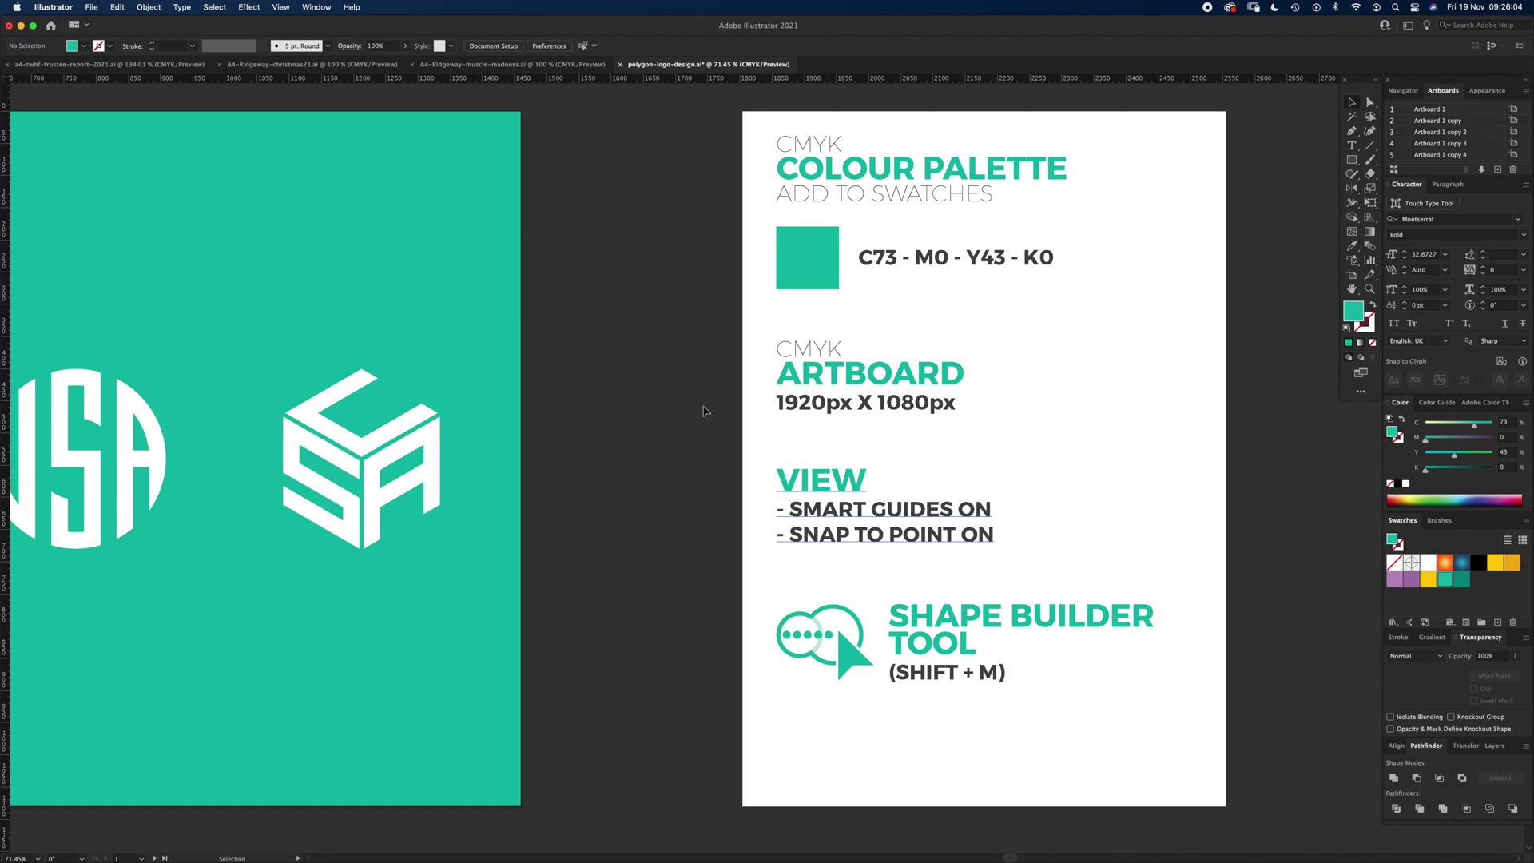
click(281, 8)
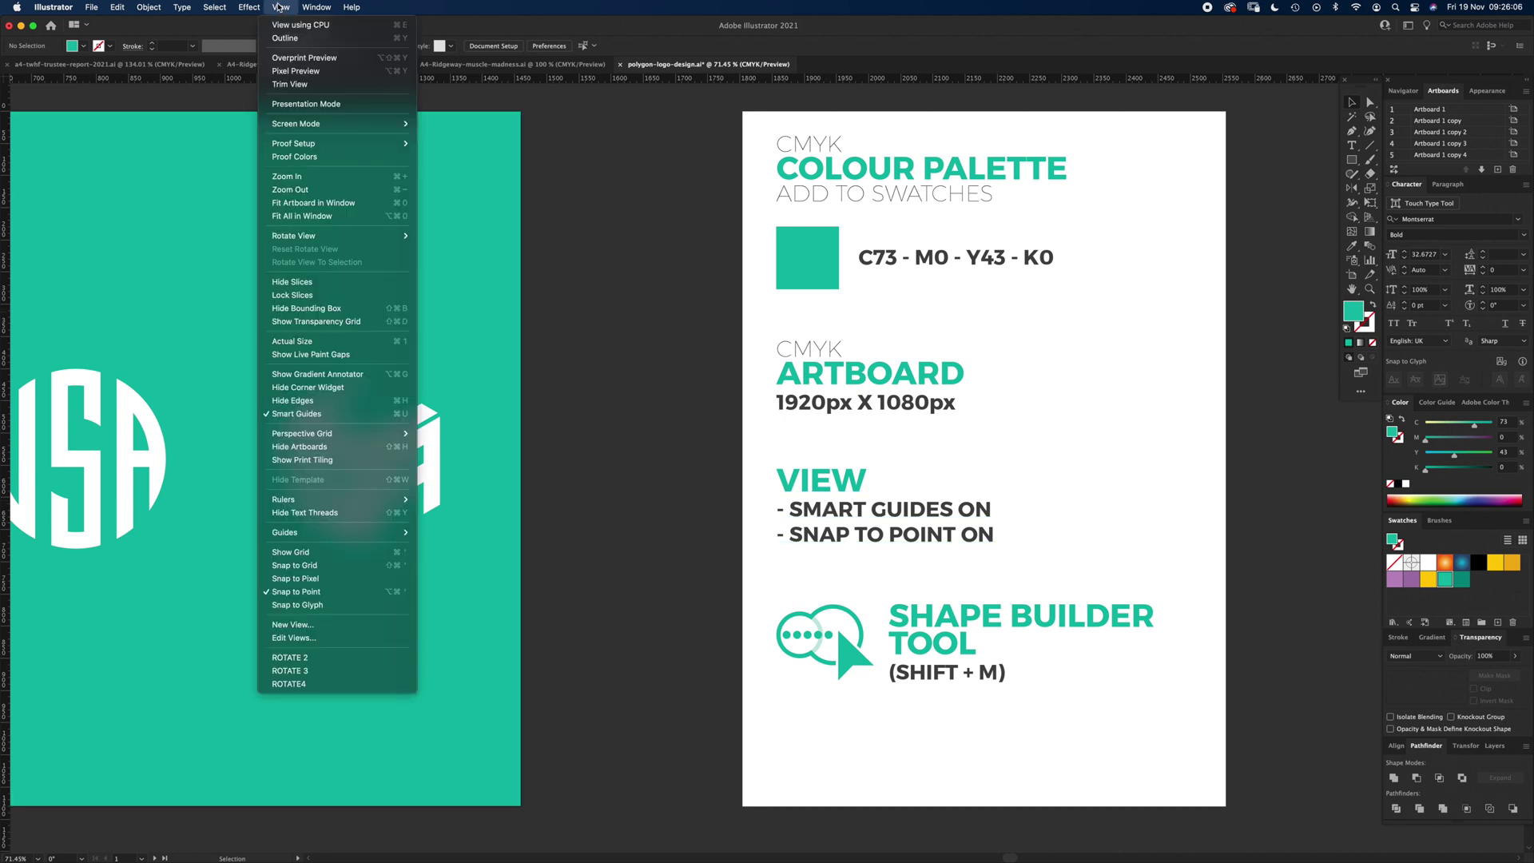
click(282, 8)
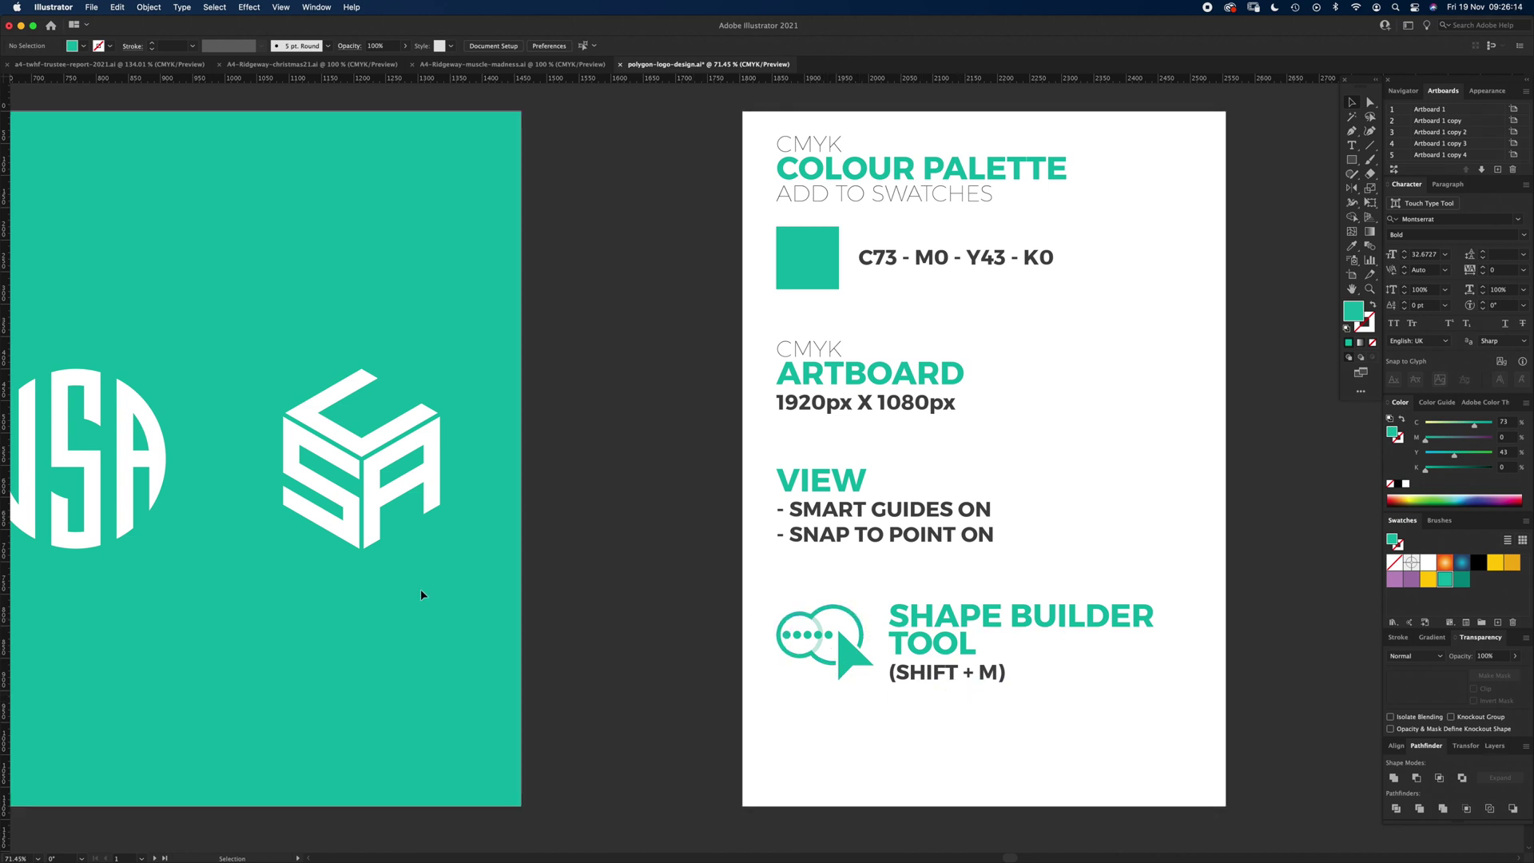
drag(240, 582, 1013, 577)
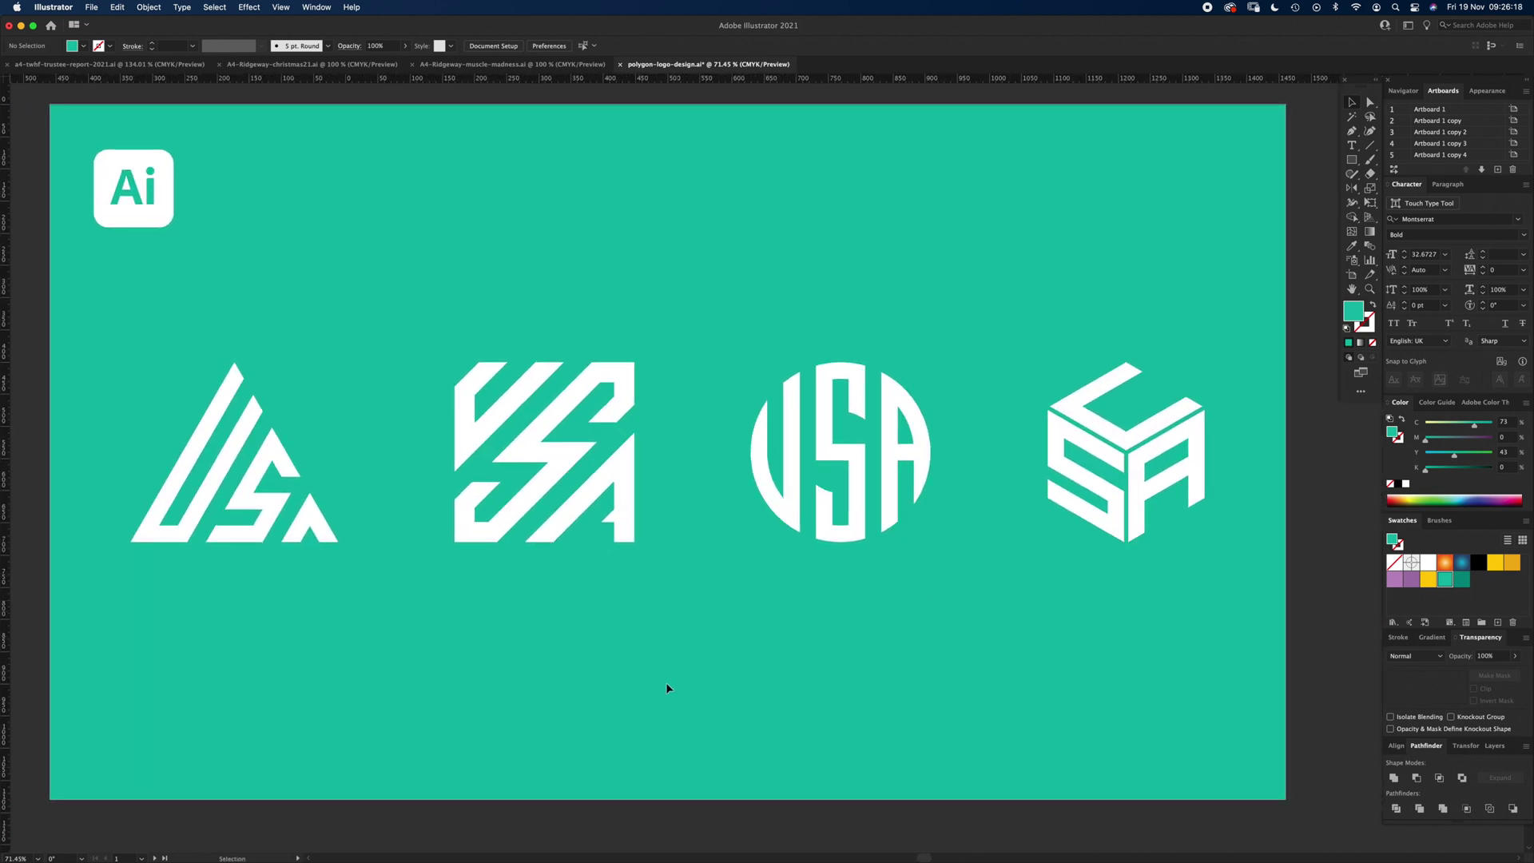
scroll(685, 607, down, 15)
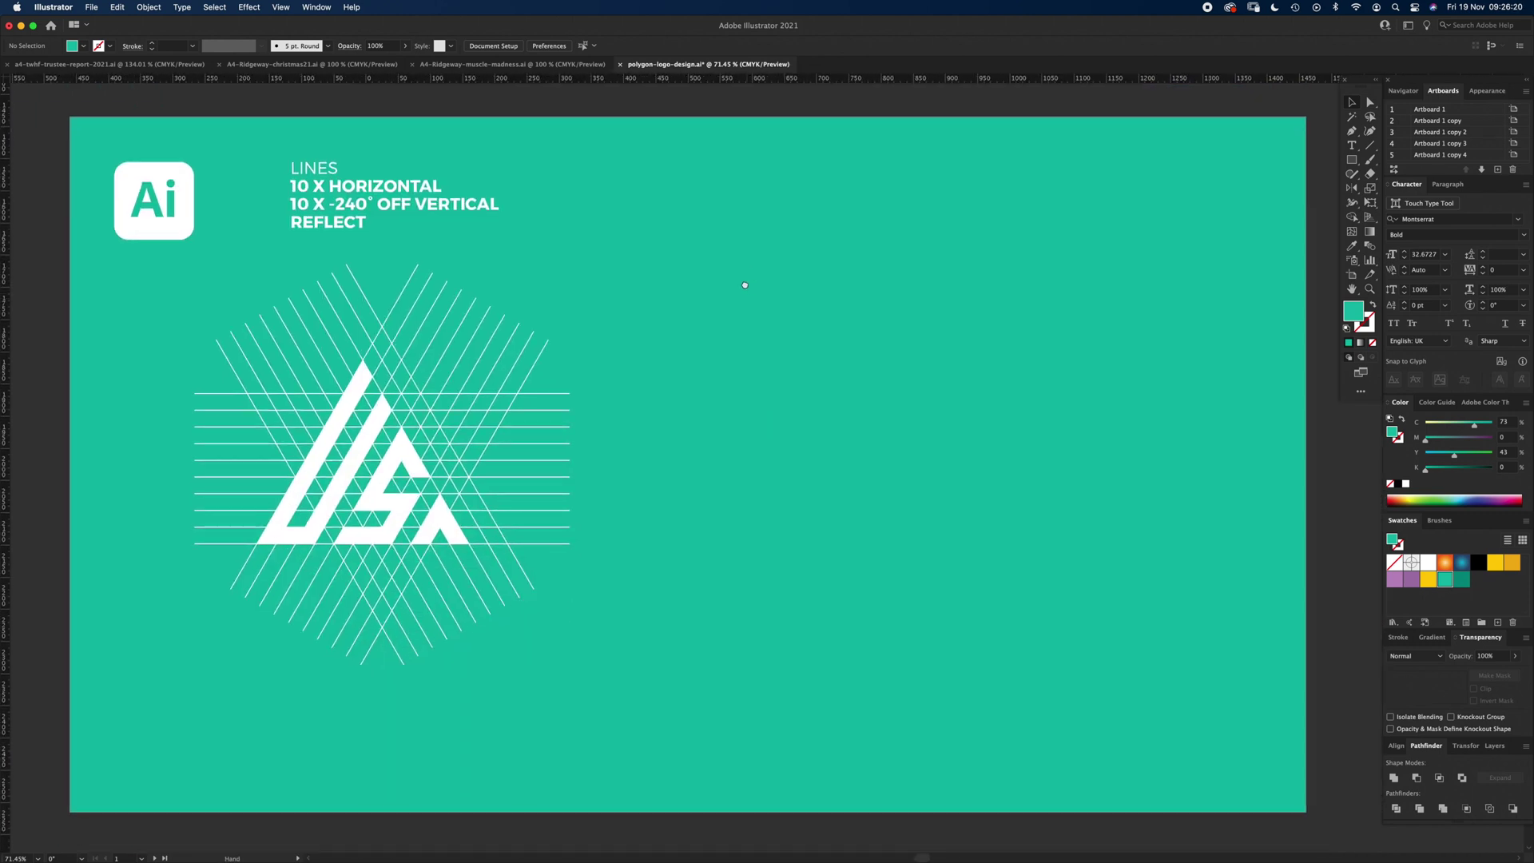
drag(745, 285, 722, 287)
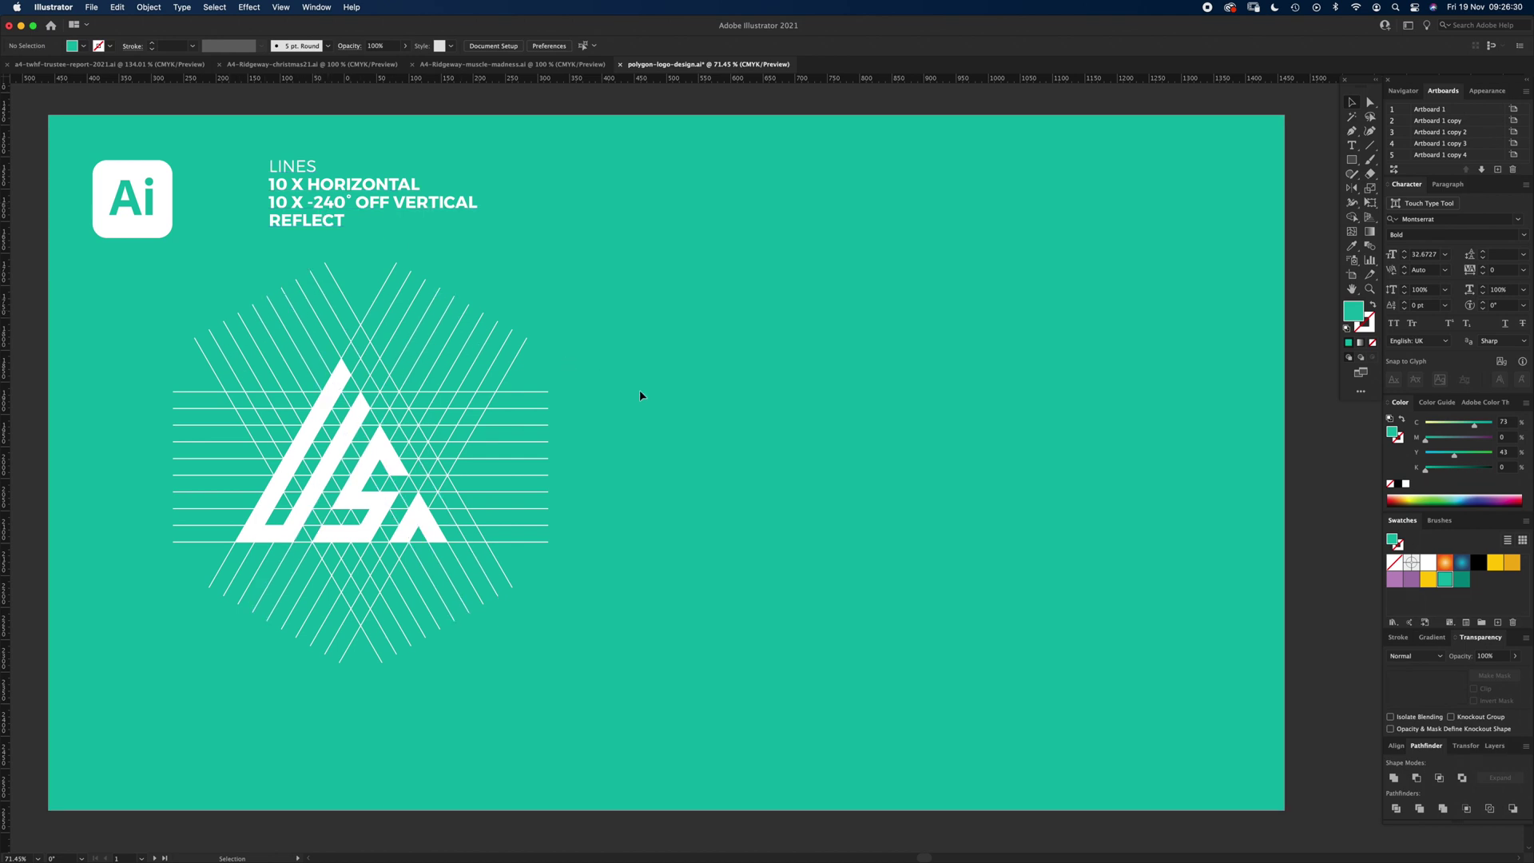
Step: Draw a horizontal line about 589 px wide in the empty area beside the triangle logo and give it a white stroke
click(1370, 145)
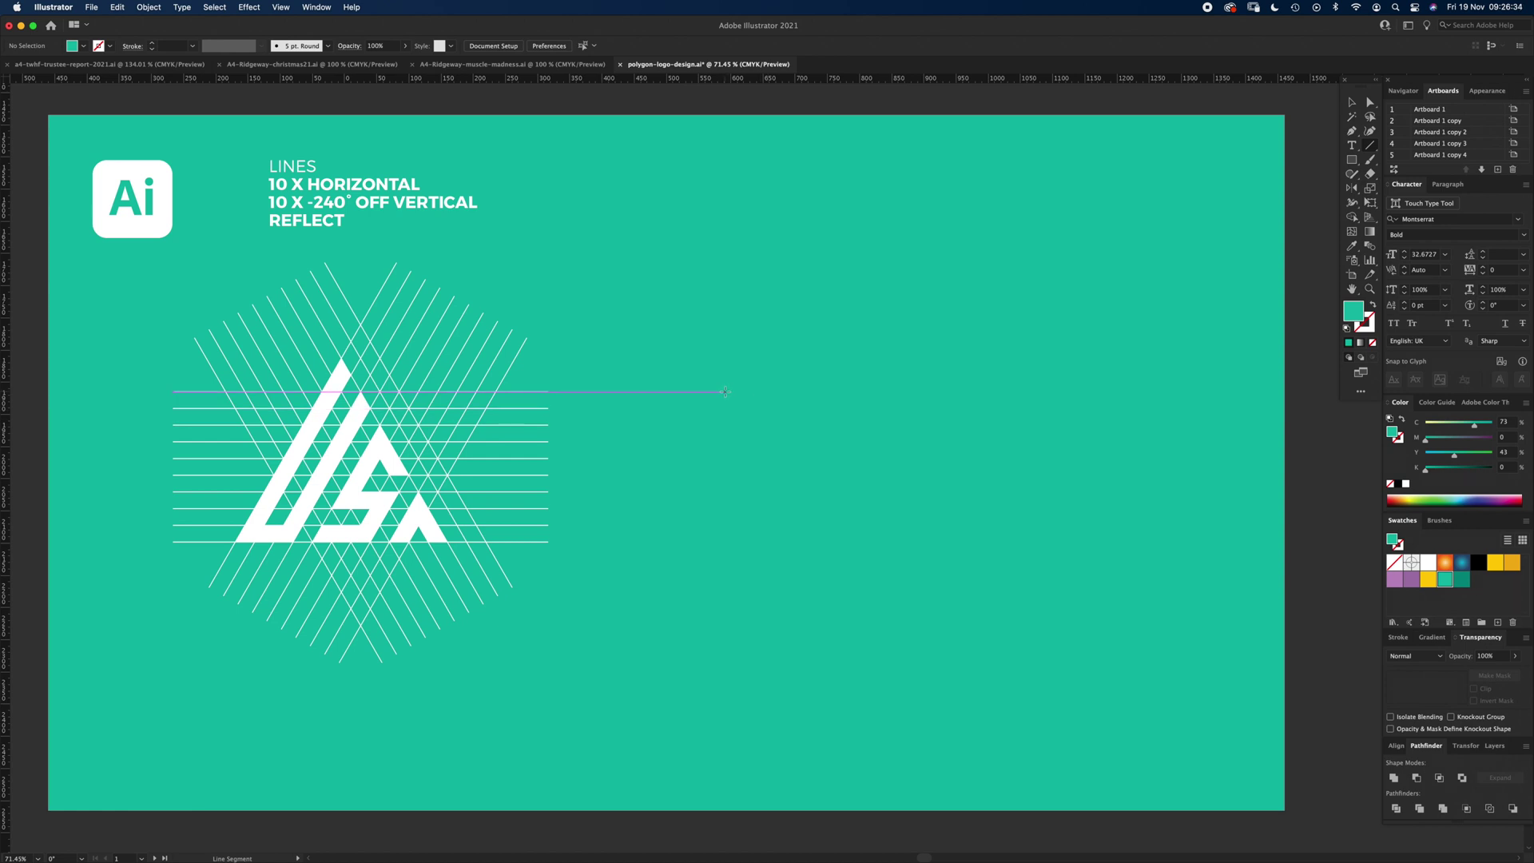
mouse_move(726, 392)
mouse_down()
mouse_move(1116, 396)
mouse_move(1123, 376)
mouse_move(1096, 377)
mouse_move(1106, 392)
mouse_up()
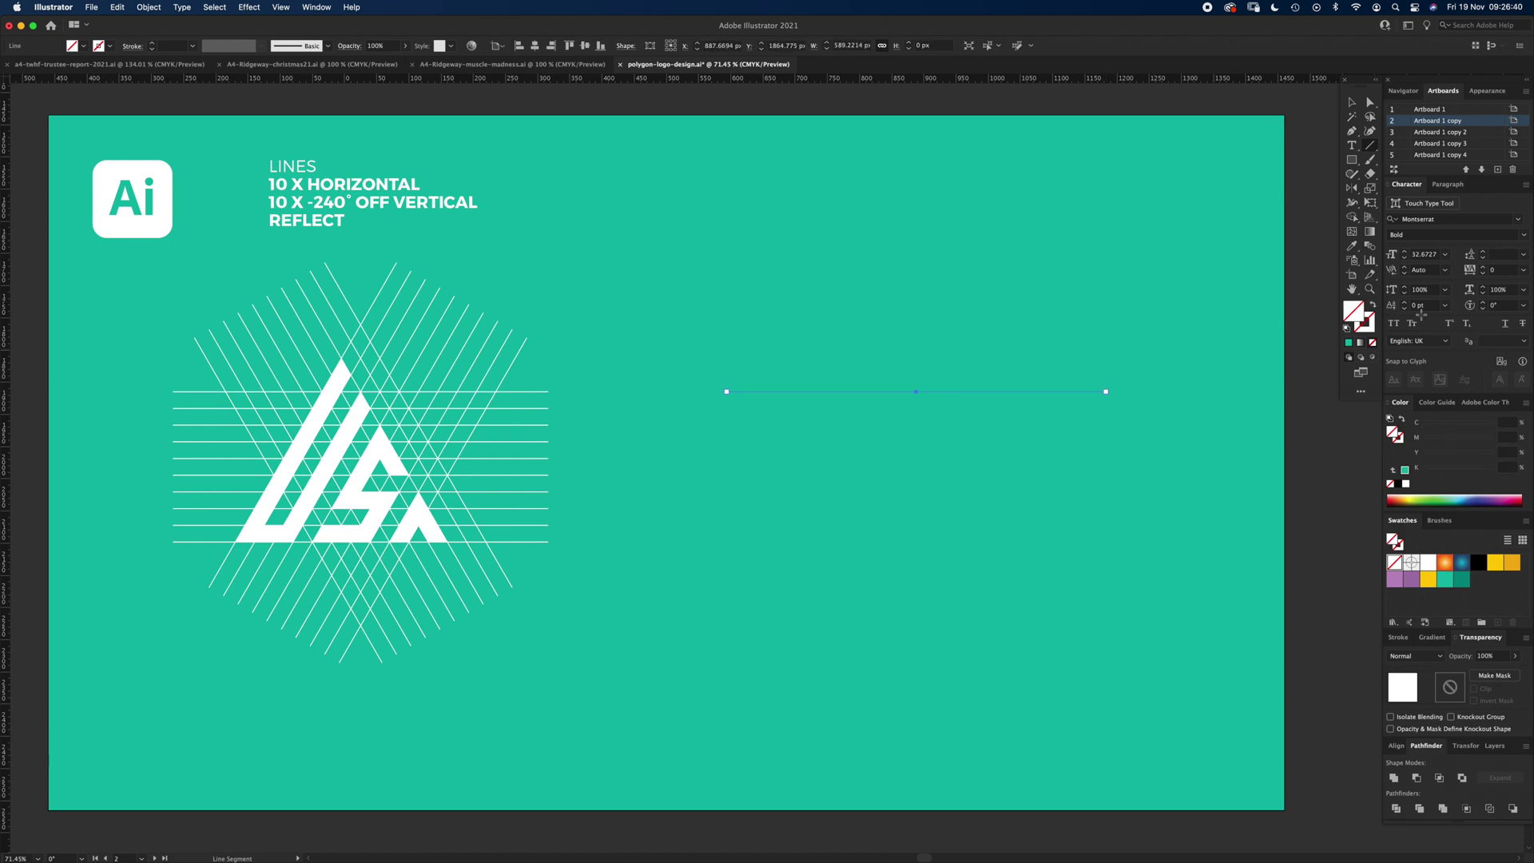
key(x)
click(1428, 566)
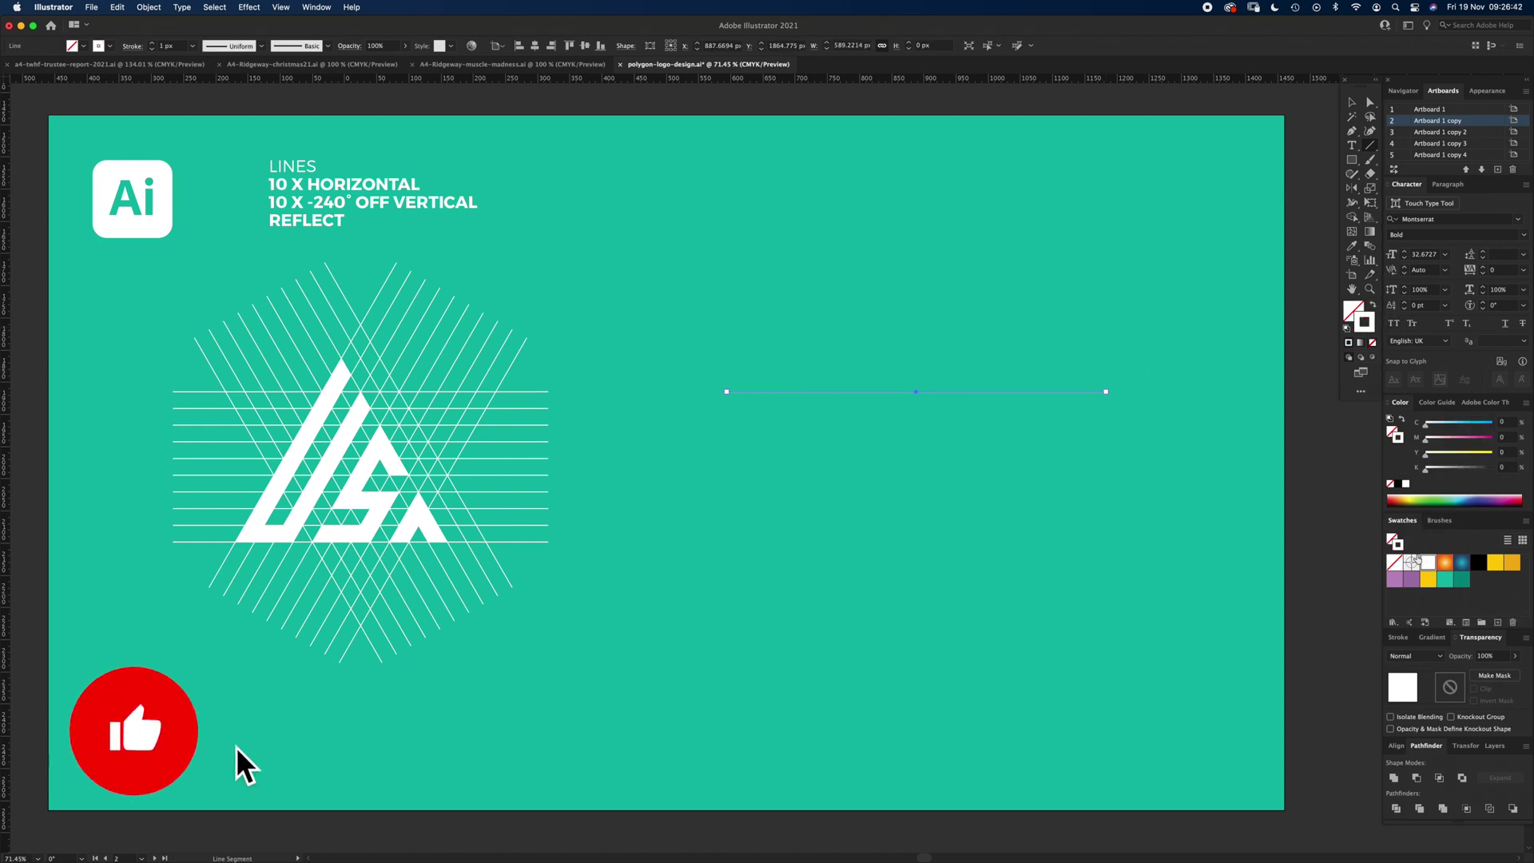
click(1163, 399)
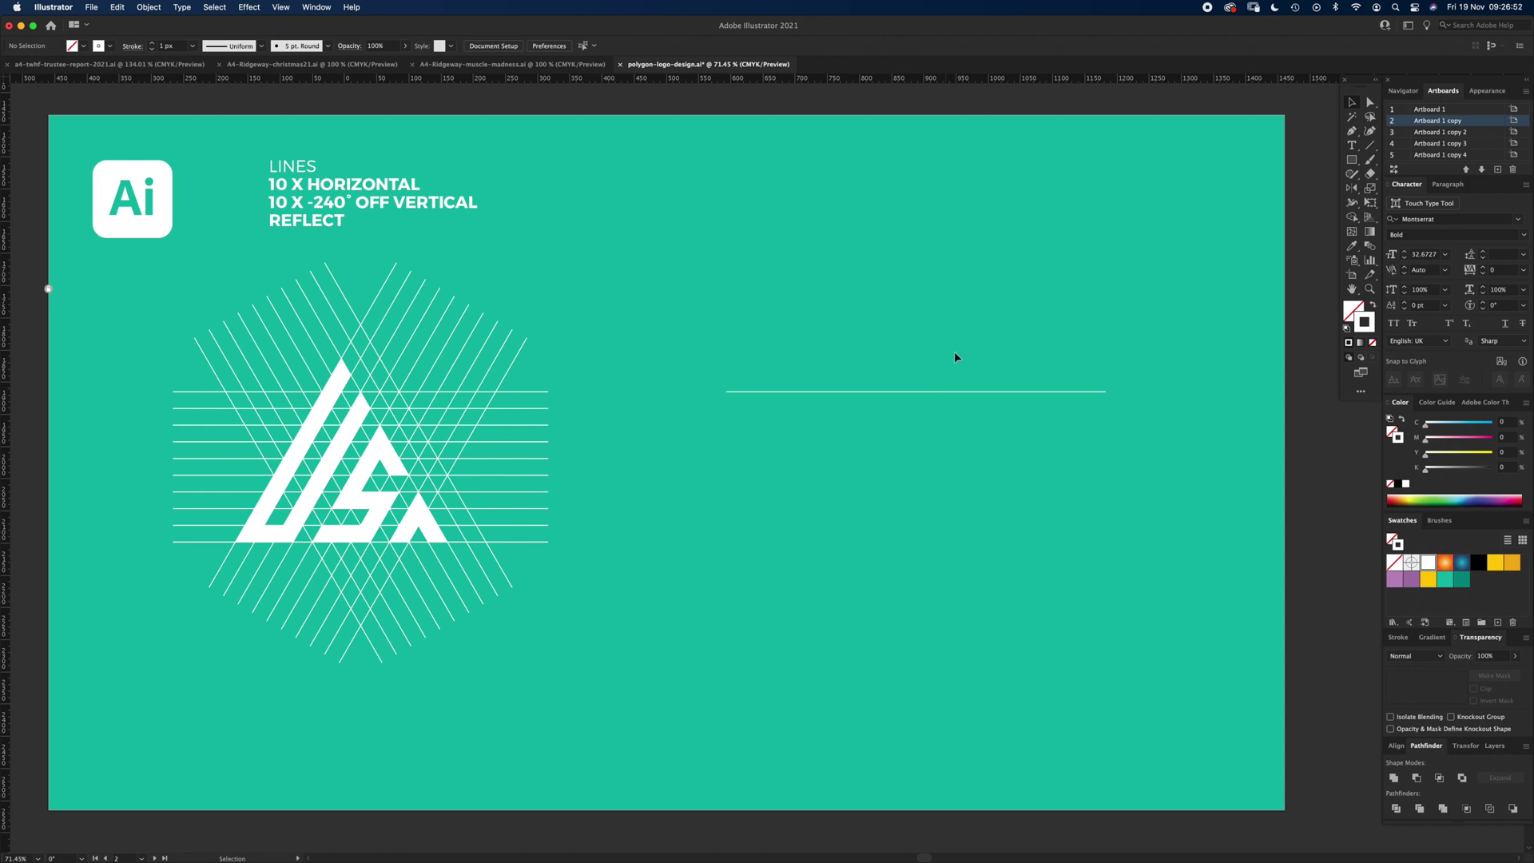
Step: Duplicate the horizontal line about 26 px straight below, matching the spacing of the reference grid
click(943, 391)
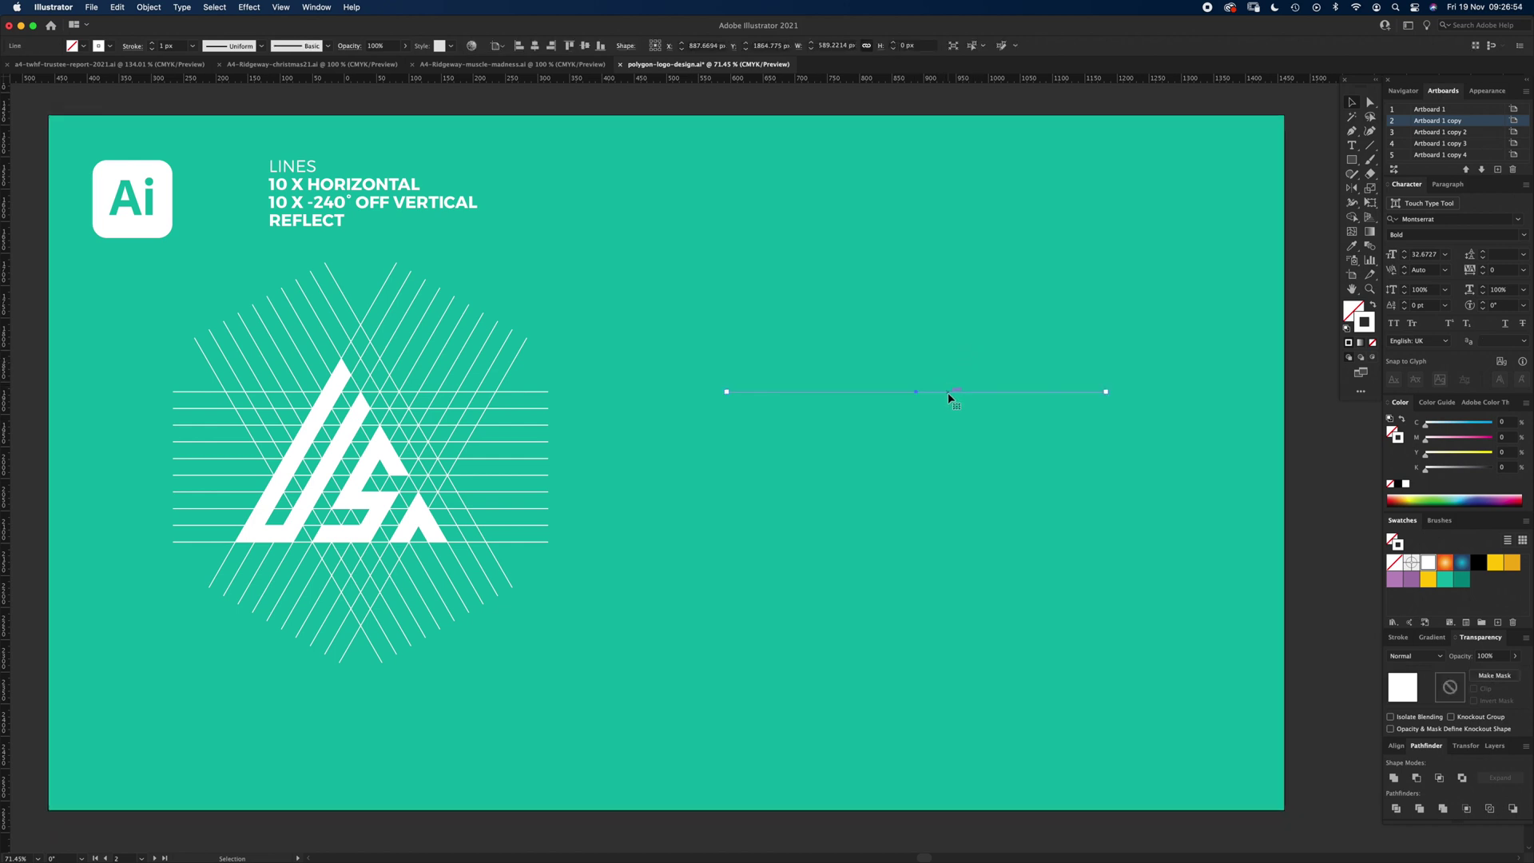
mouse_move(961, 393)
mouse_down()
mouse_move(959, 438)
mouse_move(960, 411)
mouse_up()
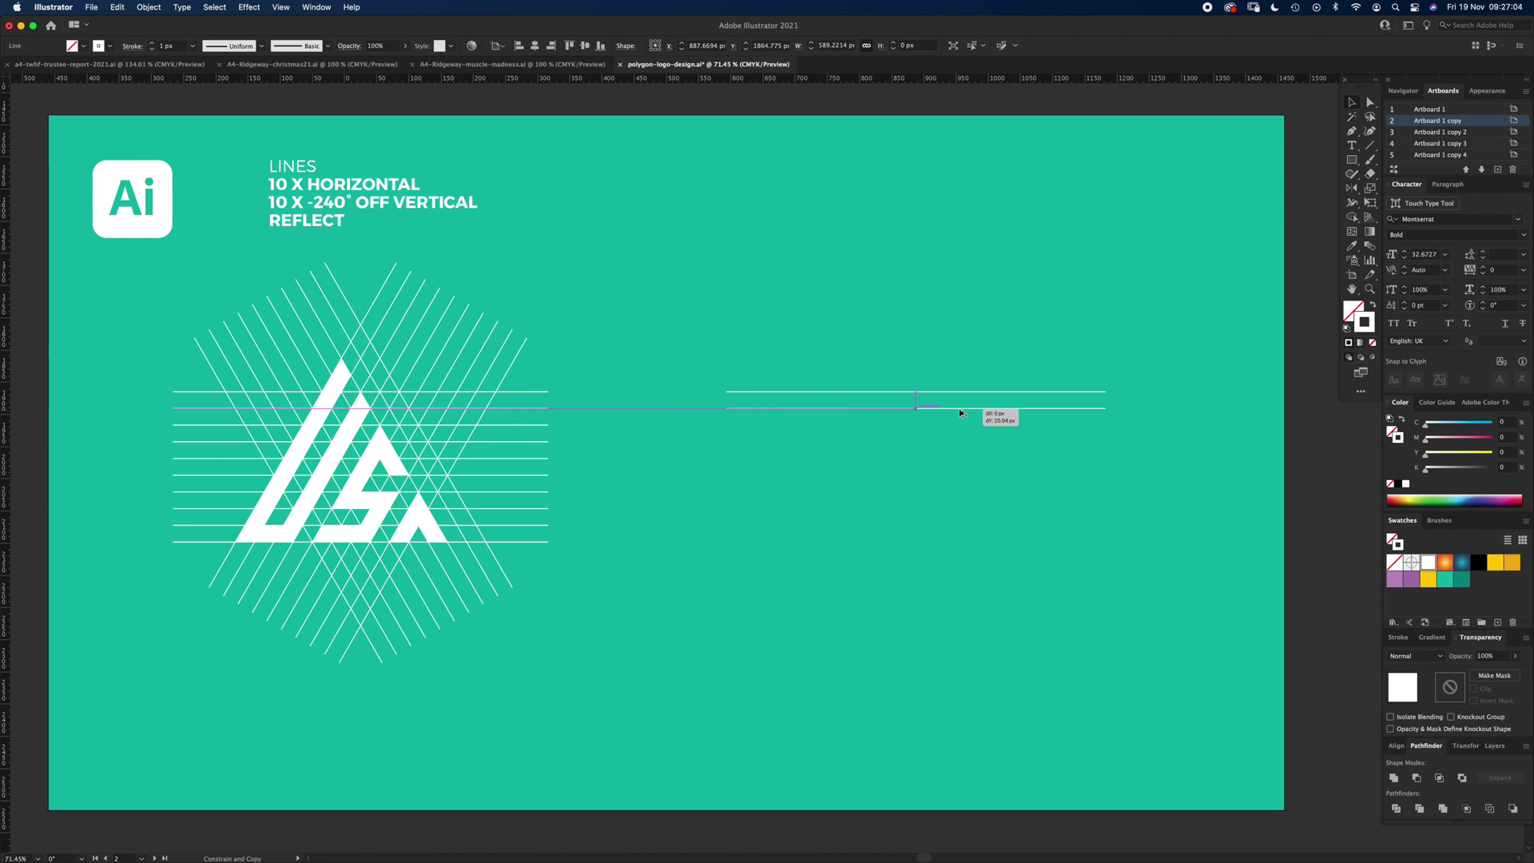
drag(959, 410, 959, 409)
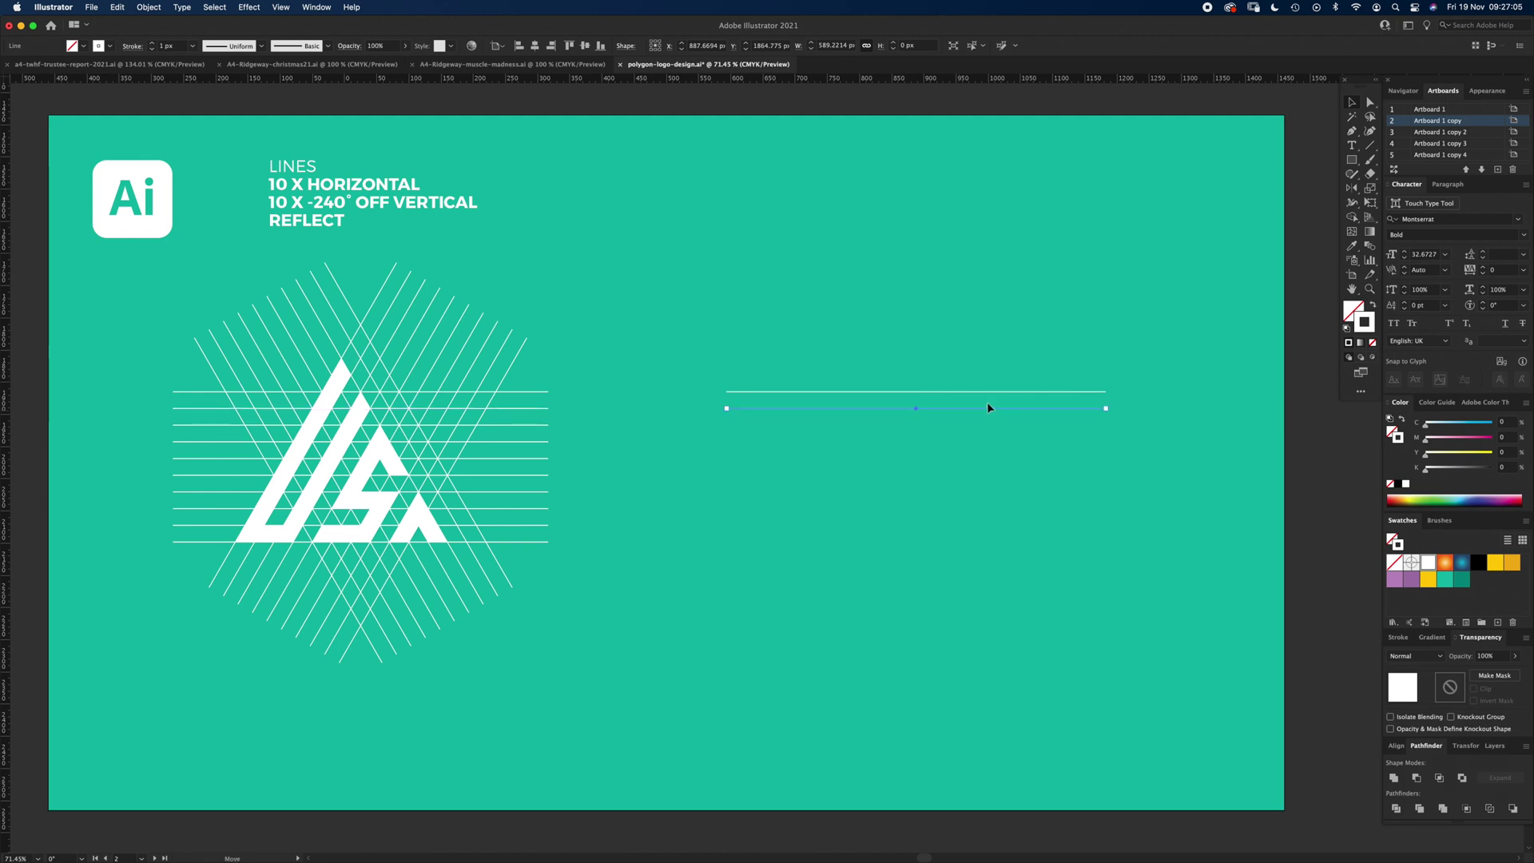
click(968, 439)
key(a)
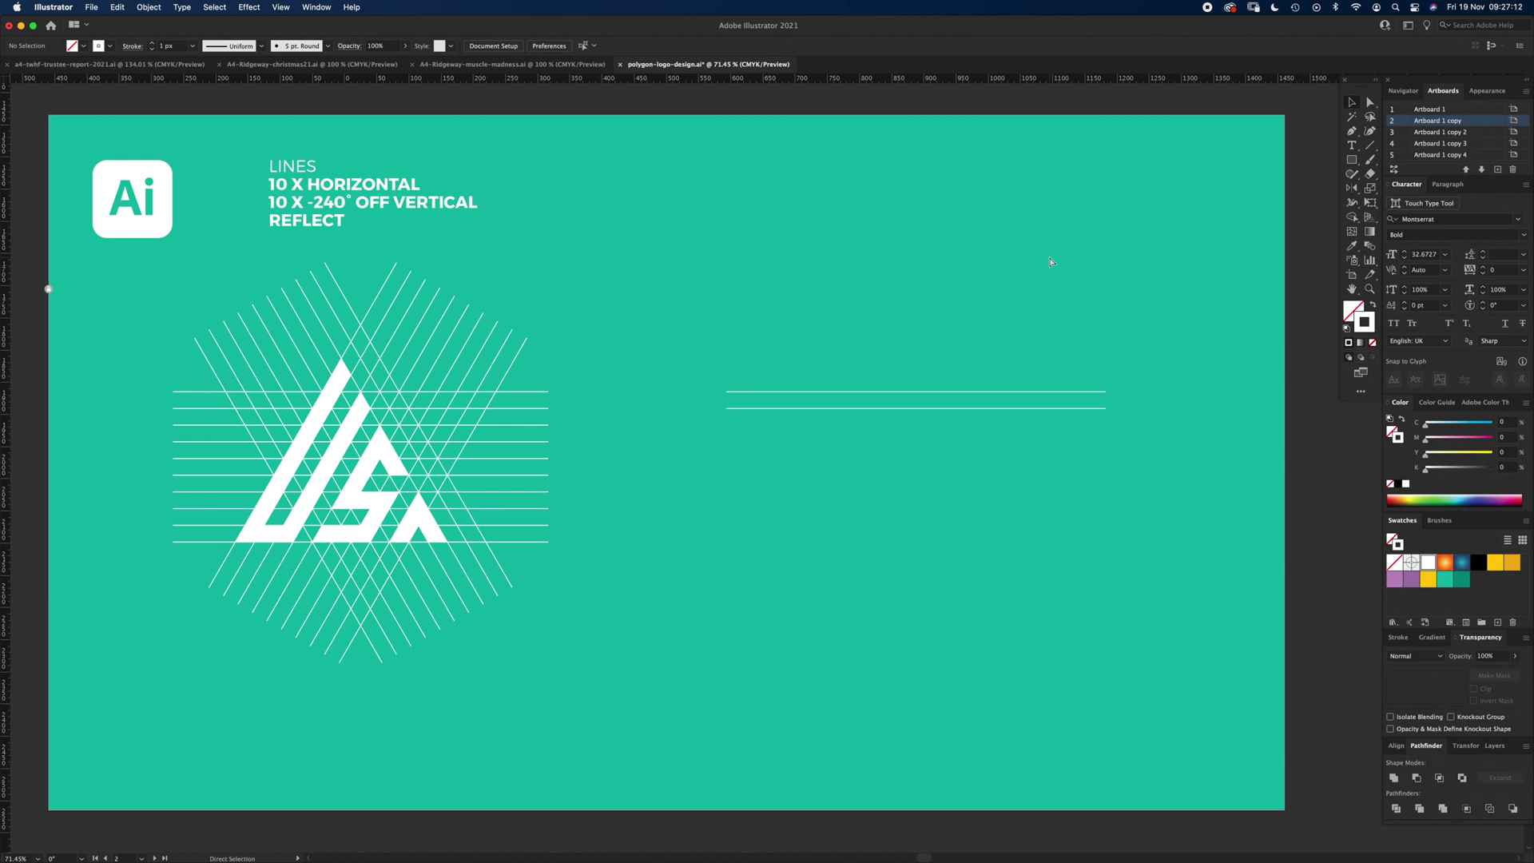
Step: Repeat the line duplication downward until there are ten evenly spaced horizontal lines
key(super+z)
key(super+d)
key(super+d)
key(super+d)
key(super+d)
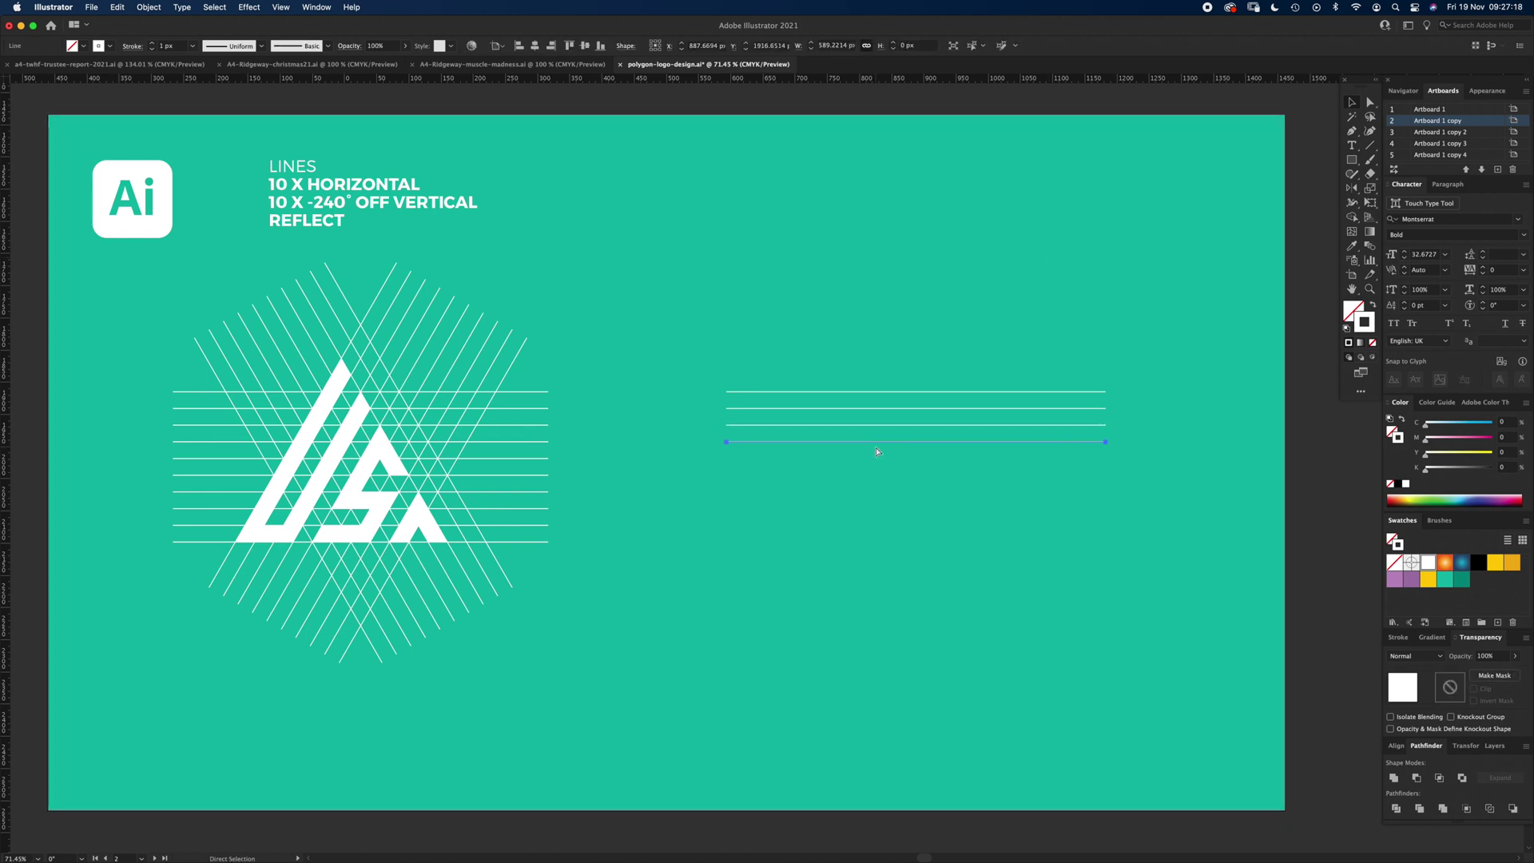
key(super+d)
key(super+d)
key(super+d)
key(super+d)
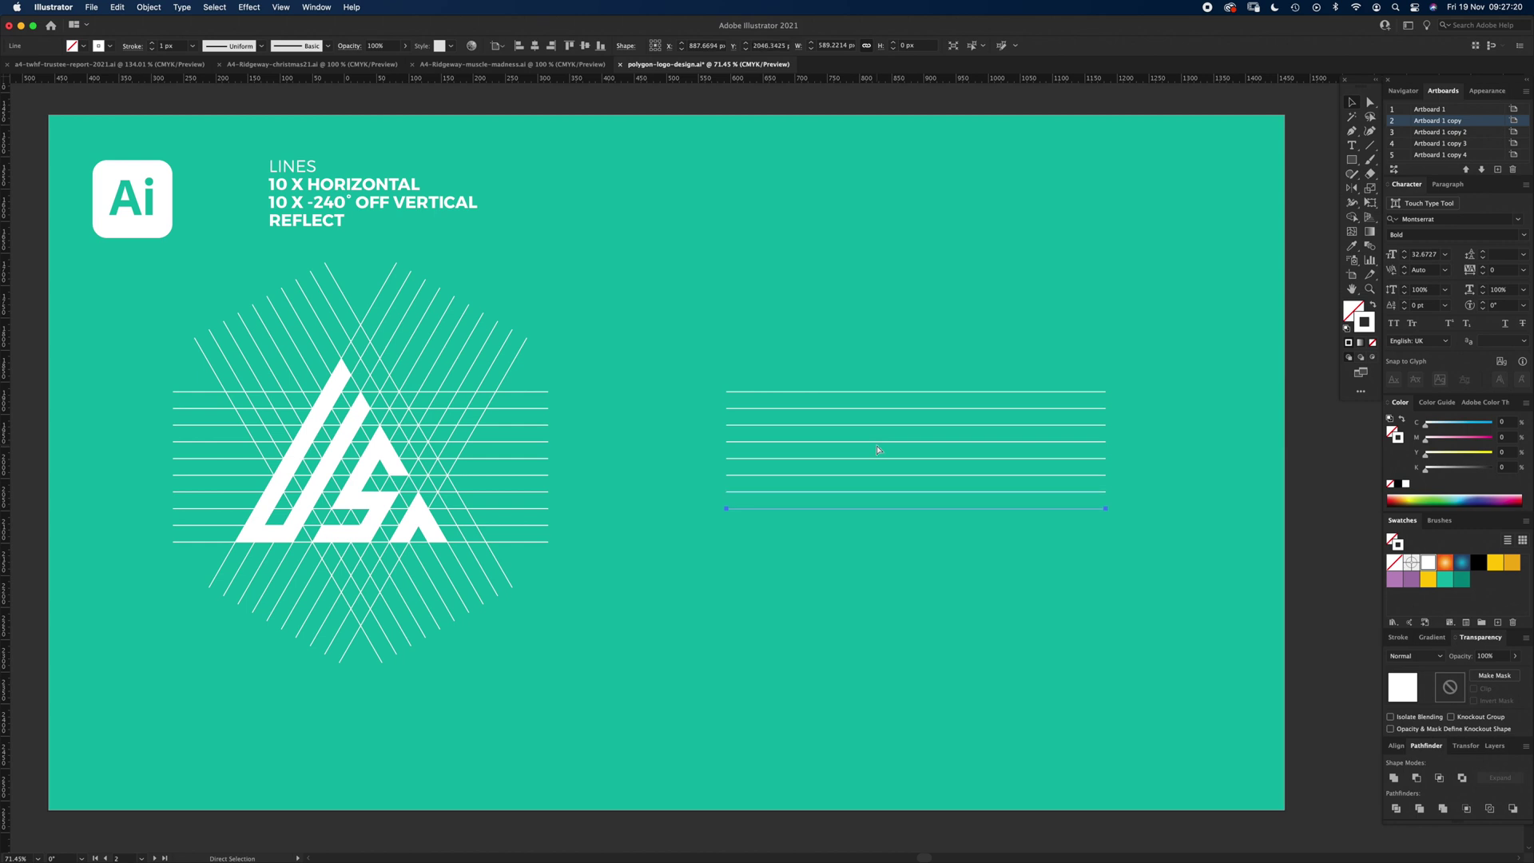
key(v)
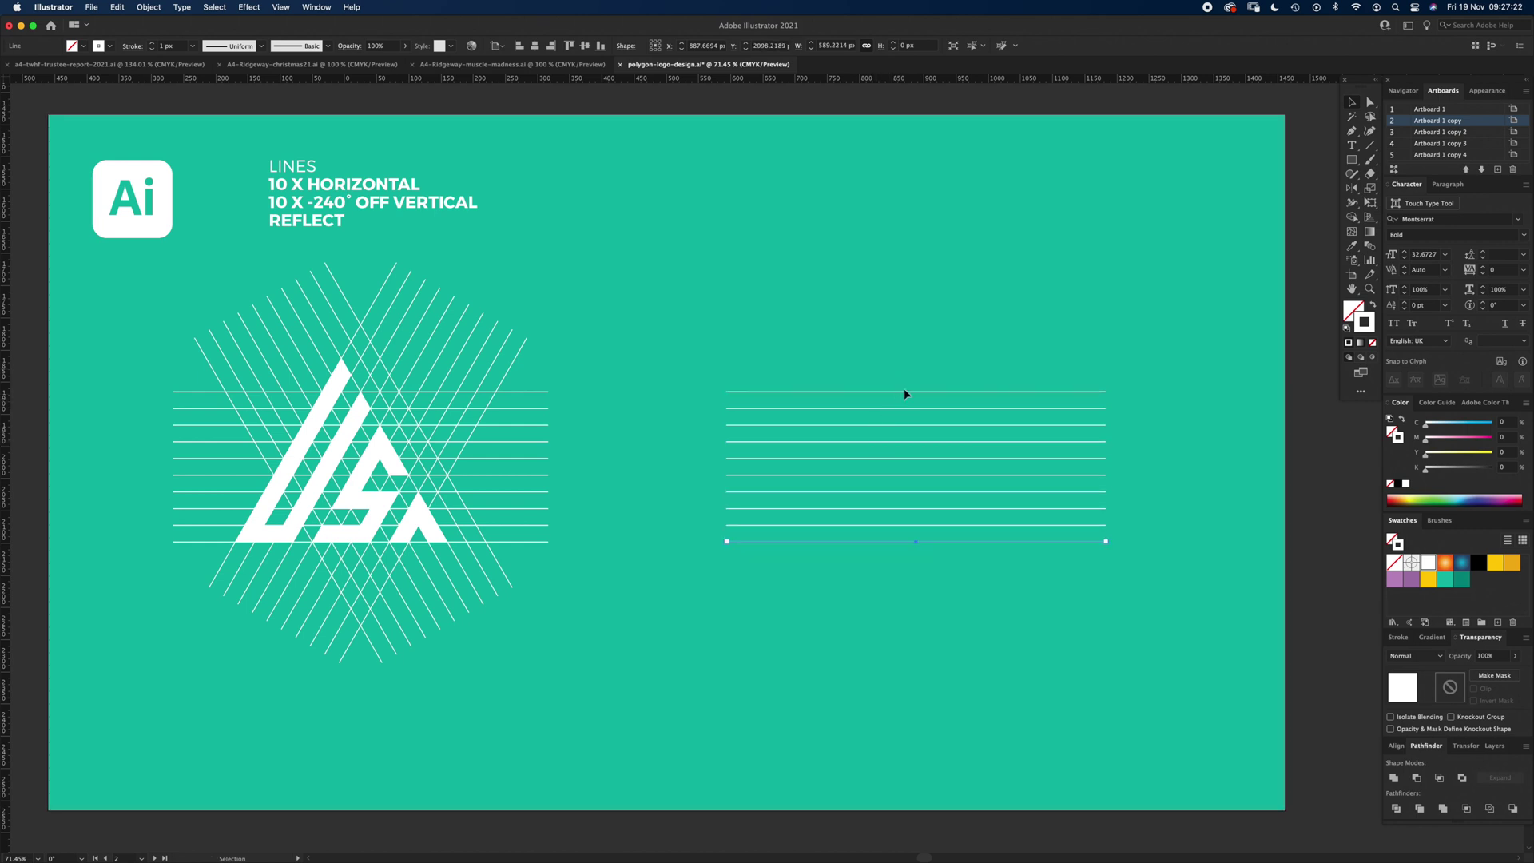
Step: Select all ten horizontal lines and group them, keeping the group in its original place
click(988, 359)
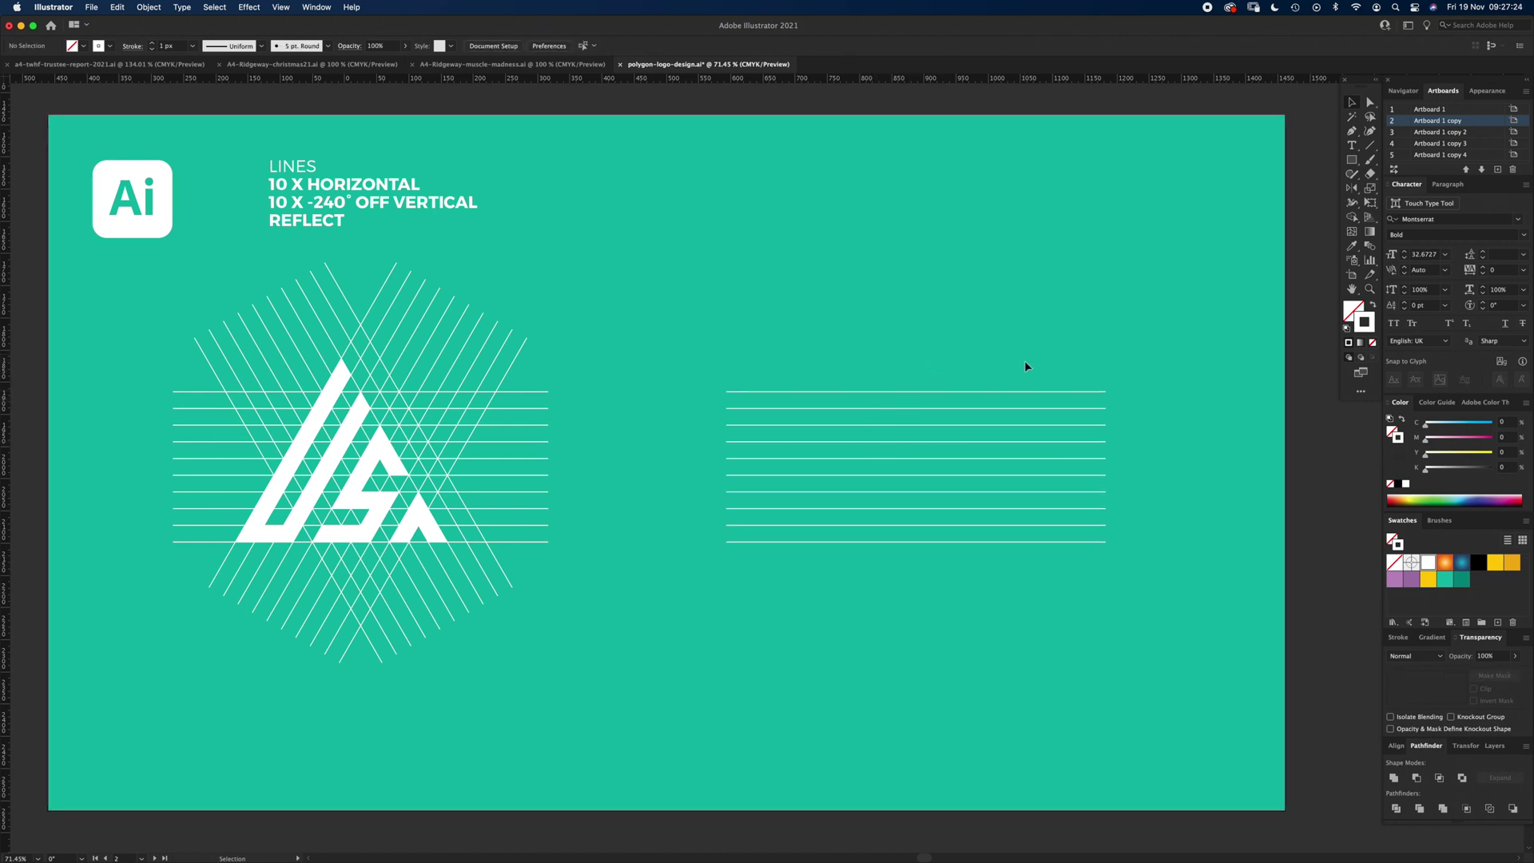
drag(842, 624, 887, 527)
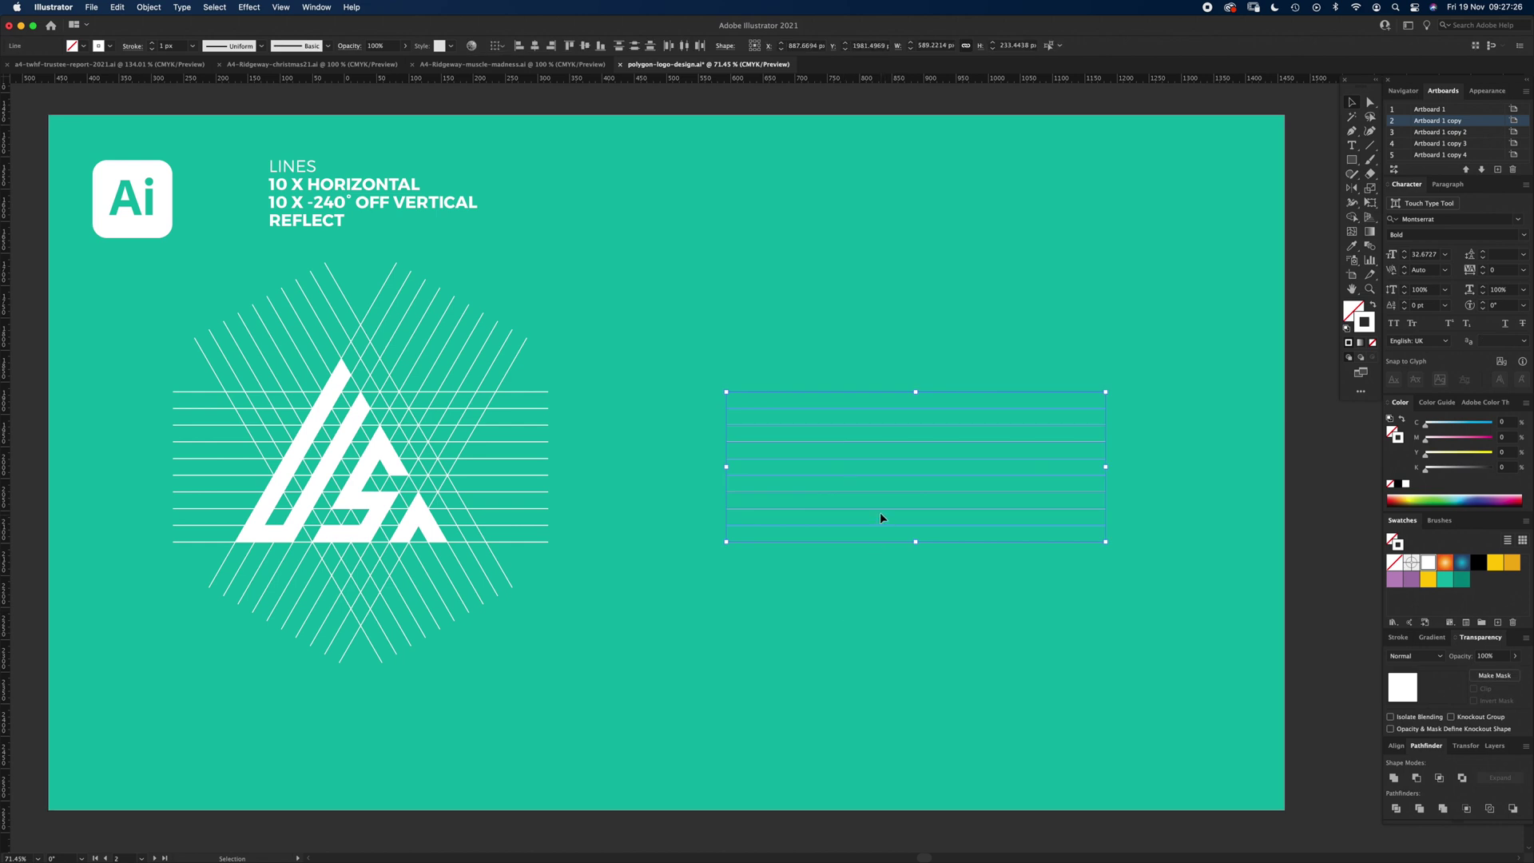
key(super+g)
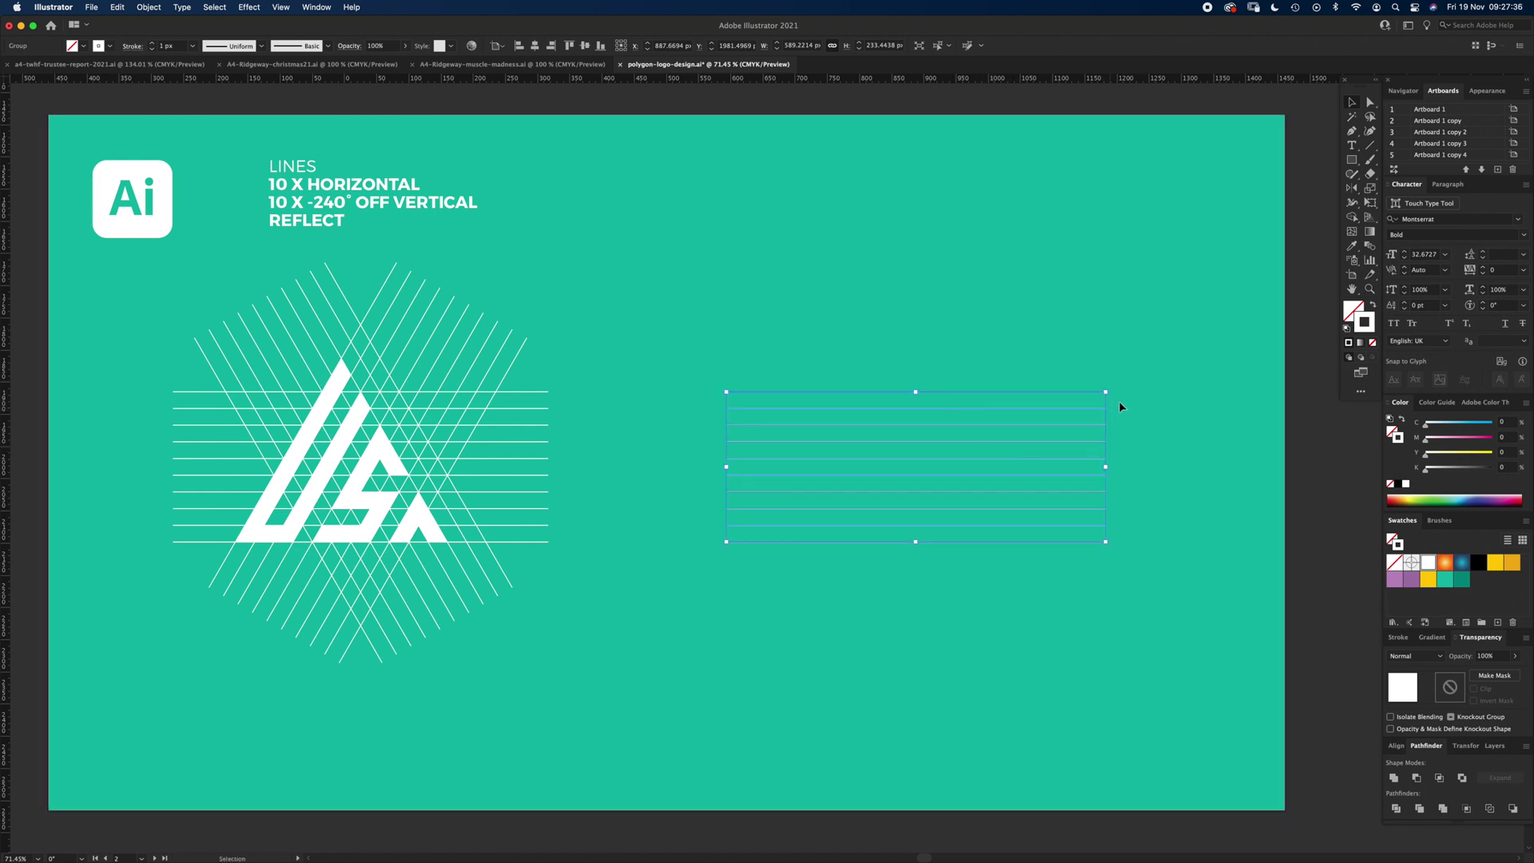
drag(1096, 413, 1173, 340)
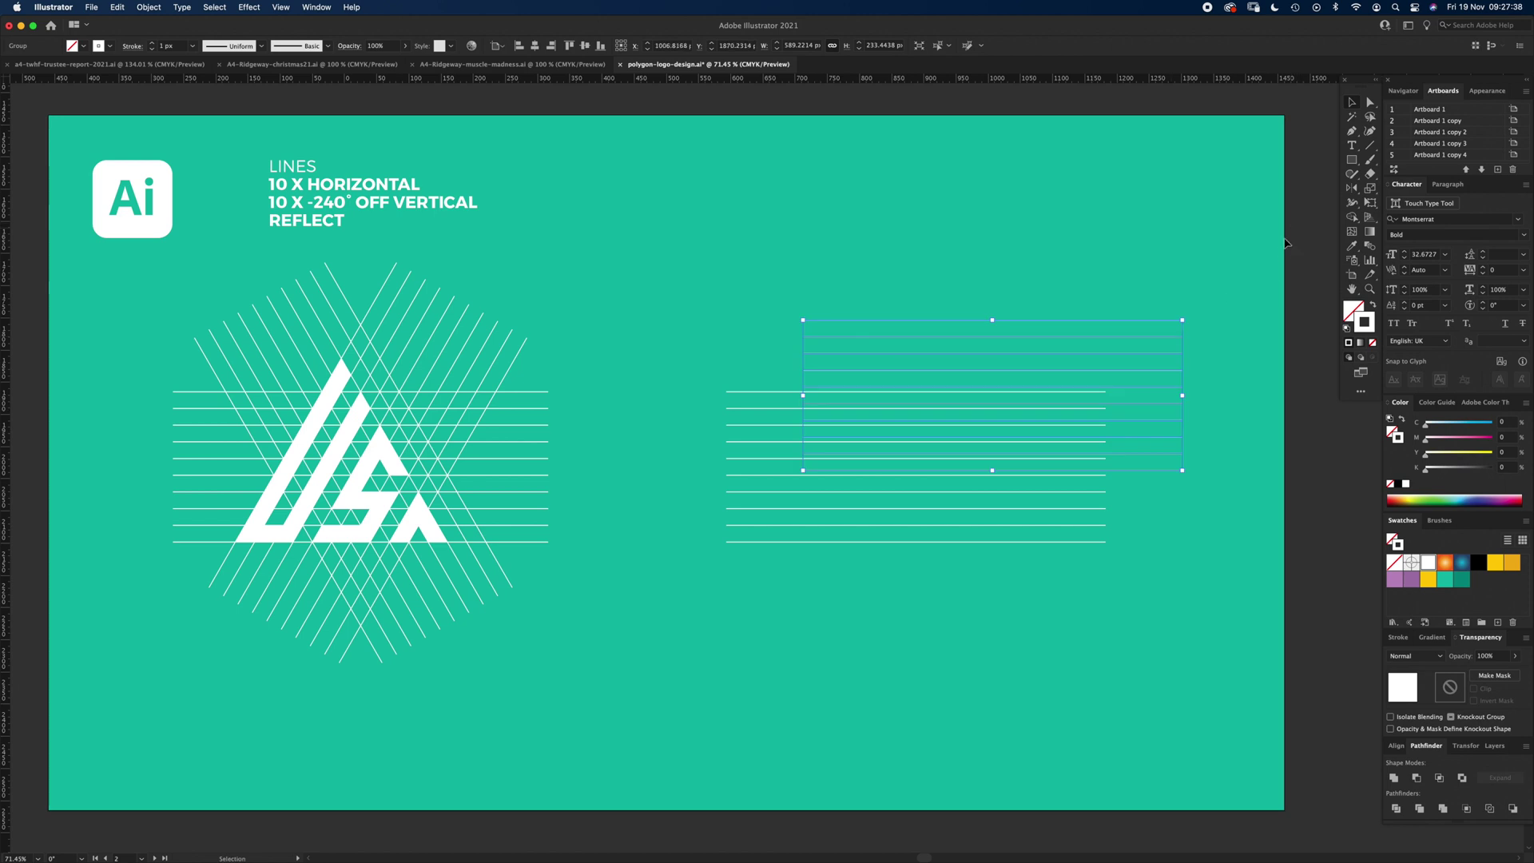
key(cmd+z)
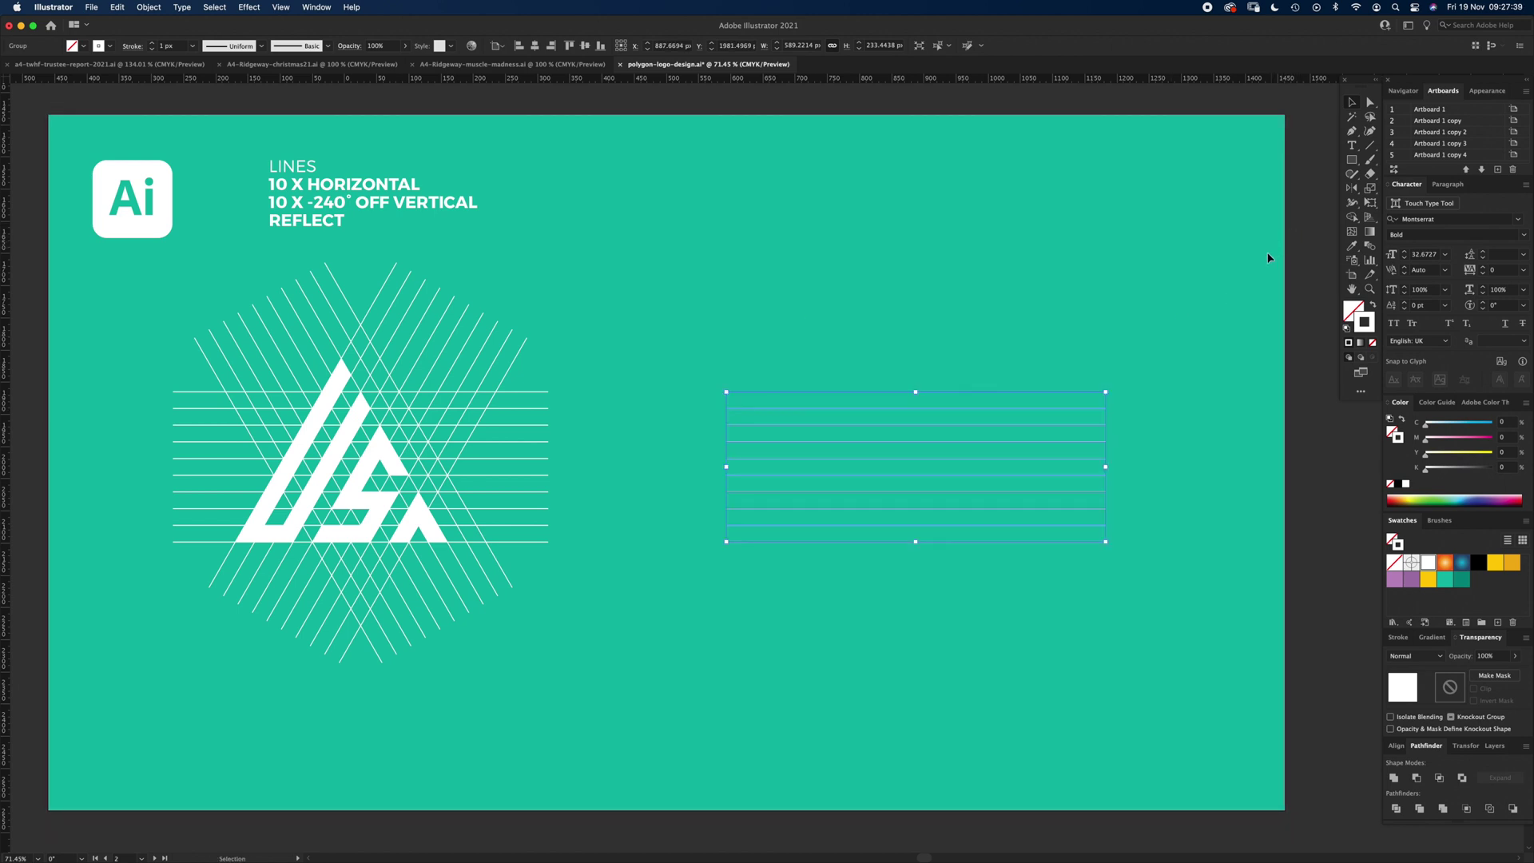
Step: Create a copy of the horizontal line group rotated by -240° over the original
click(1353, 190)
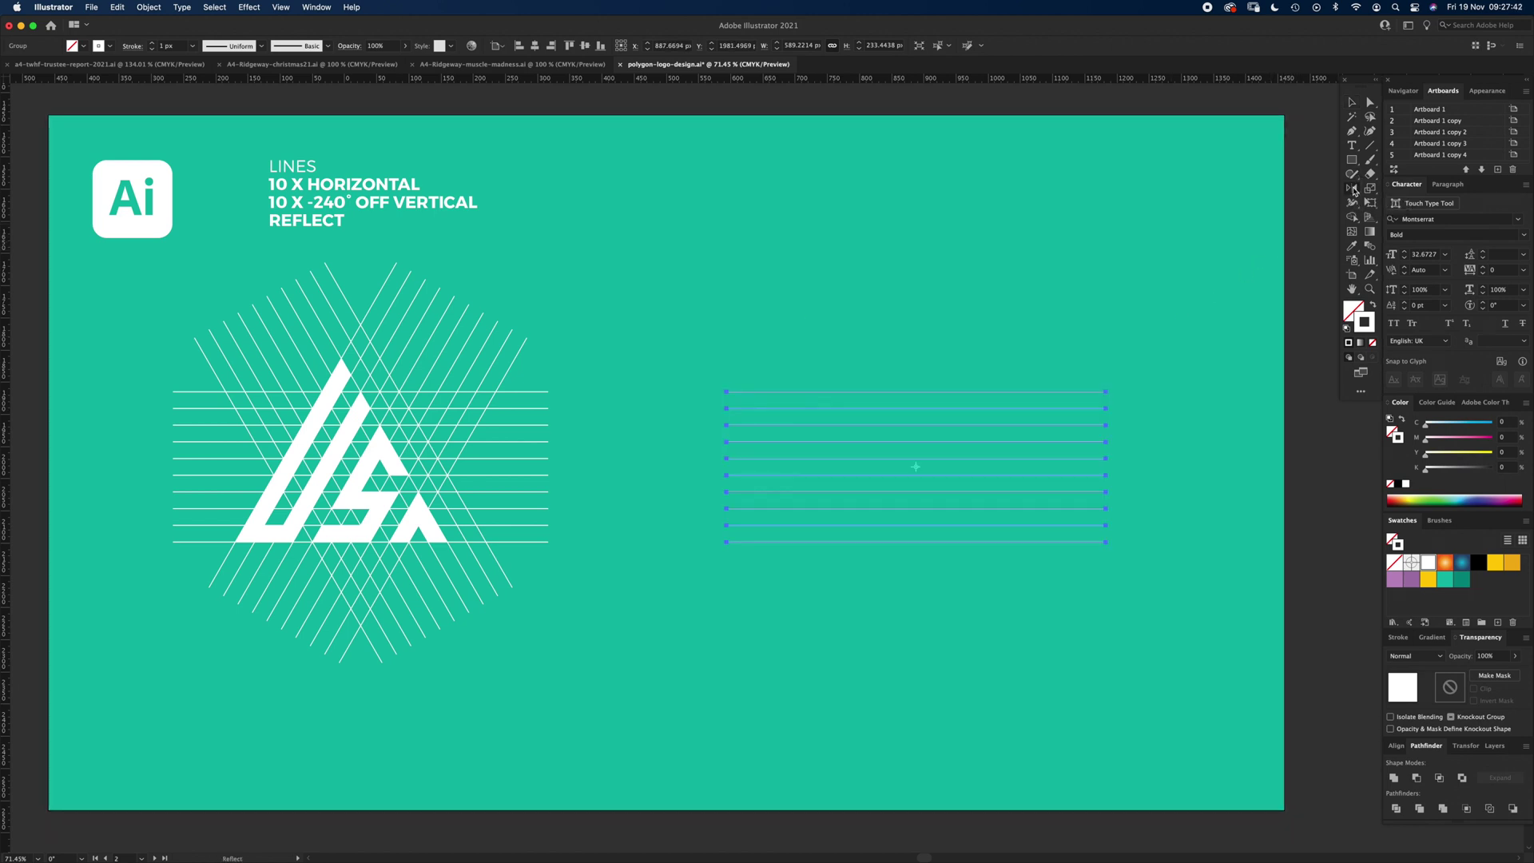
click(1391, 190)
click(1353, 192)
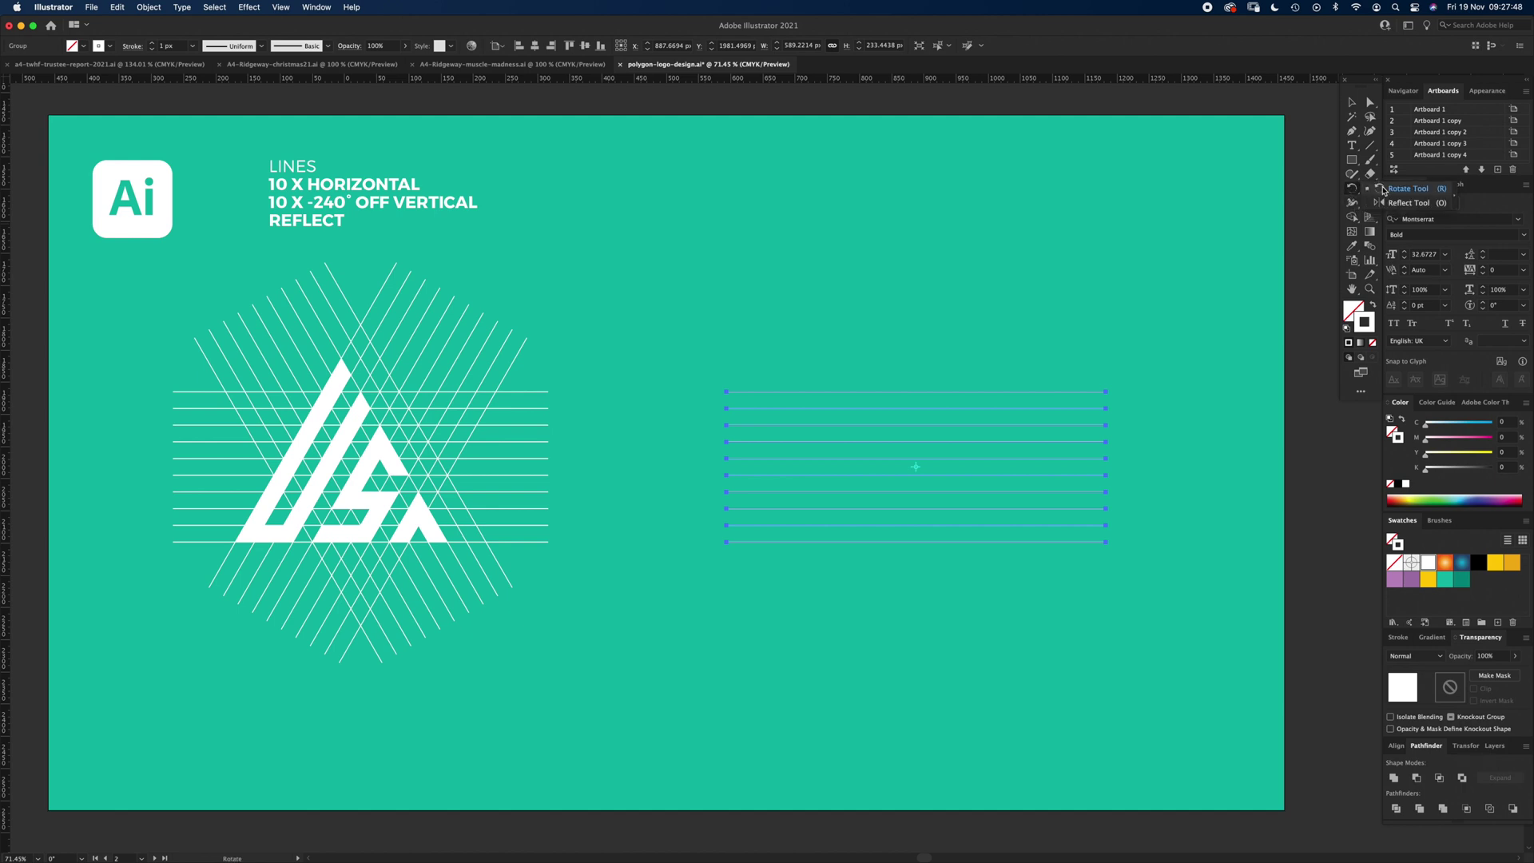
click(1385, 188)
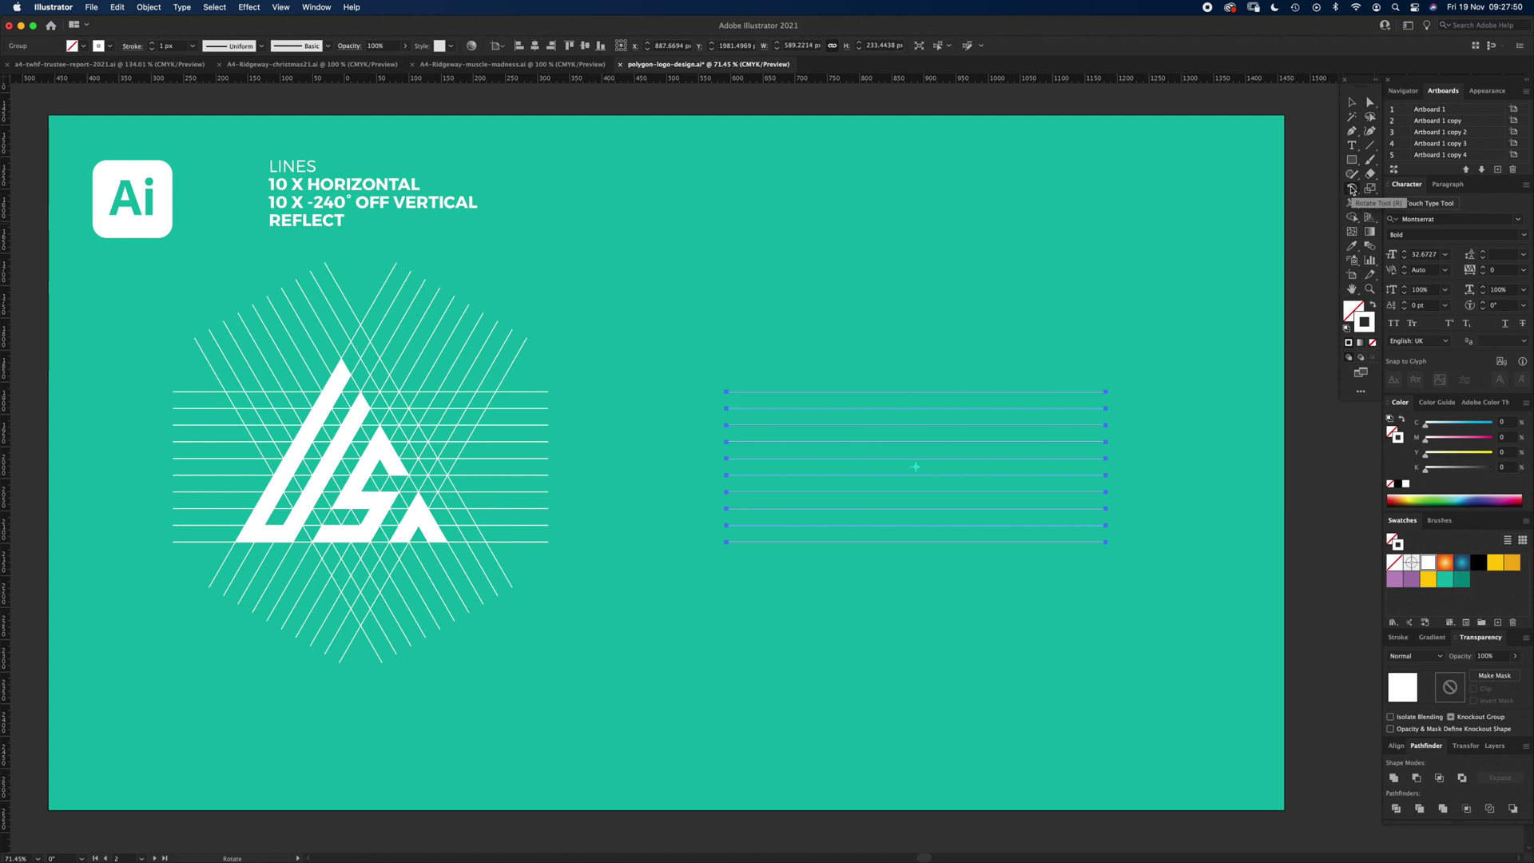
double_click(1353, 191)
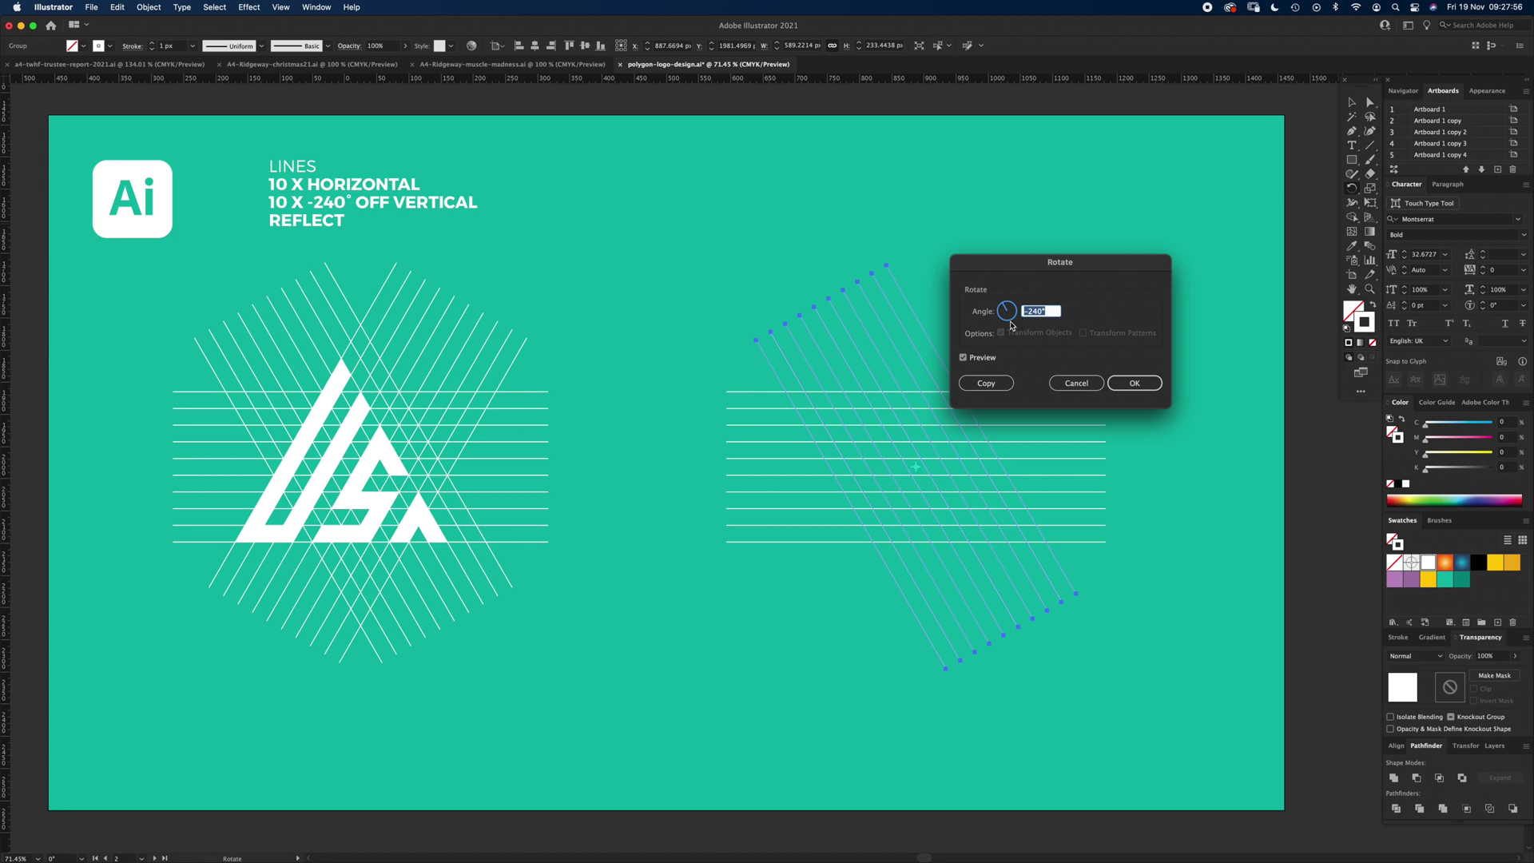
text(153)
double_click(1050, 309)
text(-240)
key(Tab)
click(1112, 390)
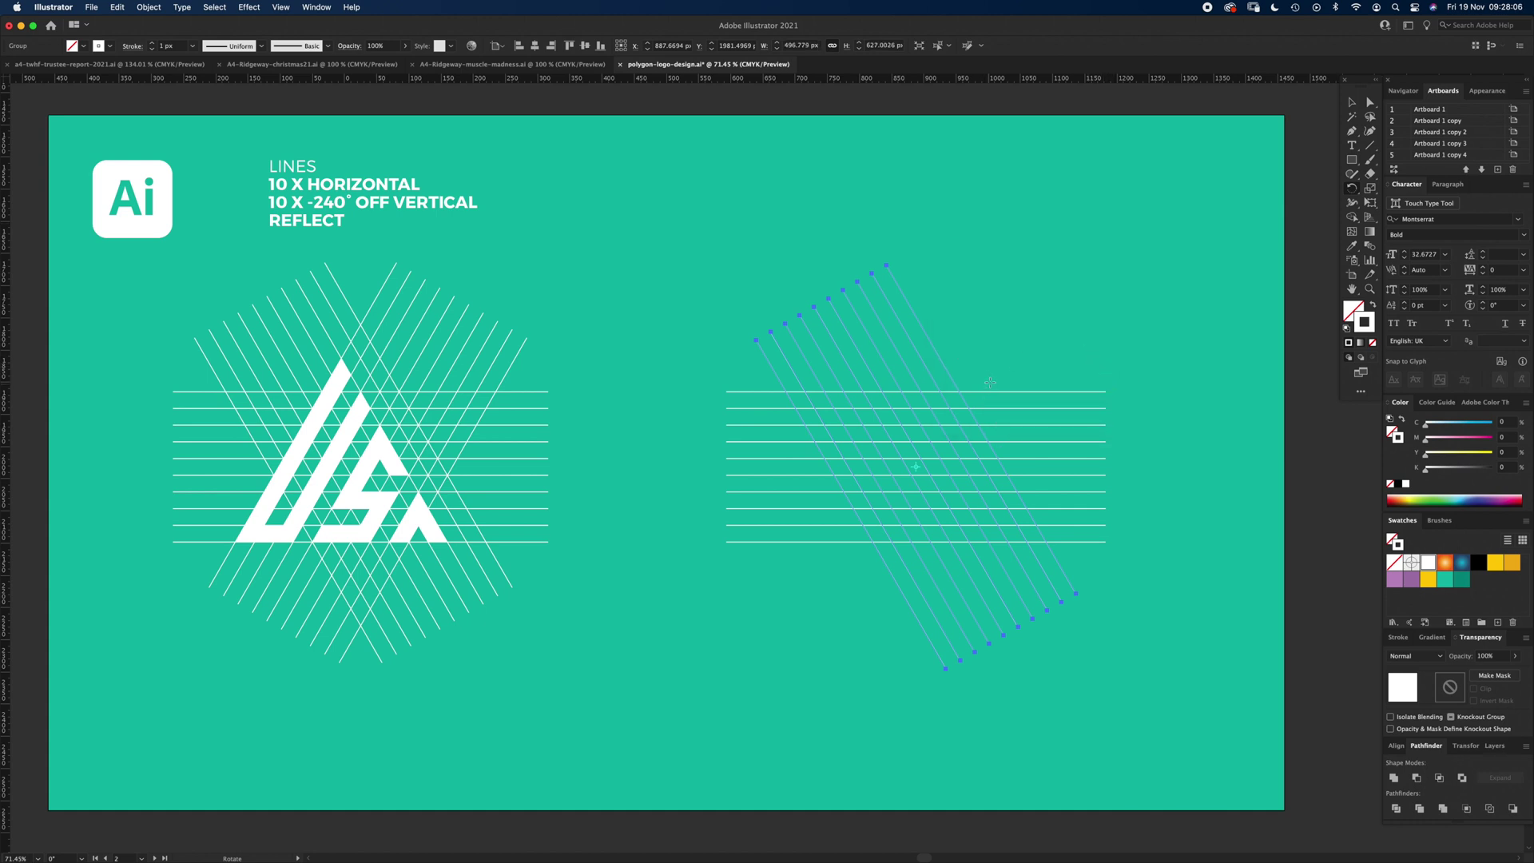
key(v)
Step: Create a copy of the rotated line group reflected across the vertical axis
click(1352, 188)
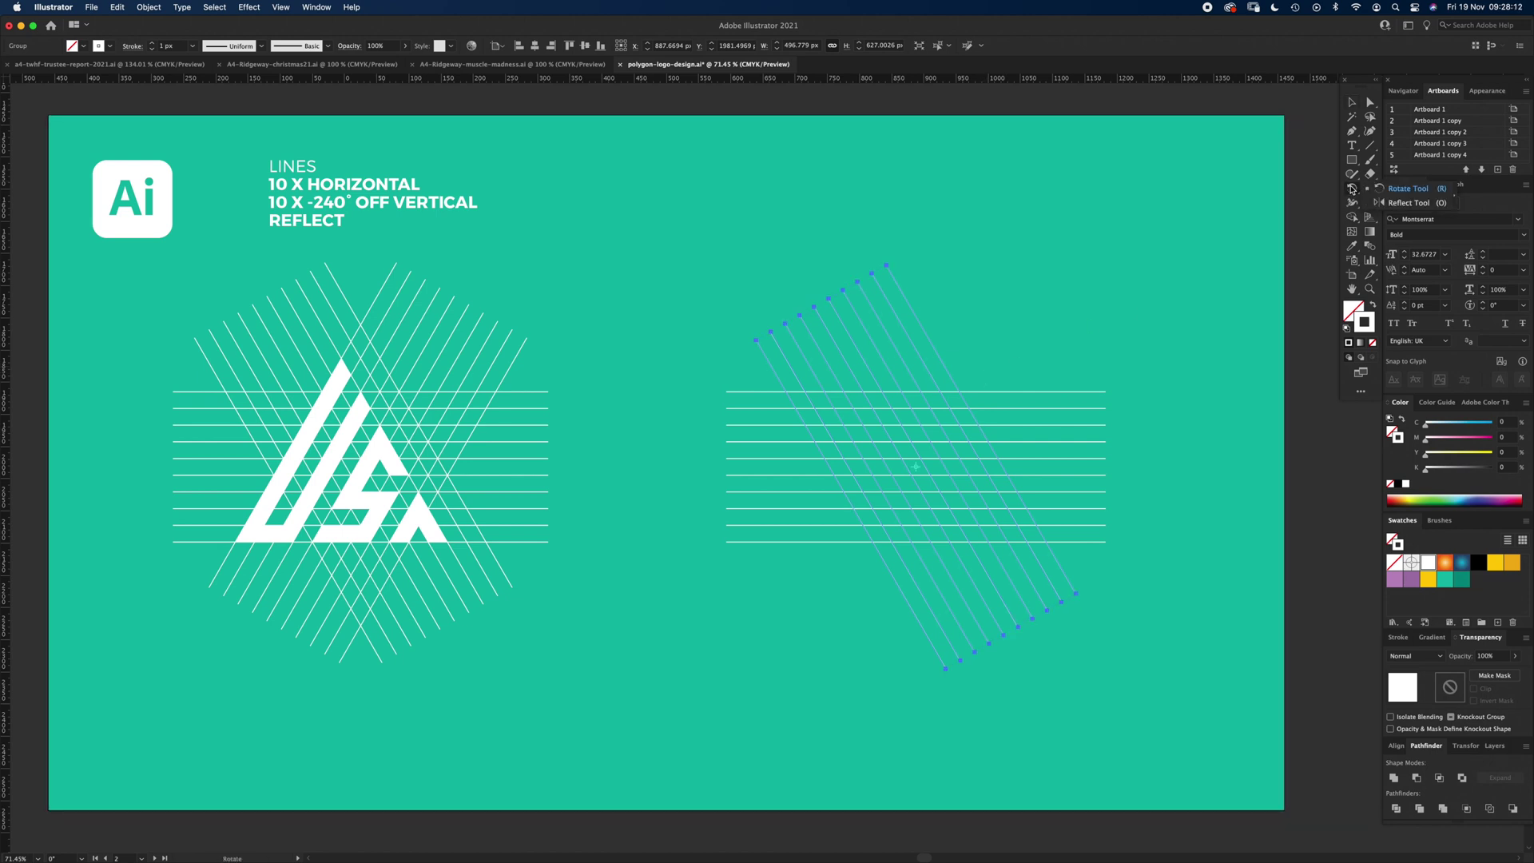
click(1408, 203)
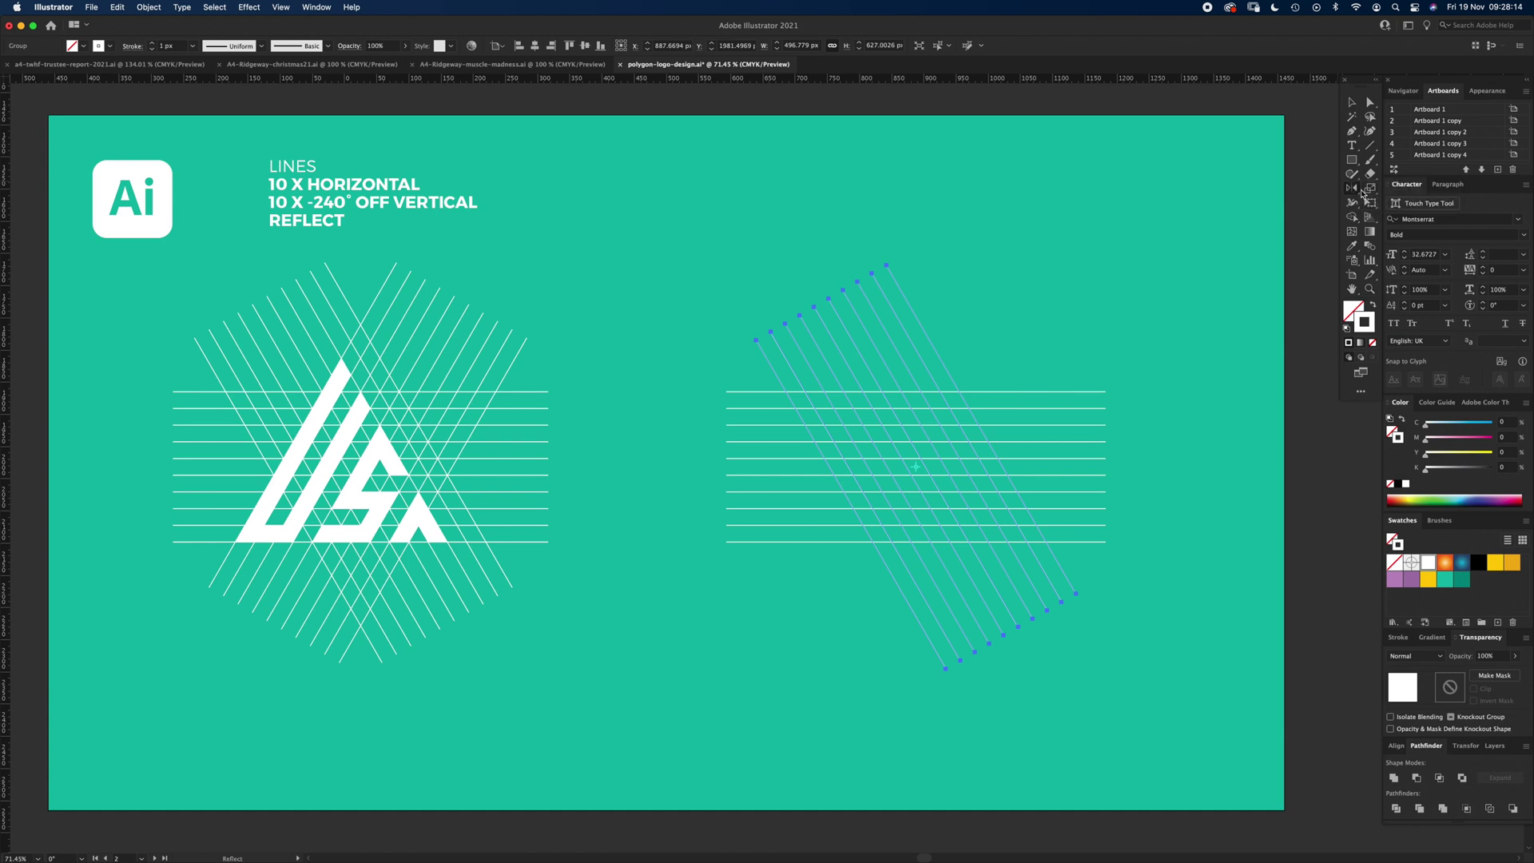
double_click(1352, 189)
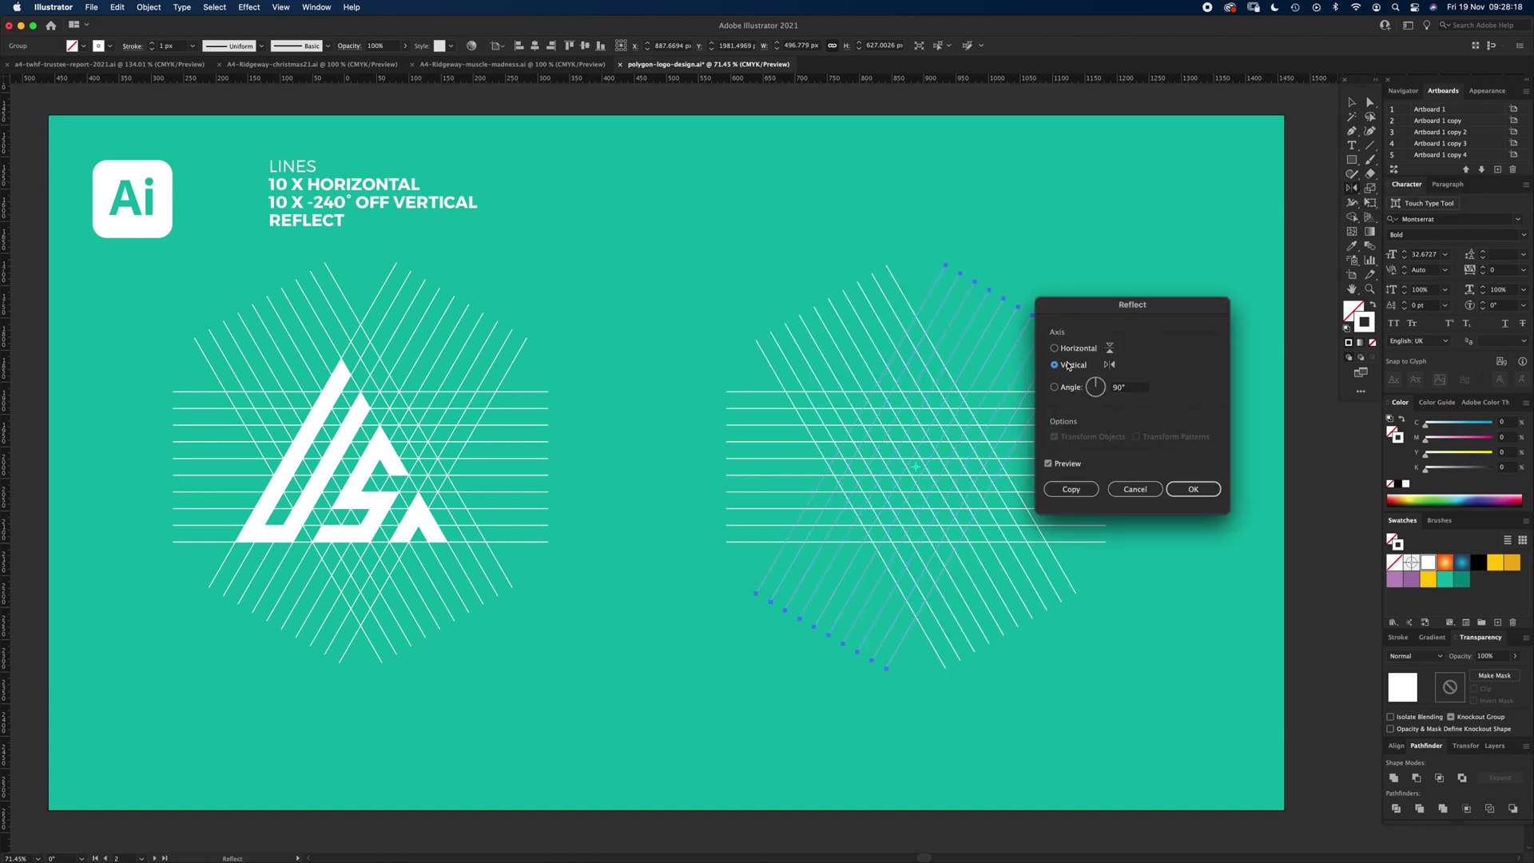
click(1193, 489)
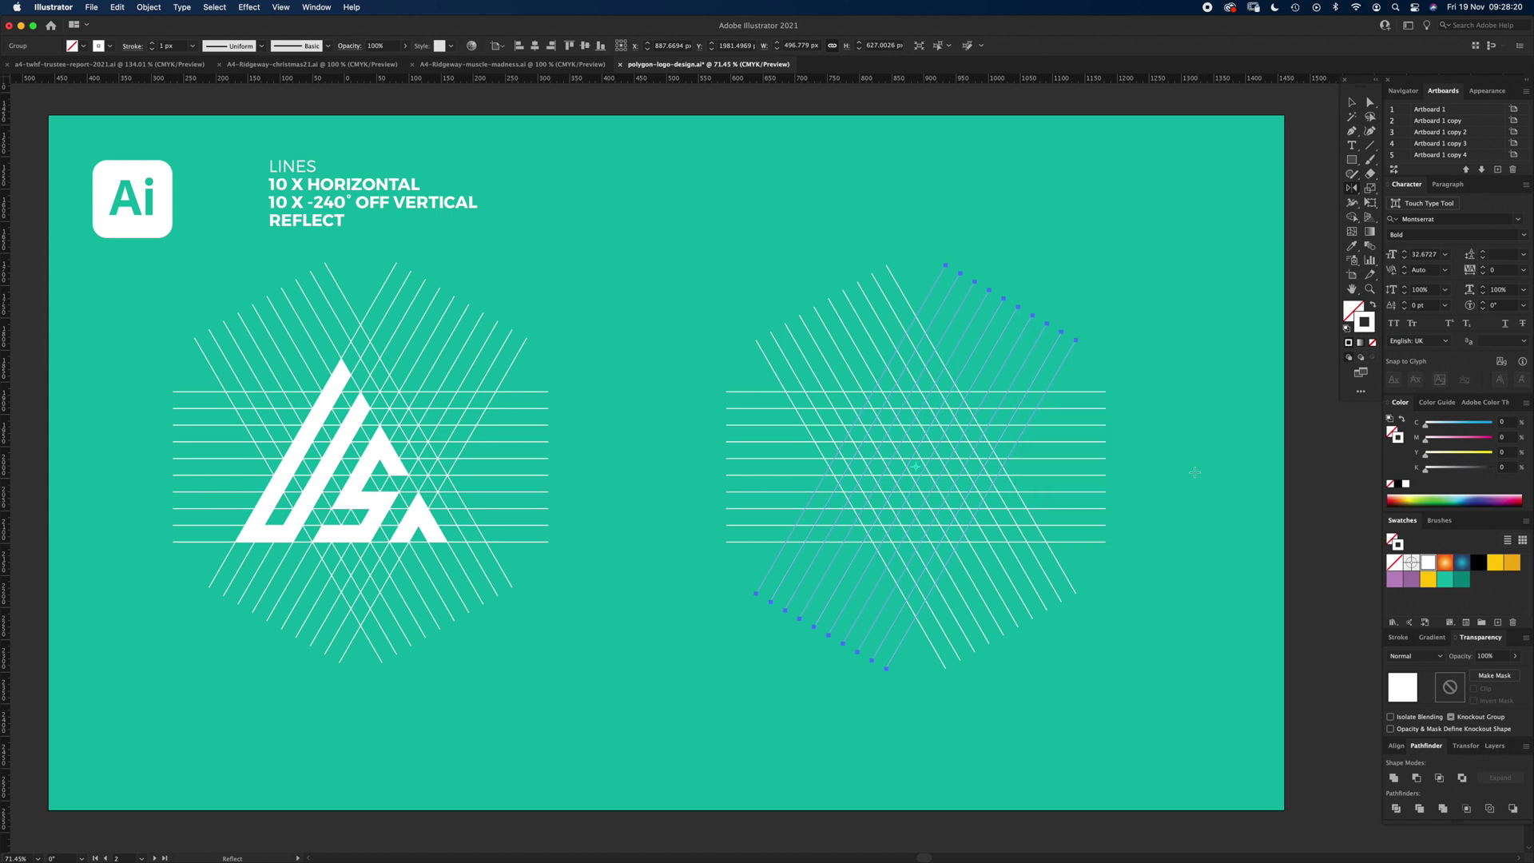
key(v)
click(1159, 441)
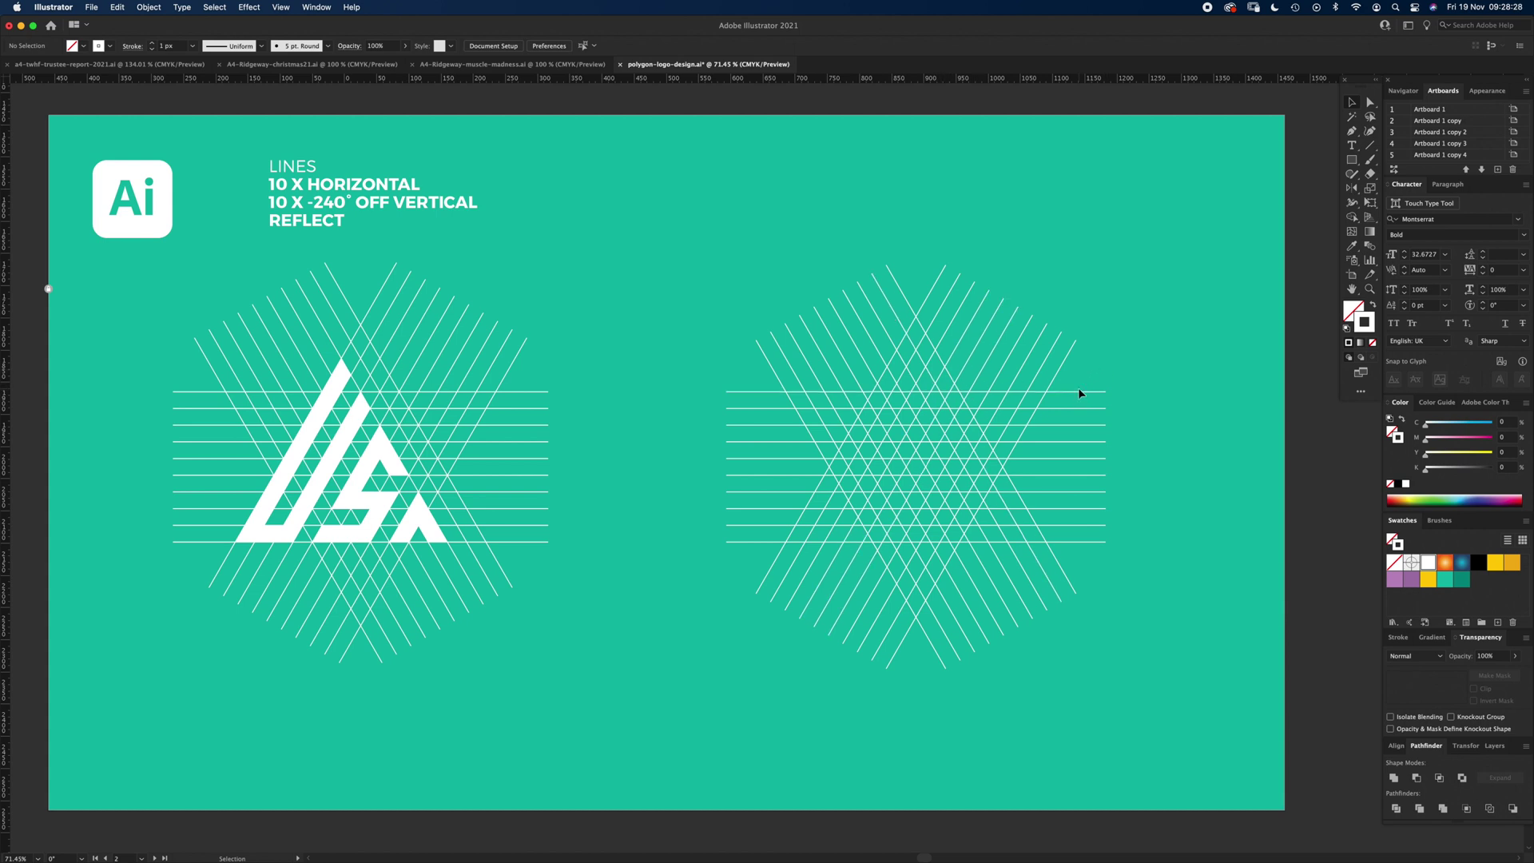
Step: Shift the reflected line group about 15 px to the right so its lines meet the intersections of the other two groups
click(989, 361)
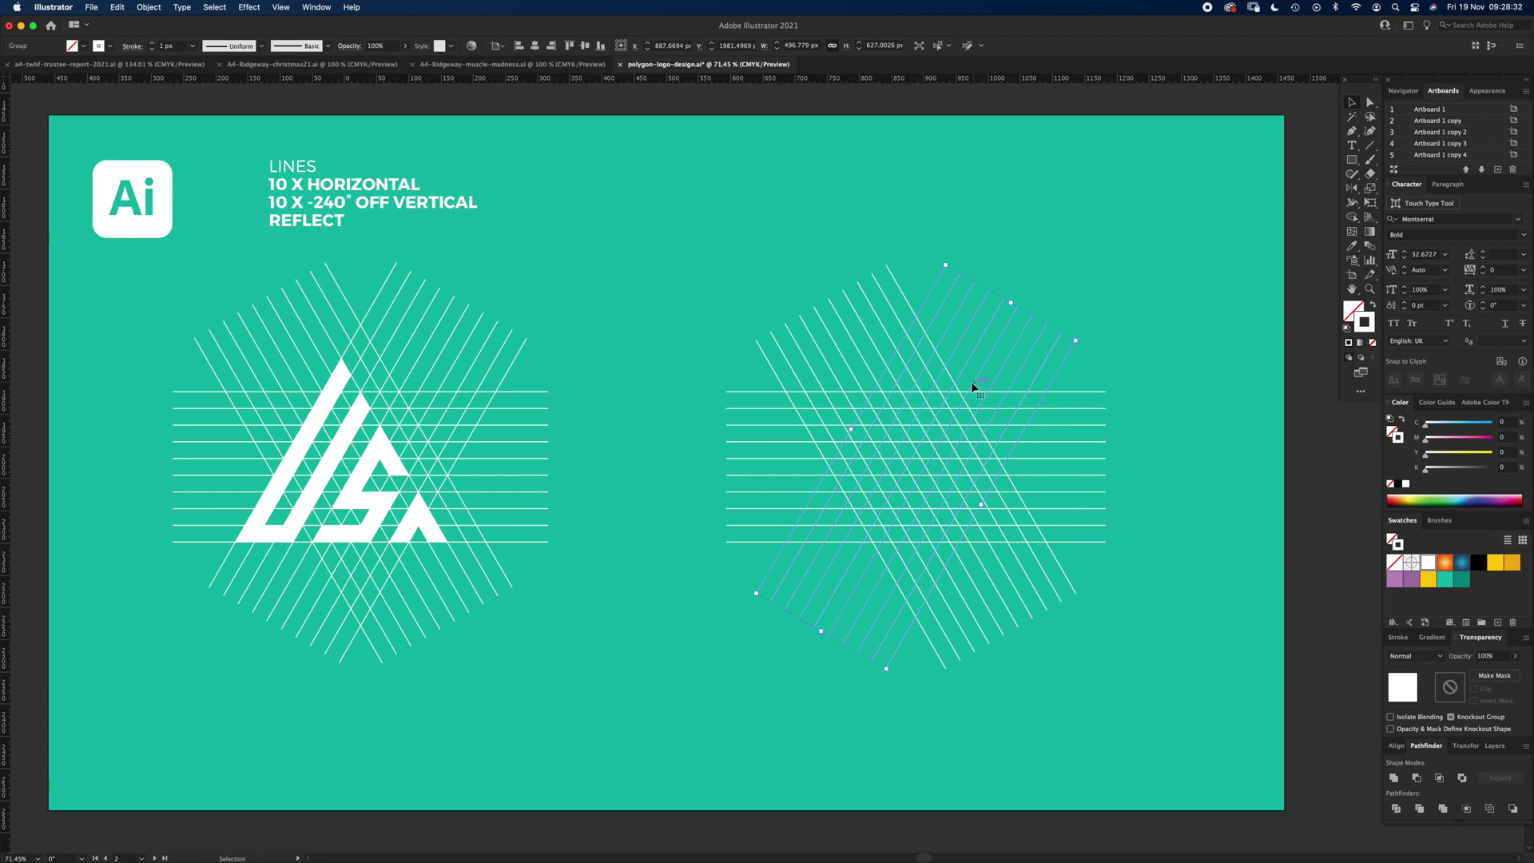
key(z)
click(907, 438)
key(v)
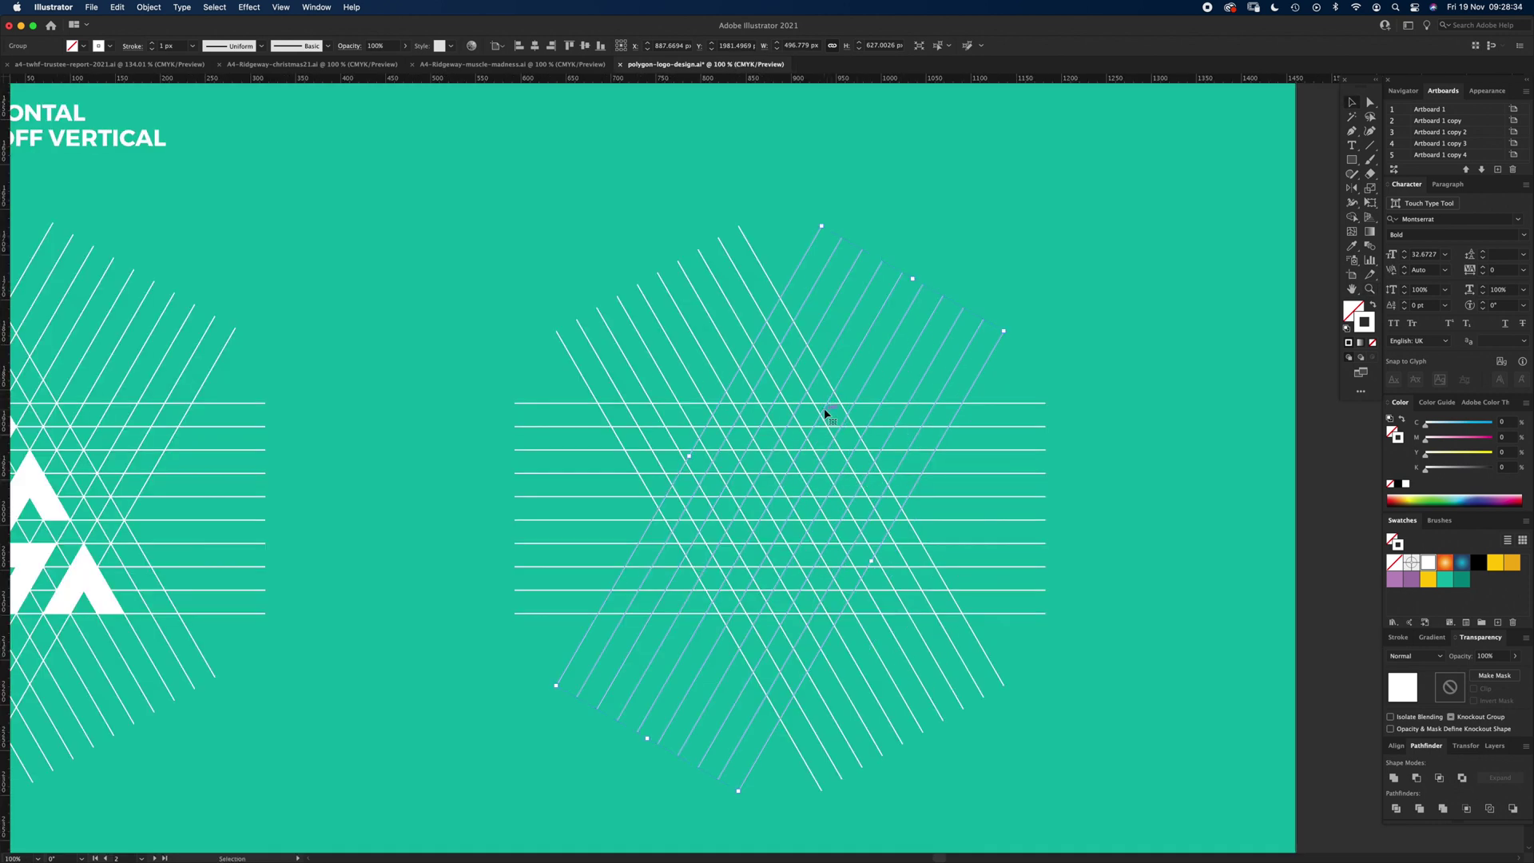
drag(827, 407, 839, 411)
scroll(720, 461, left, 5)
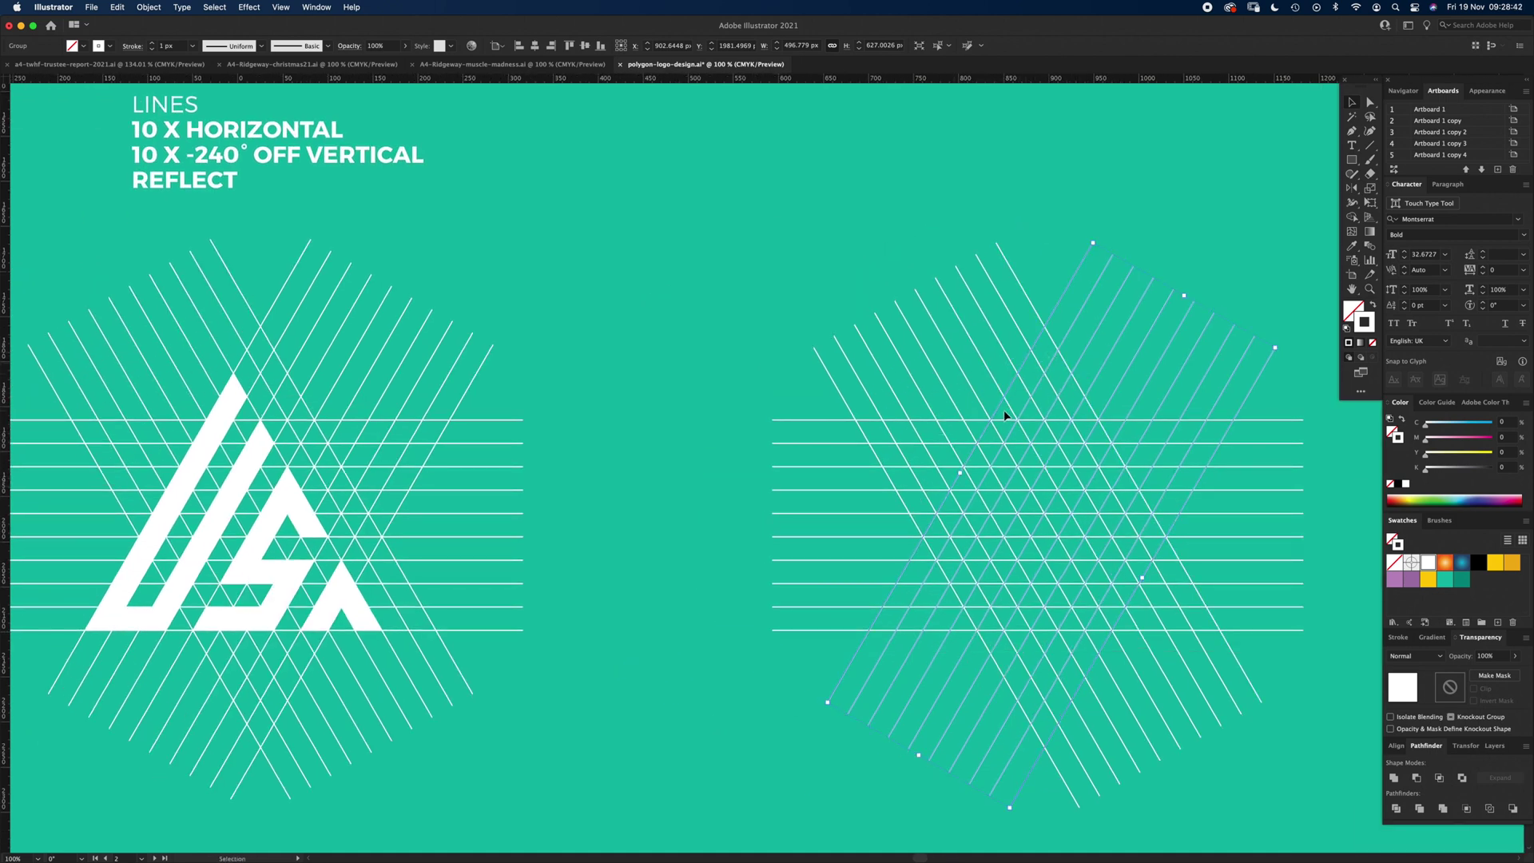
click(1053, 312)
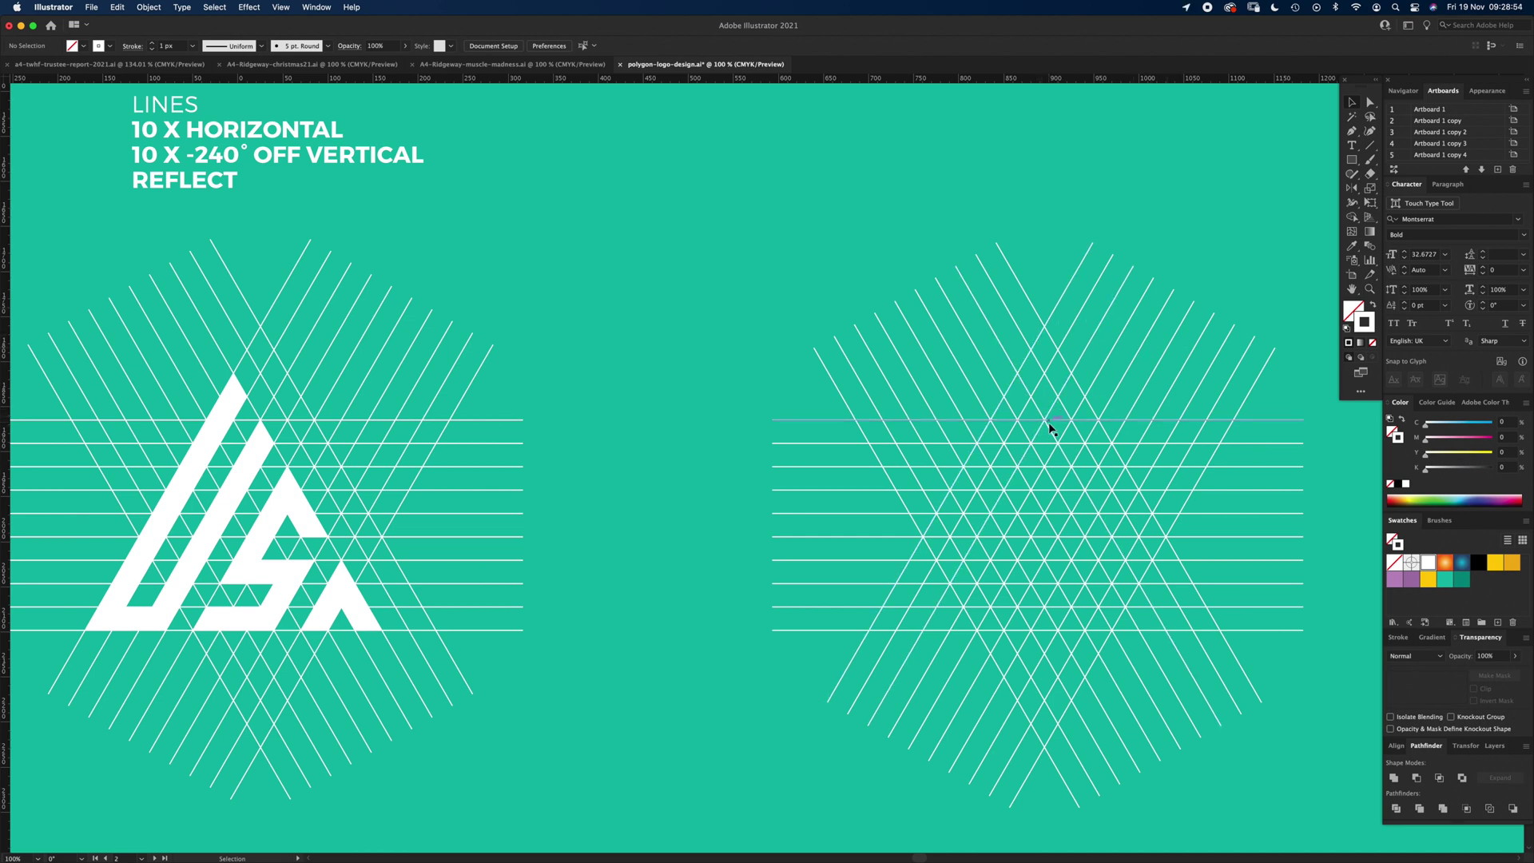
Step: Check the Smart Guides and Snap to Point settings for aligning the line groups
click(280, 8)
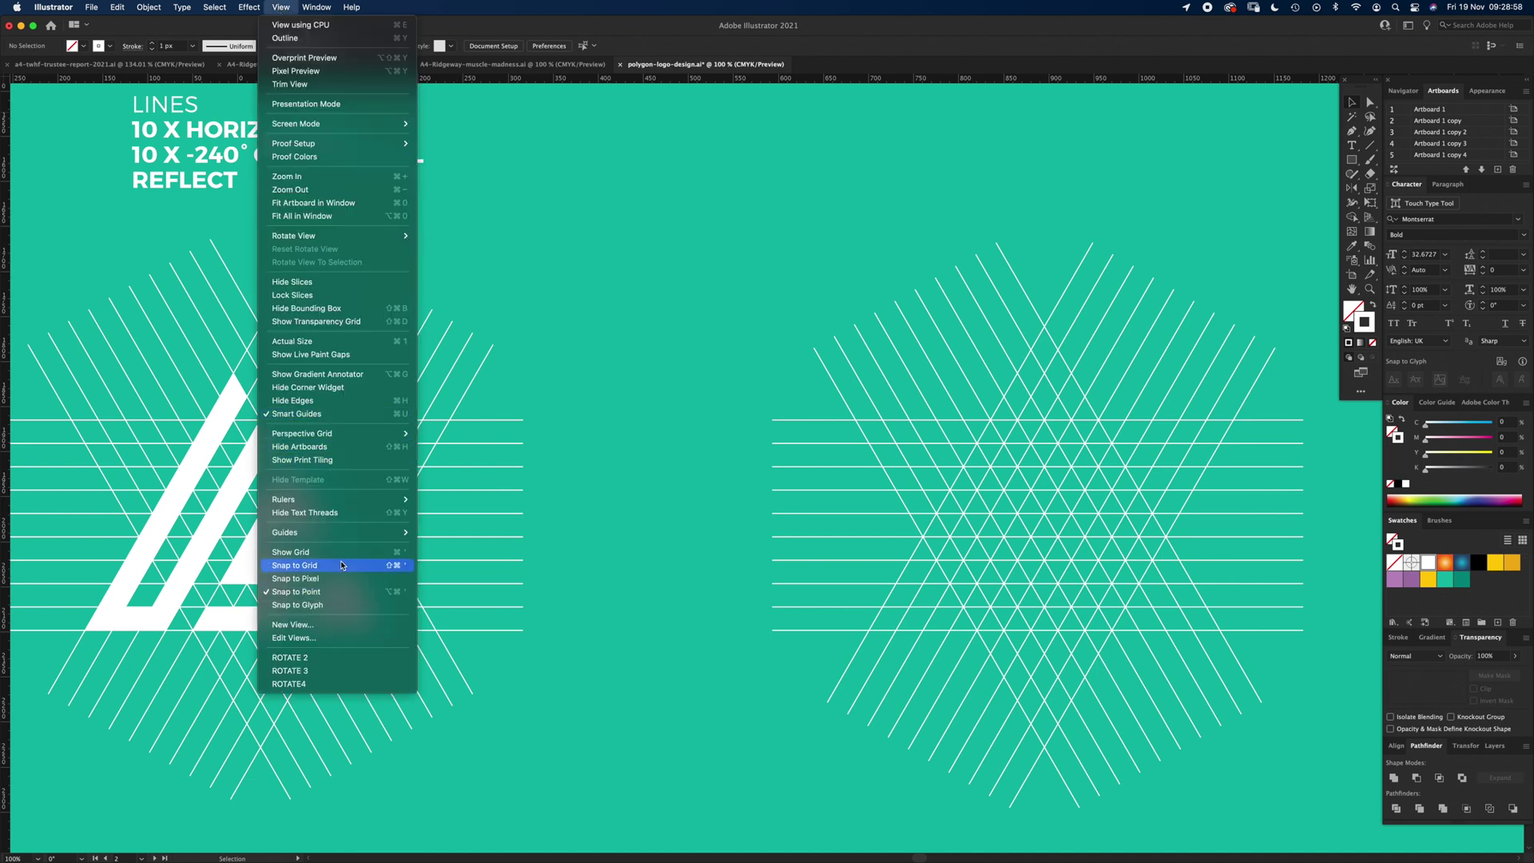
click(299, 565)
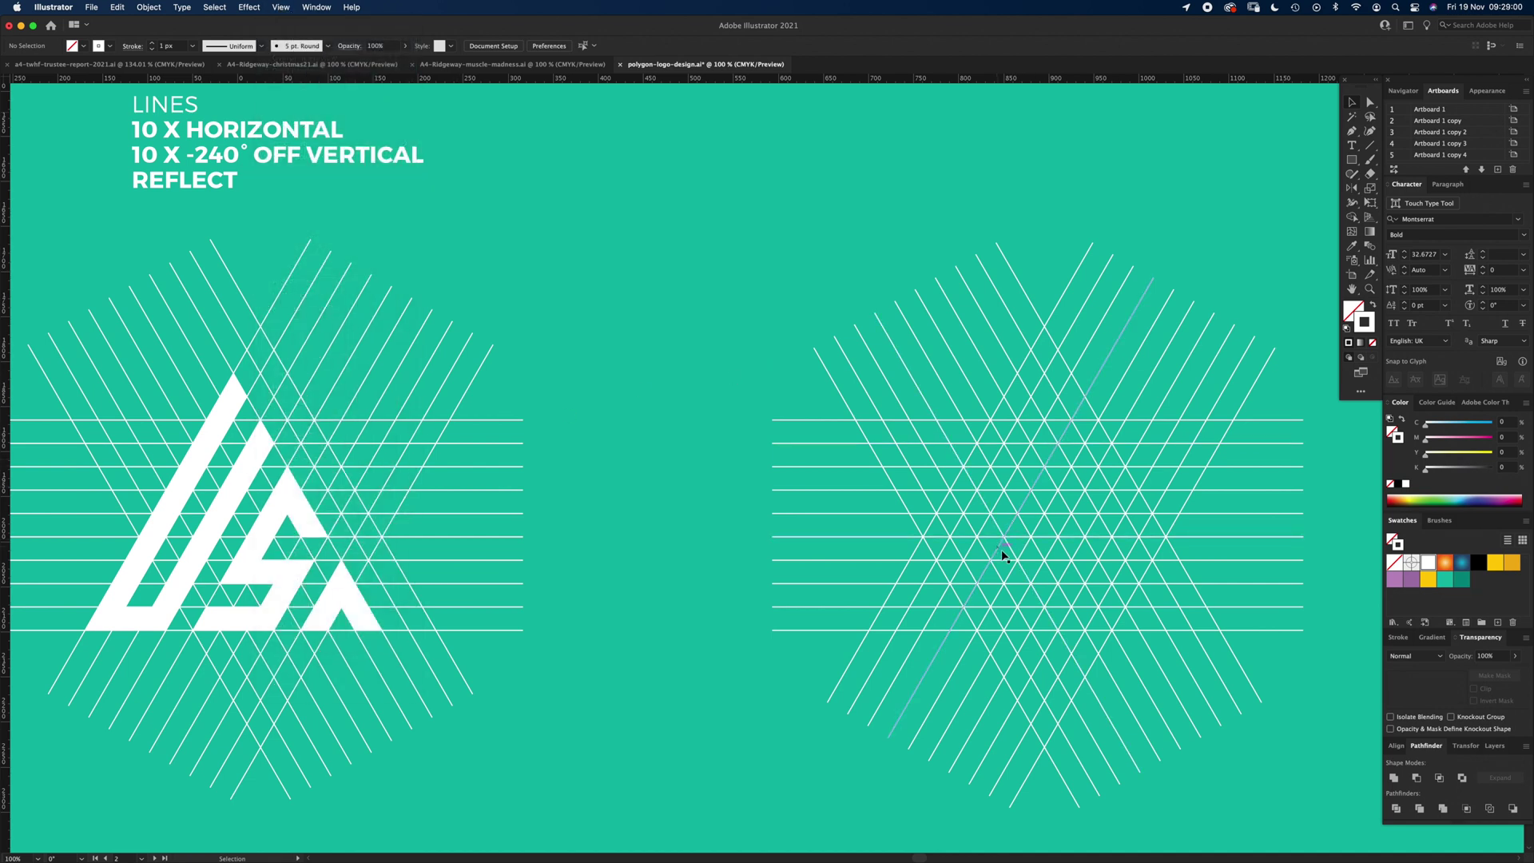
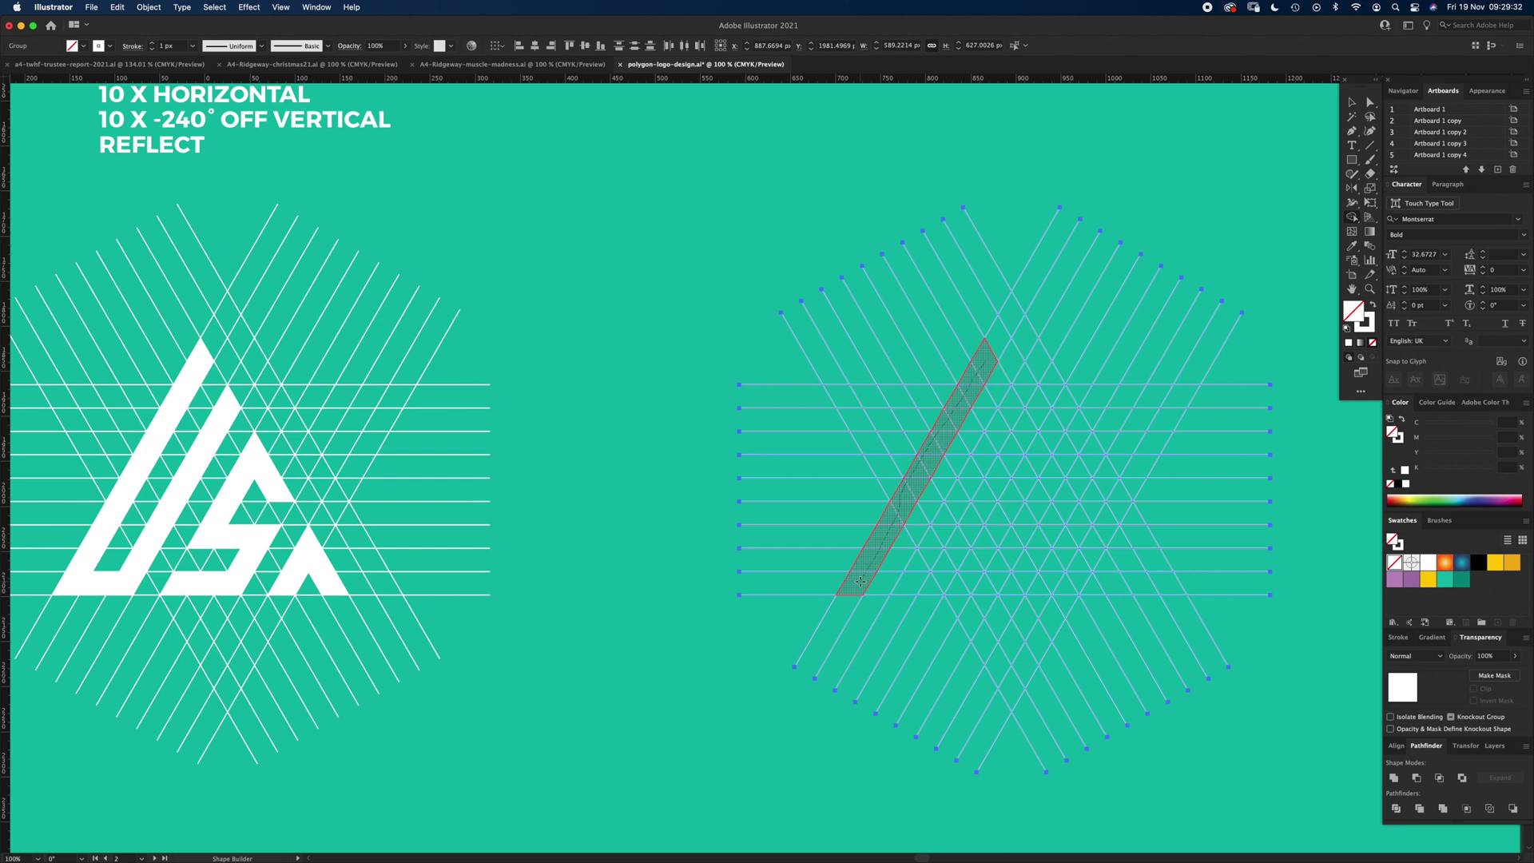
Step: Switch to a white fill without stroke and merge the grid cells forming the U with the Shape Builder tool
mouse_move(862, 579)
mouse_down()
mouse_move(911, 580)
mouse_move(1013, 408)
mouse_up()
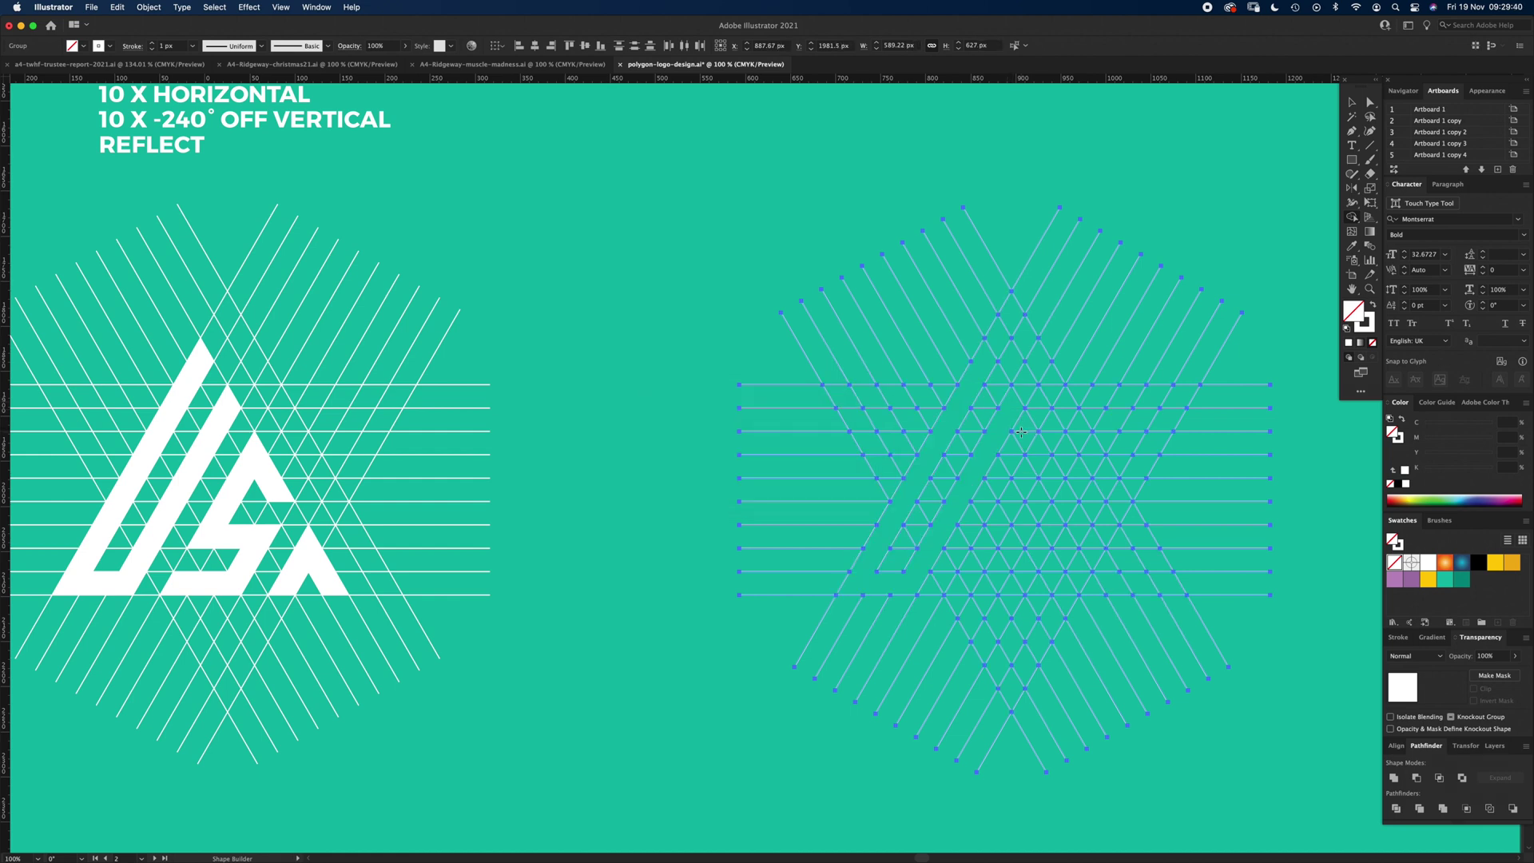
key(super+z)
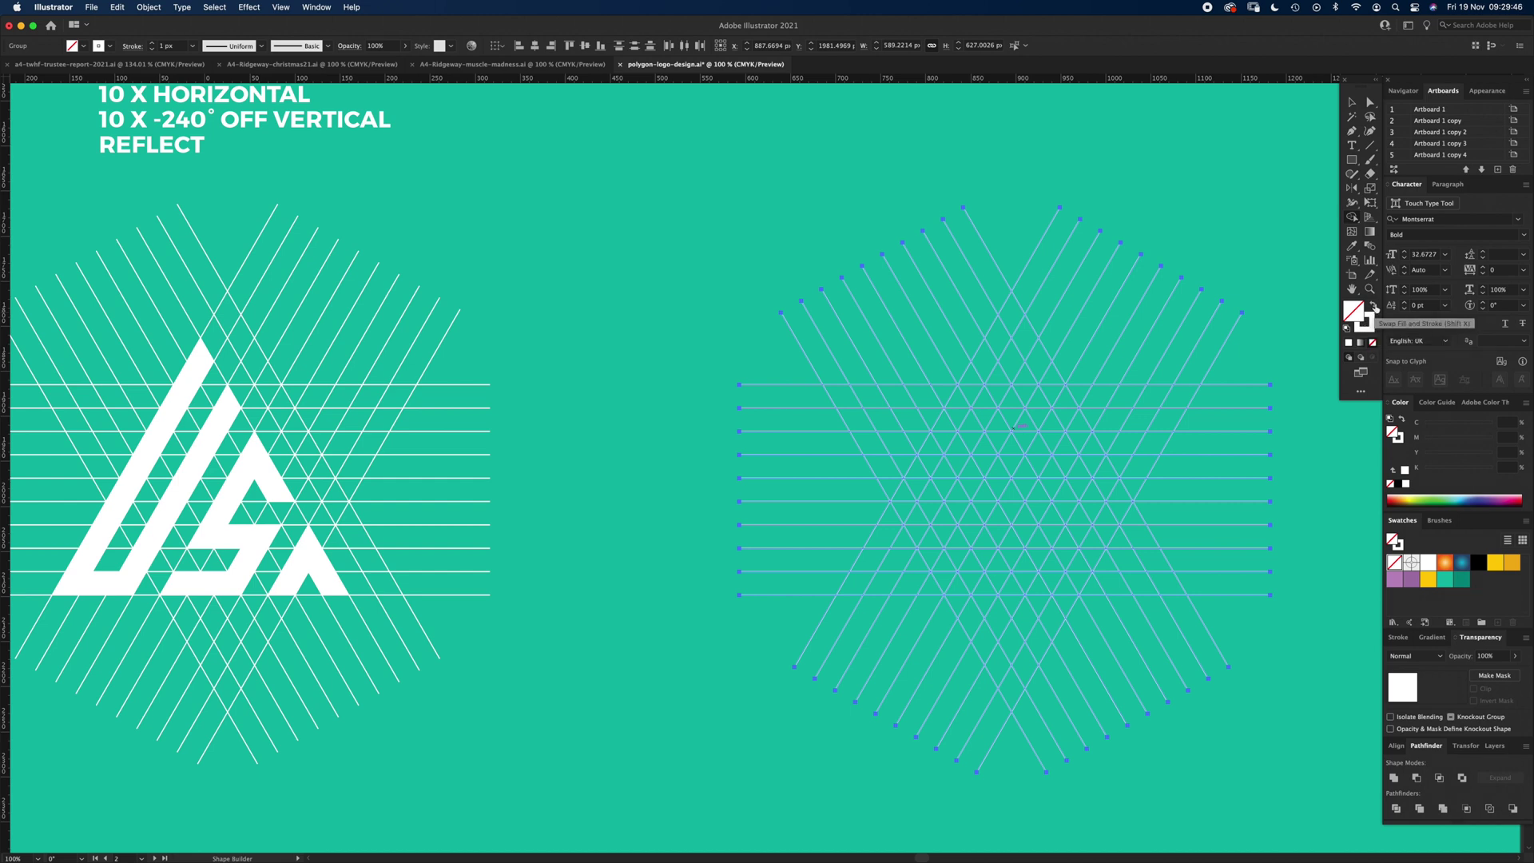
click(1375, 308)
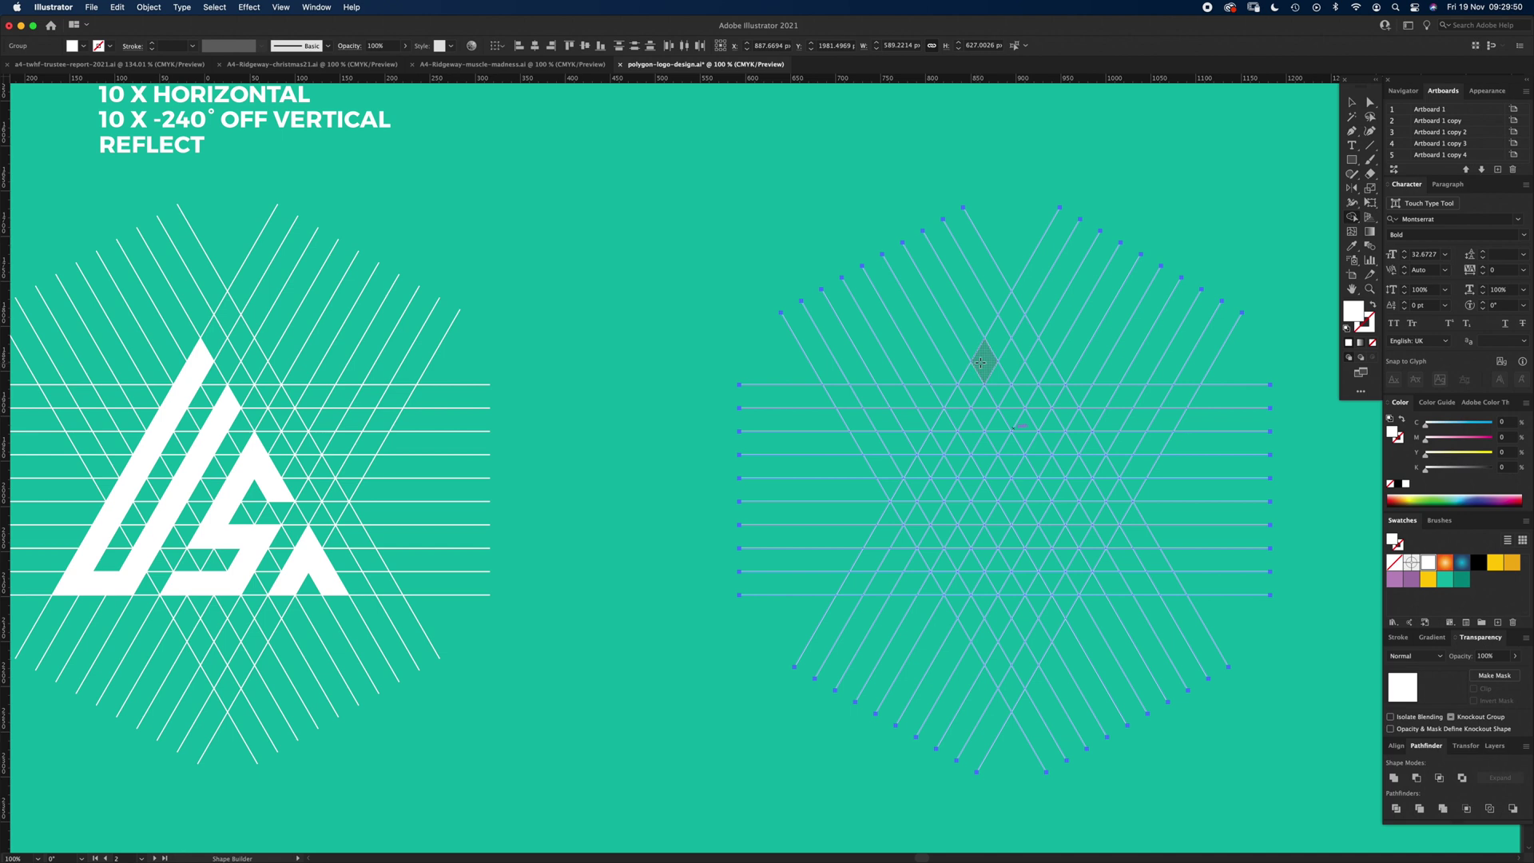
mouse_move(985, 360)
mouse_down()
mouse_move(855, 588)
mouse_move(908, 588)
mouse_move(1011, 410)
mouse_up()
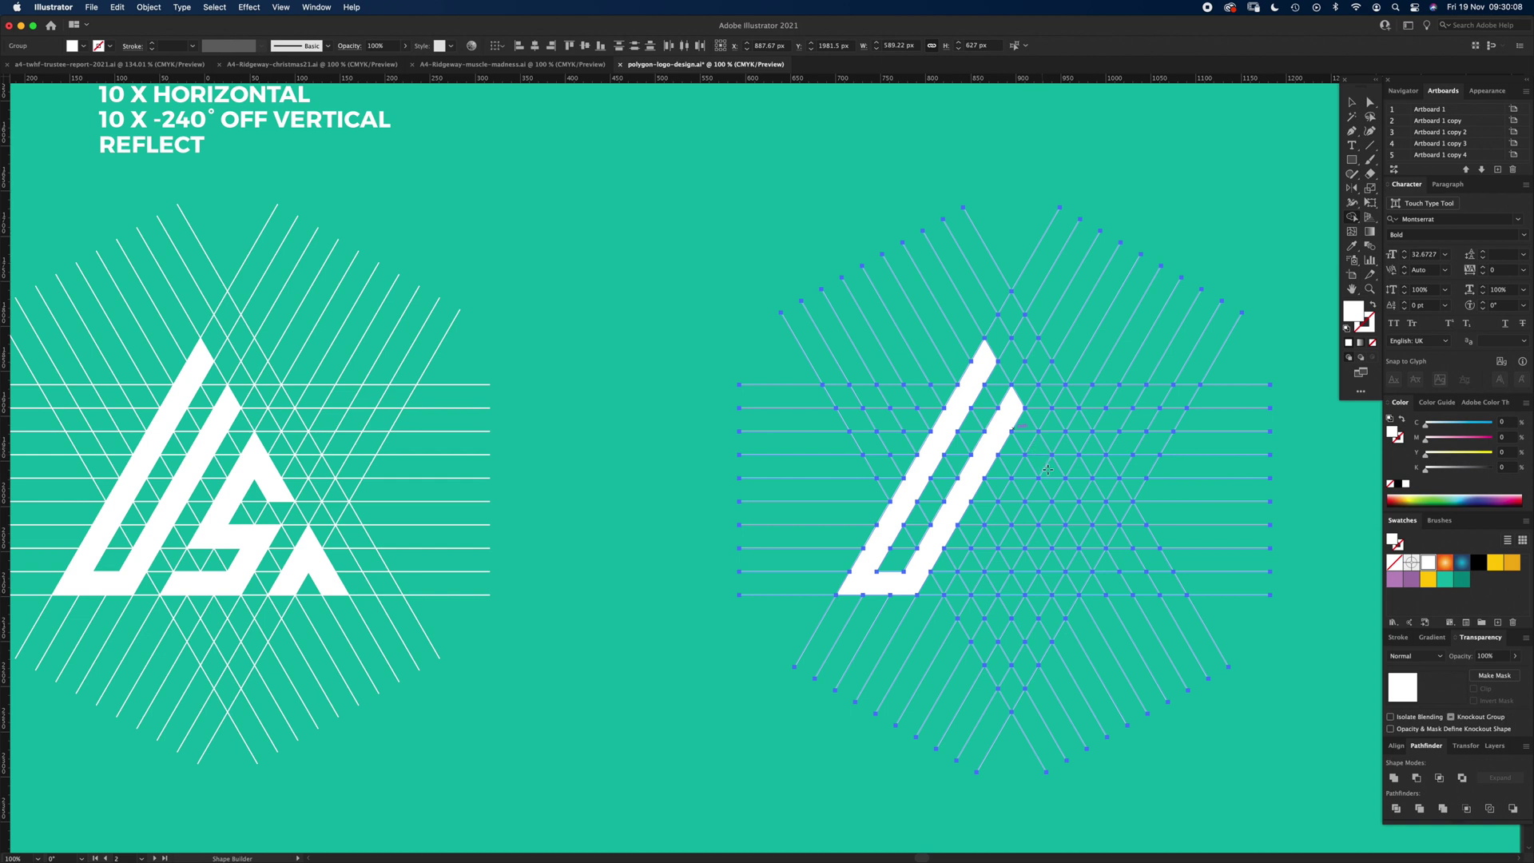
Step: Merge the grid cells forming the S and the A into white shapes and deselect the artwork
mouse_move(1059, 495)
mouse_down()
mouse_move(1035, 452)
mouse_move(988, 533)
mouse_move(1053, 533)
mouse_move(1035, 563)
mouse_move(1018, 588)
mouse_move(952, 583)
mouse_up()
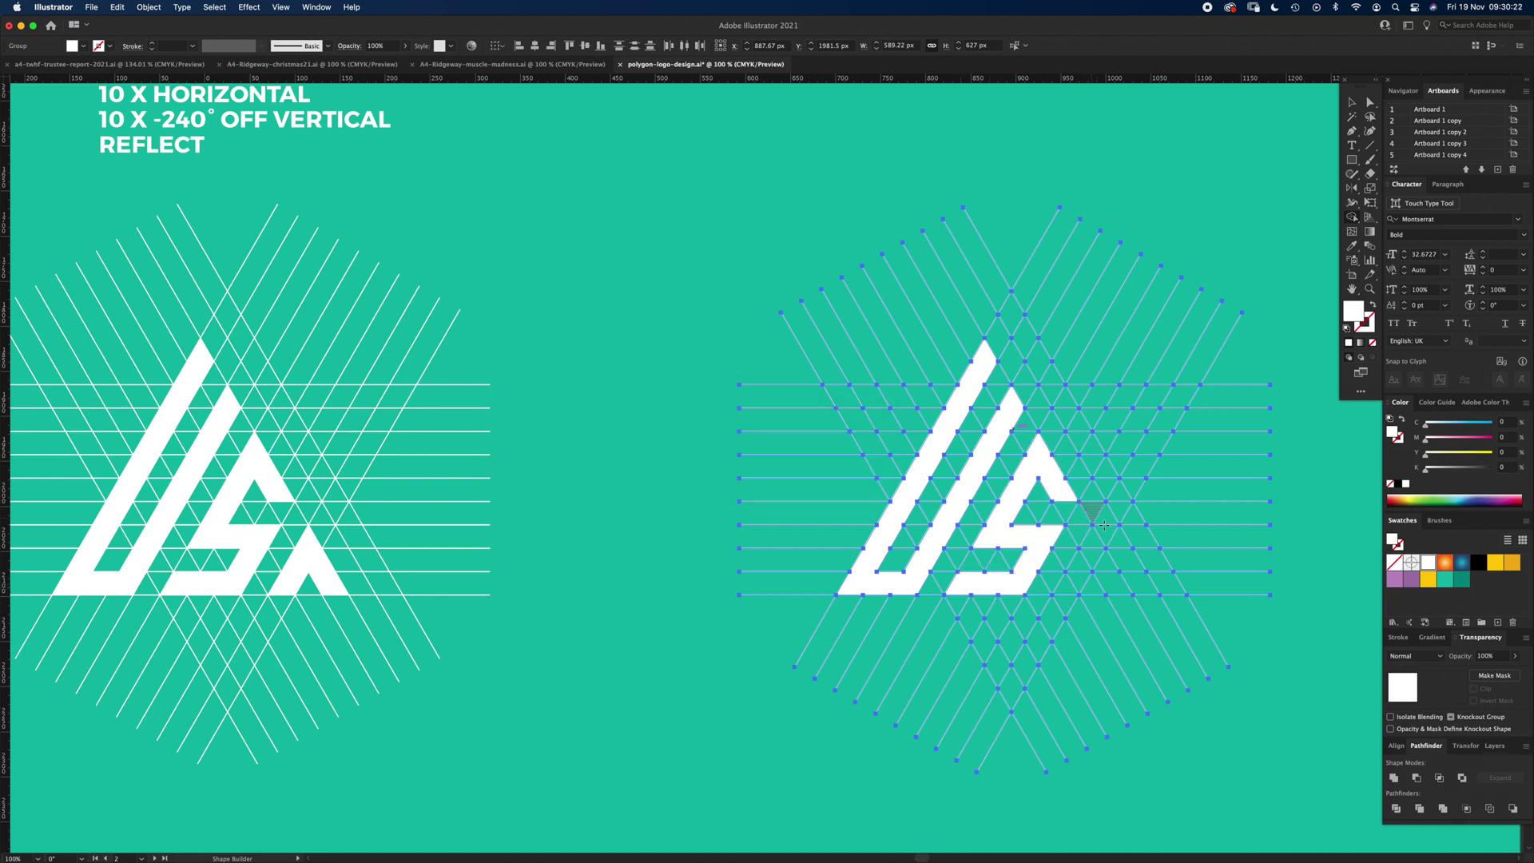
mouse_move(1099, 549)
mouse_down()
mouse_move(1068, 586)
mouse_move(1114, 578)
mouse_up()
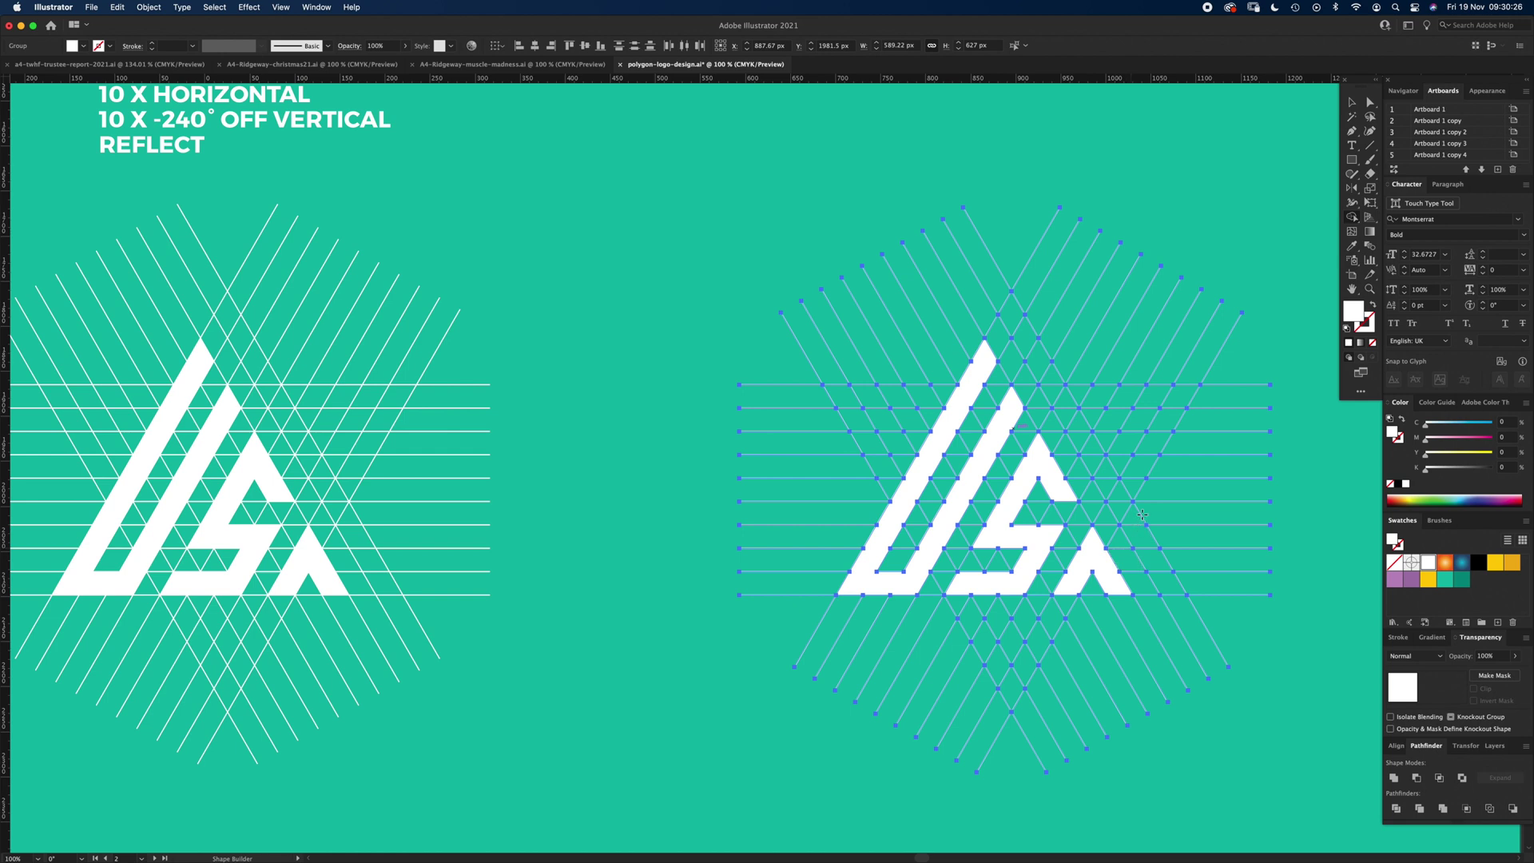
key(v)
click(577, 564)
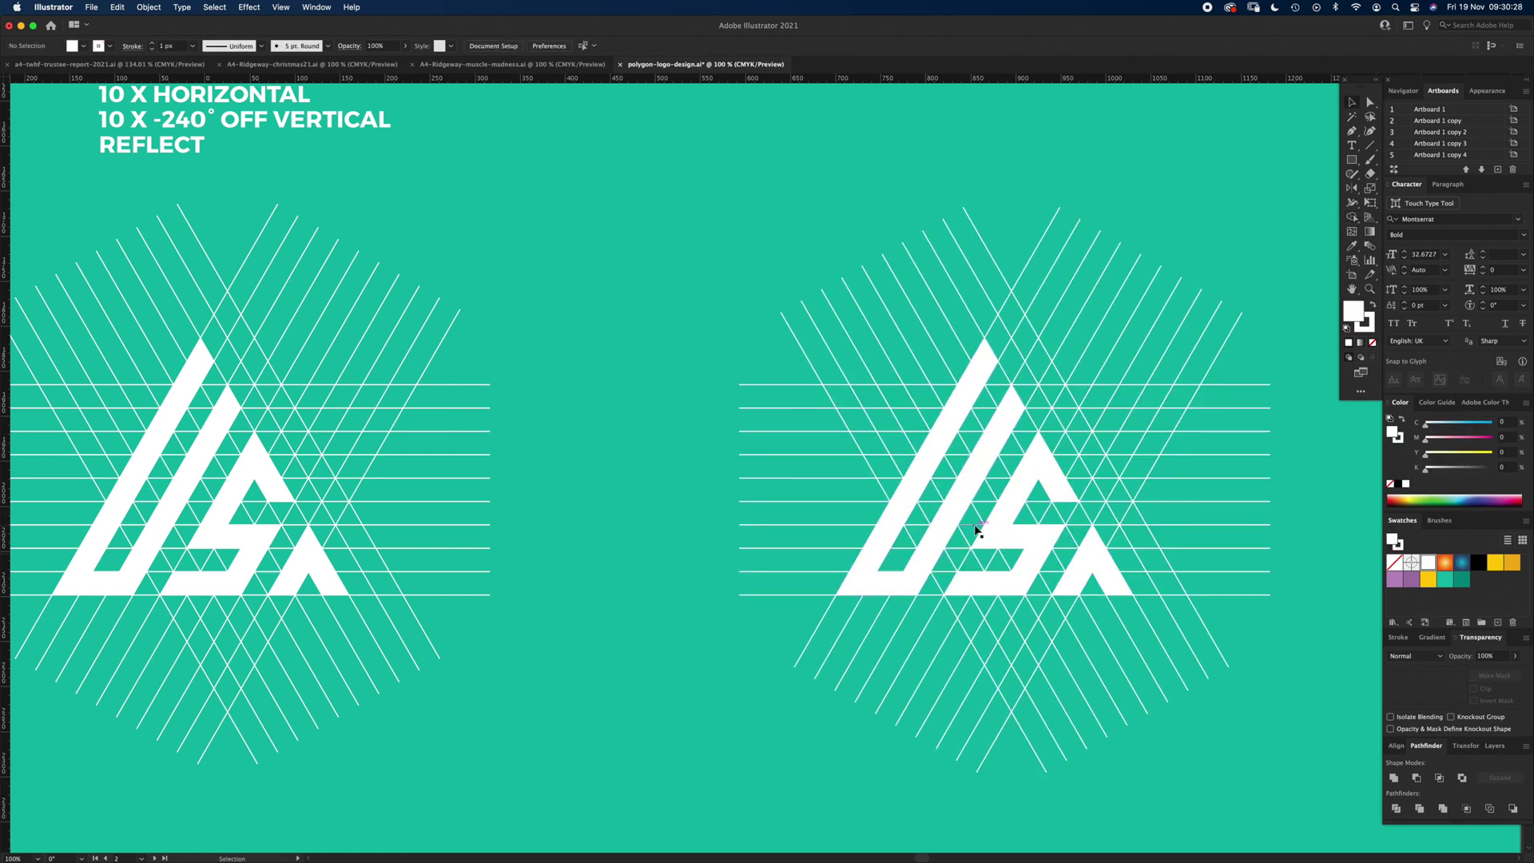
Step: Isolate the U, S and A shapes by copying them, deleting all the grid artwork and pasting them back in place
key(a)
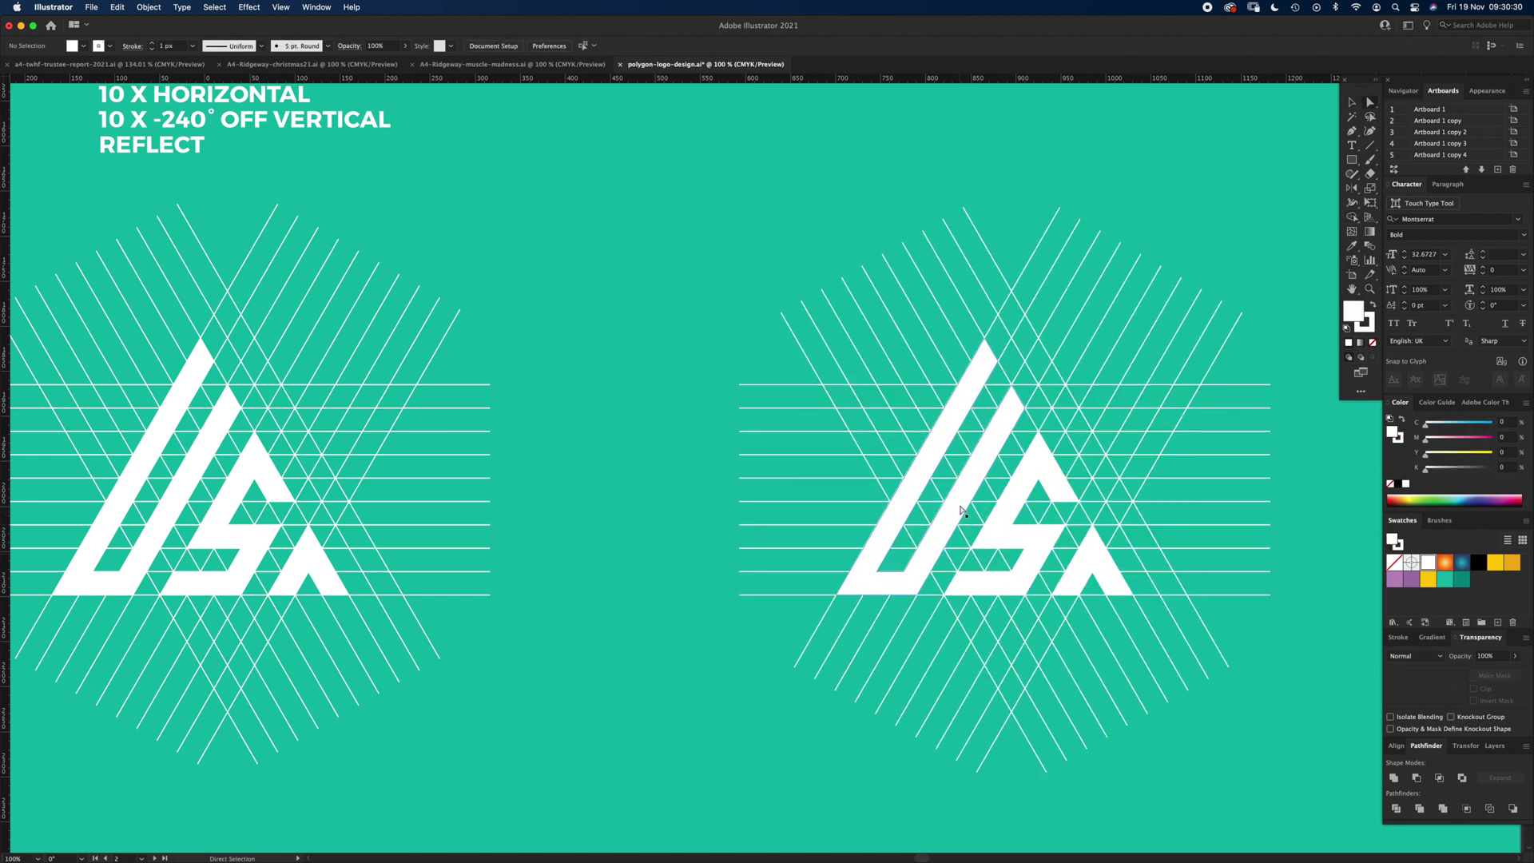
click(958, 511)
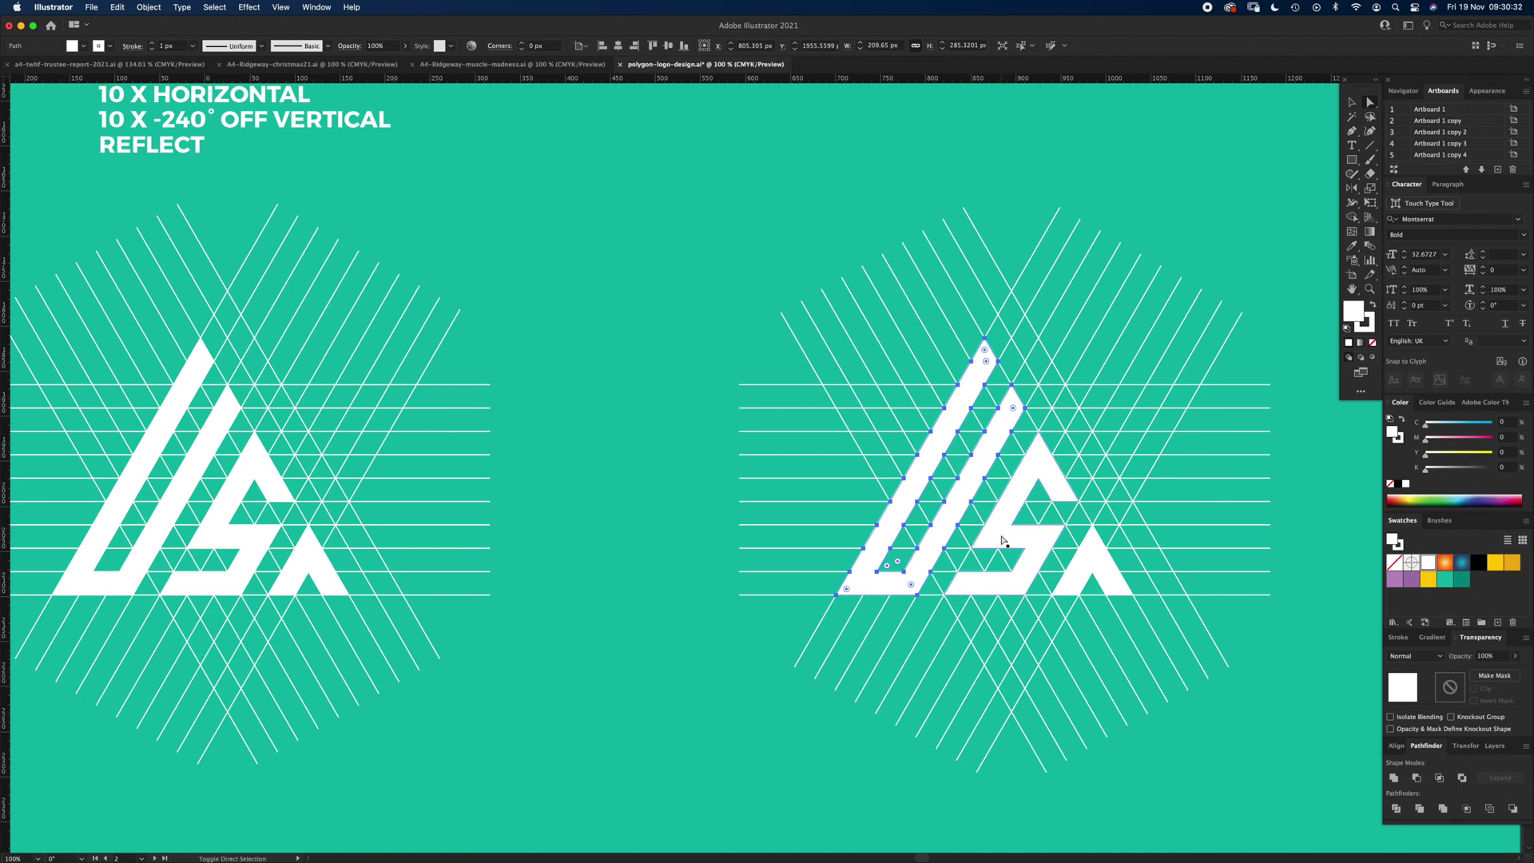
shift+click(1000, 539)
shift+click(1111, 571)
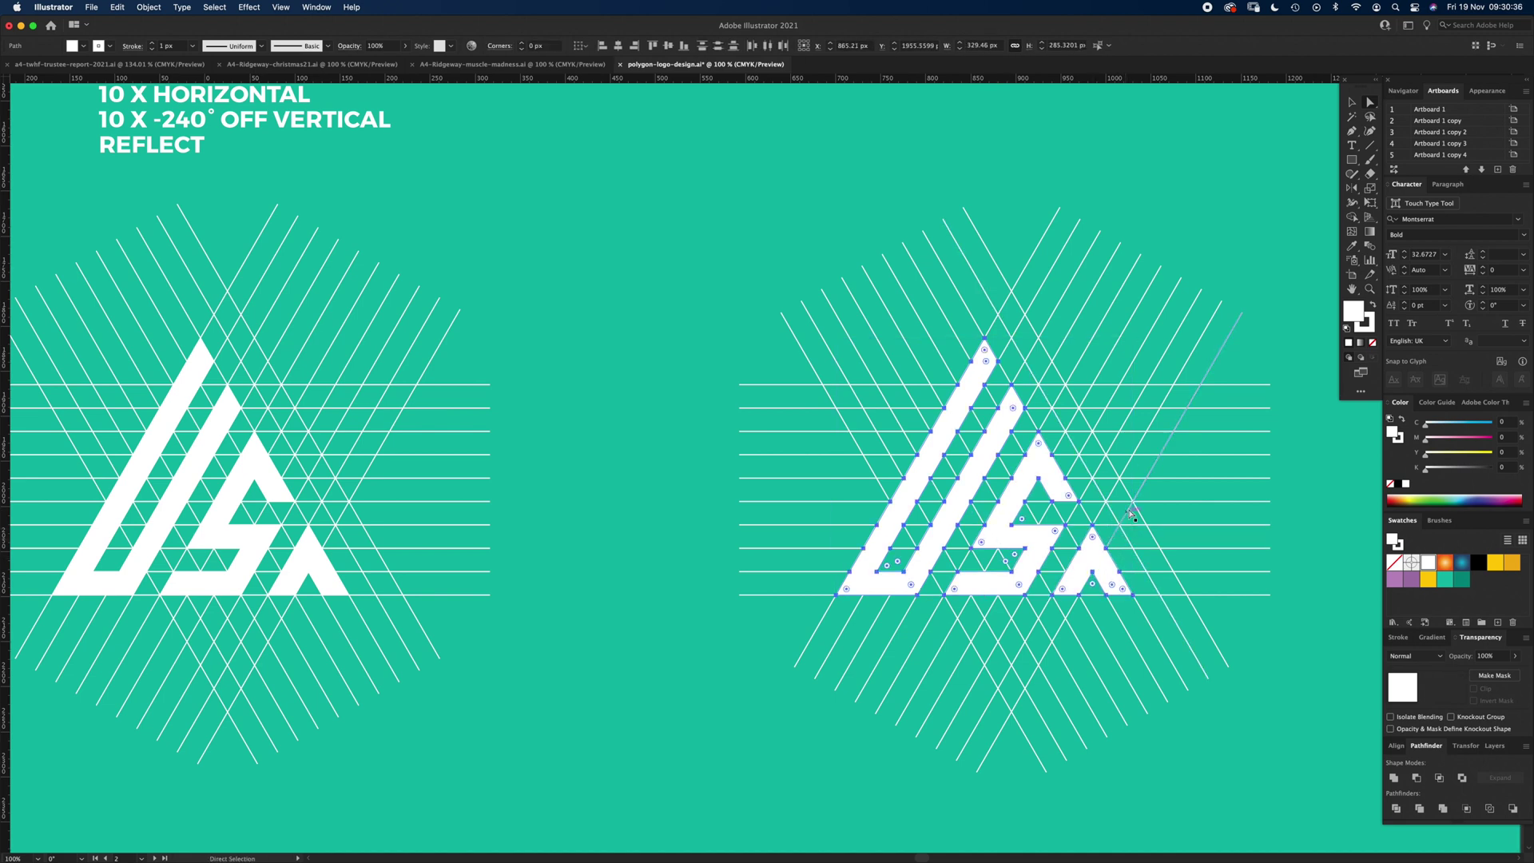
drag(738, 239, 1287, 697)
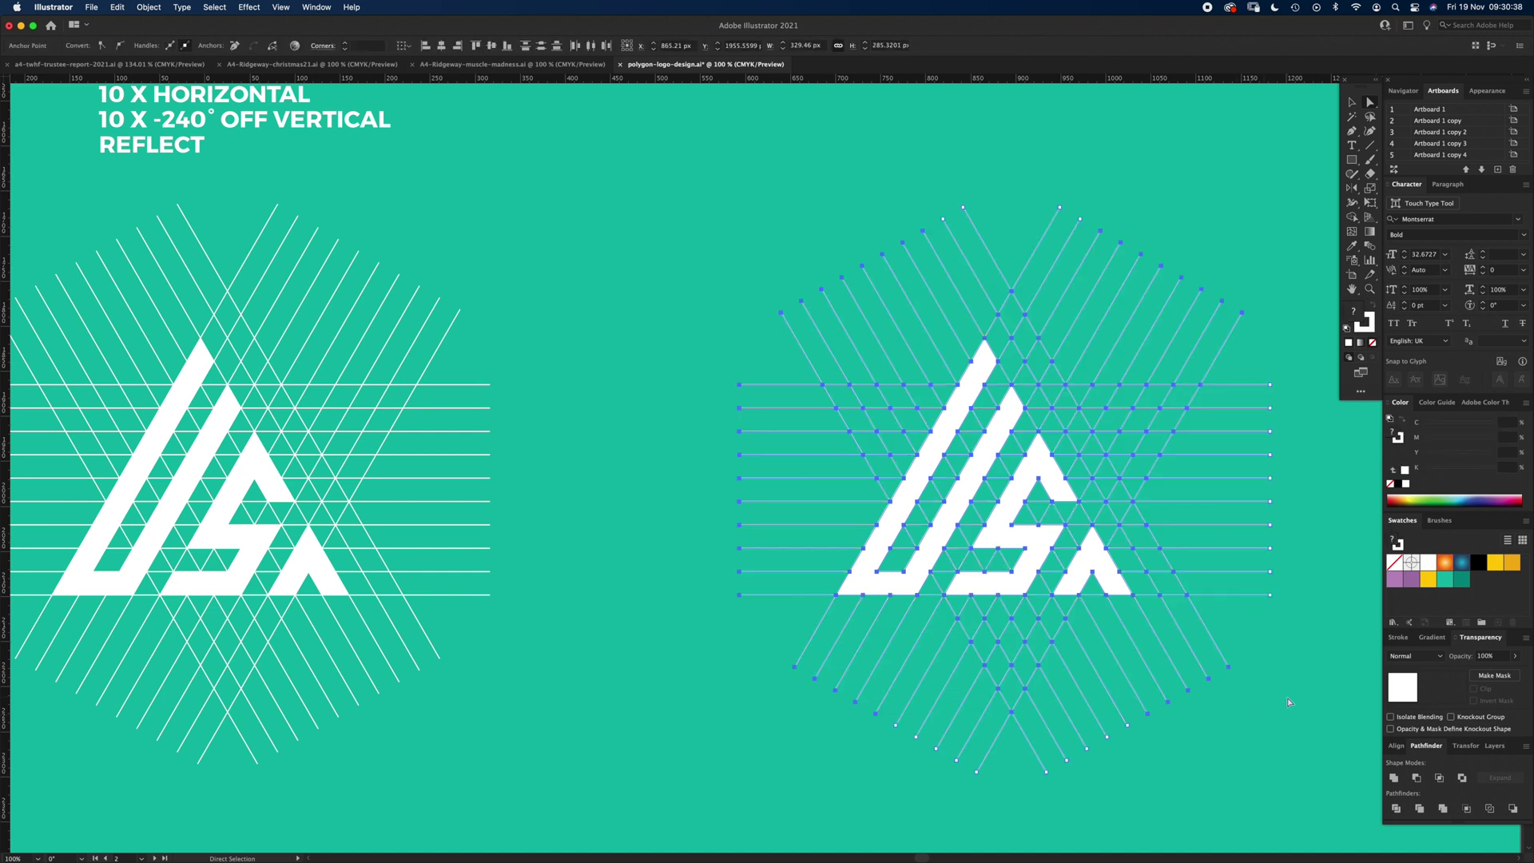
key(Delete)
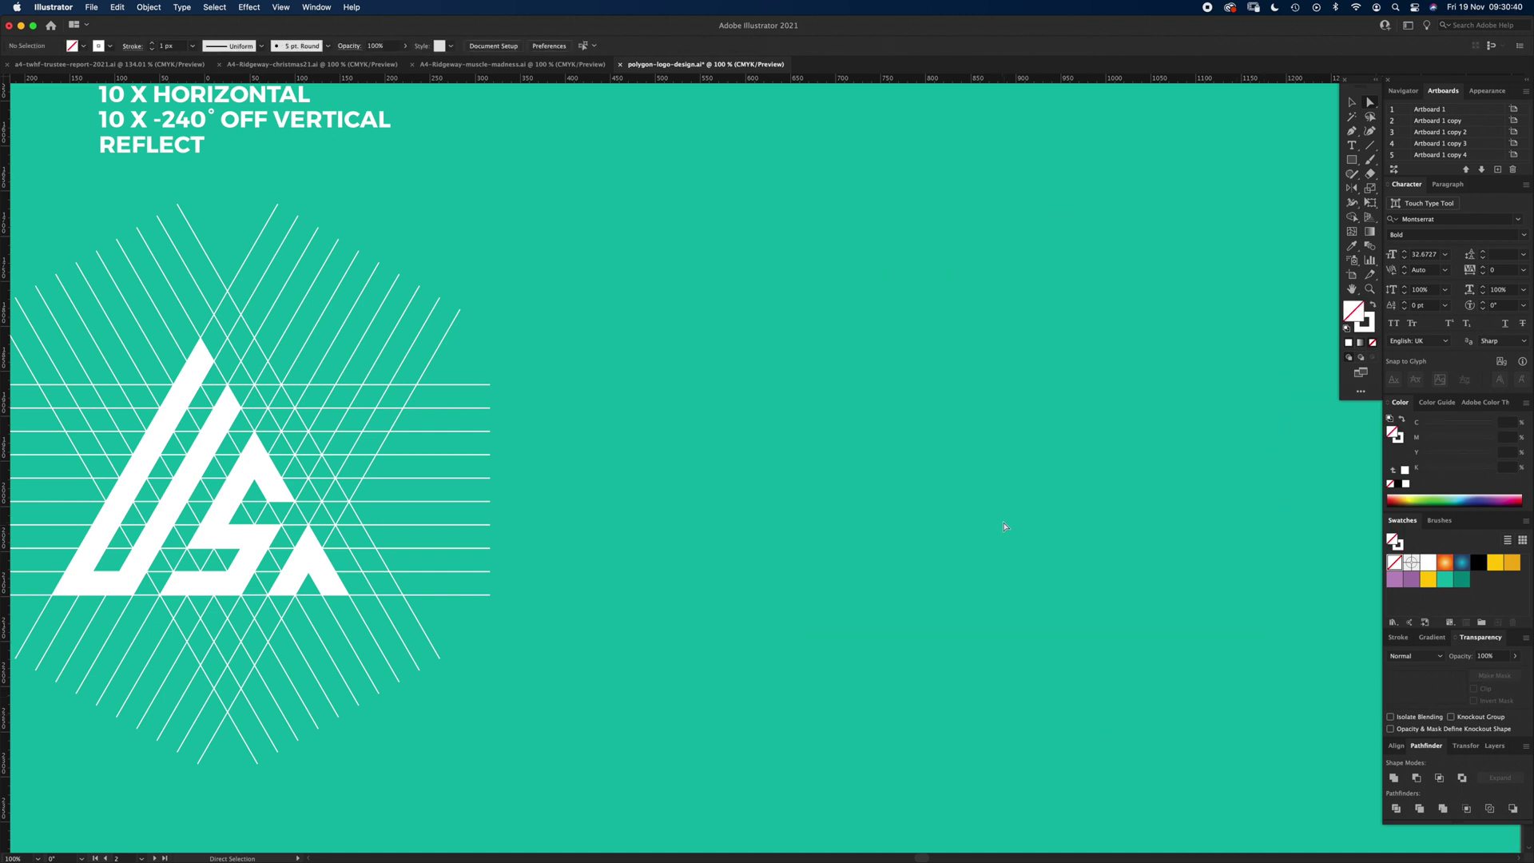
key(super+f)
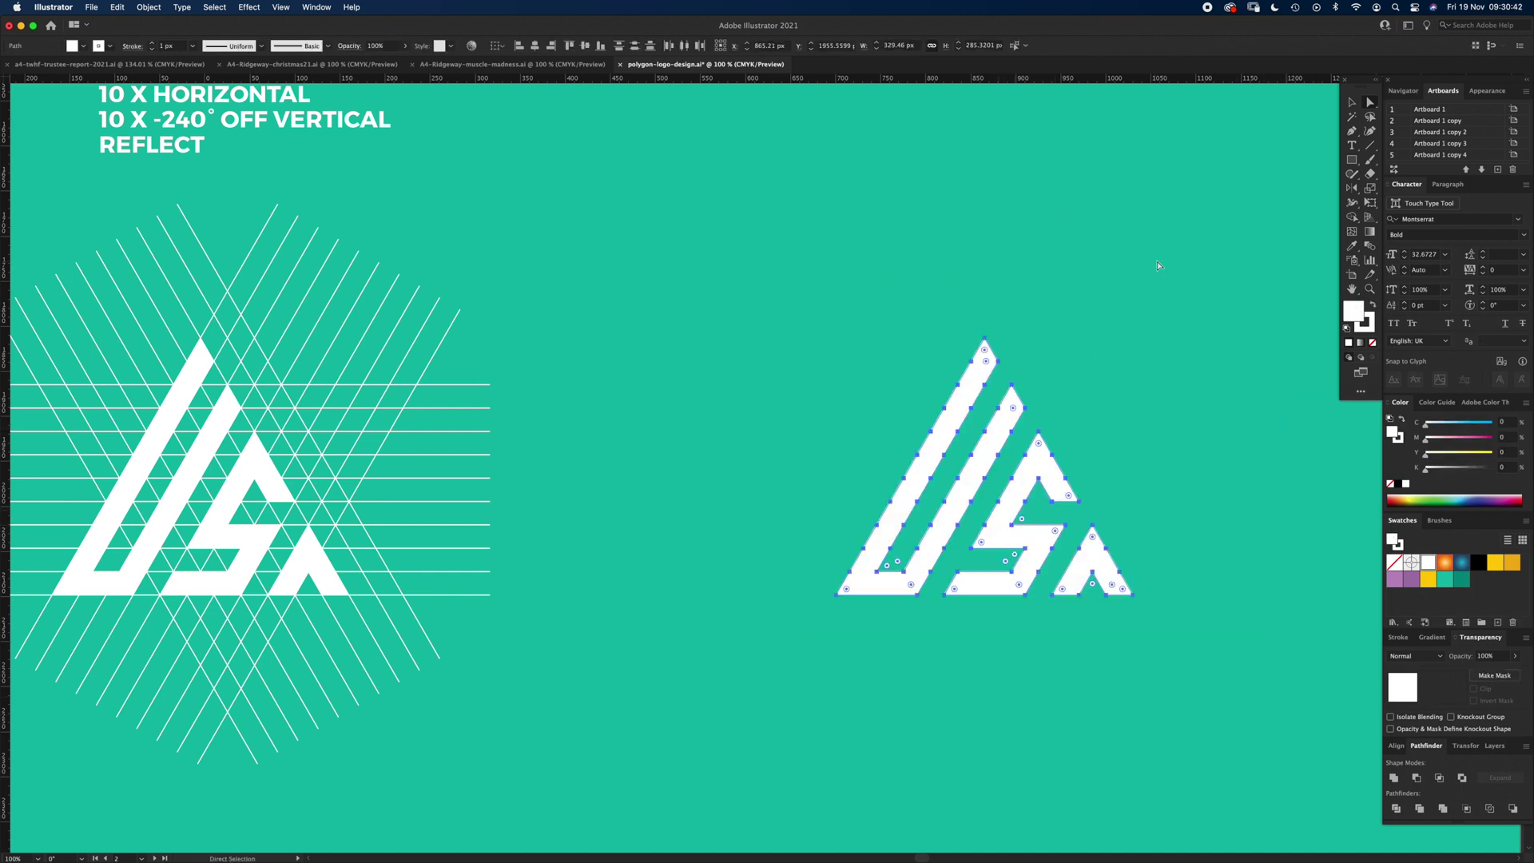
click(1158, 266)
Step: Try moving the three letter shapes together and undo the move
key(v)
click(1008, 535)
drag(1188, 373, 909, 625)
click(937, 550)
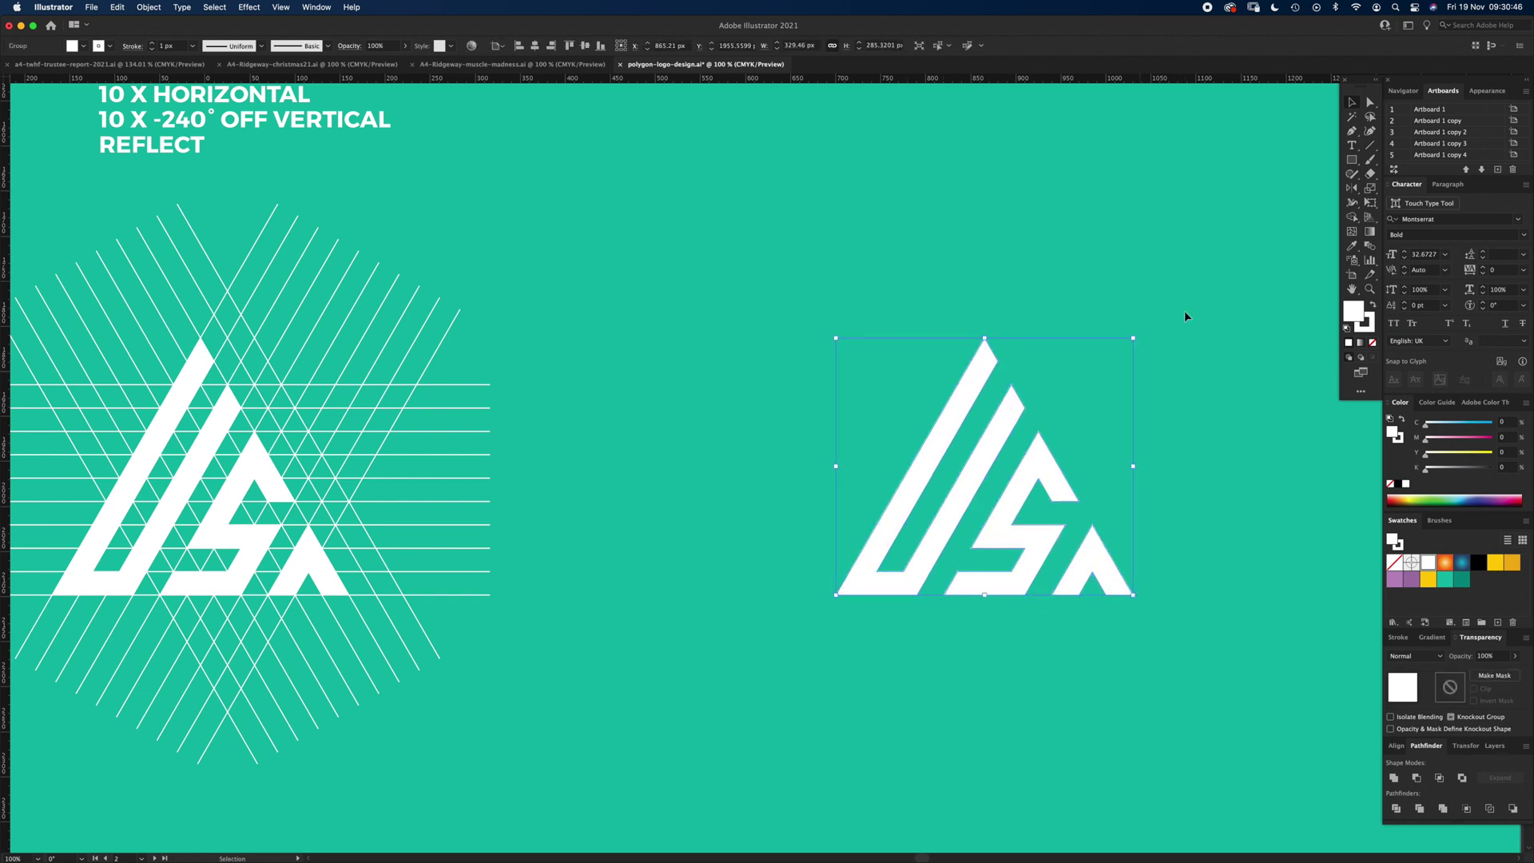
drag(1005, 434, 969, 363)
key(super+z)
click(1148, 462)
Step: Try a red fill of 100% magenta and 100% yellow on the U shape and undo it
key(a)
click(972, 493)
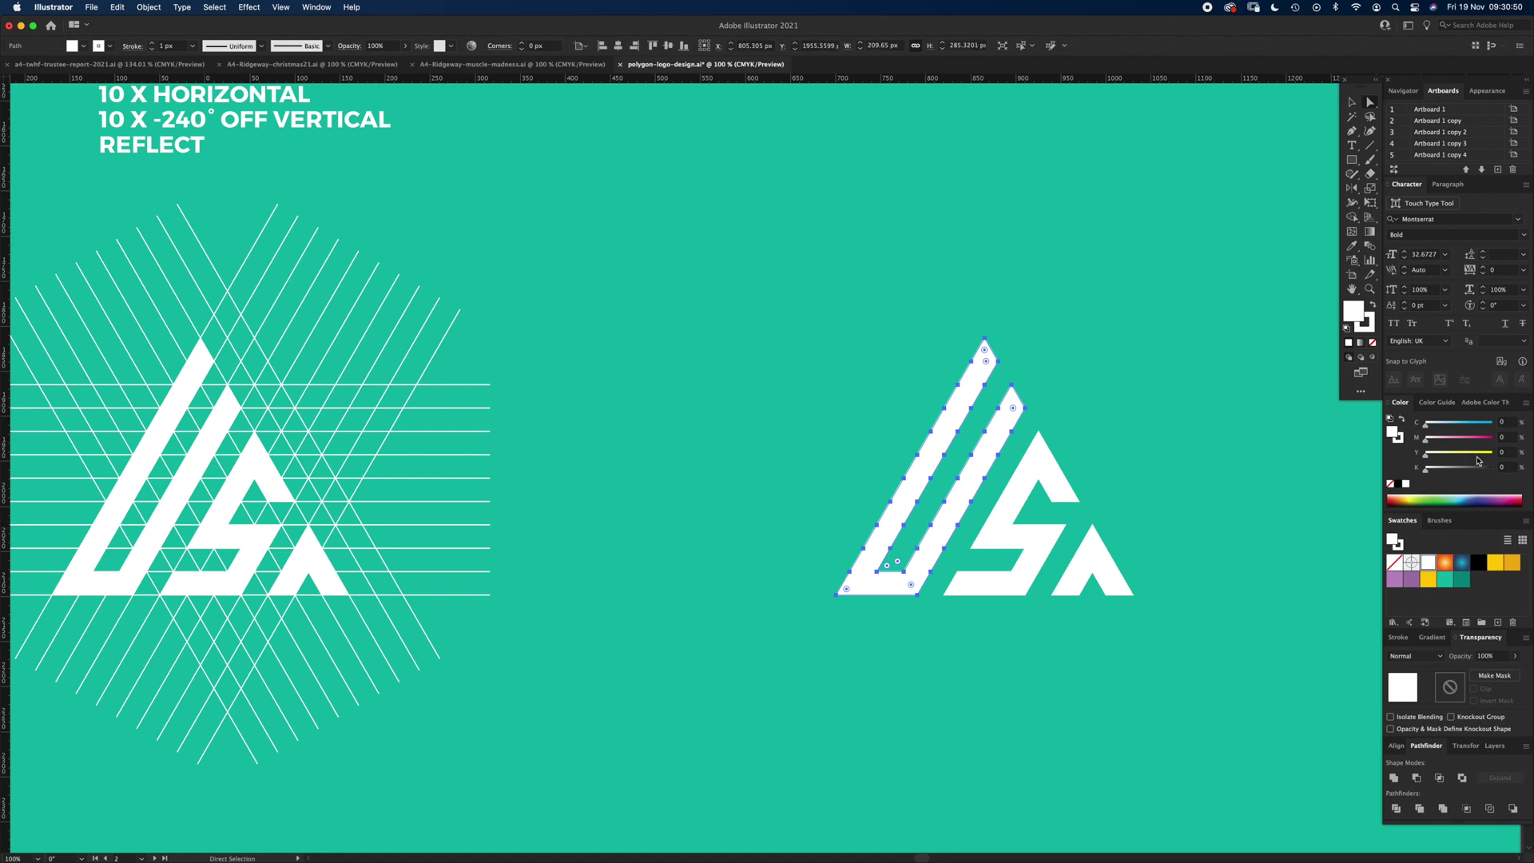
drag(1427, 439, 1493, 455)
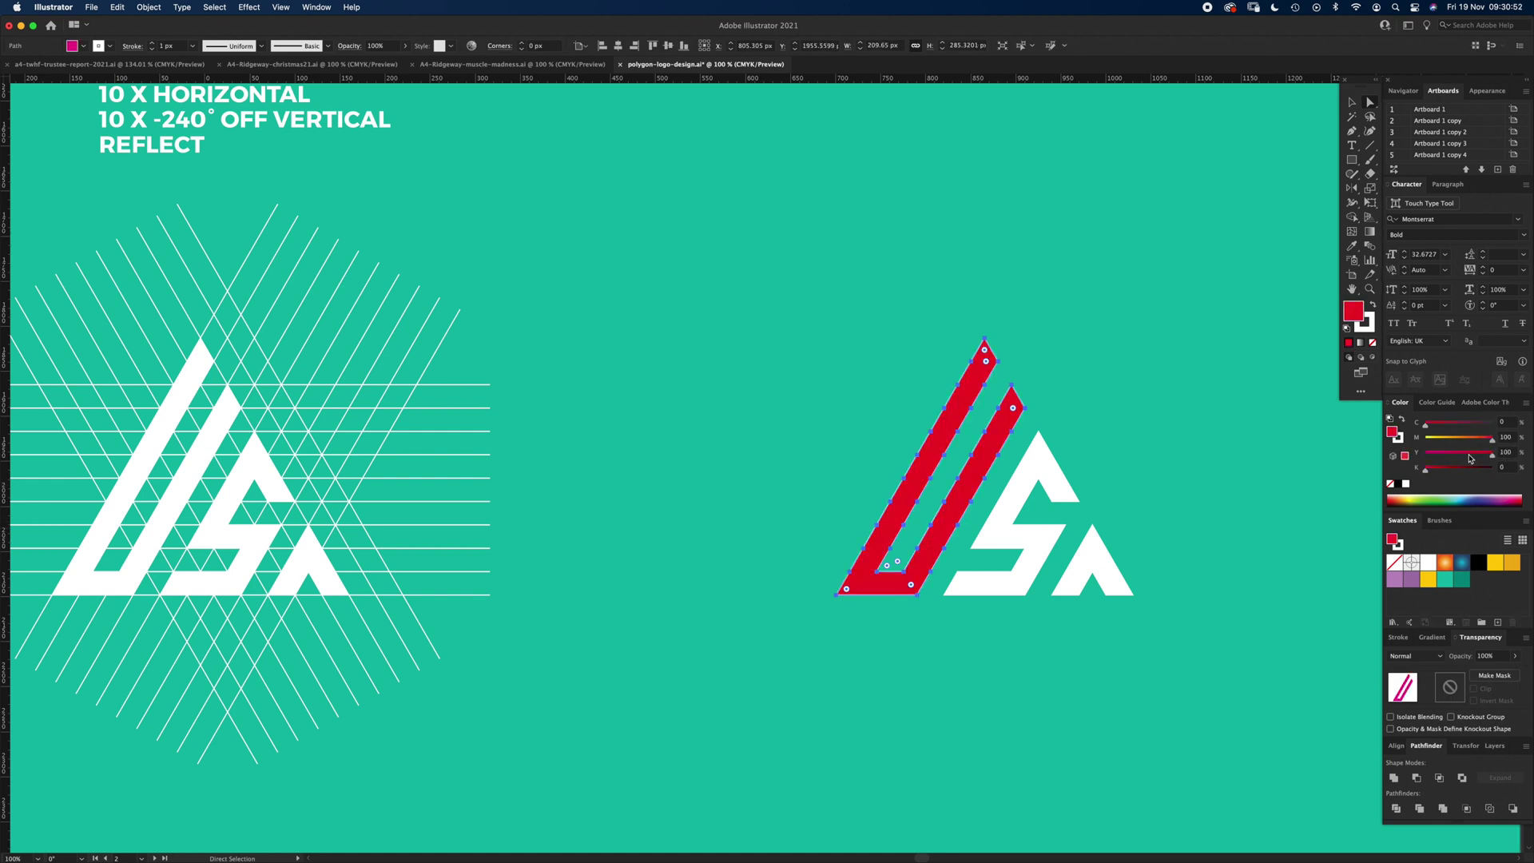
click(1194, 479)
key(super+z)
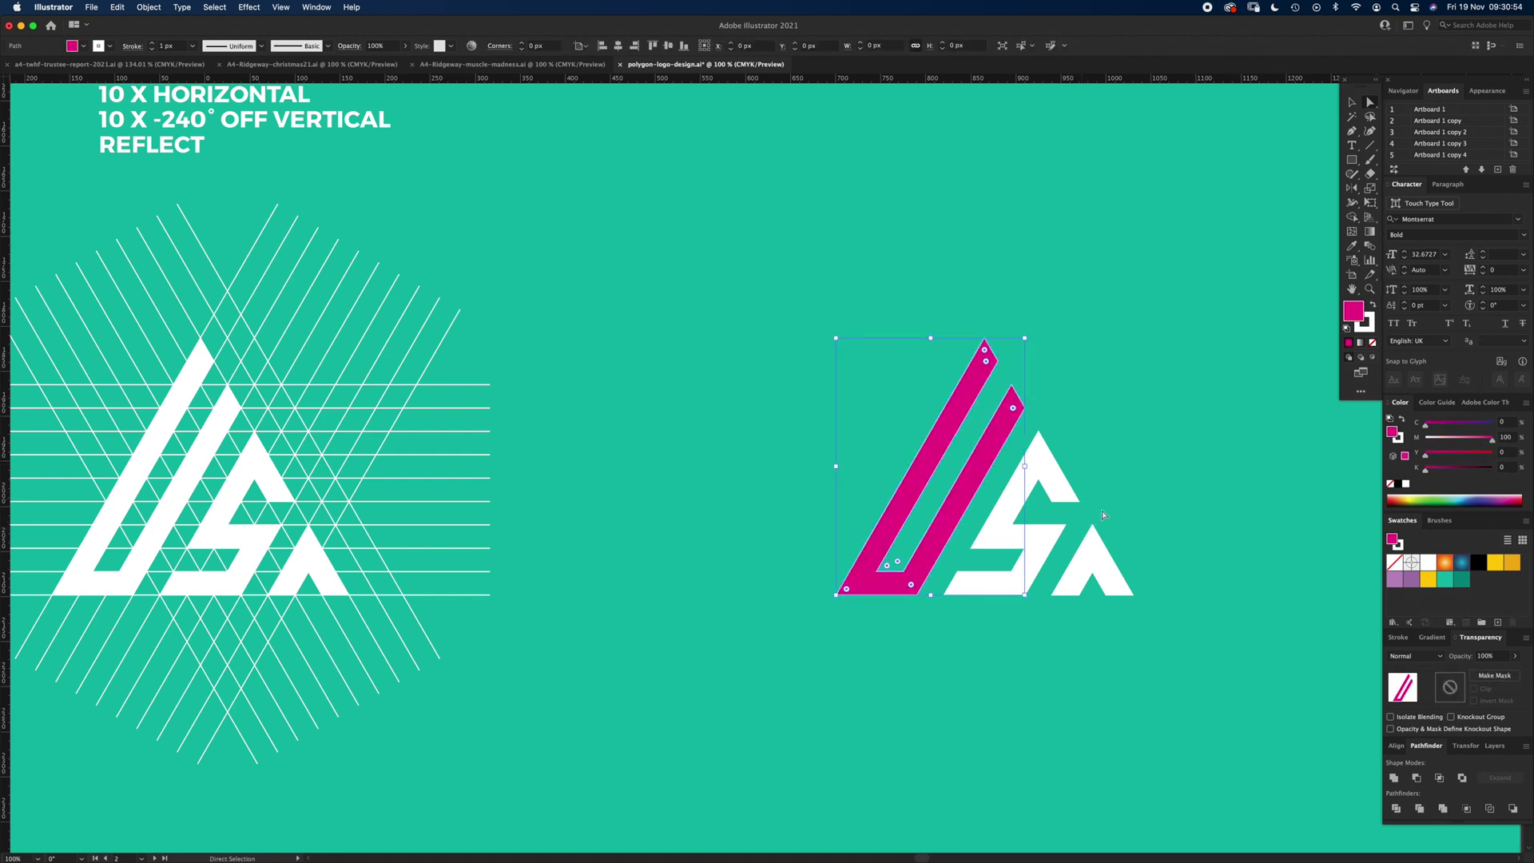
key(super+z)
click(1158, 470)
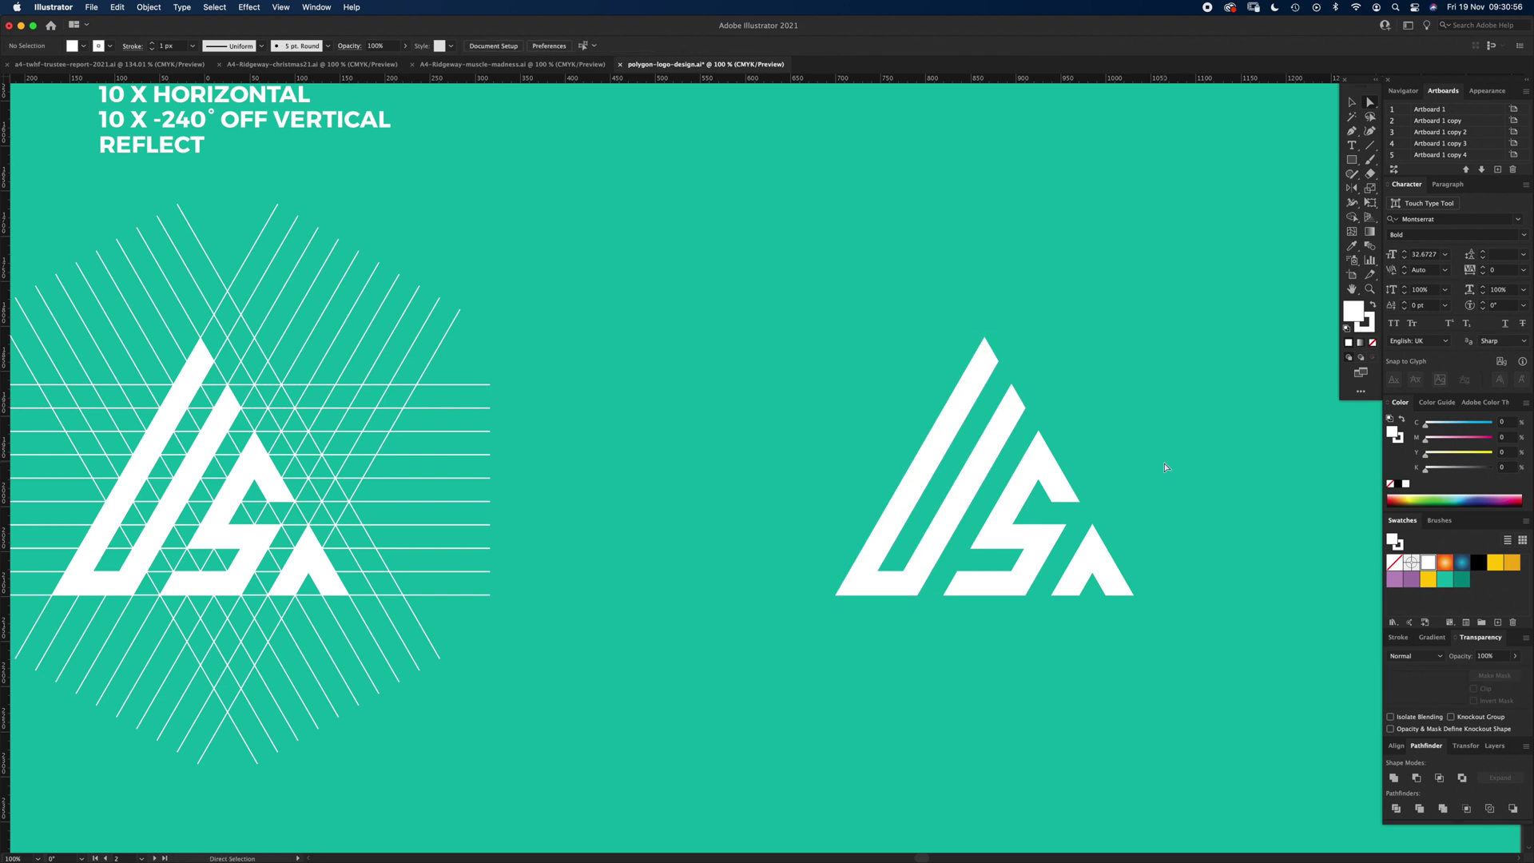
Step: Draw a white horizontal line about 589 px long beside the square USA logo on the Artboard 1 copy 2 artboard
key(z)
drag(787, 731, 987, 152)
drag(932, 712, 1004, 151)
drag(1015, 675, 975, 449)
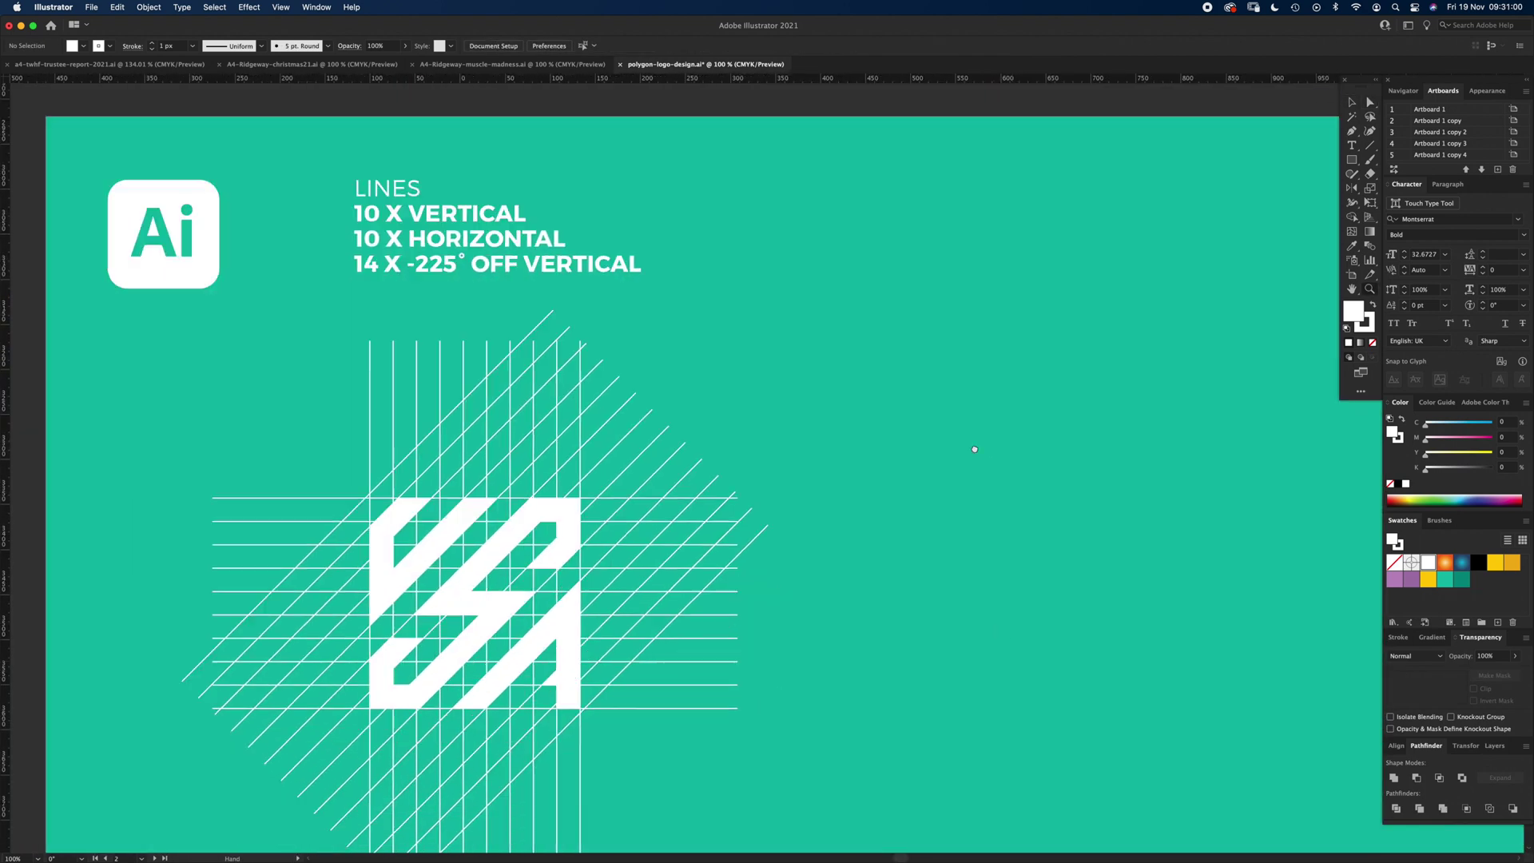
scroll(975, 449, down, 3)
scroll(975, 449, right, 3)
key(v)
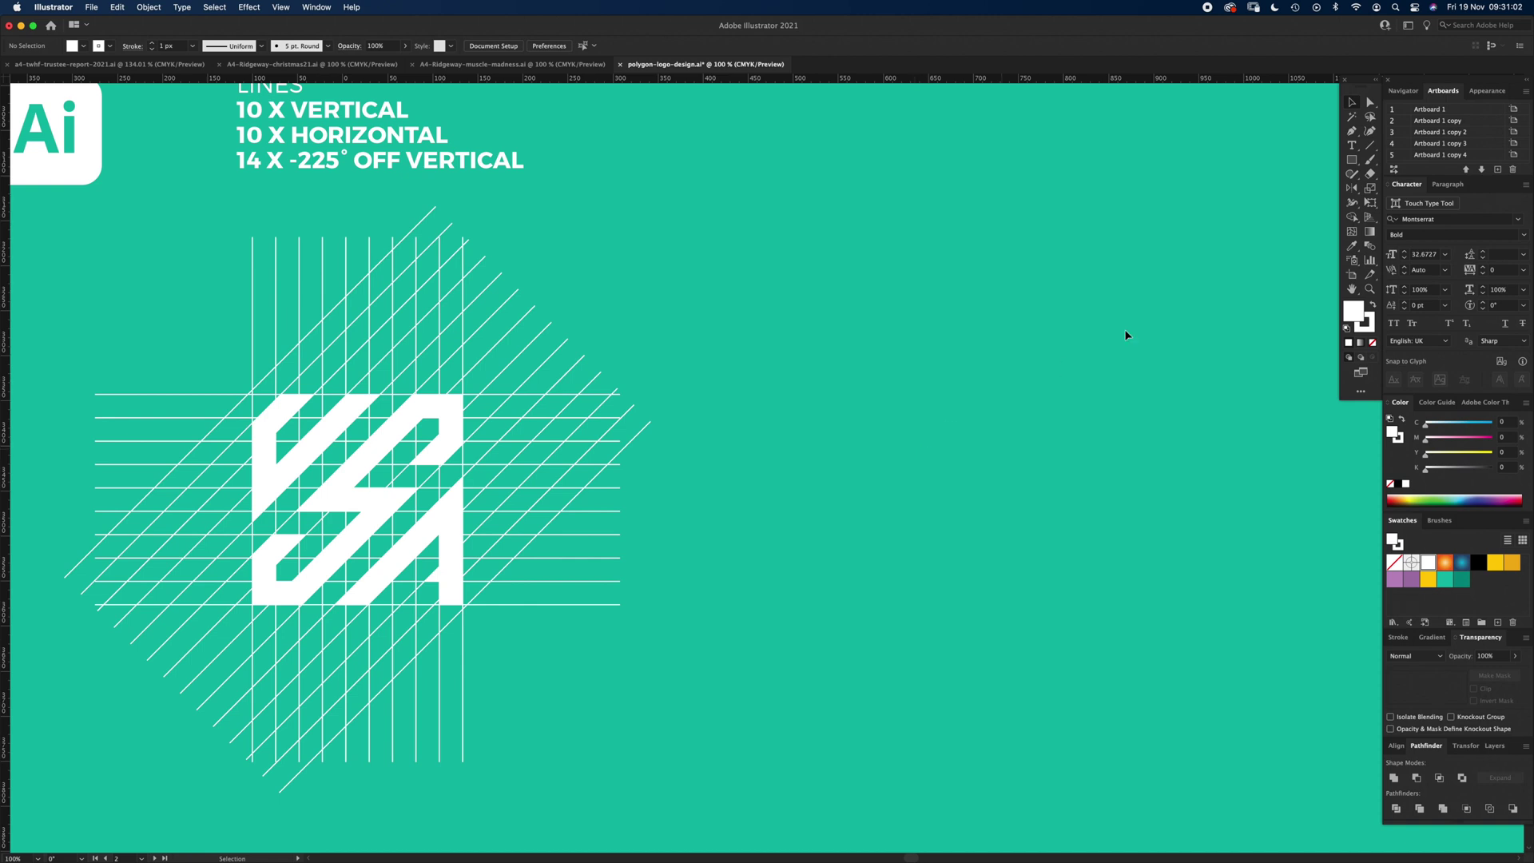
click(1368, 147)
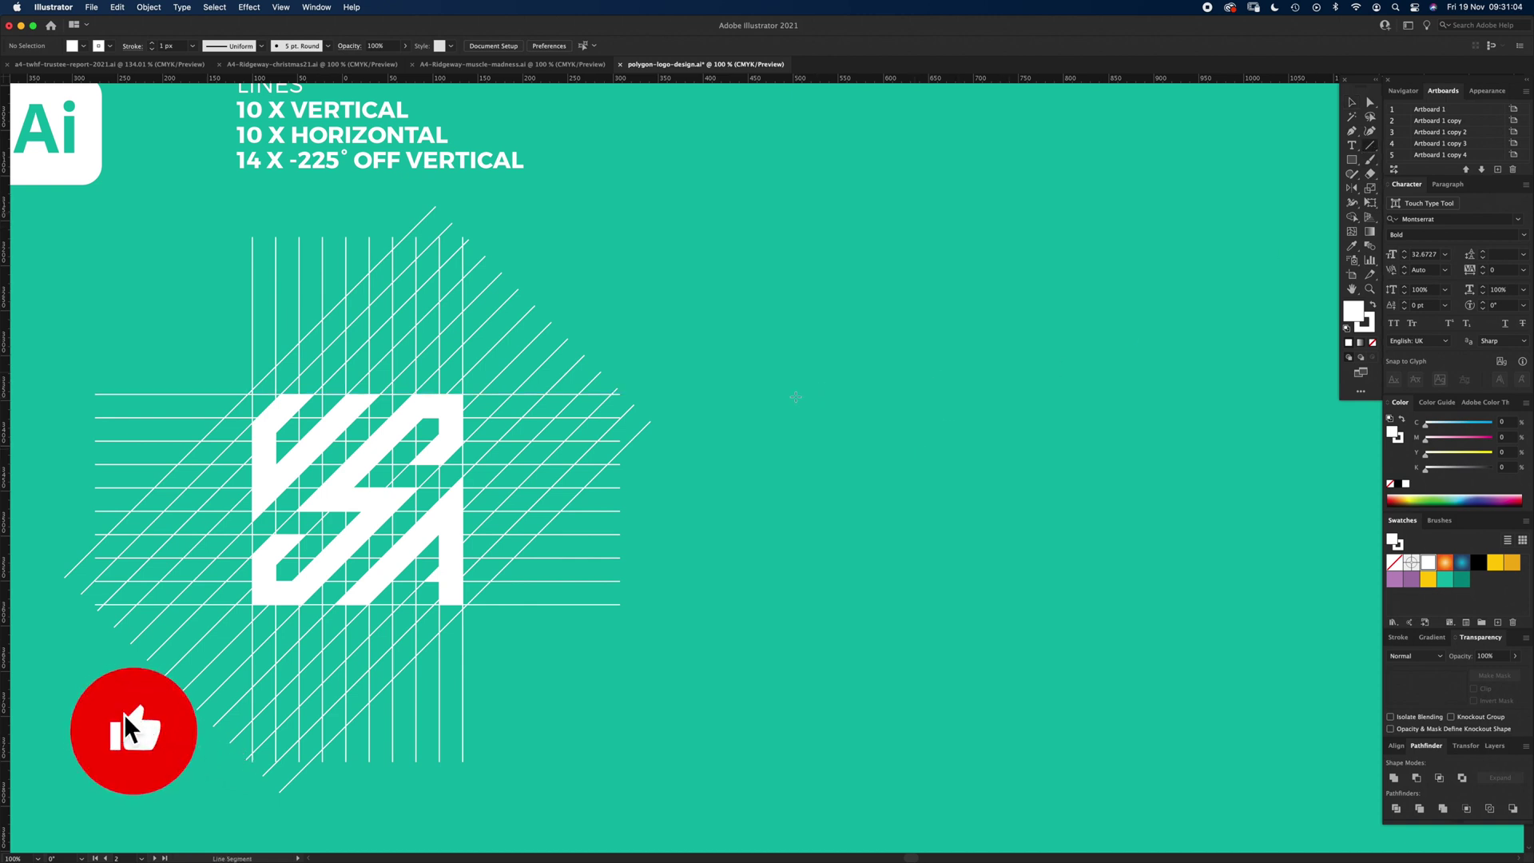
drag(988, 384, 1018, 417)
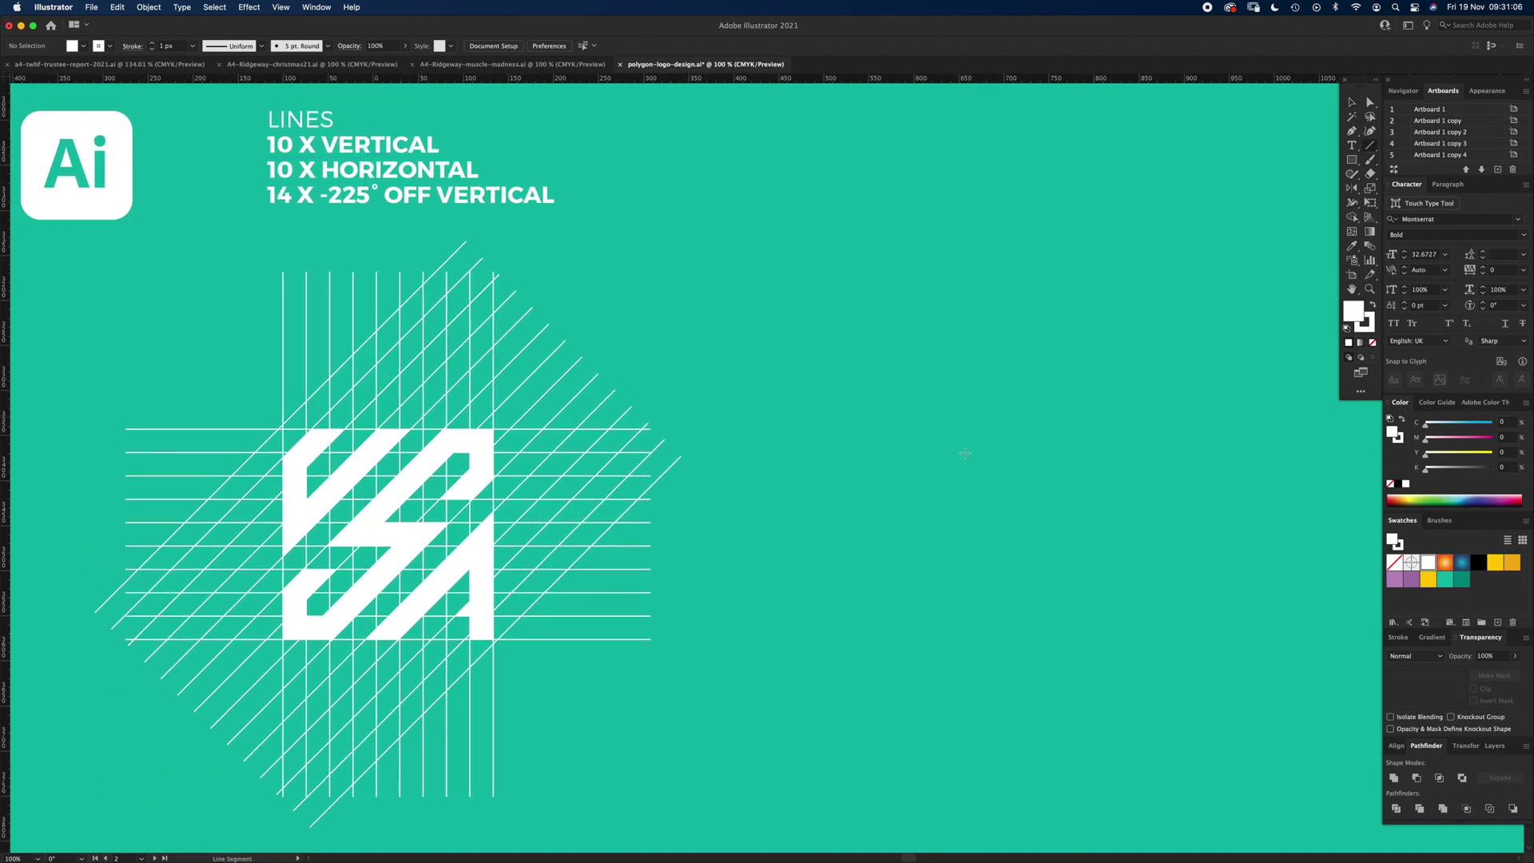
alt+super+click(951, 534)
mouse_move(828, 450)
mouse_down()
mouse_move(834, 478)
mouse_move(828, 461)
mouse_up()
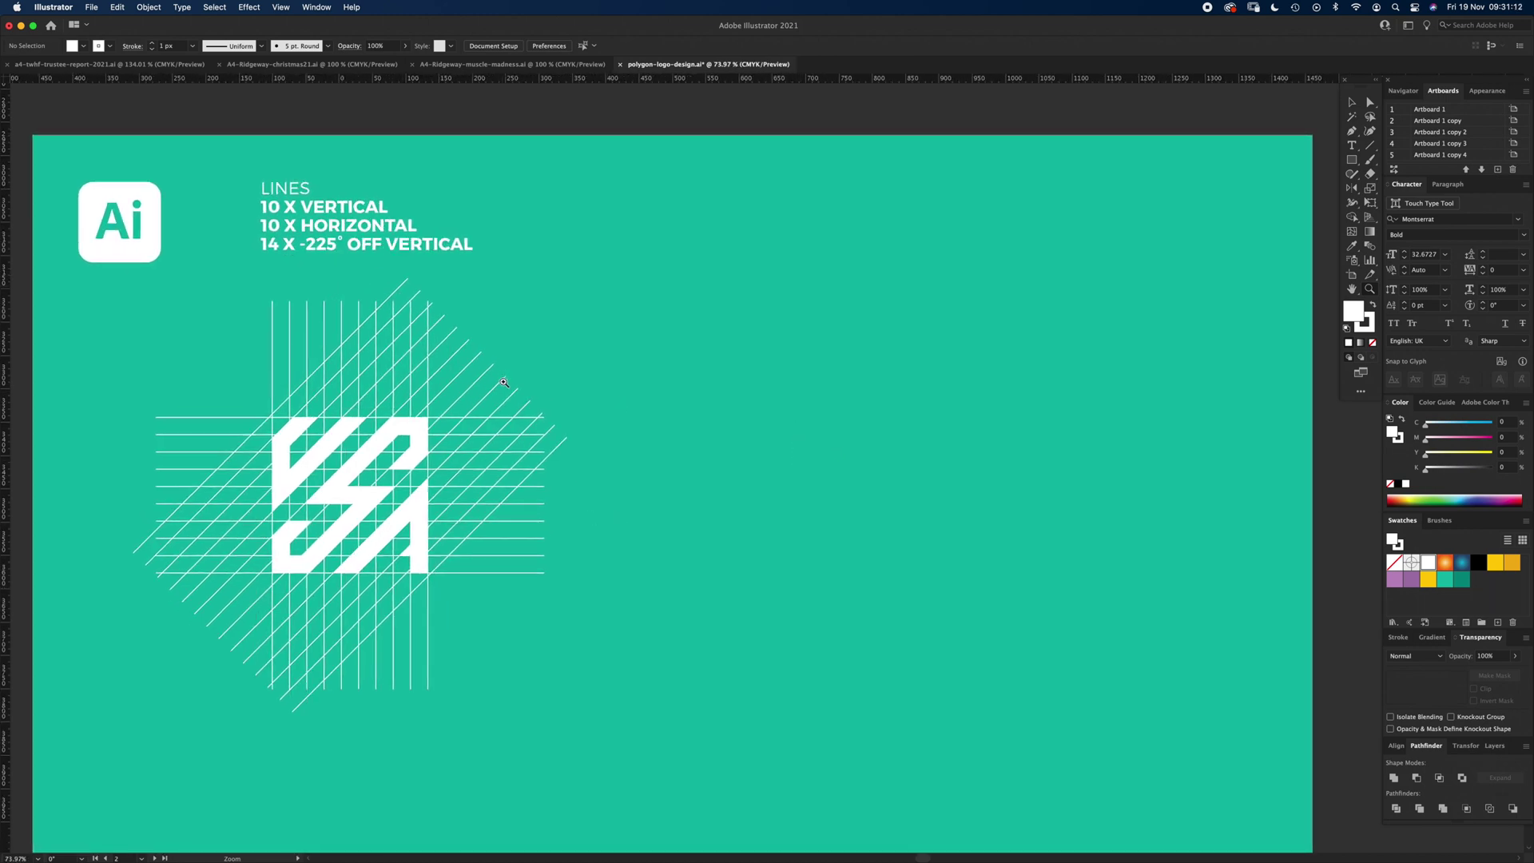
click(1369, 145)
mouse_move(754, 429)
mouse_down()
mouse_move(739, 420)
mouse_move(1135, 417)
mouse_move(1153, 379)
mouse_move(1109, 436)
mouse_up()
click(1352, 102)
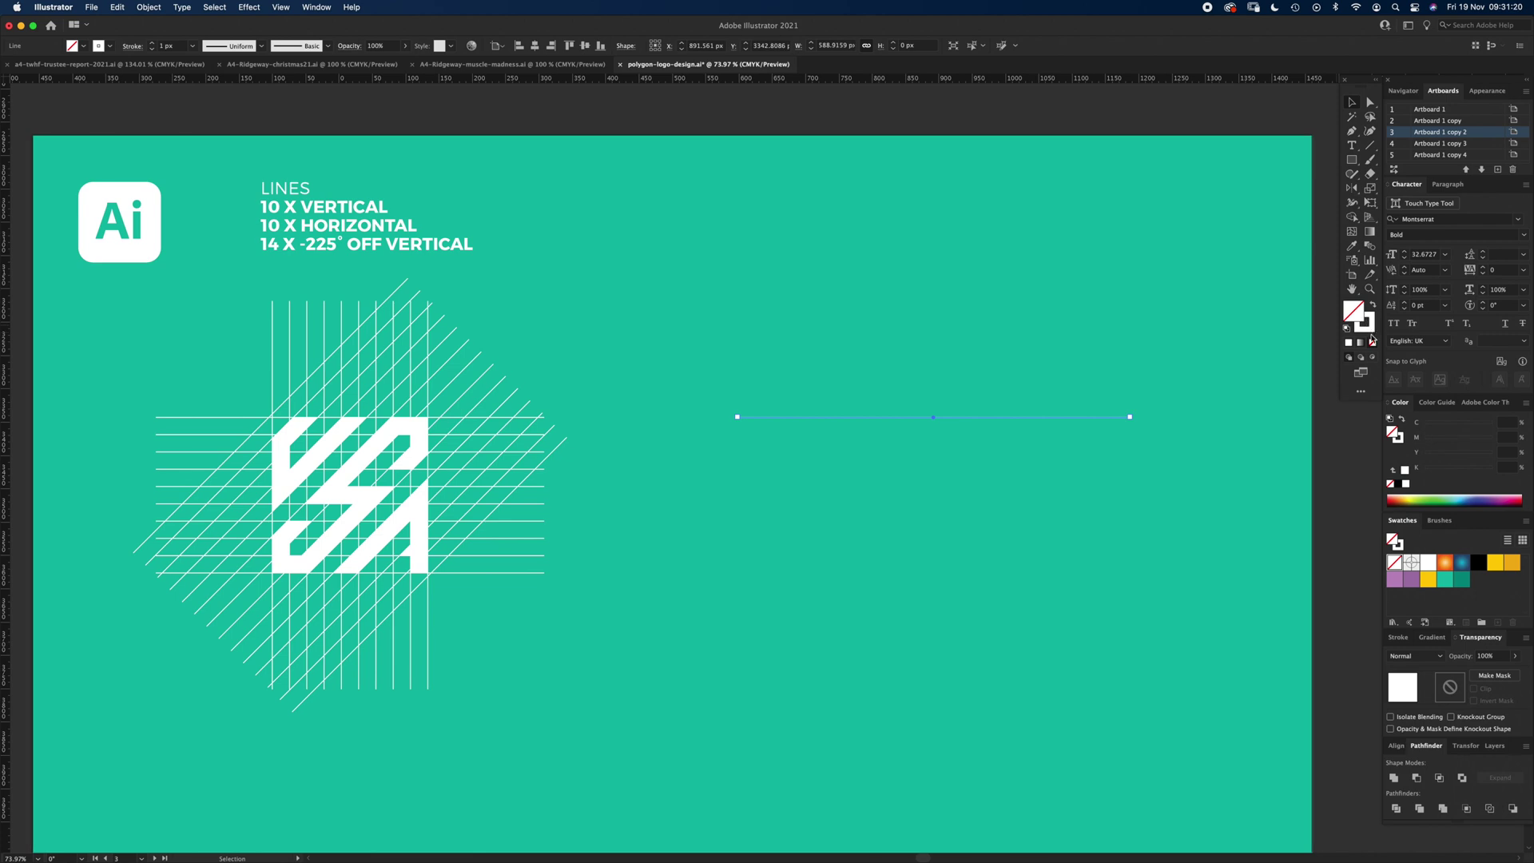
click(1215, 408)
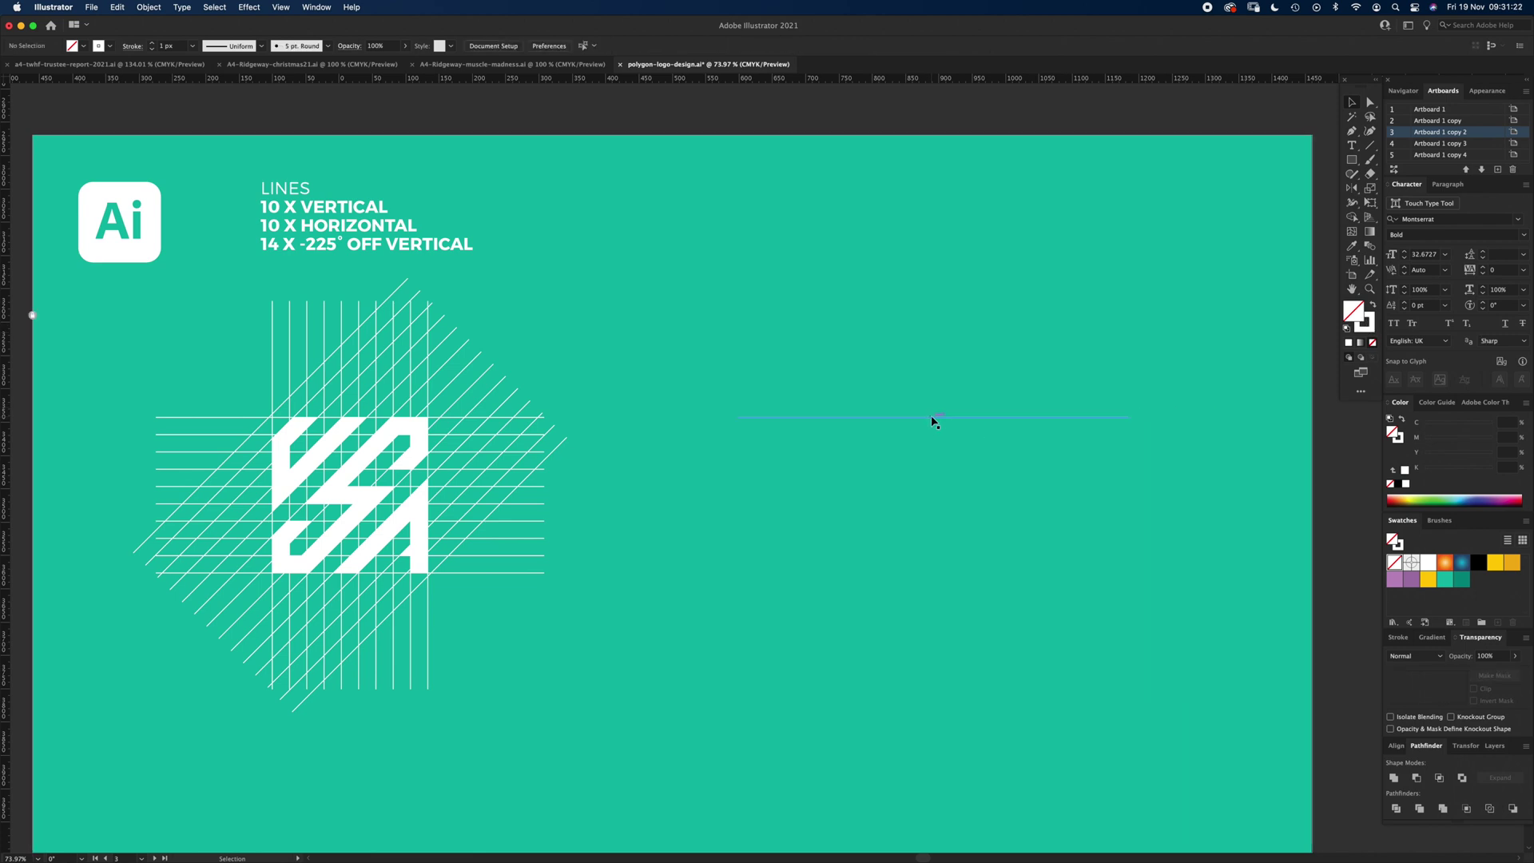
Step: Duplicate the horizontal line about 26 px below and repeat the copy to make 14 evenly spaced lines
drag(935, 415, 937, 438)
key(a)
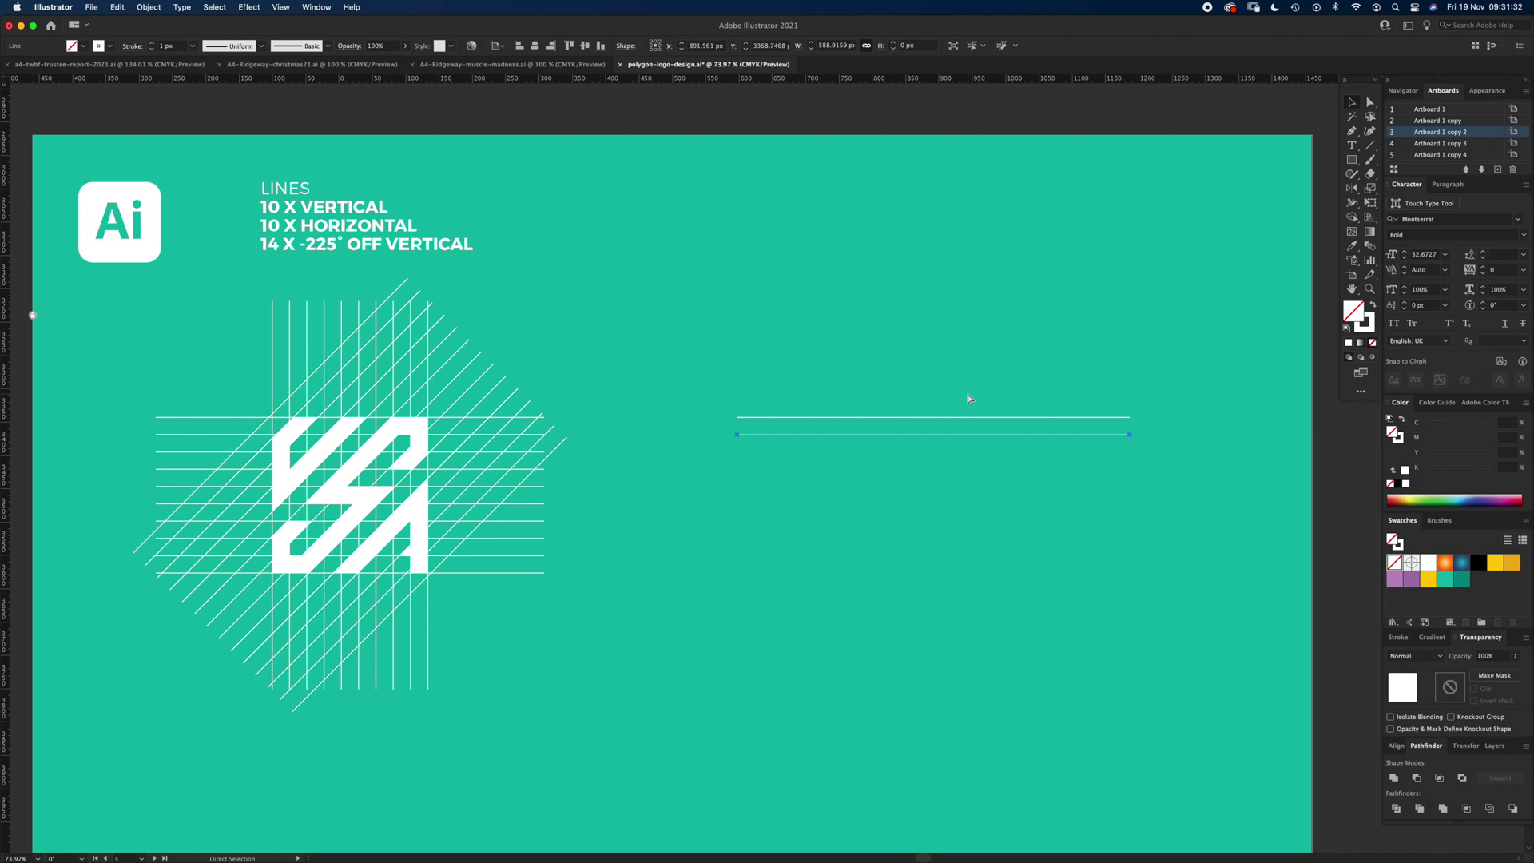
key(ctrl+d)
key(ctrl+d)
key(ctrl+d)
key(ctrl+d)
key(ctrl+d)
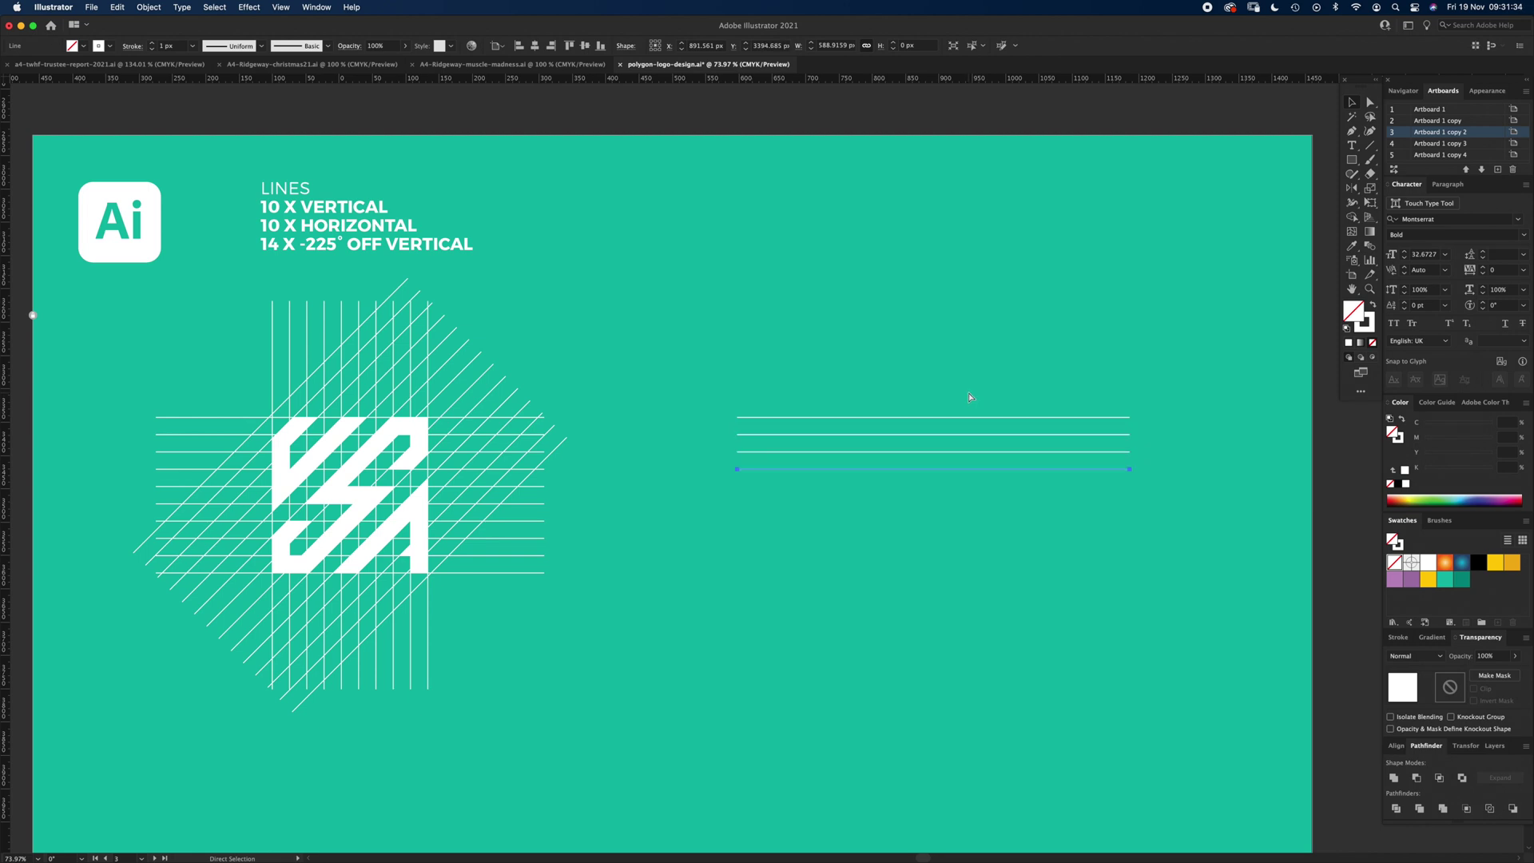
key(ctrl+d)
key(ctrl+d)
key(ctrl+d)
key(ctrl+d)
key(ctrl+d)
key(ctrl+d)
key(ctrl+d)
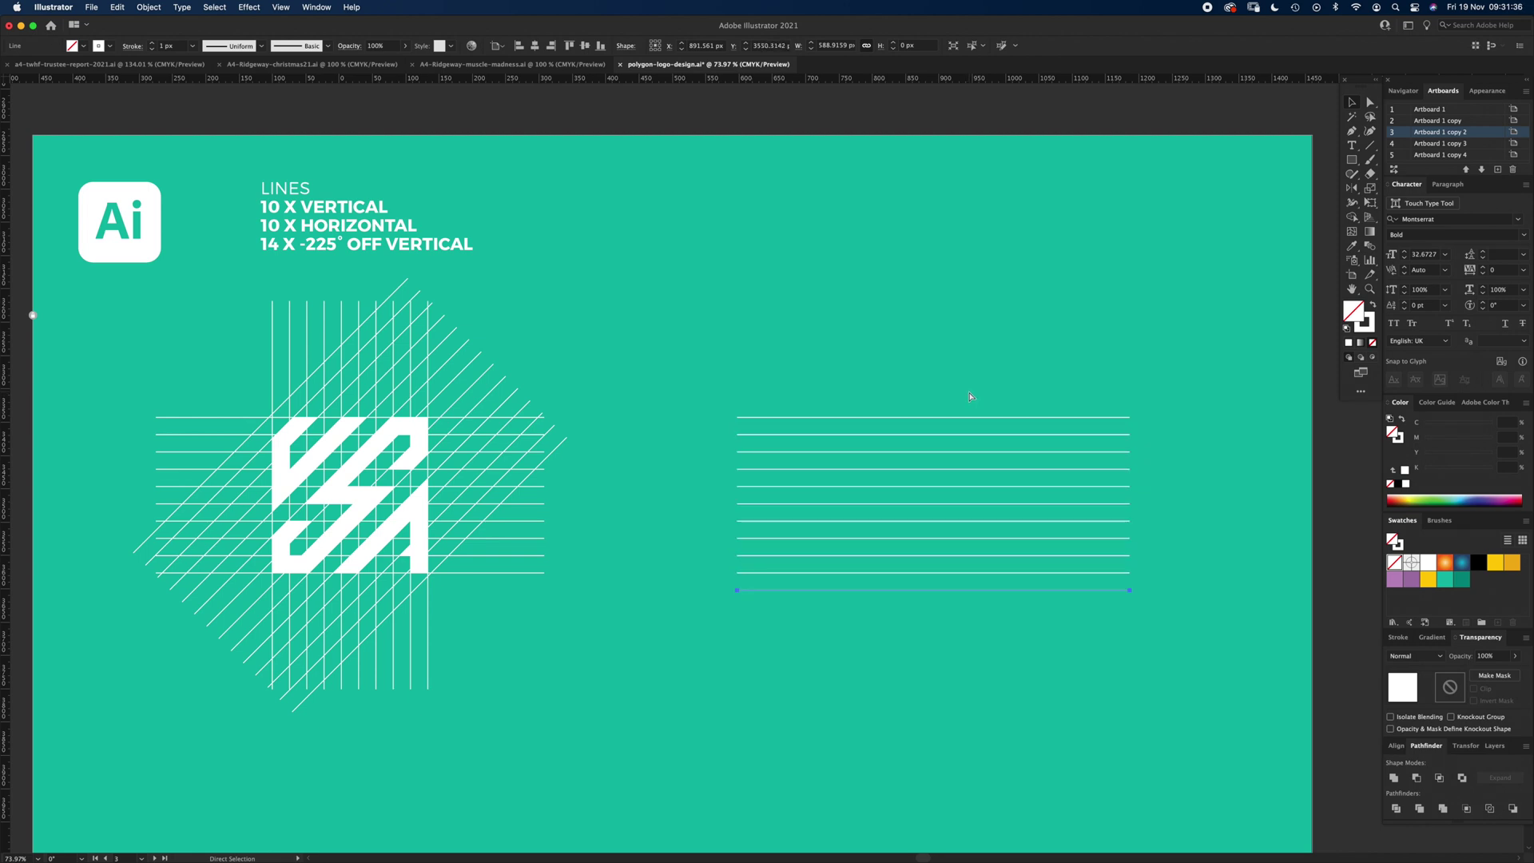
Step: Group the 14 horizontal lines
key(v)
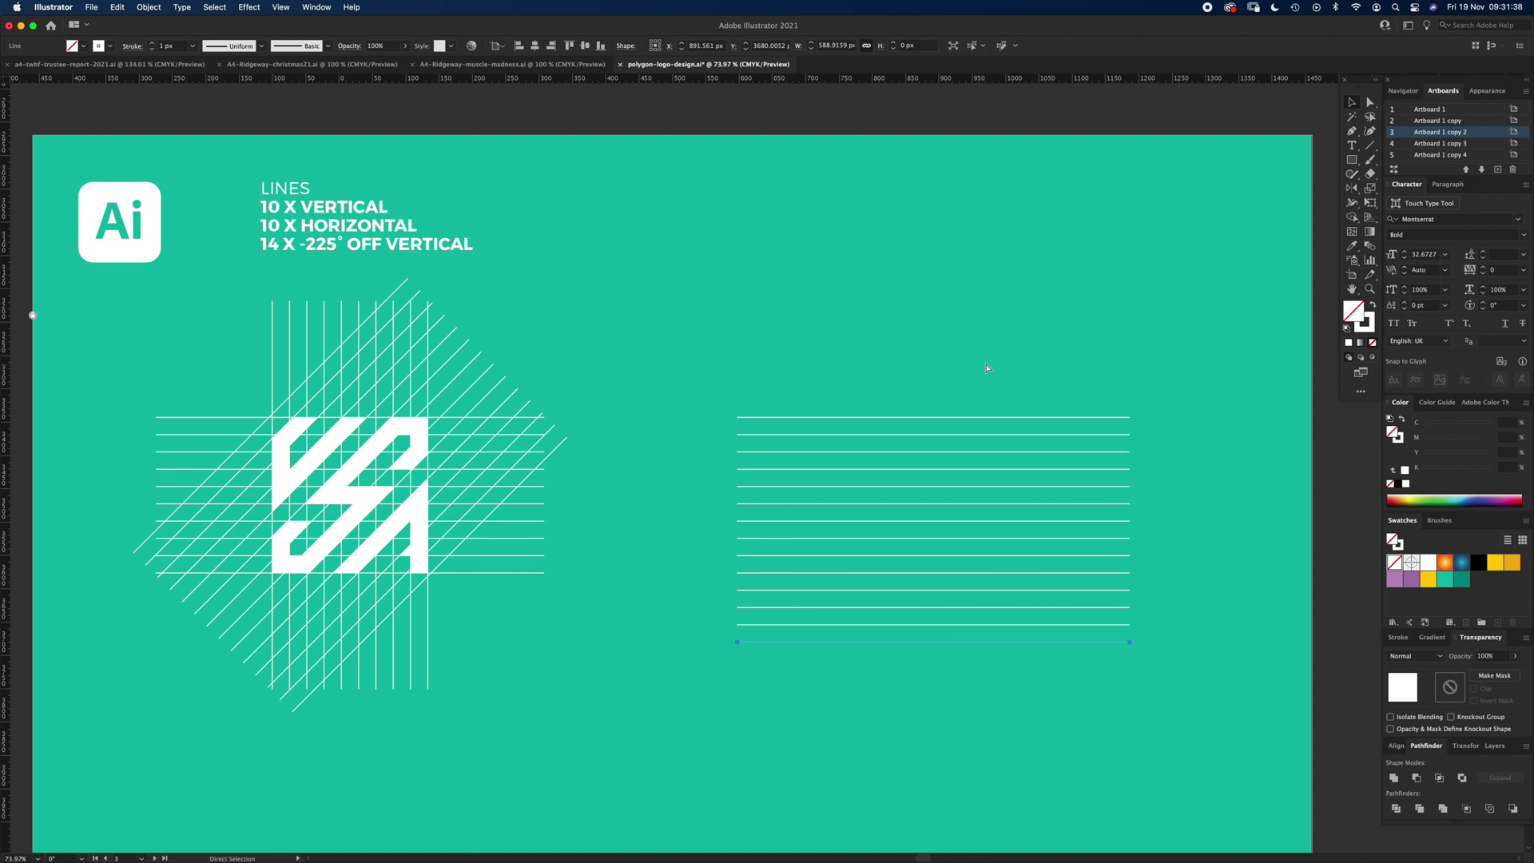
click(997, 348)
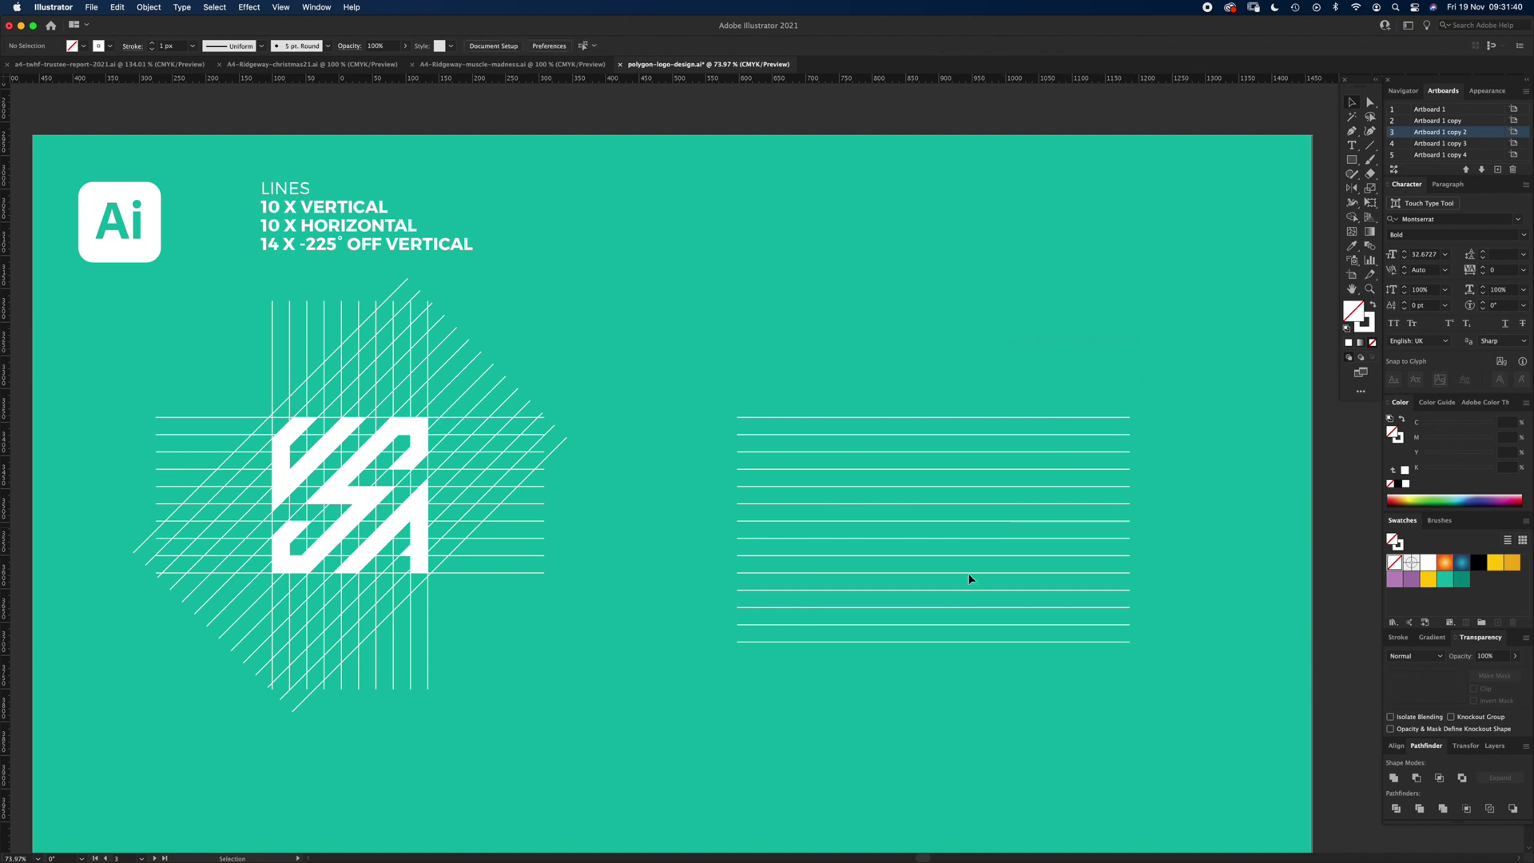
click(935, 573)
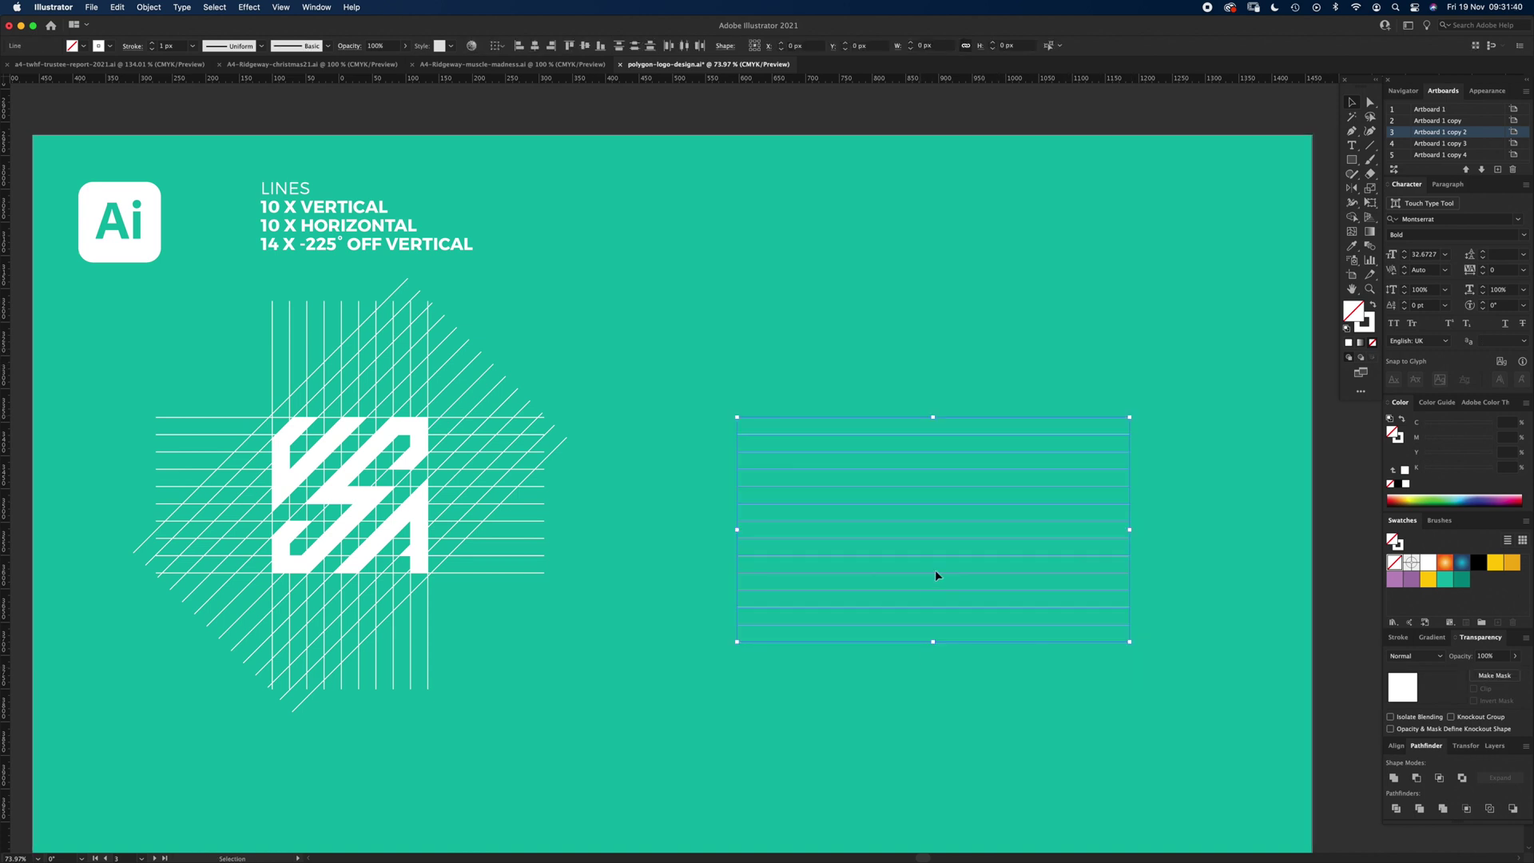
click(1062, 348)
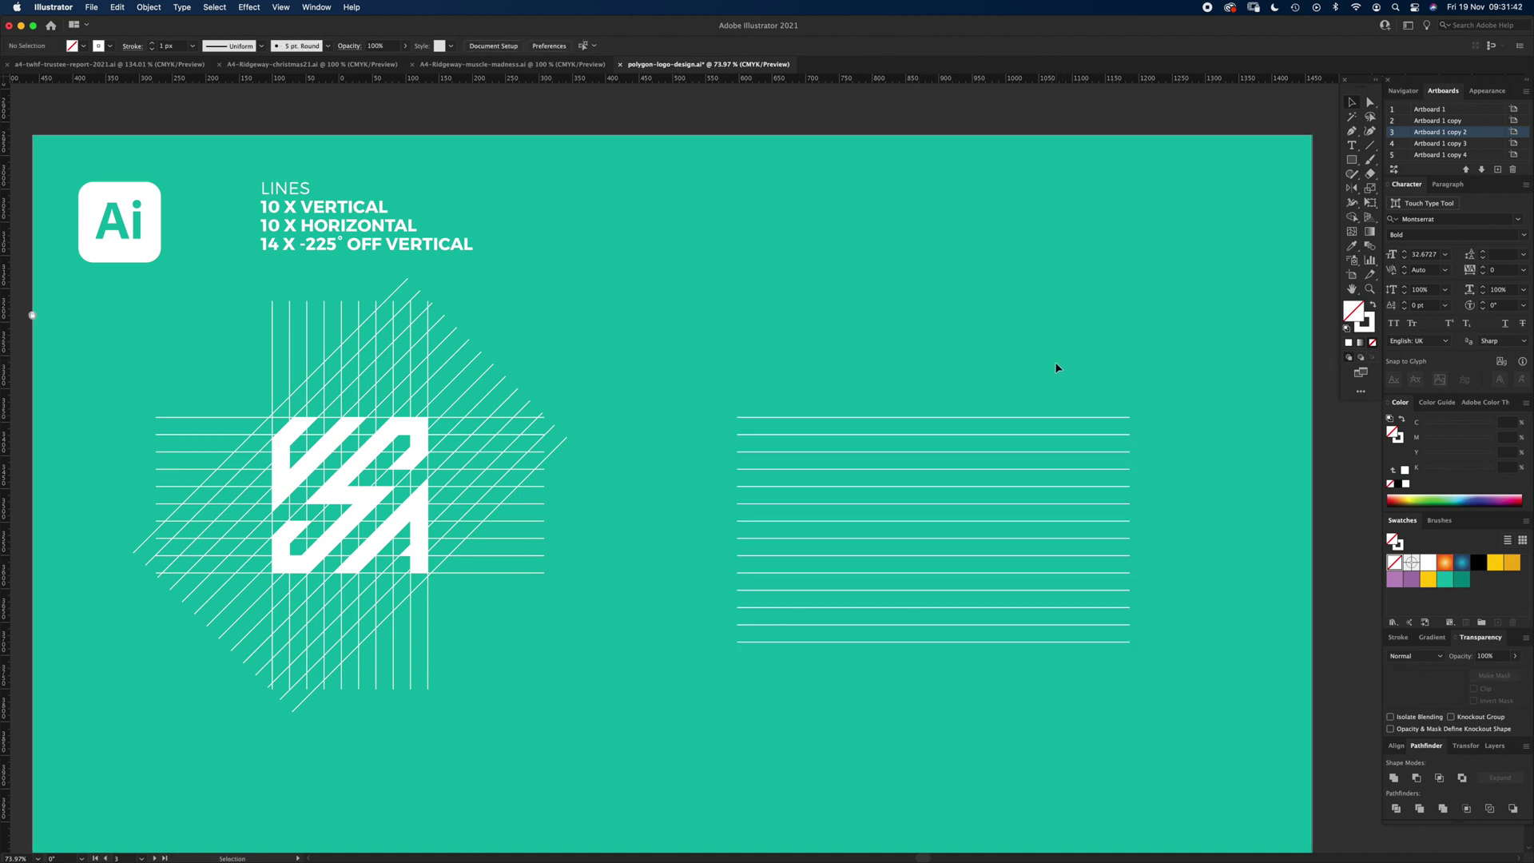
Step: Rotate the group of 14 horizontal lines by 225°
click(1053, 417)
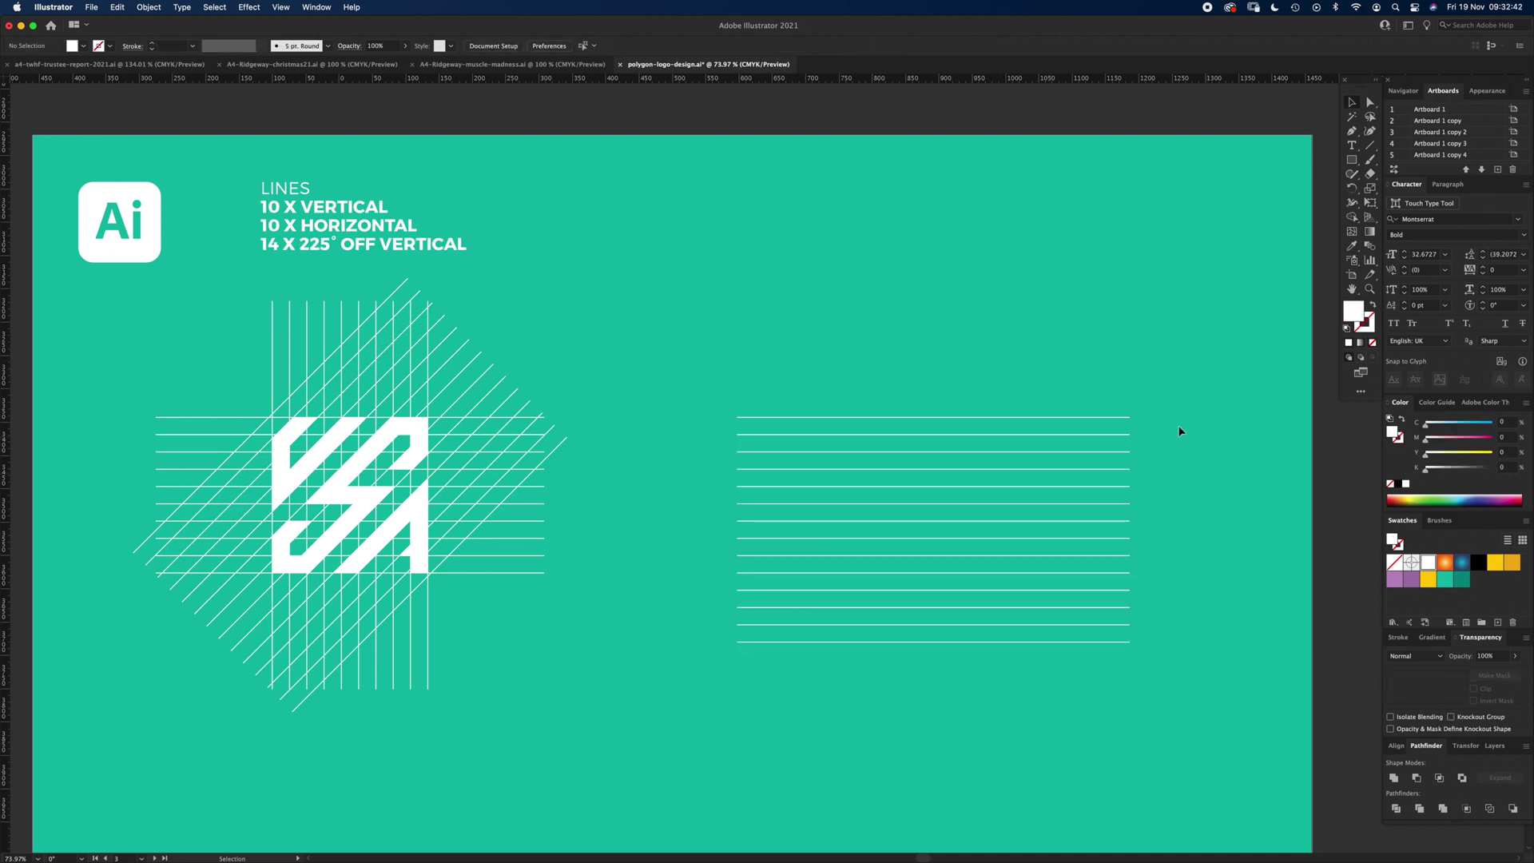
drag(1145, 400, 1122, 431)
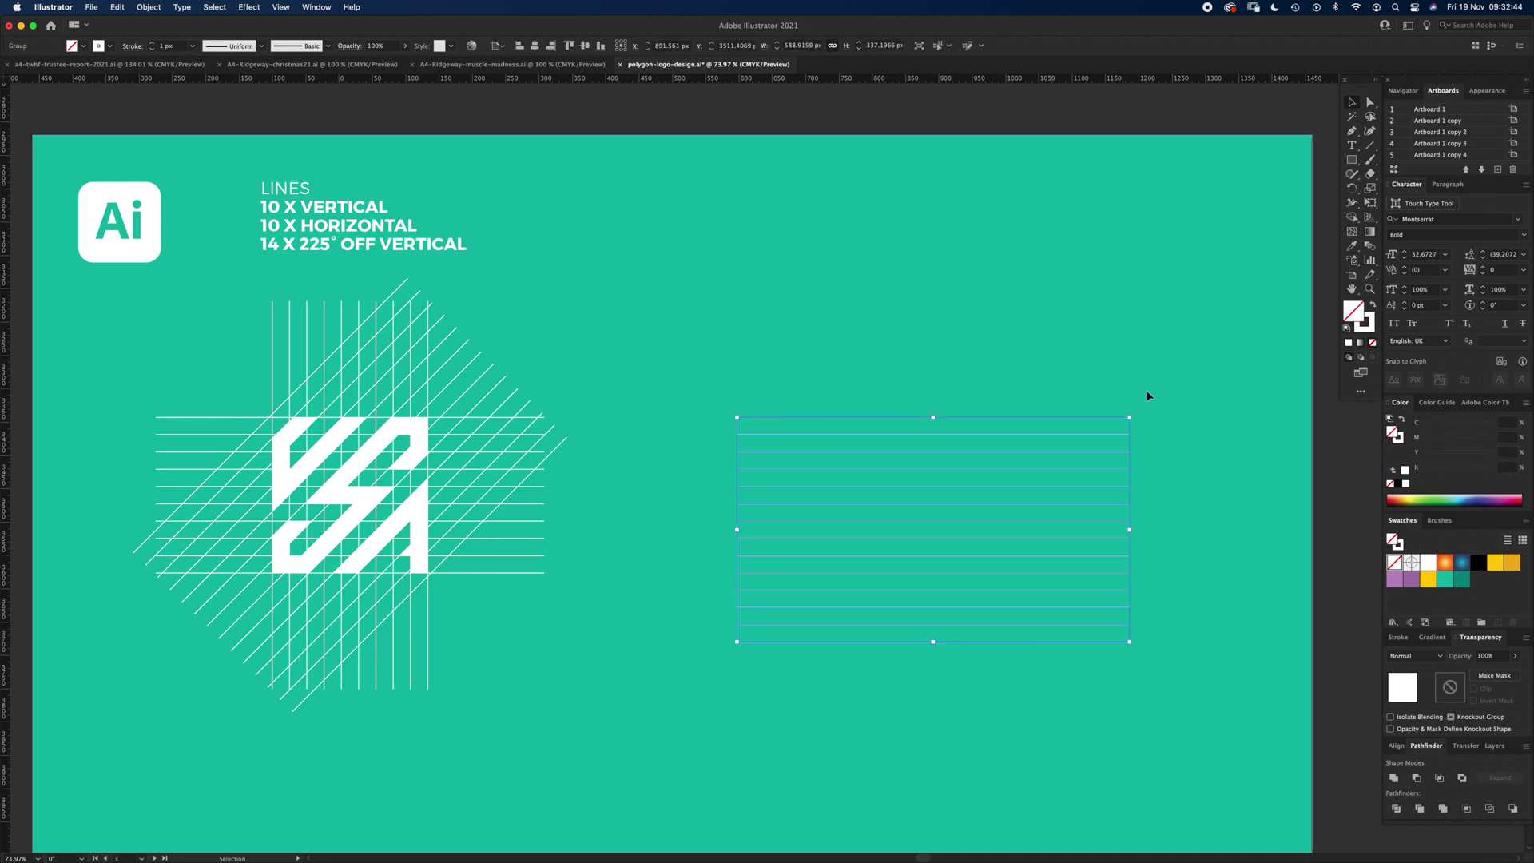
click(1353, 192)
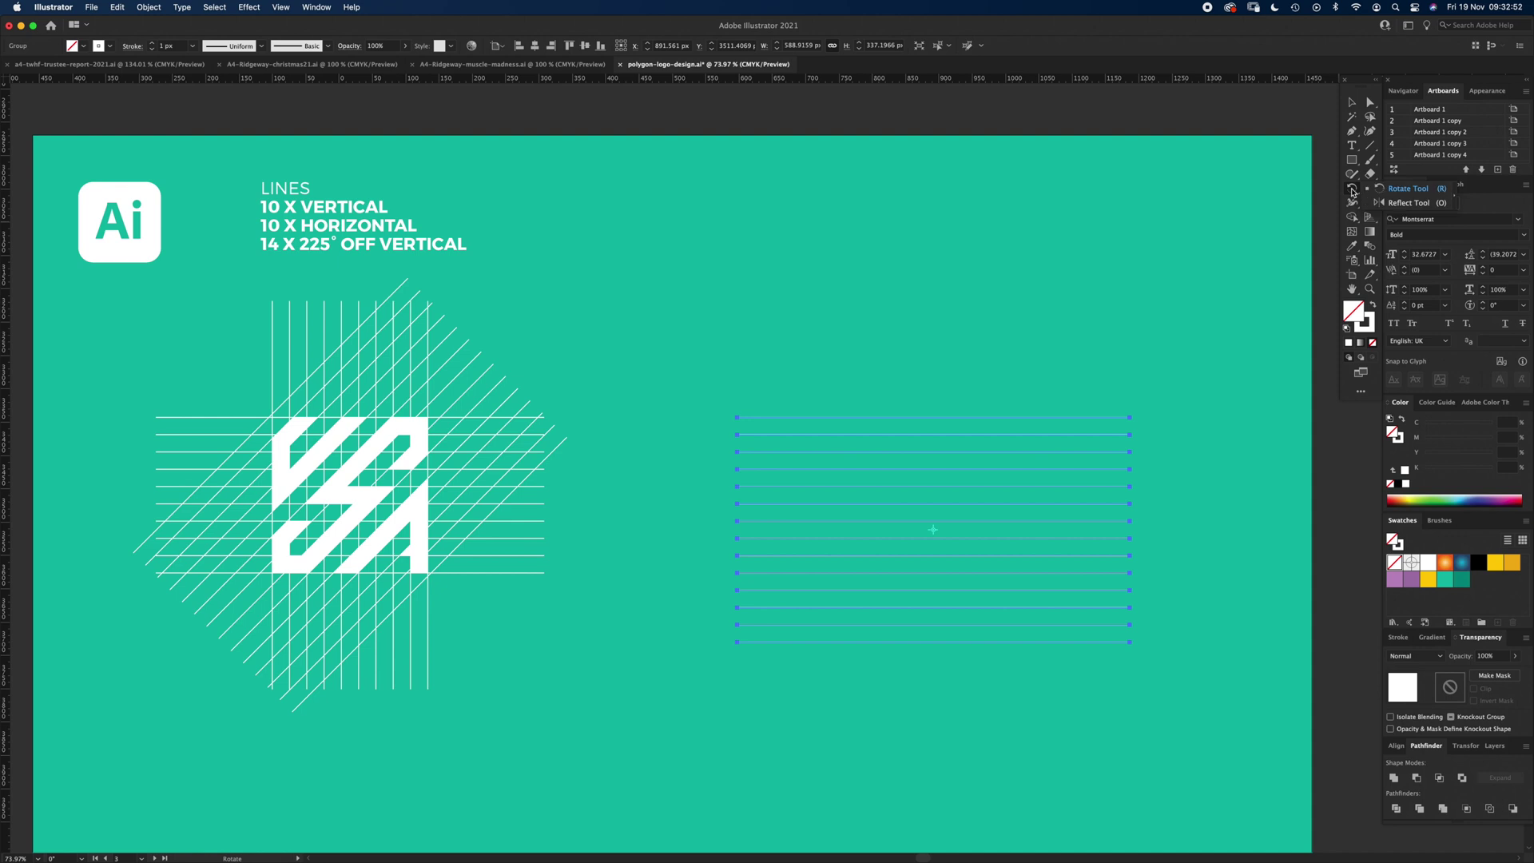
double_click(1353, 191)
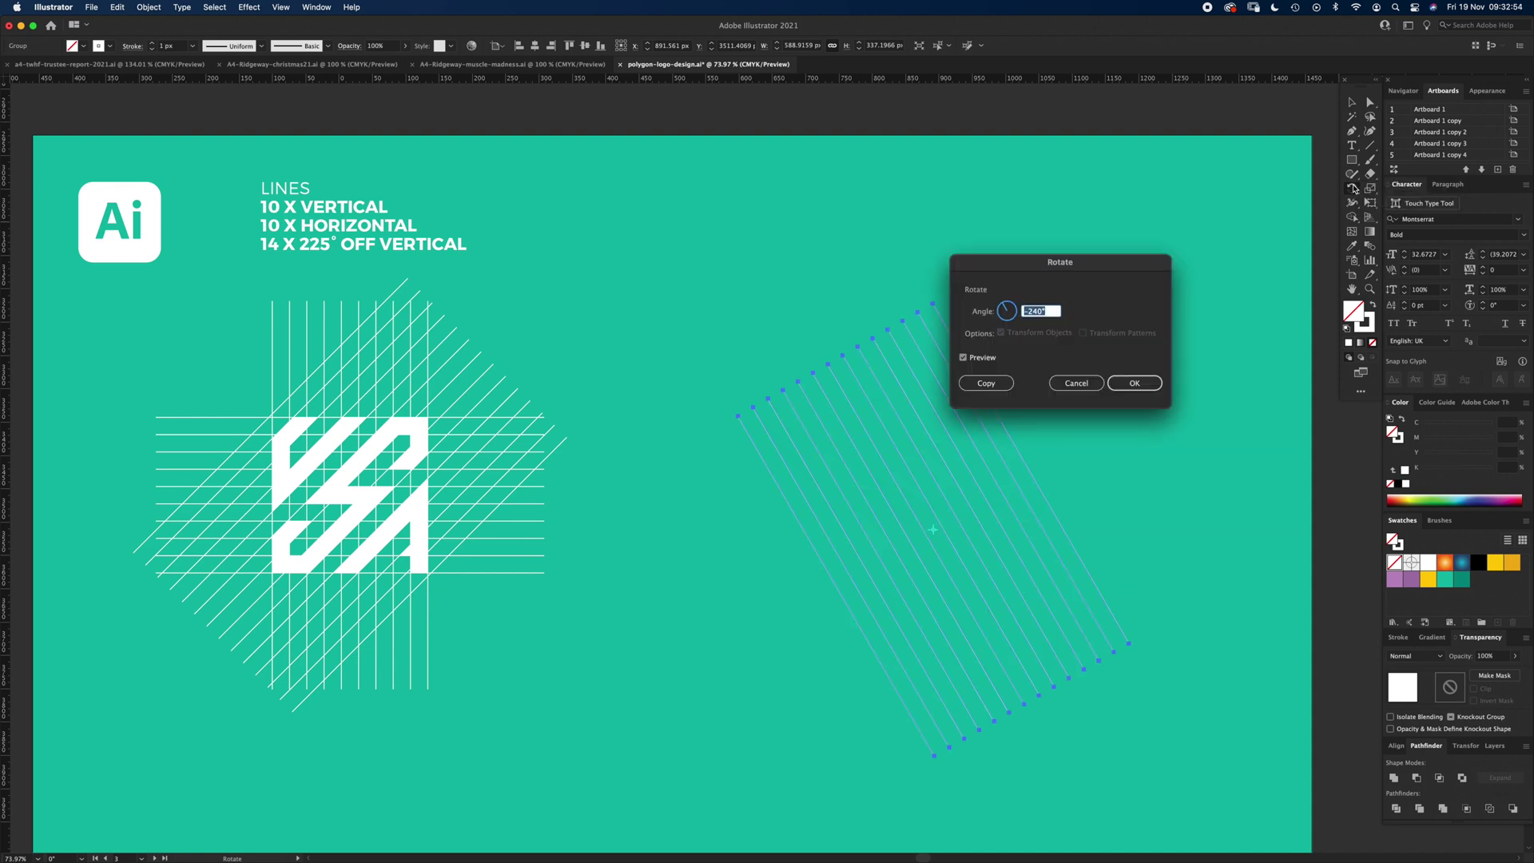
text(225)
key(Tab)
click(1135, 383)
Step: Paste a copy of the horizontal line group in place in front of the rotated lines
key(v)
click(1165, 331)
key(super)
key(super+f)
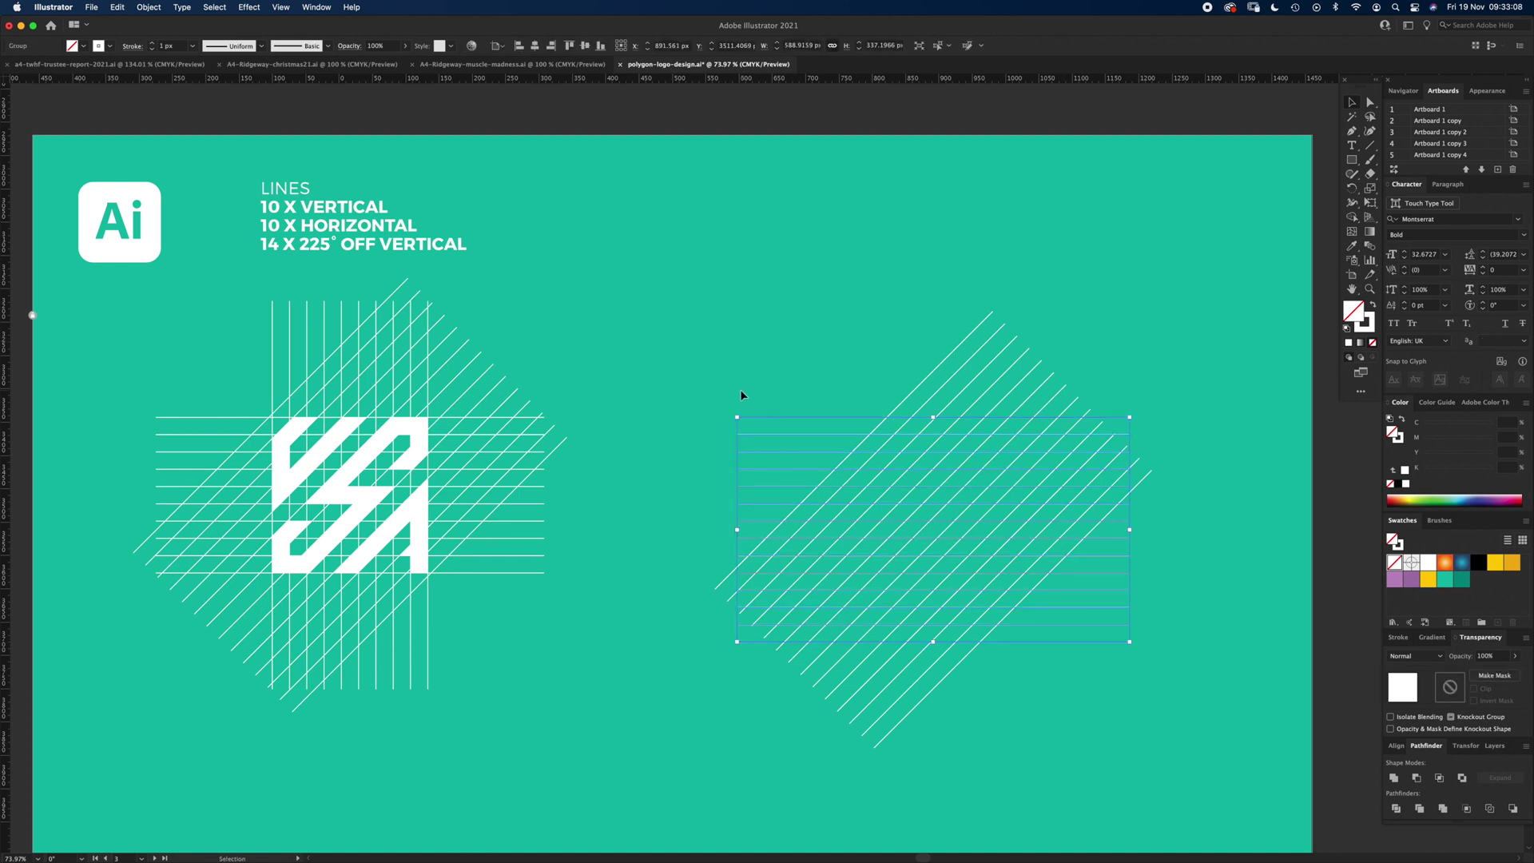
Step: Delete the lowest four lines of the horizontal group so that it has 10 lines
key(a)
click(1159, 646)
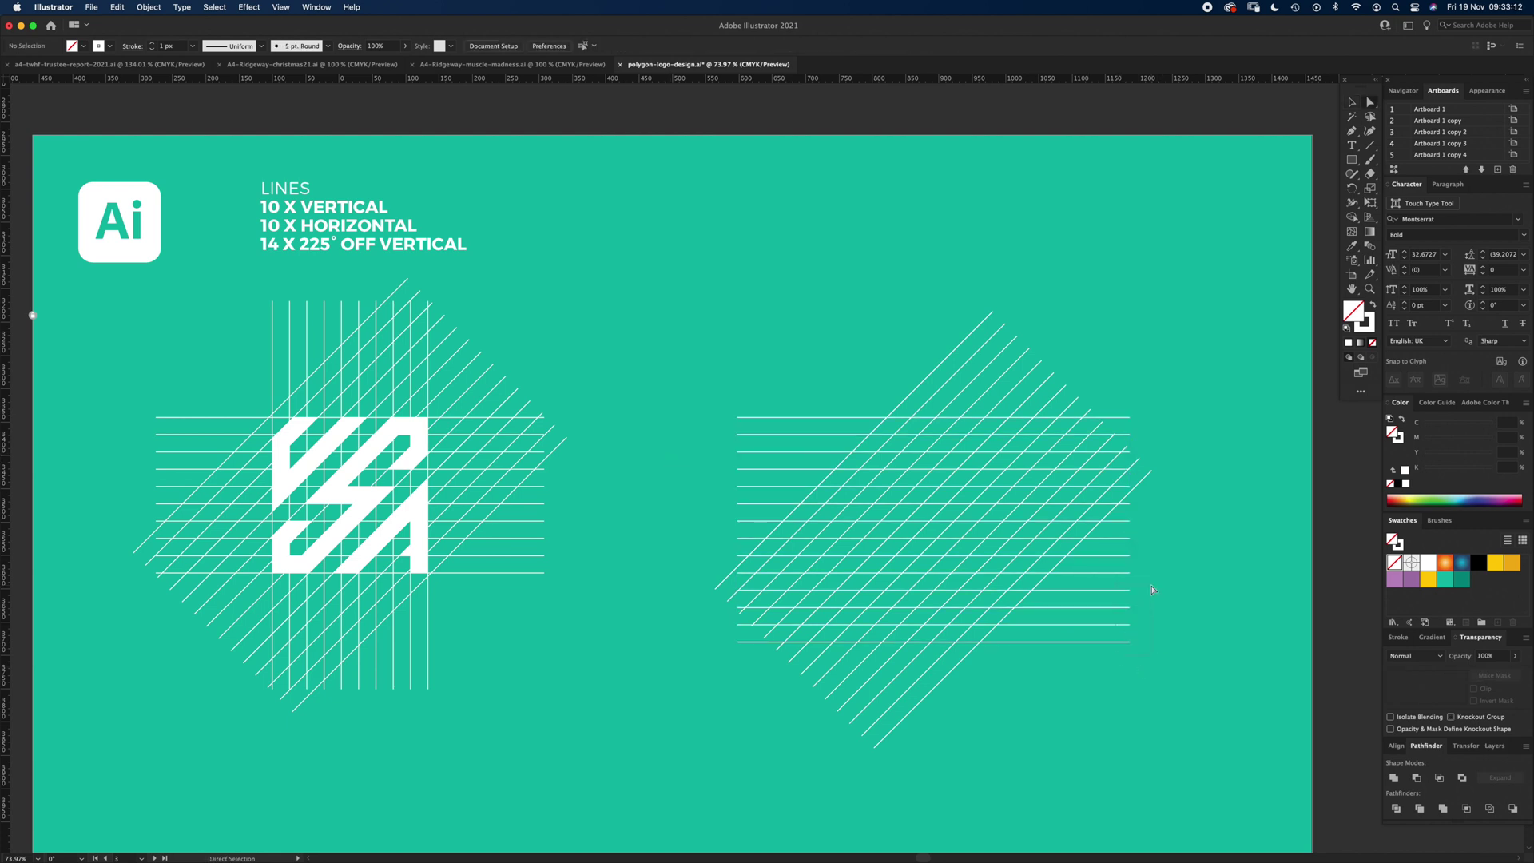
drag(1152, 587, 1170, 581)
key(Delete)
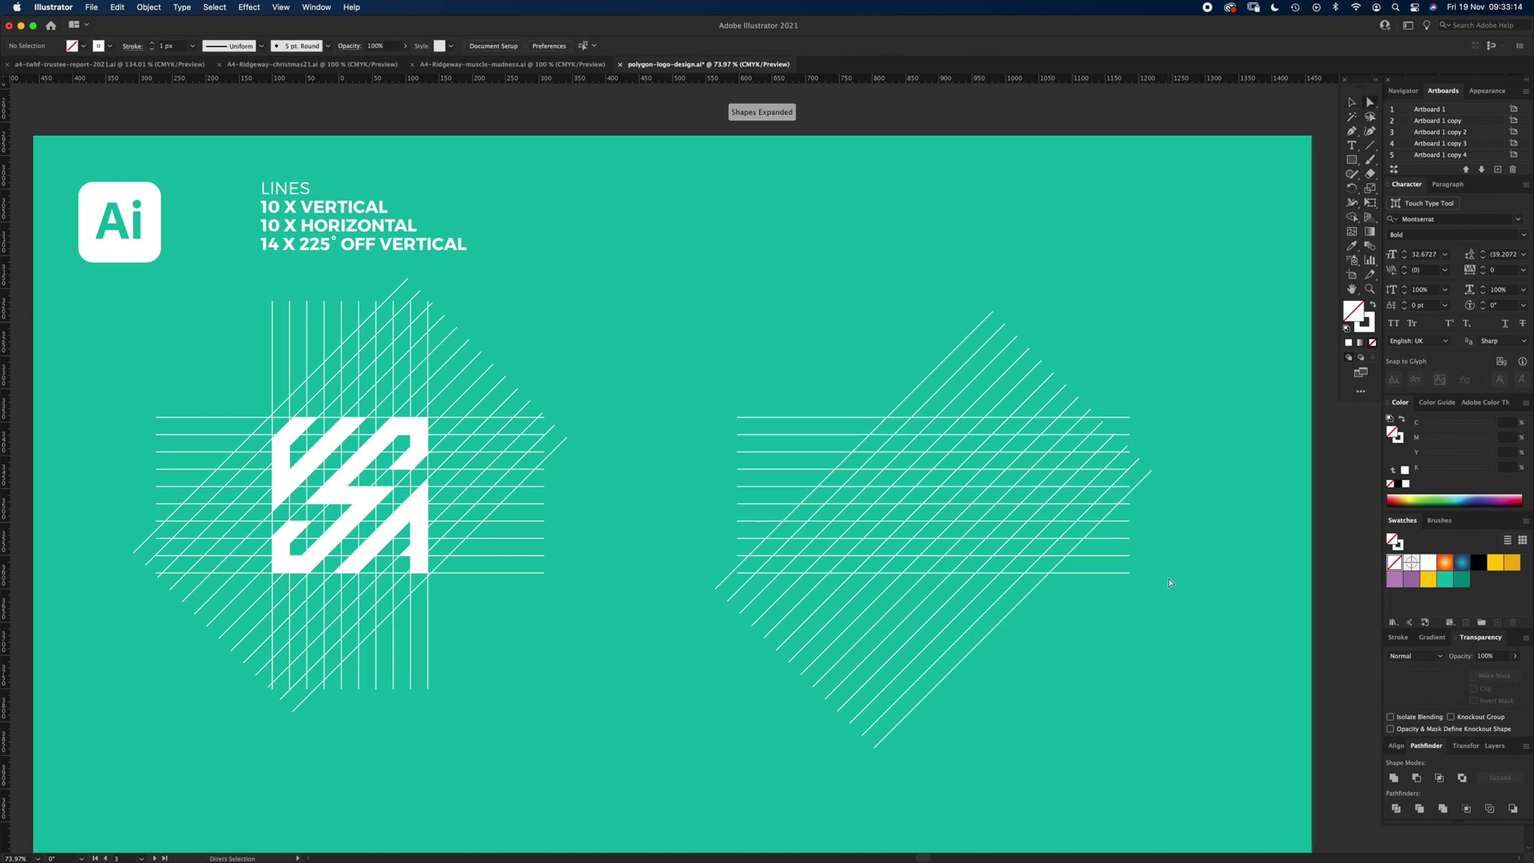
key(v)
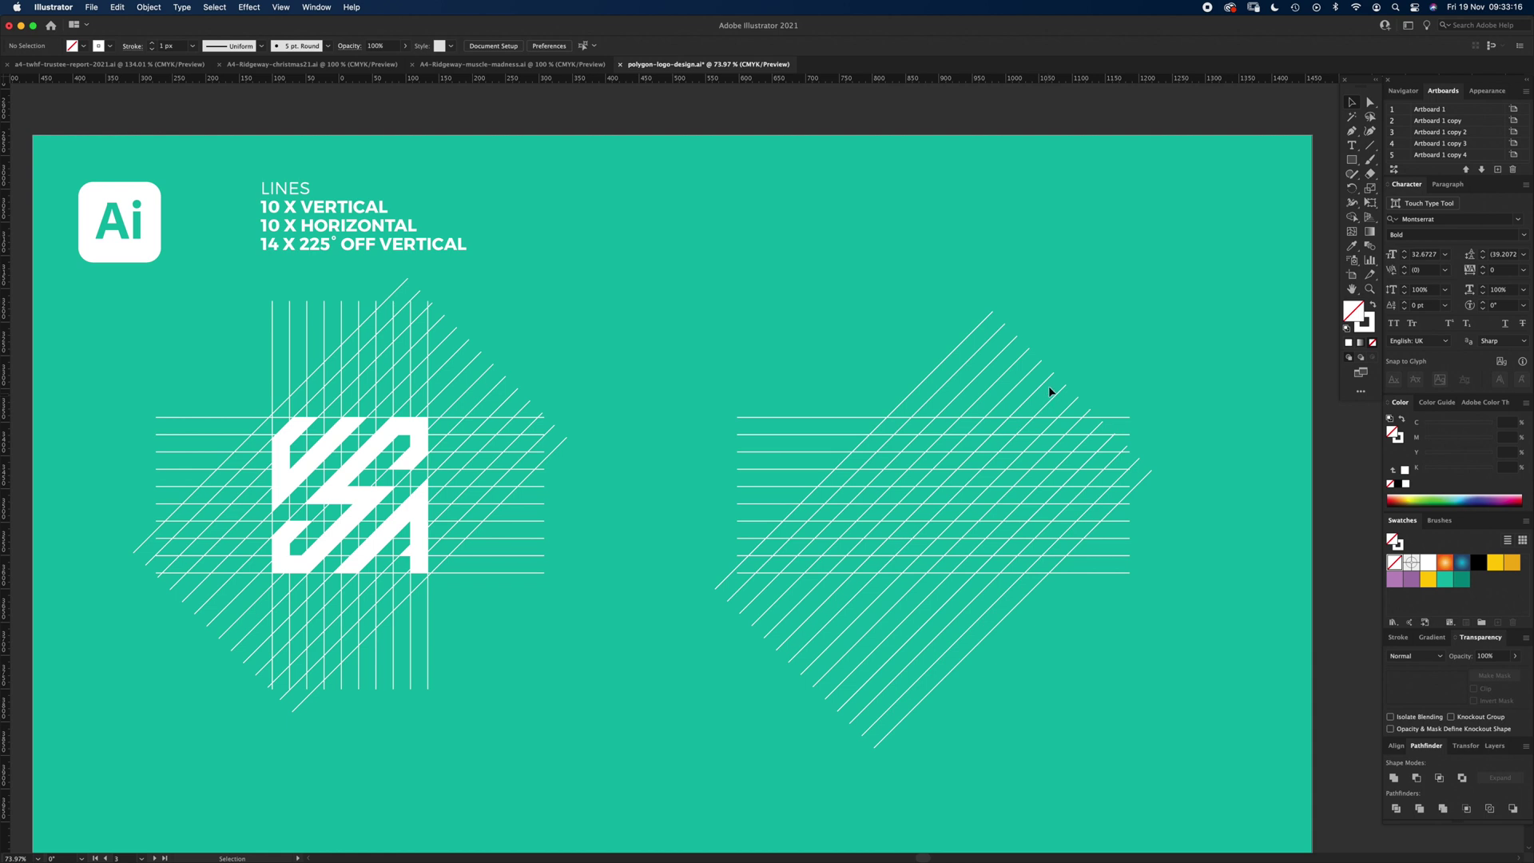
Step: Rotate a copy of the 10 horizontal lines by 90° to form the vertical lines of the grid
click(783, 434)
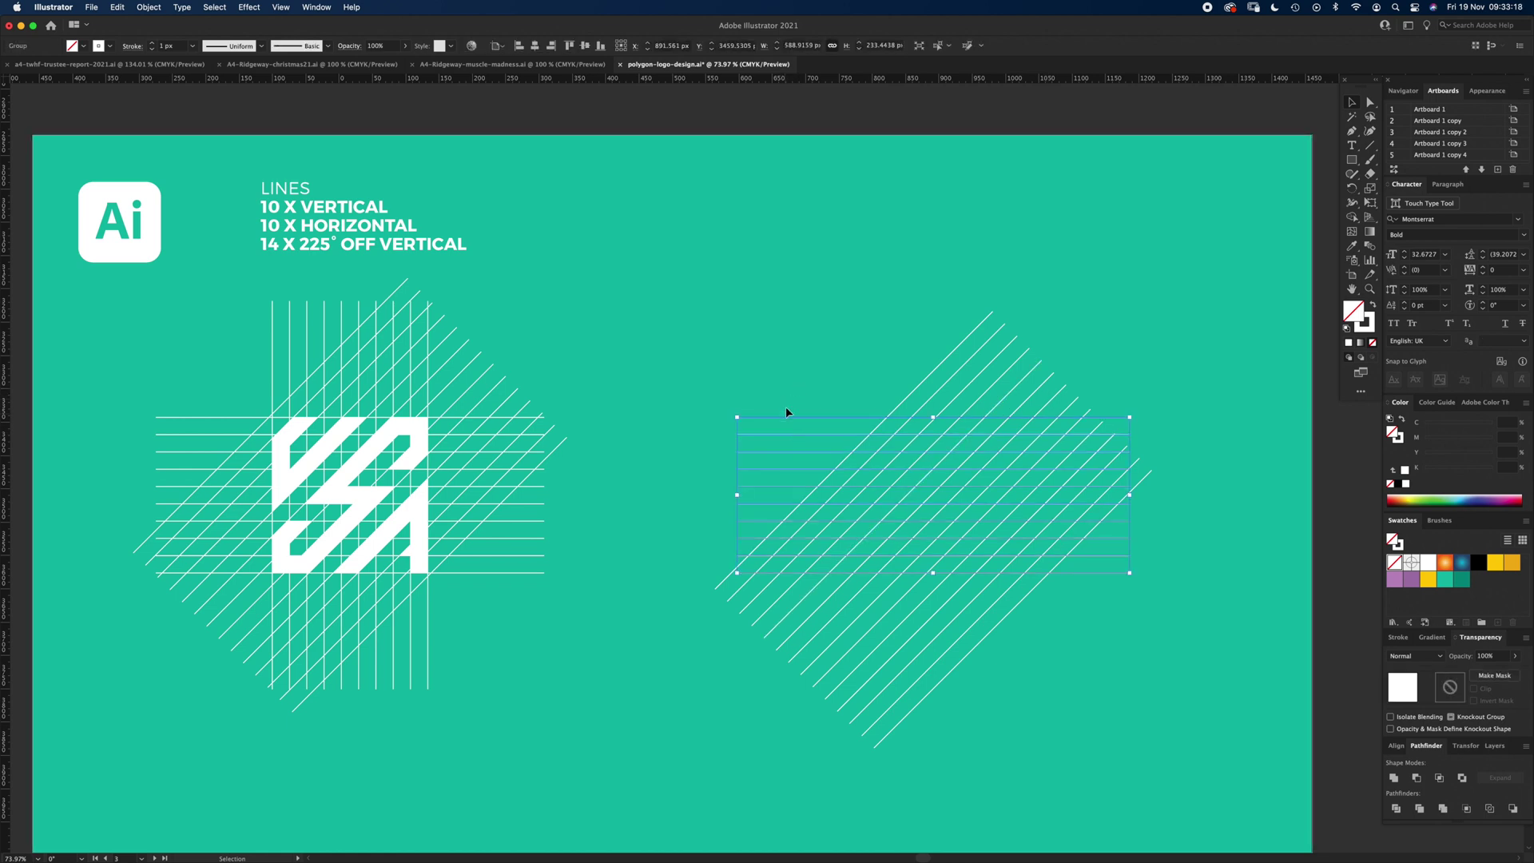
key(a)
key(v)
drag(1137, 412, 1007, 661)
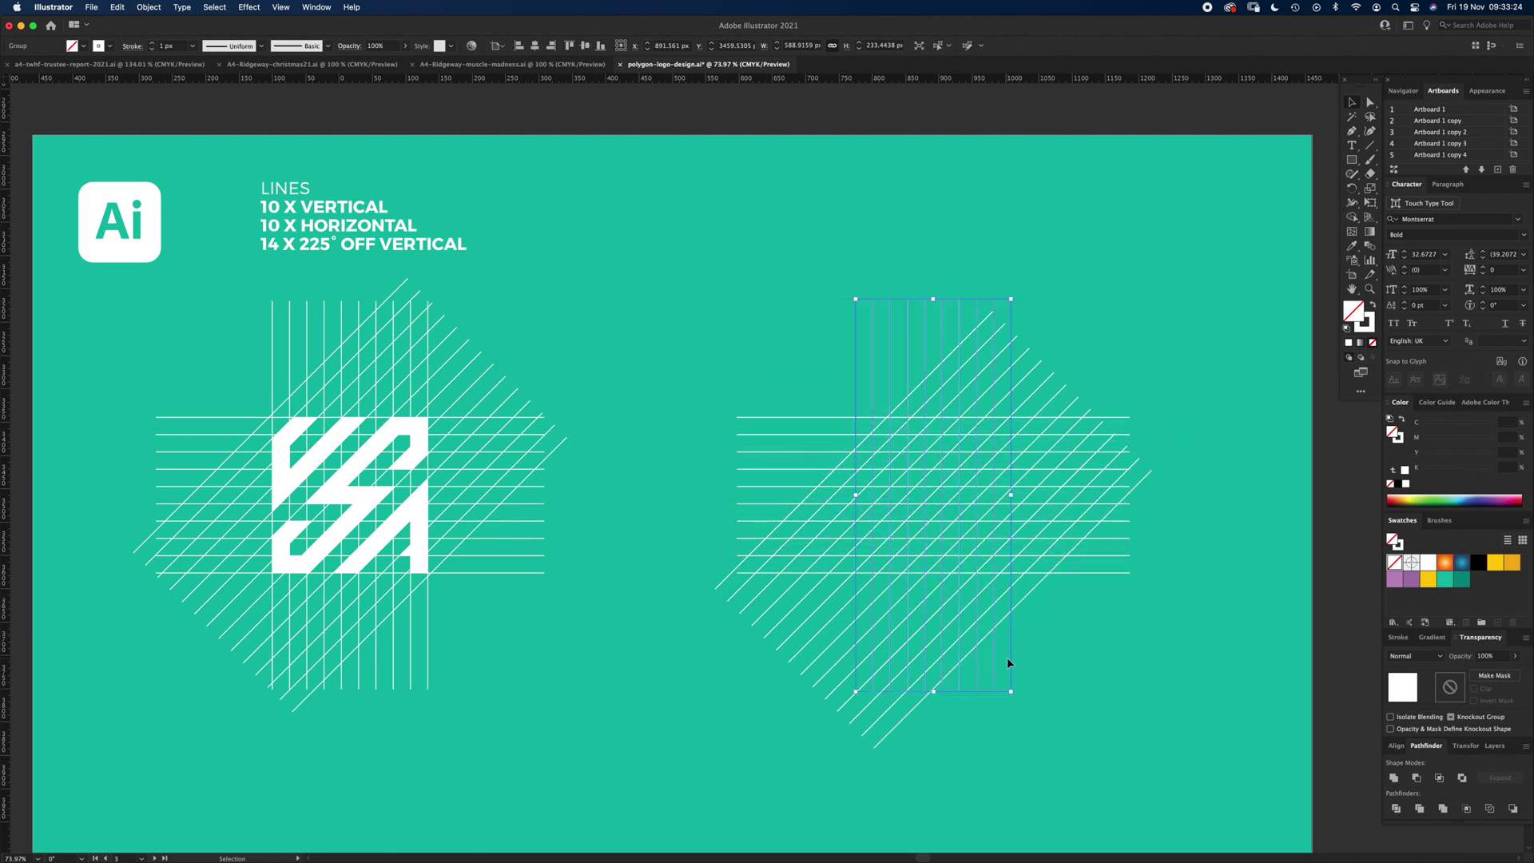
click(1081, 639)
Step: Align the horizontal, vertical and diagonal line groups to their vertical centre and group them into one grid
key(super+minus)
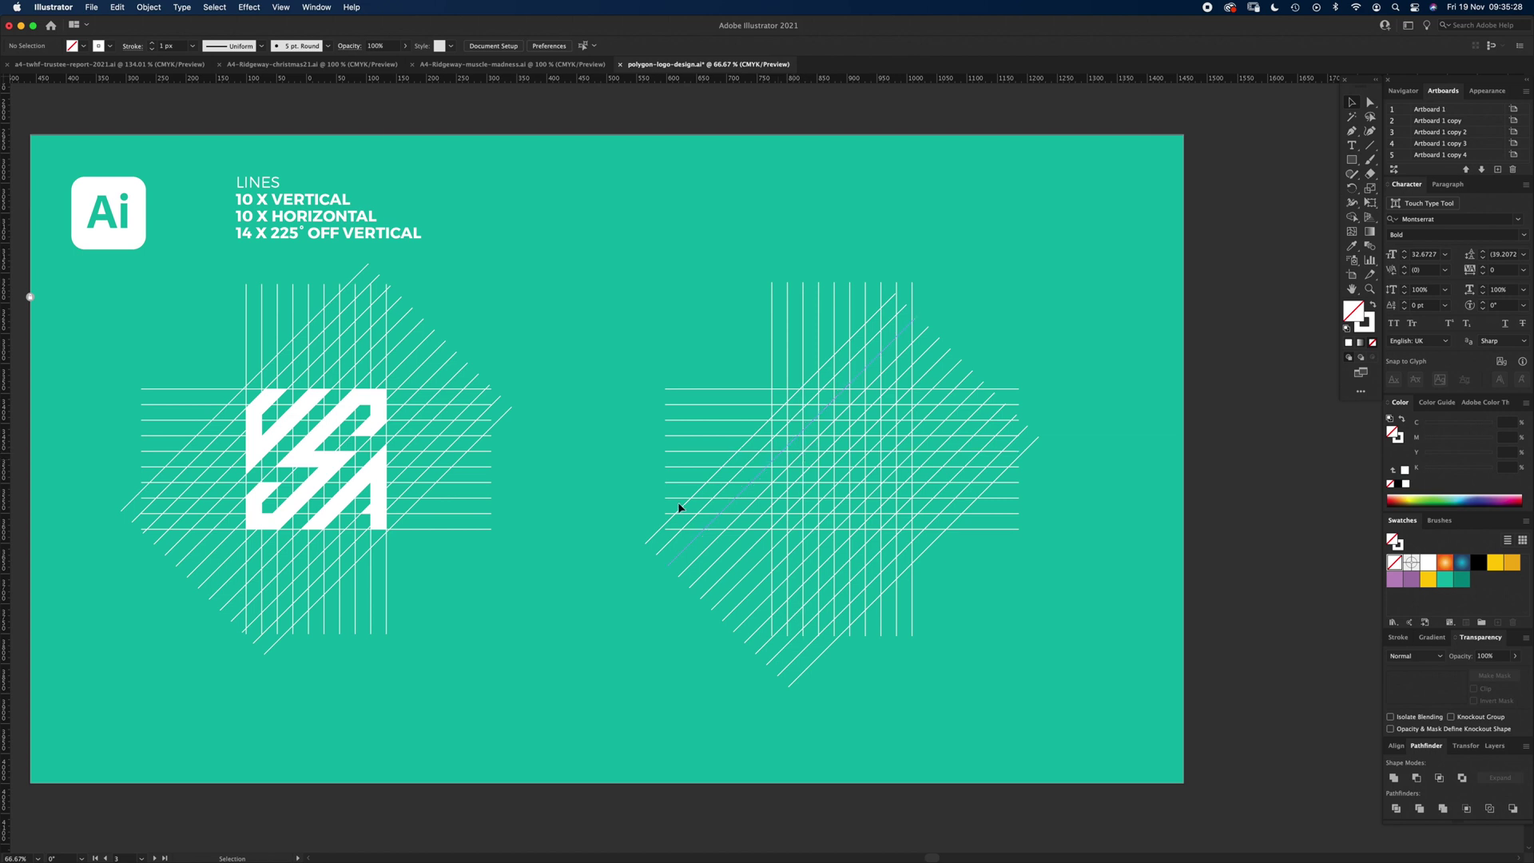
key(z)
drag(745, 468, 862, 467)
key(v)
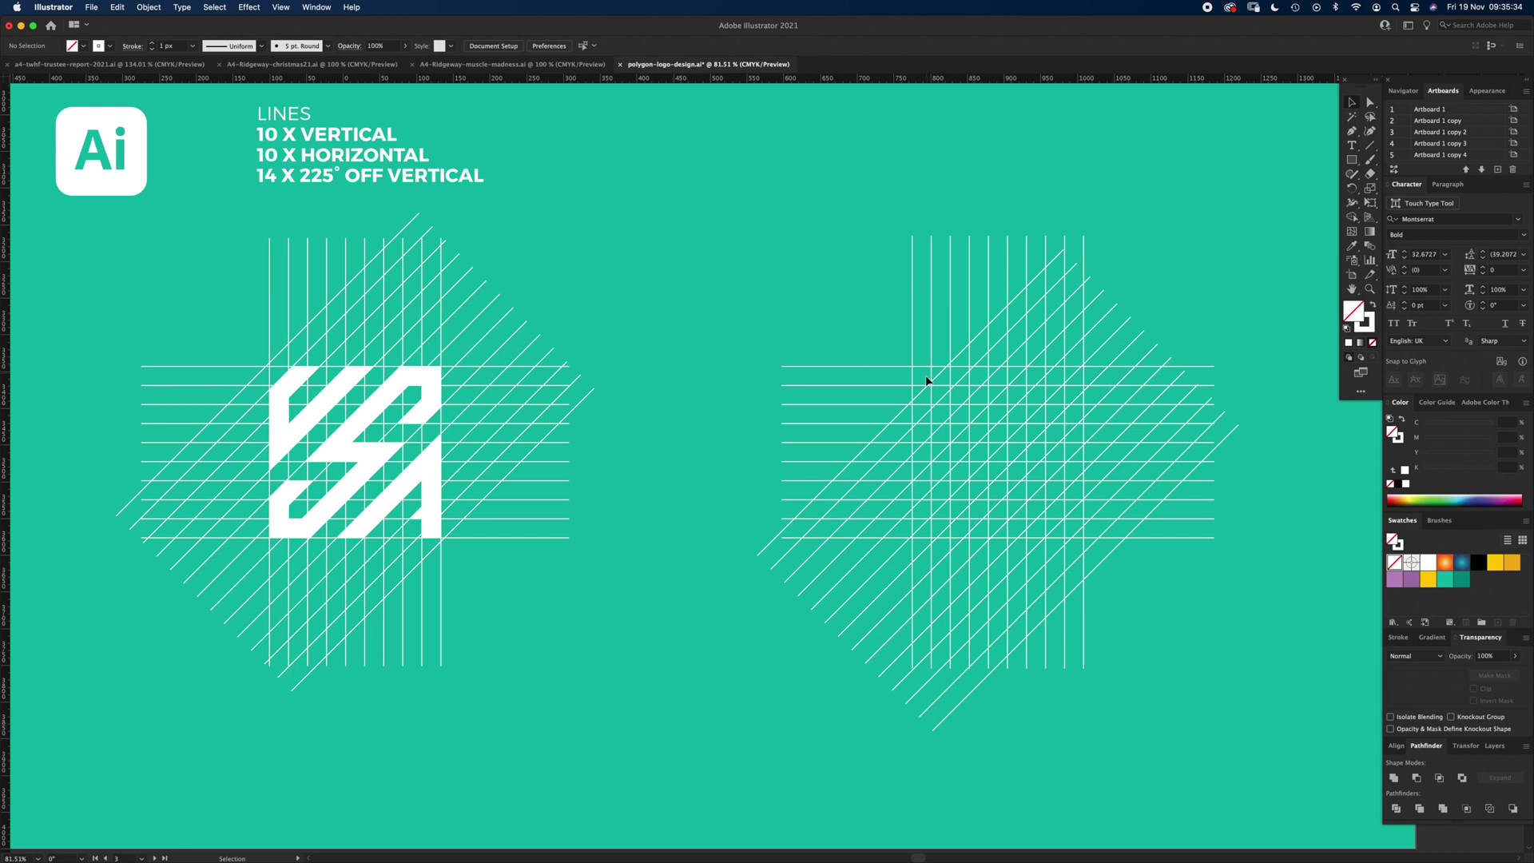
drag(1233, 611, 843, 397)
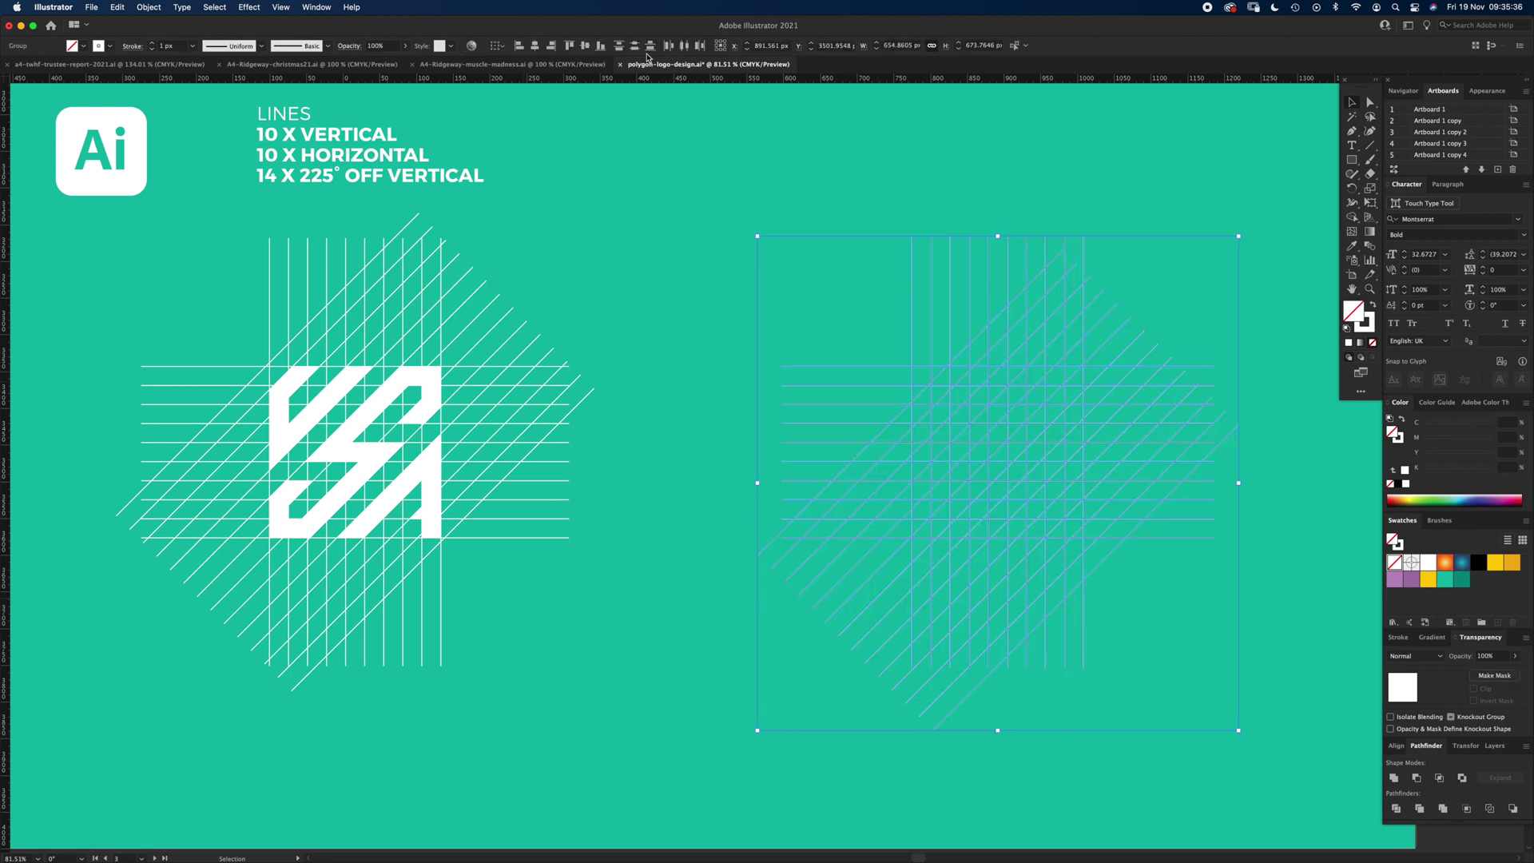
click(585, 46)
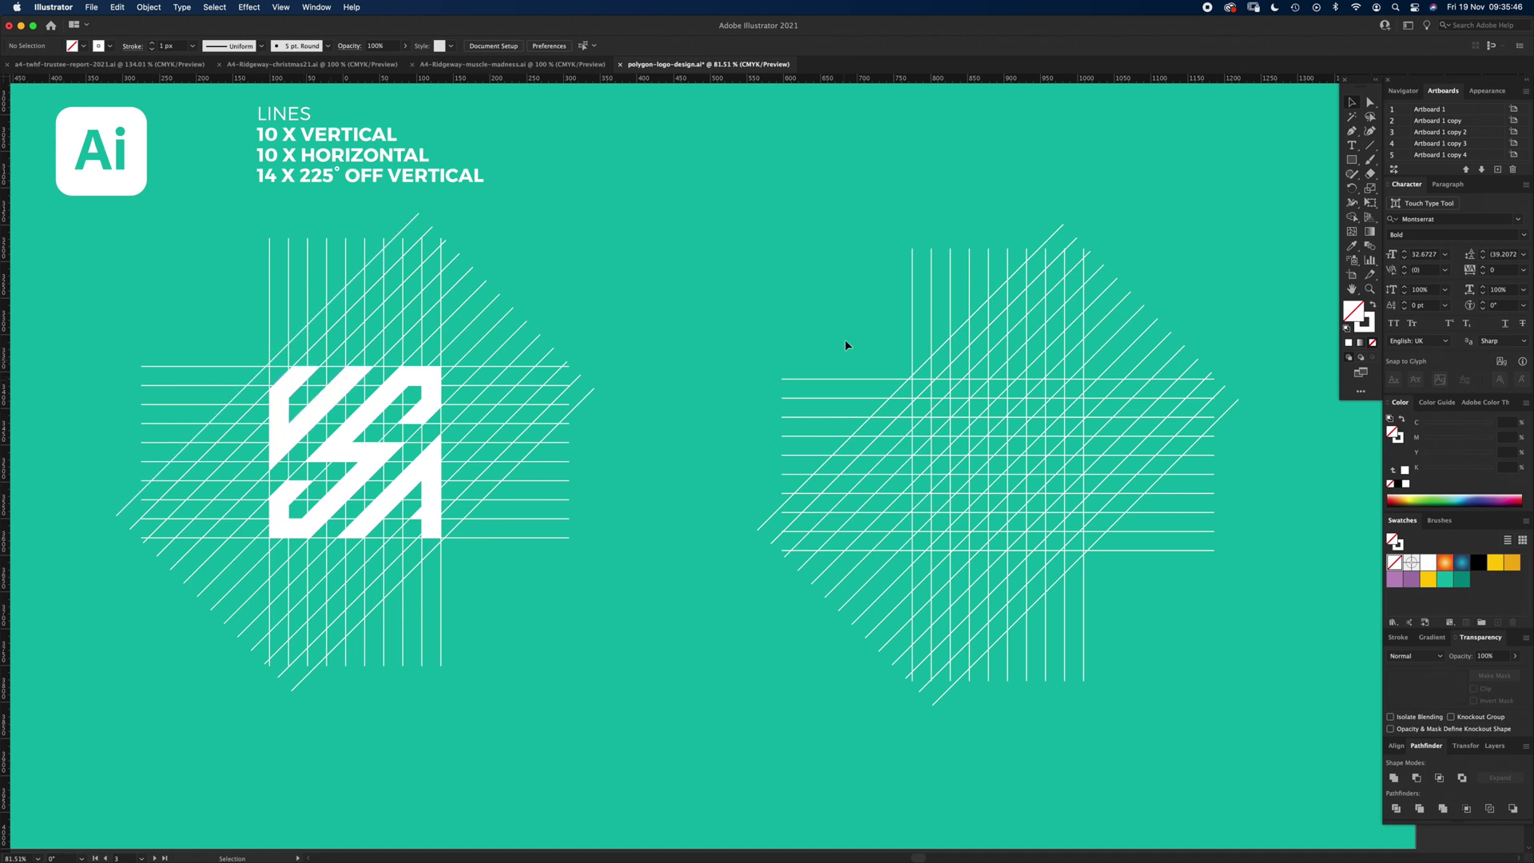
Step: Merge the grid cells that form the letter U with Shape Builder, using a white fill
click(1101, 531)
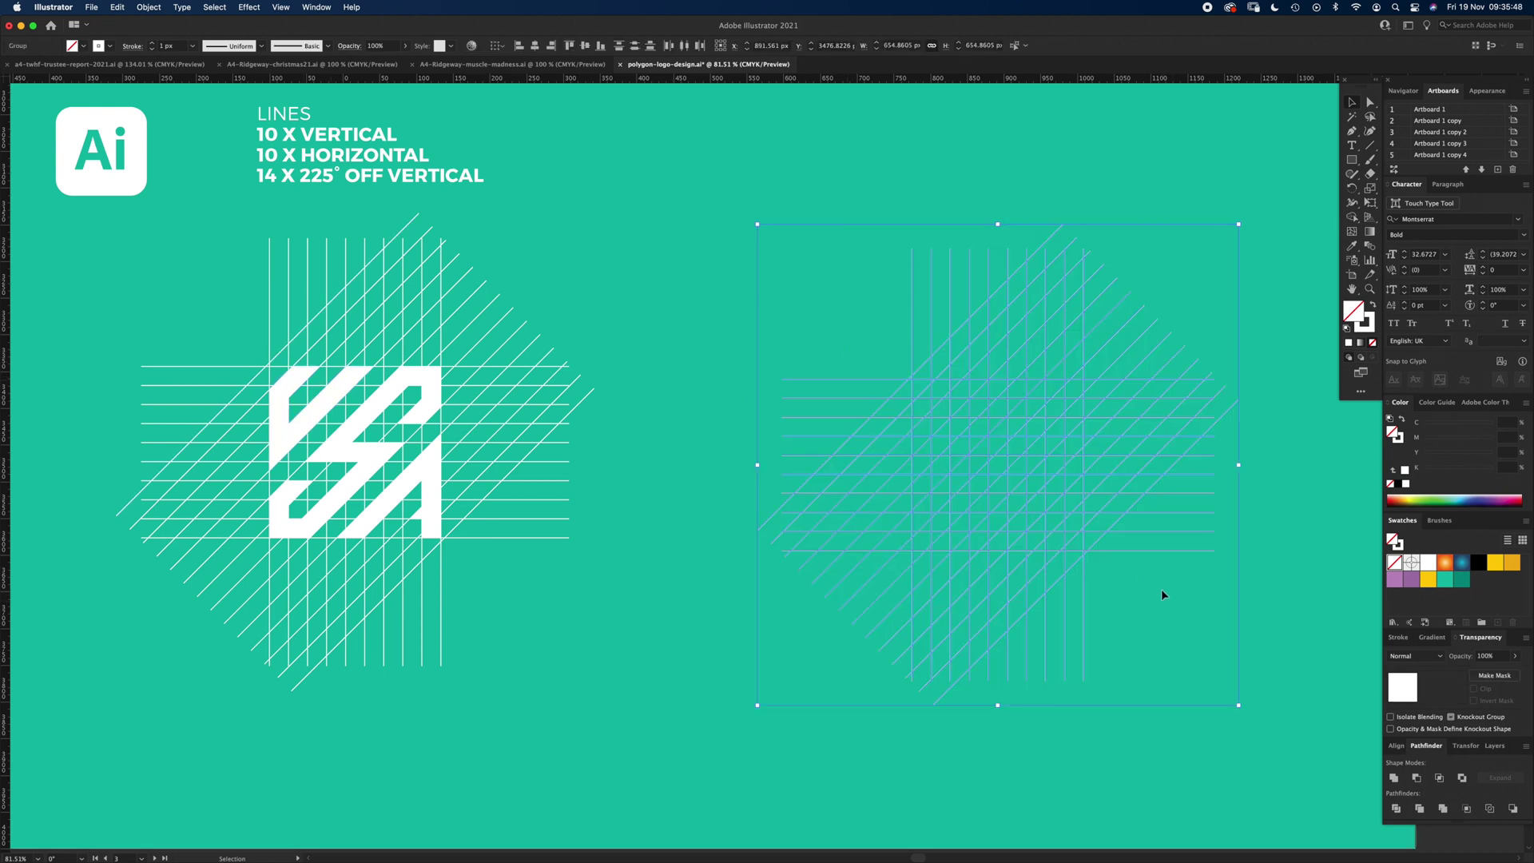
key(z)
click(921, 516)
key(space)
drag(731, 479, 963, 495)
scroll(963, 495, right, 3)
key(v)
click(1352, 217)
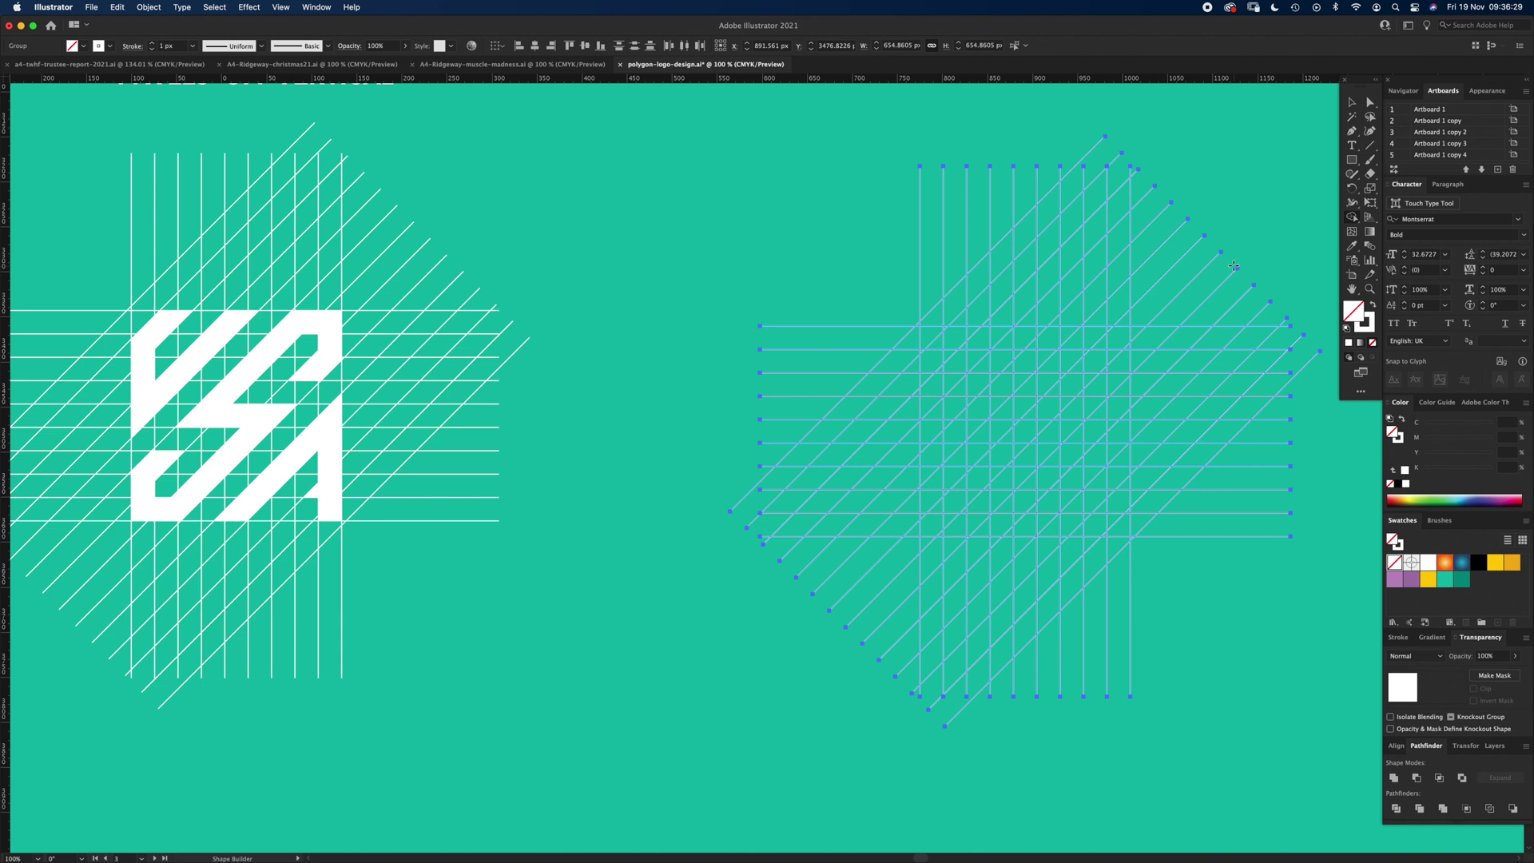
click(1373, 305)
mouse_move(955, 335)
mouse_down()
mouse_move(930, 432)
mouse_move(1014, 347)
mouse_move(991, 360)
mouse_move(1124, 350)
mouse_move(1105, 385)
mouse_move(1108, 329)
mouse_move(996, 421)
mouse_move(1060, 362)
mouse_move(1037, 372)
mouse_move(1017, 398)
mouse_move(1058, 429)
mouse_move(931, 494)
mouse_up()
Step: Merge the remaining grid cells into the white letters S and A, matching the square reference logo
mouse_move(1186, 394)
mouse_down()
mouse_move(1077, 448)
mouse_move(966, 554)
mouse_move(972, 456)
mouse_move(1002, 435)
mouse_up()
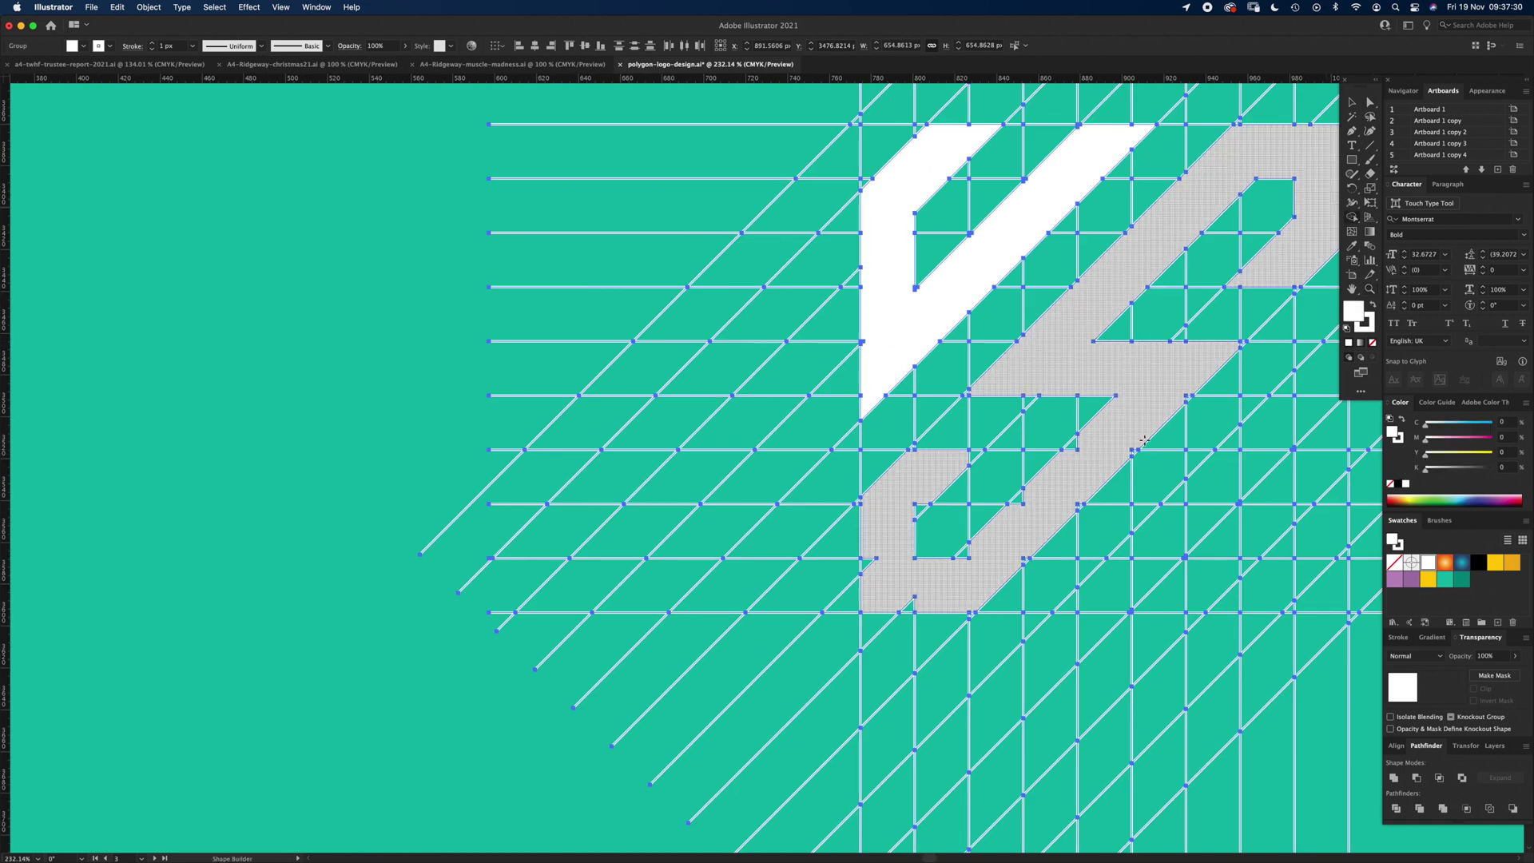
key(z)
alt+click(938, 497)
alt+click(859, 423)
alt+click(662, 480)
key(shift+m)
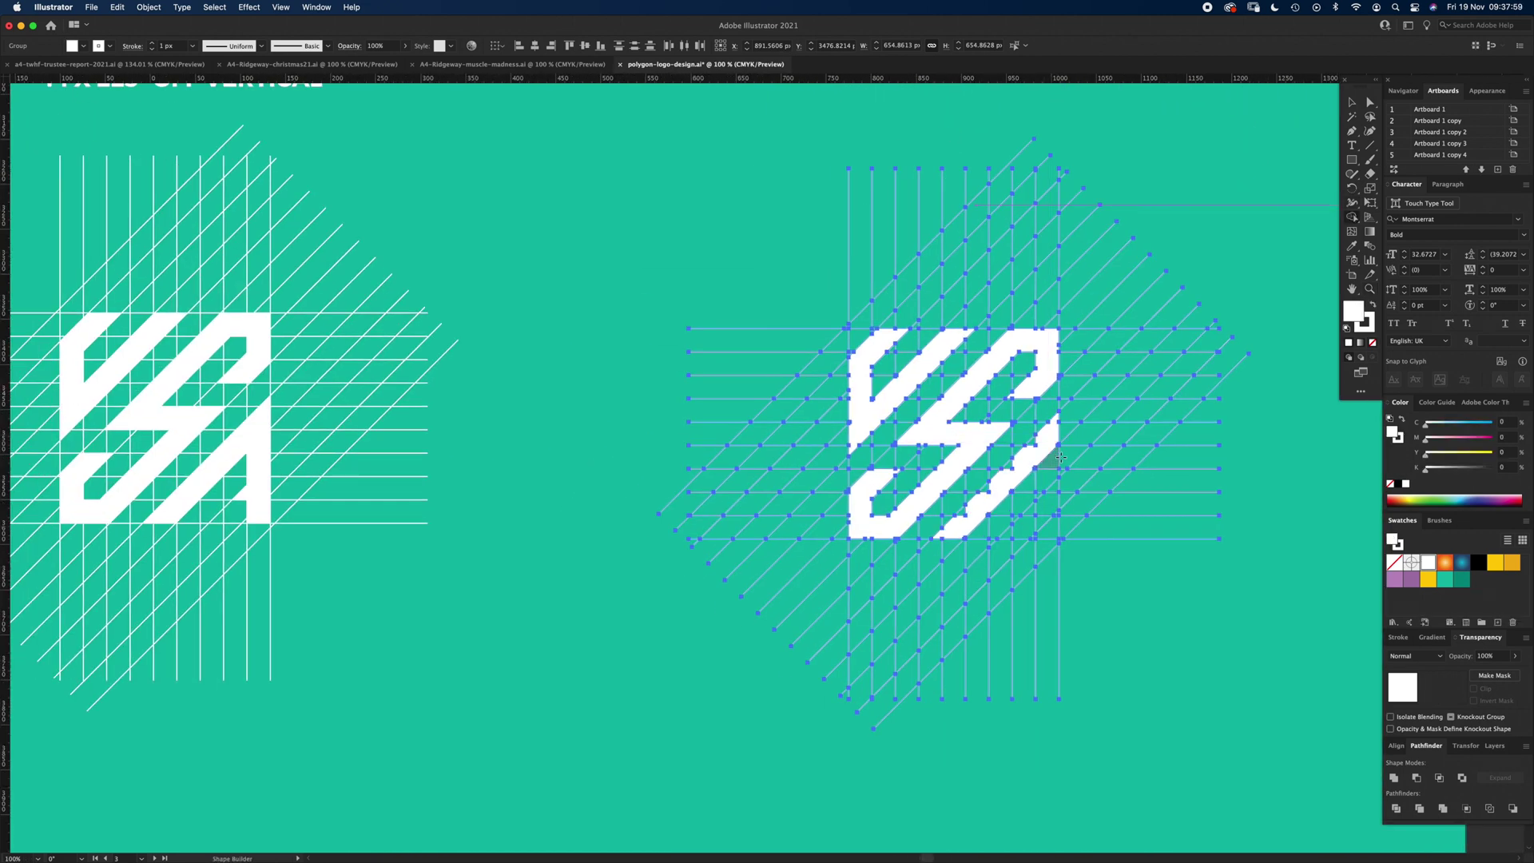
scroll(1007, 495, up, 5)
key(super+shift+a)
key(super+minus)
key(super+minus)
Step: Remove all the grid lines around the new square logo, keeping only the white U, S and A shapes in place
key(a)
key(super+a)
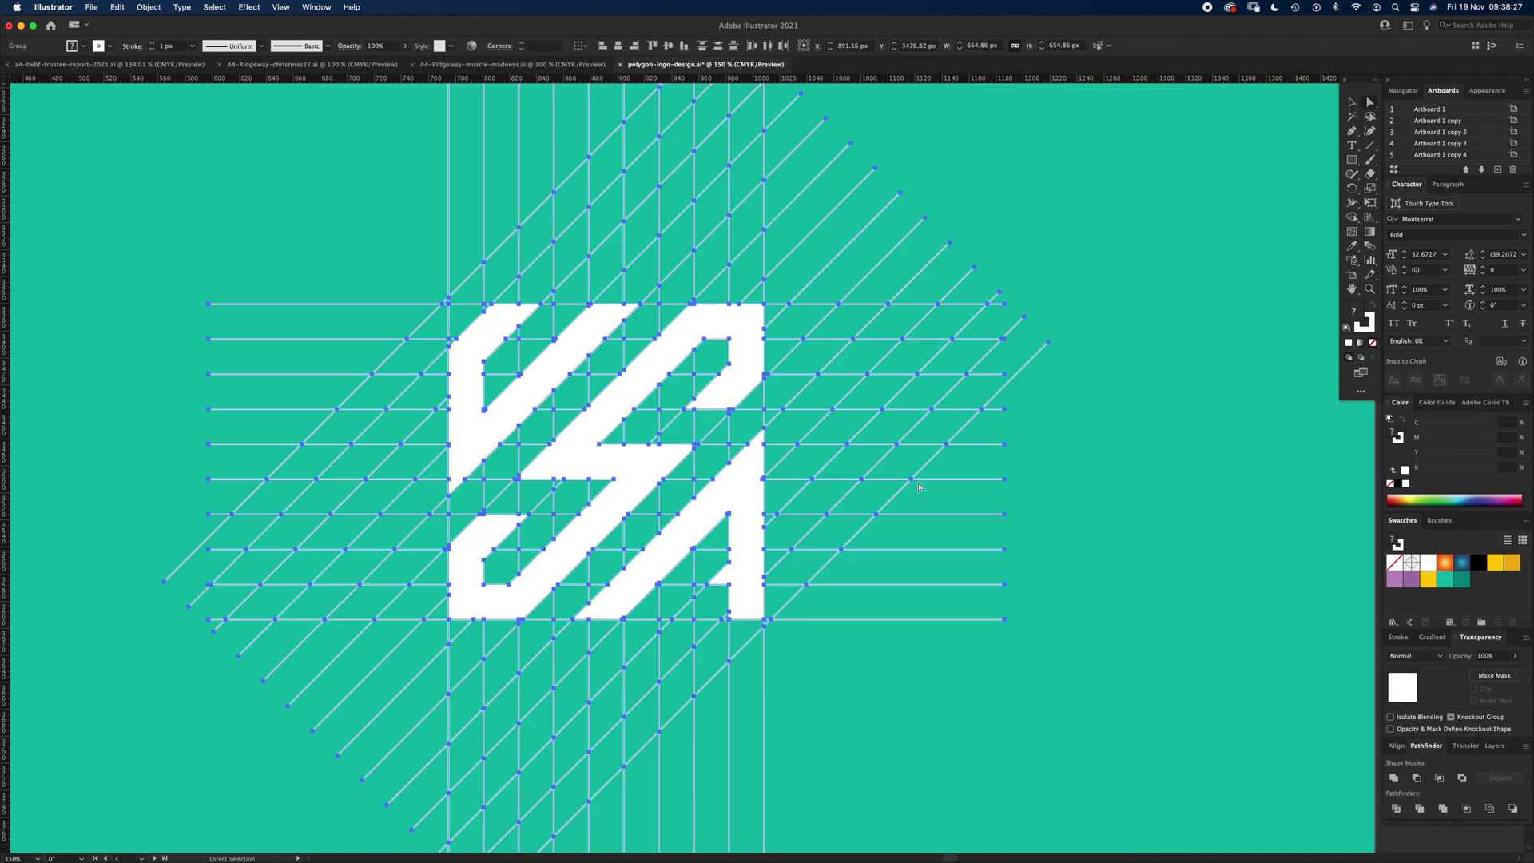
key(super+shift+a)
click(500, 439)
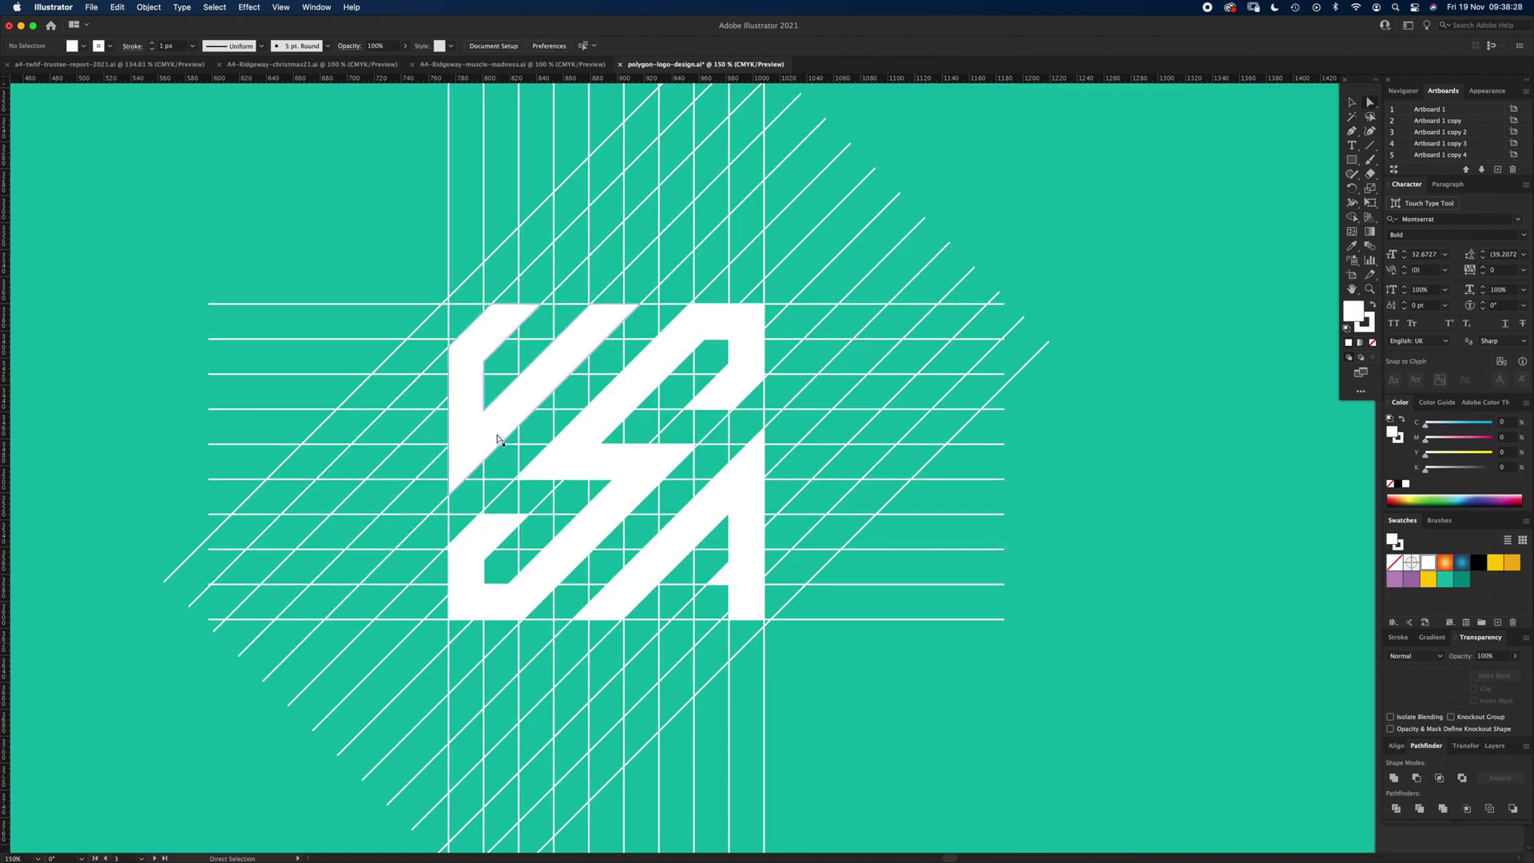
shift+click(641, 470)
shift+click(711, 519)
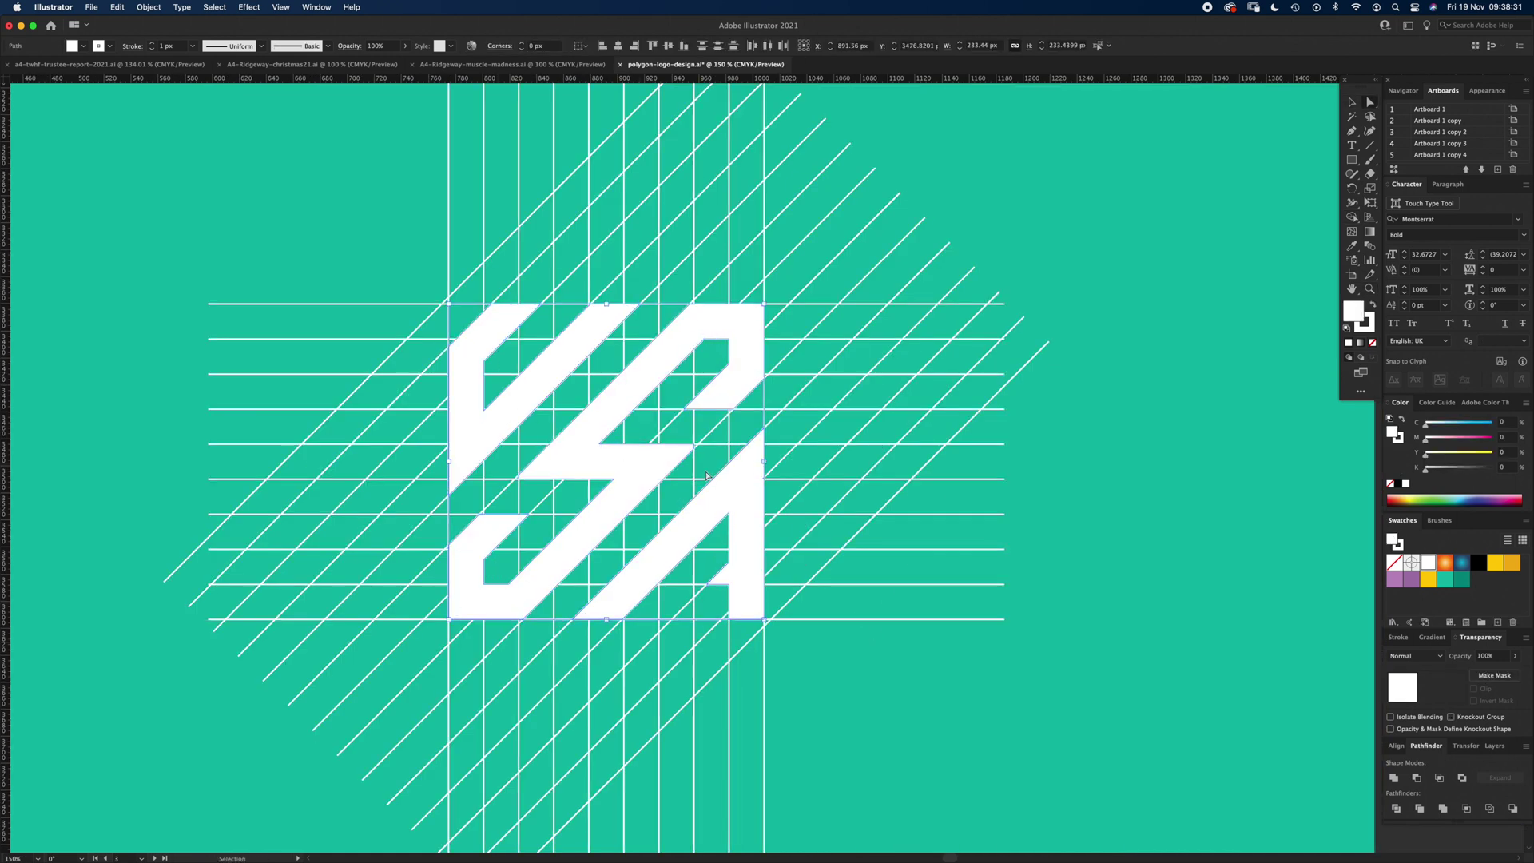
drag(352, 217, 979, 655)
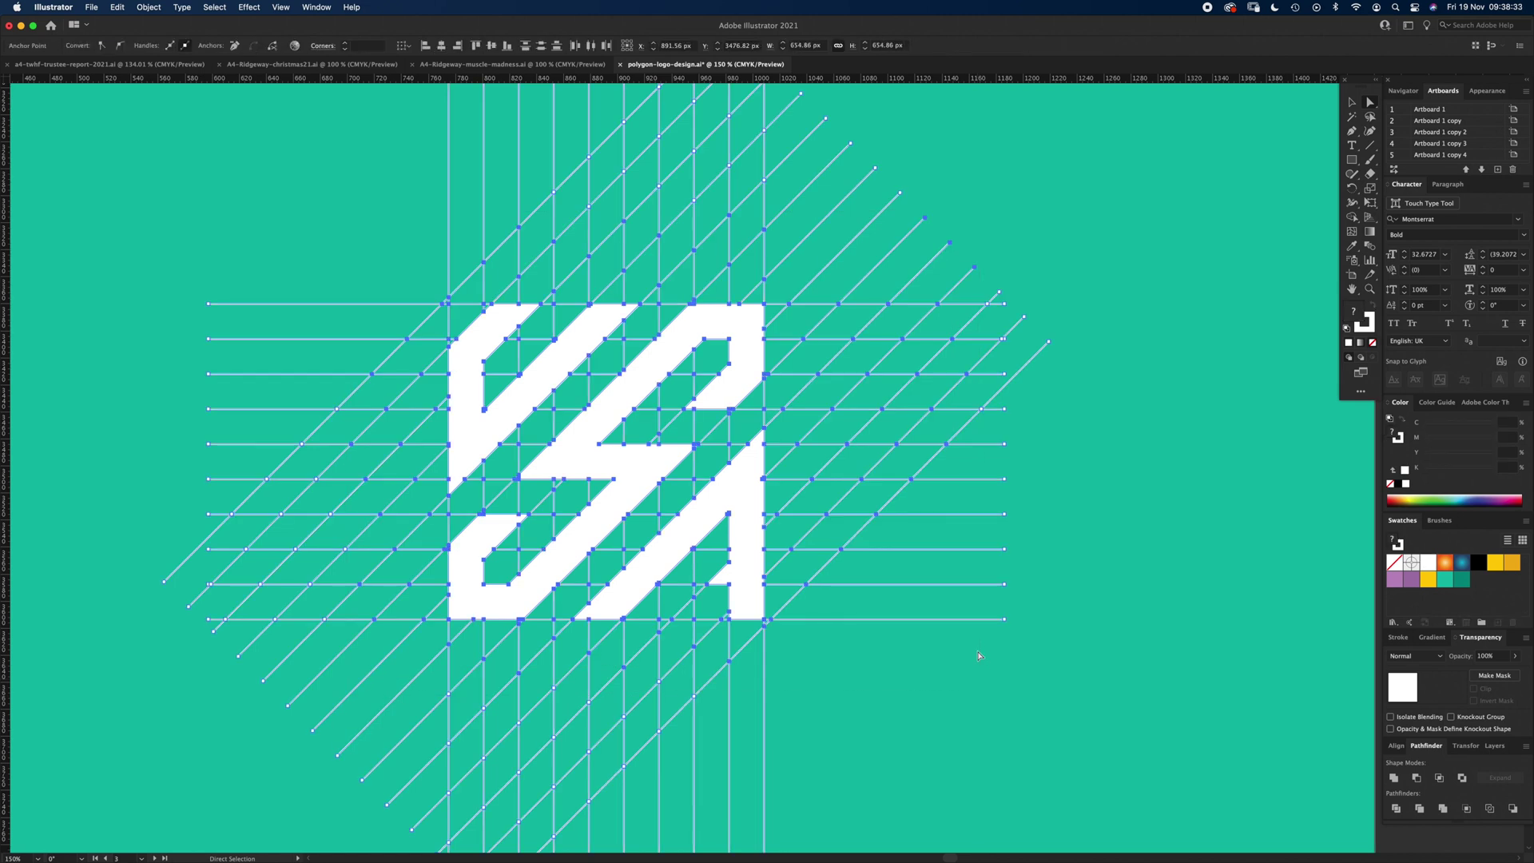
key(Delete)
key(Delete)
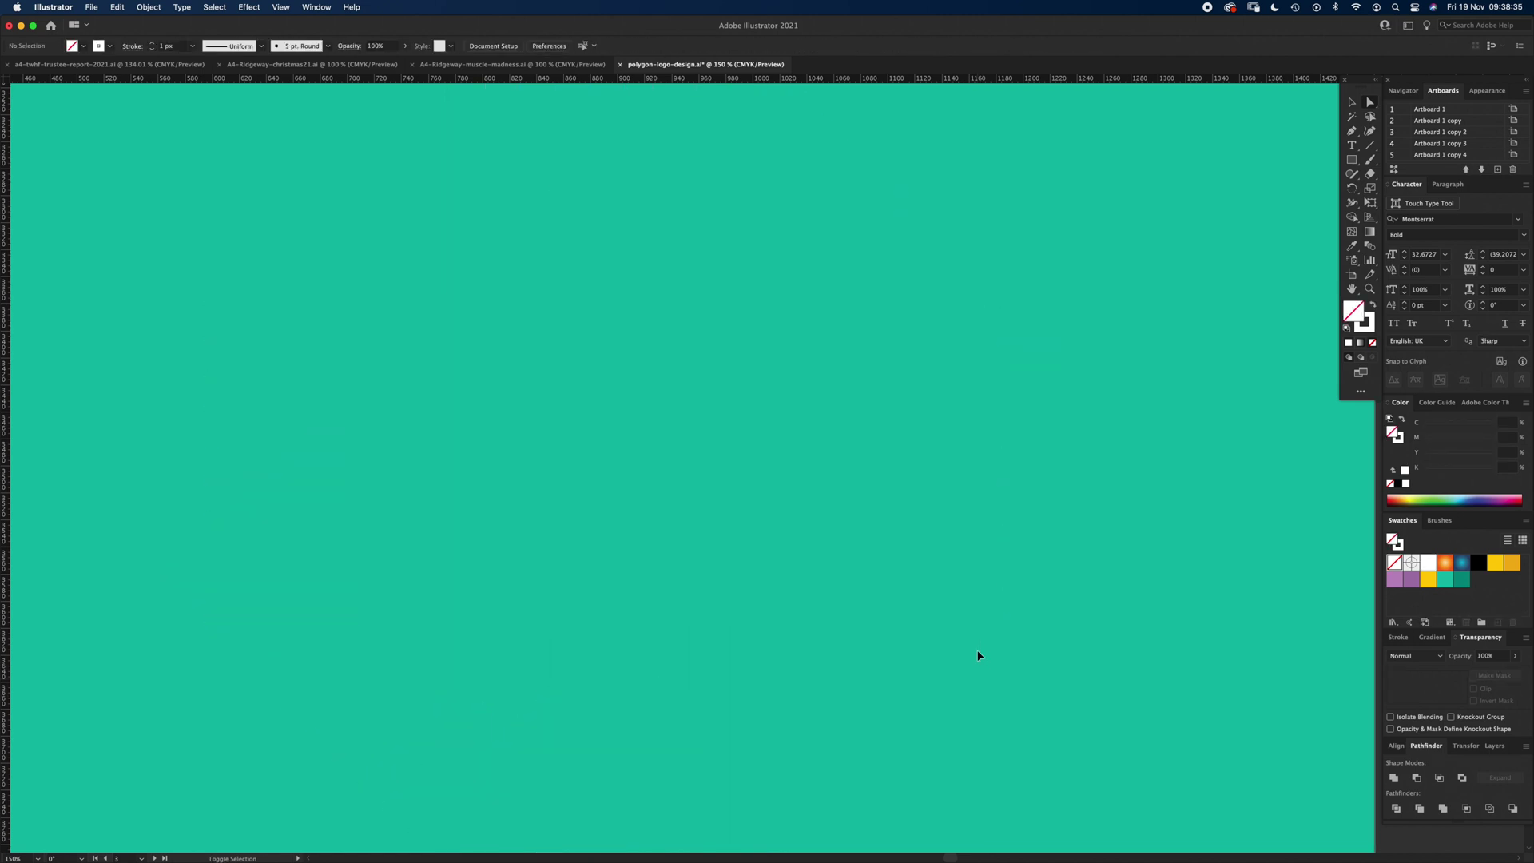
key(super+z)
click(867, 446)
Step: Draw a white horizontal line about 518 px long beside the circular USA logo on the Artboard 1 copy 3 artboard
key(z)
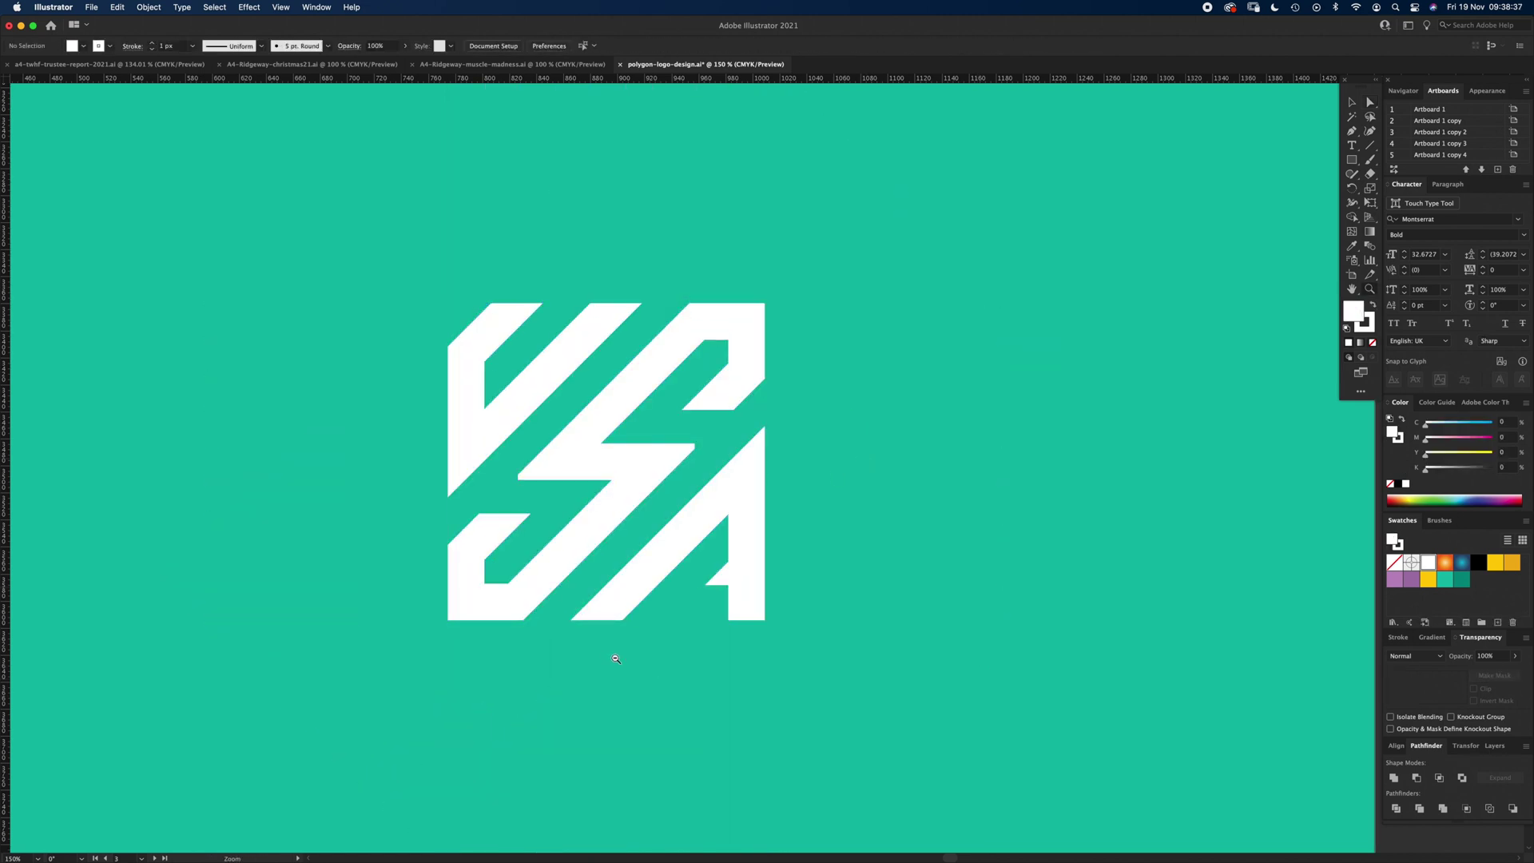
alt+click(615, 659)
alt+click(615, 658)
alt+click(628, 597)
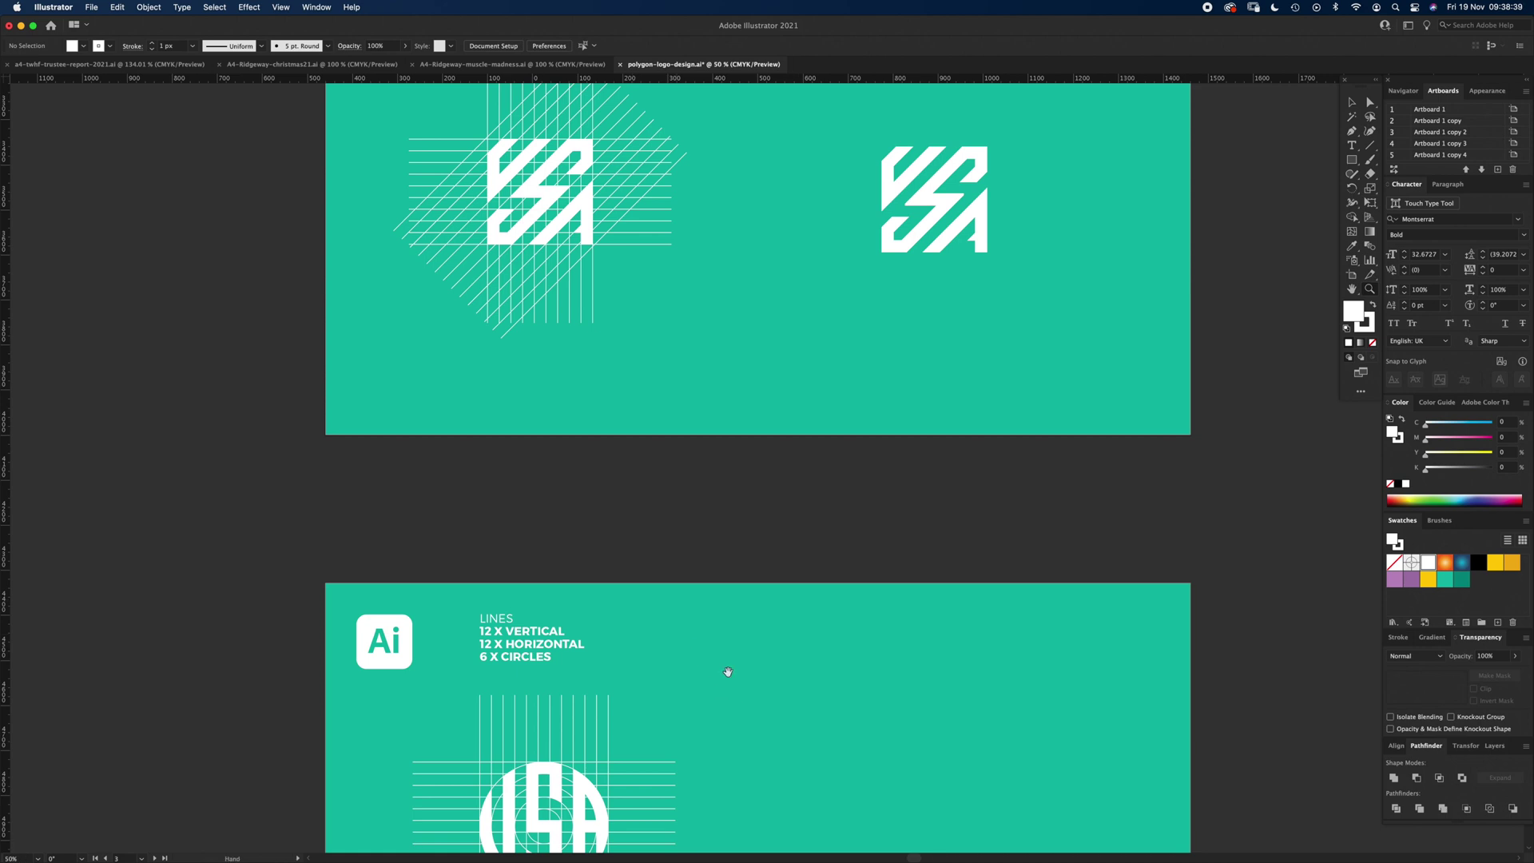
drag(726, 671, 637, 339)
drag(761, 476, 806, 510)
key(v)
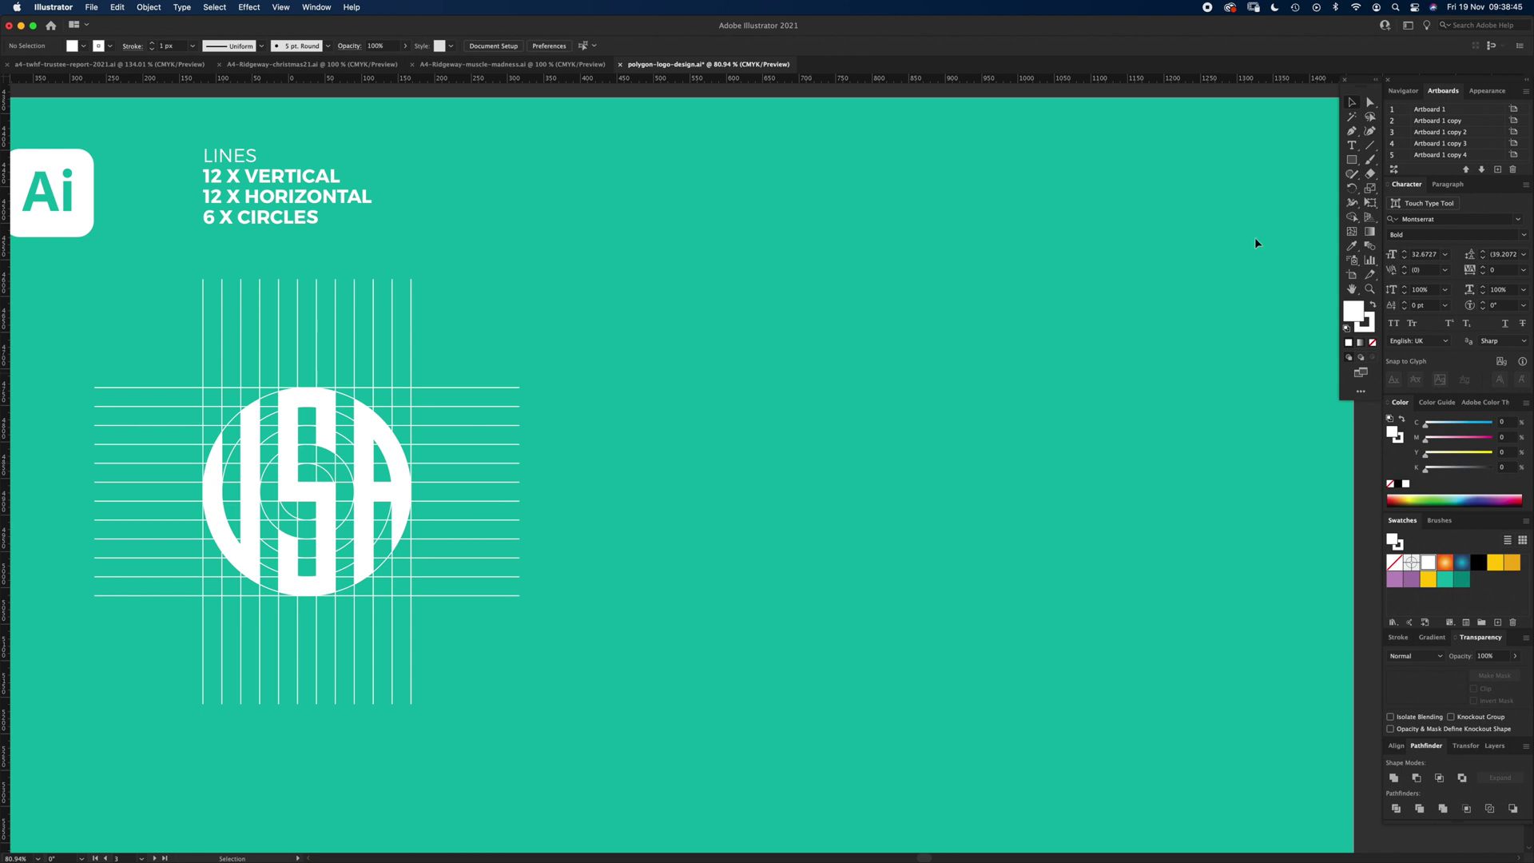
key(backslash)
drag(759, 388, 1136, 388)
key(v)
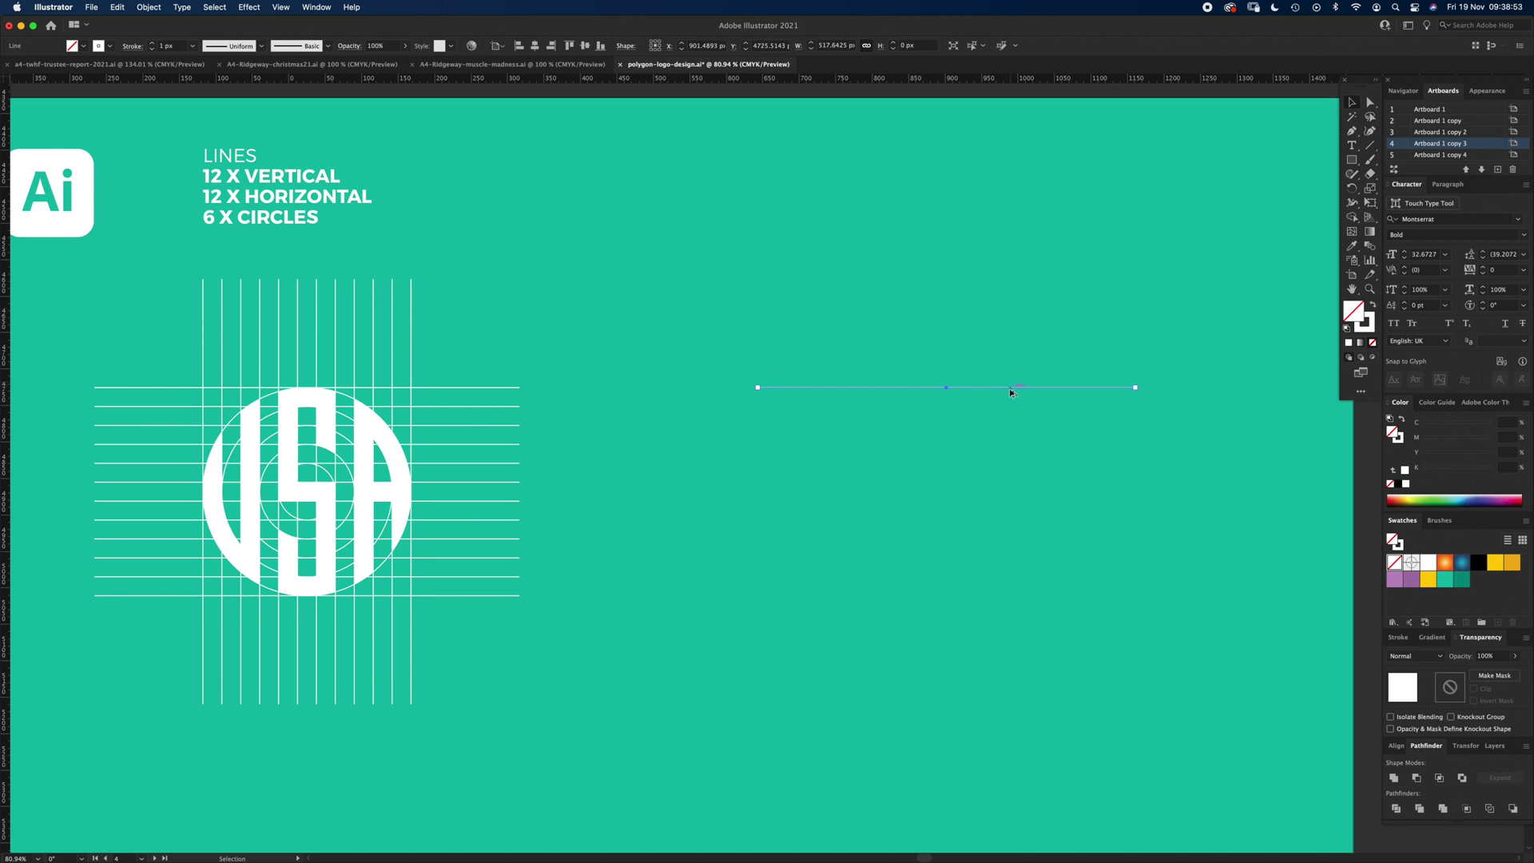
Step: Duplicate the horizontal line about 26 px below and repeat the copy to make 12 evenly spaced lines
shift+click(1010, 386)
drag(1004, 386, 996, 406)
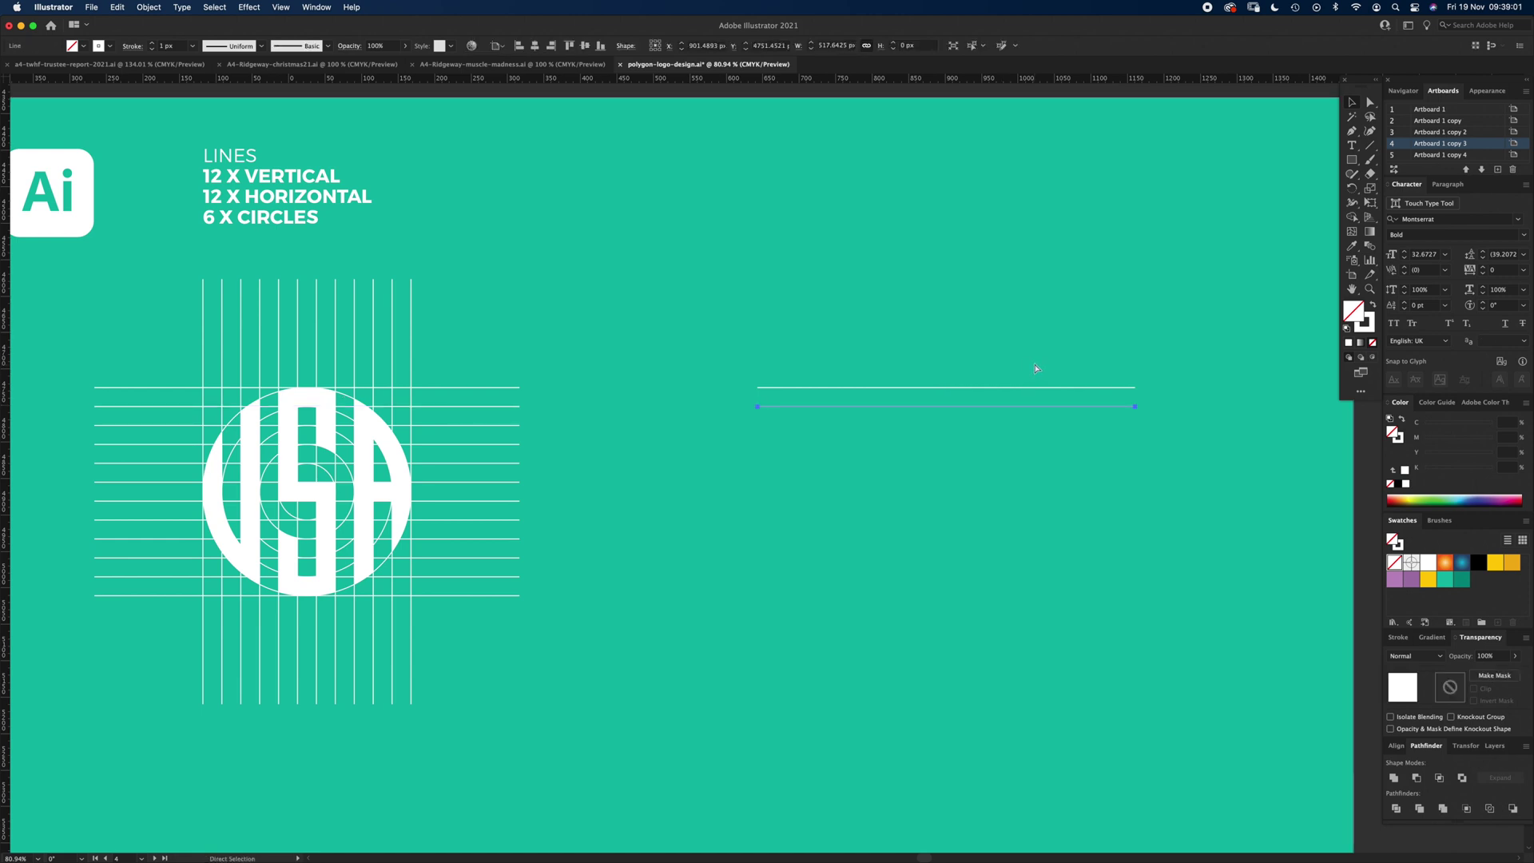
key(super+d)
key(super+d)
key(super+d)
key(super+d)
key(super+d)
key(super+d)
key(super+d)
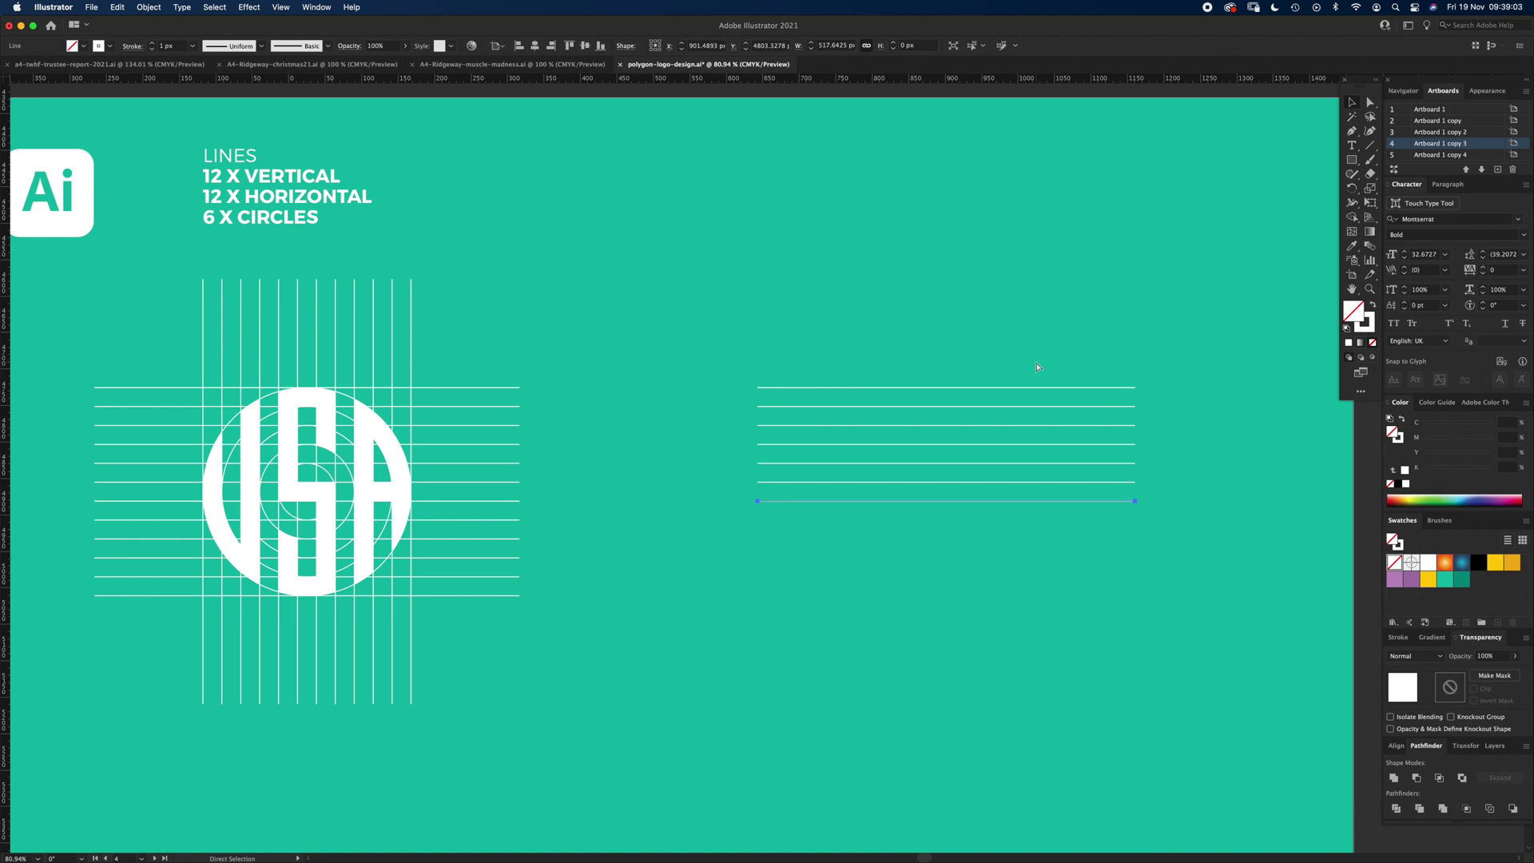
key(super+d)
key(super+d)
key(super+d)
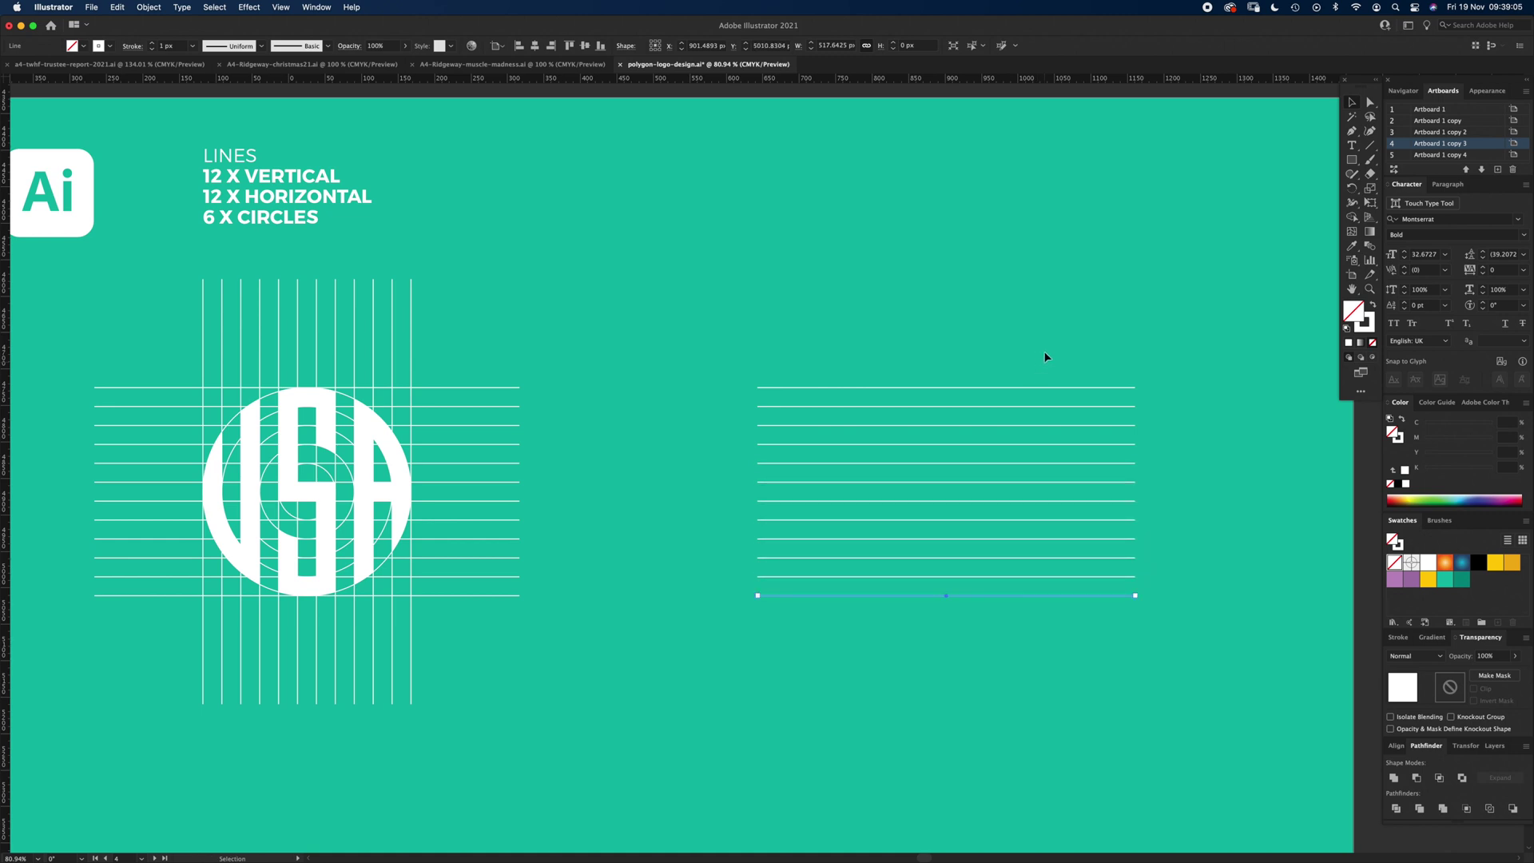
Step: Group the 12 horizontal lines and rotate a copy of the group by 90° to form the vertical lines
drag(886, 665, 885, 664)
key(super+g)
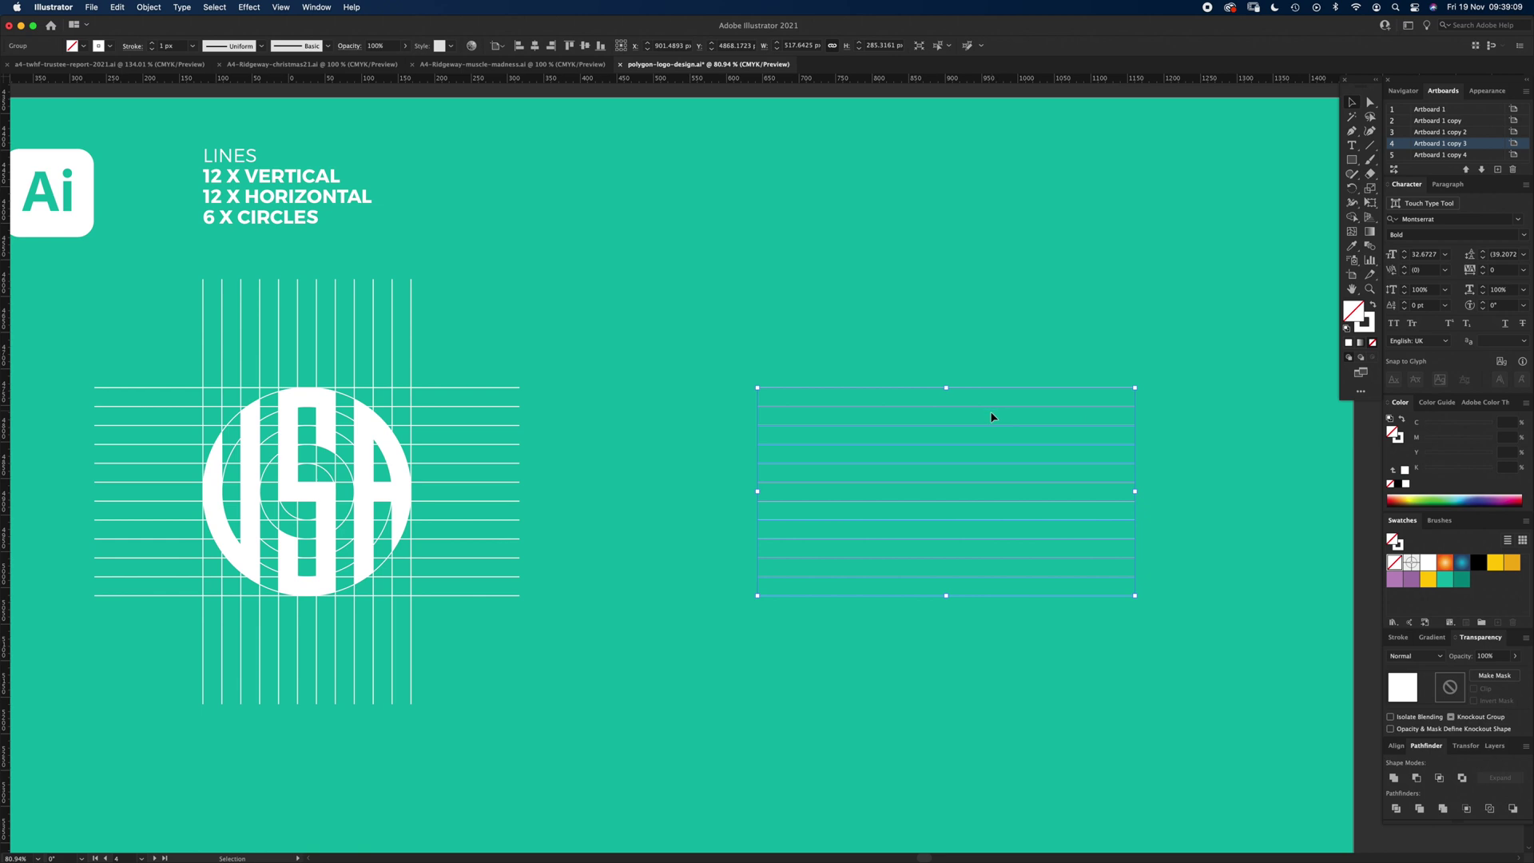
drag(1141, 384, 1049, 655)
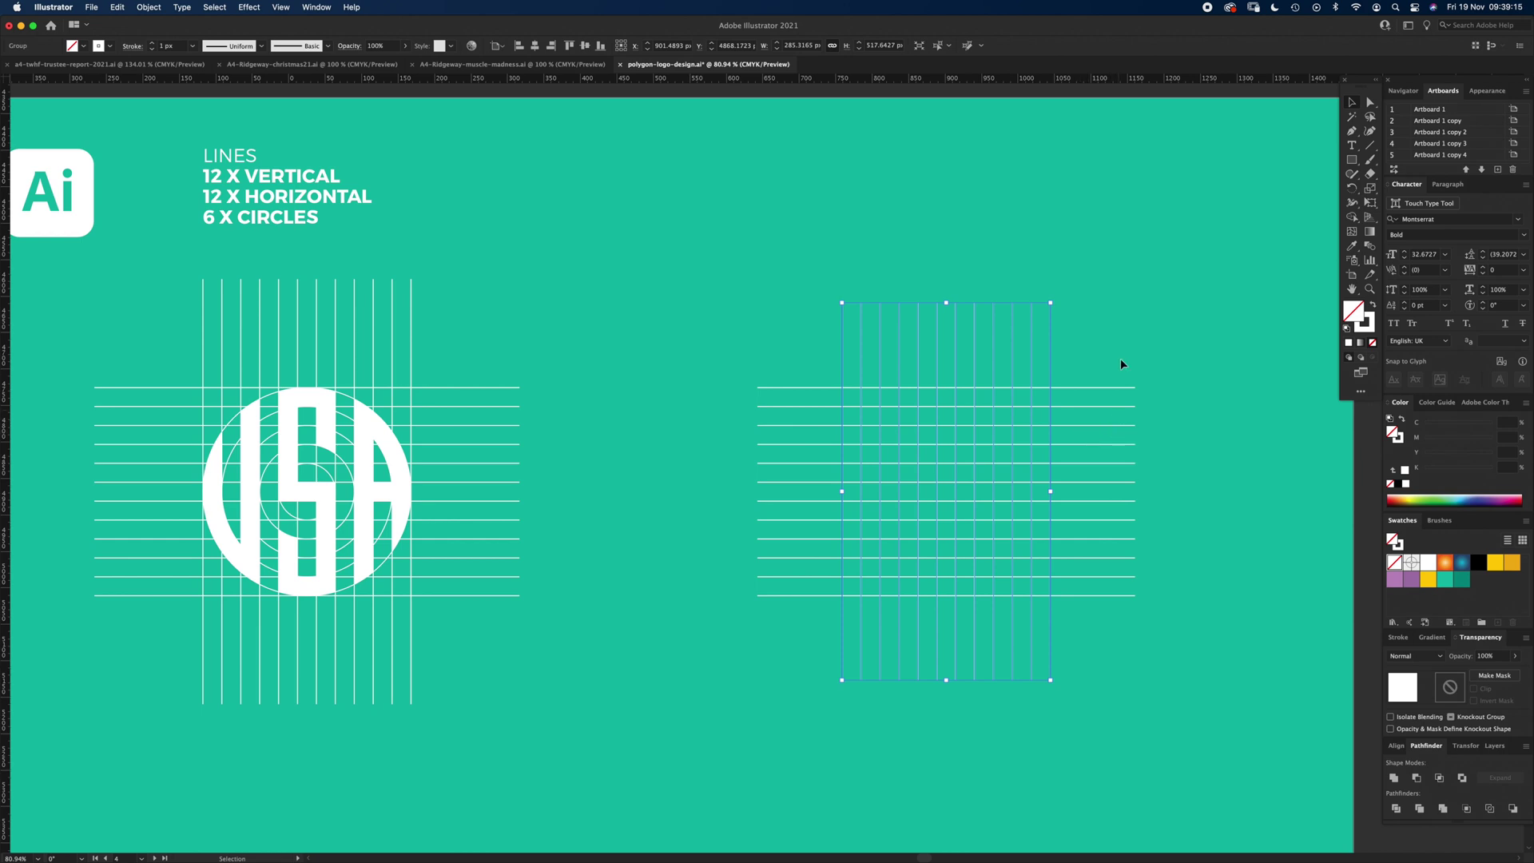
Step: Draw an unfilled, white-stroked circle about 285 px in diameter outward from the grid's centre with the Ellipse tool
click(1354, 162)
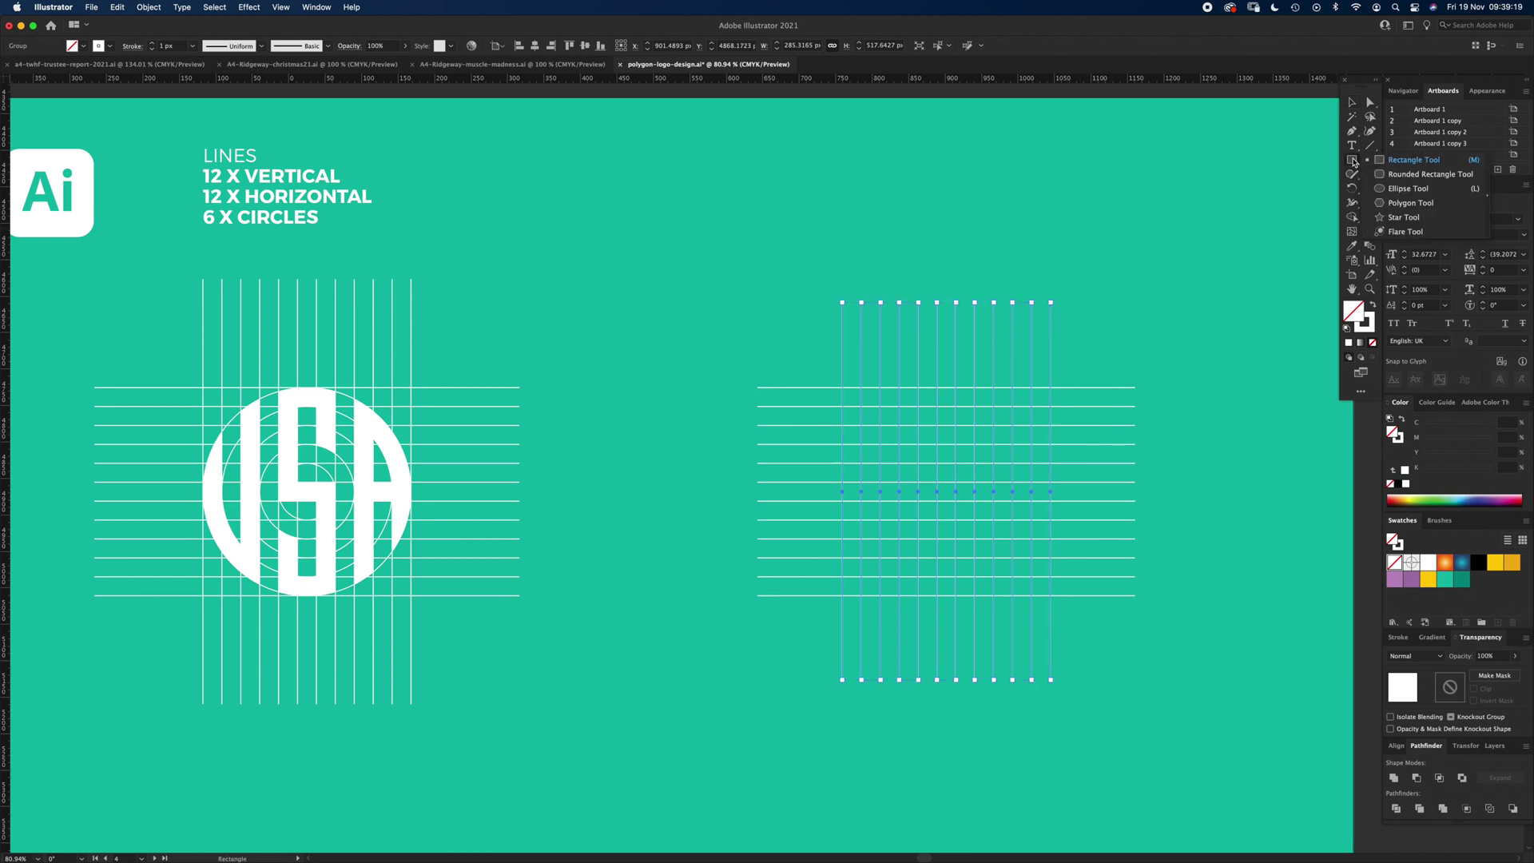
click(1393, 190)
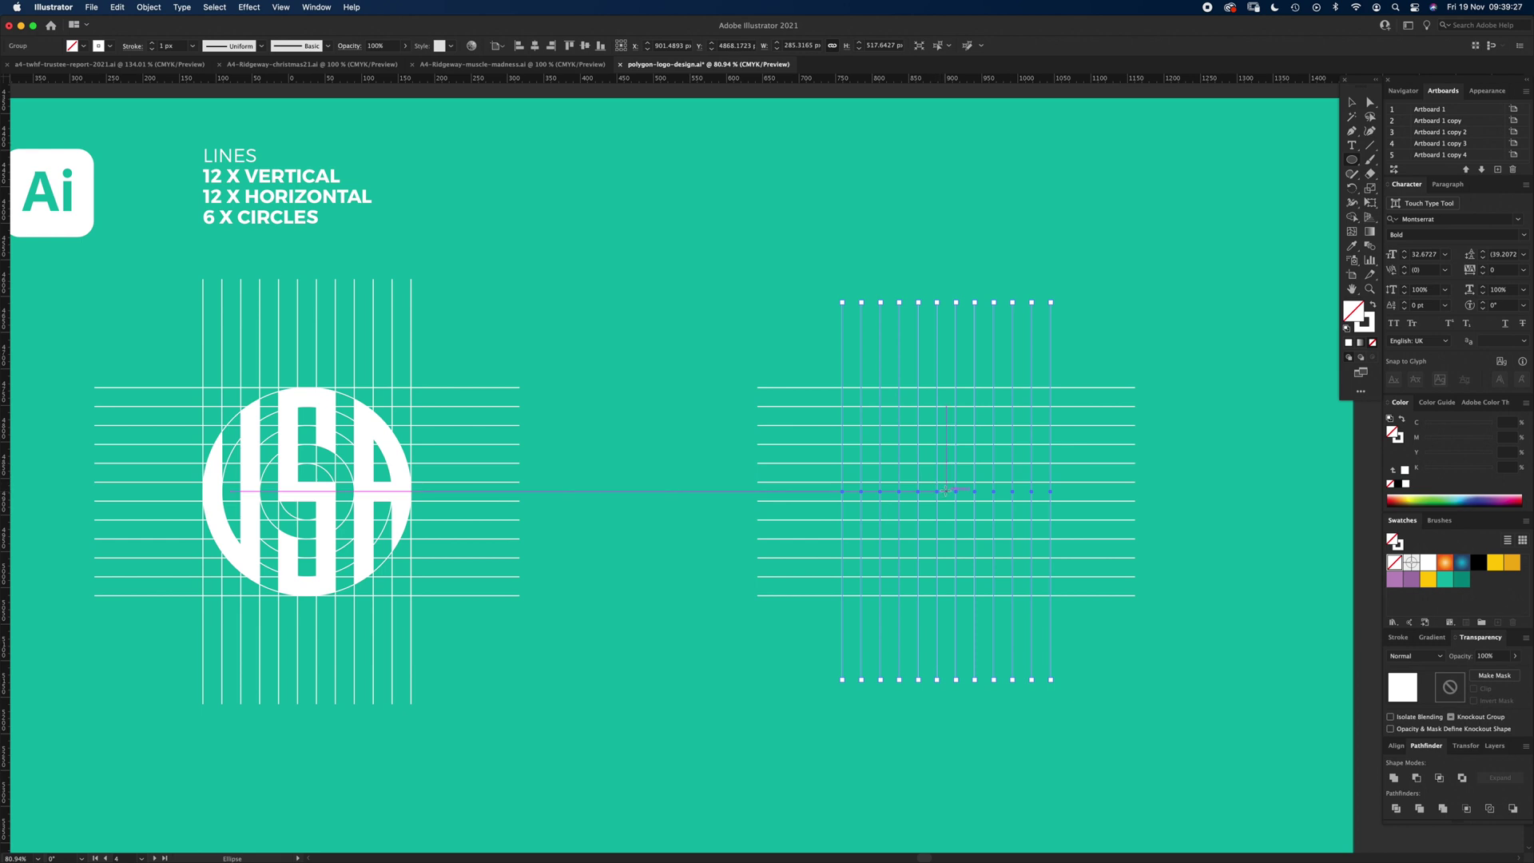
drag(946, 489, 1050, 585)
Step: Move the circle slightly down so that it touches the outermost horizontal and vertical grid lines
key(z)
click(867, 521)
click(824, 503)
key(v)
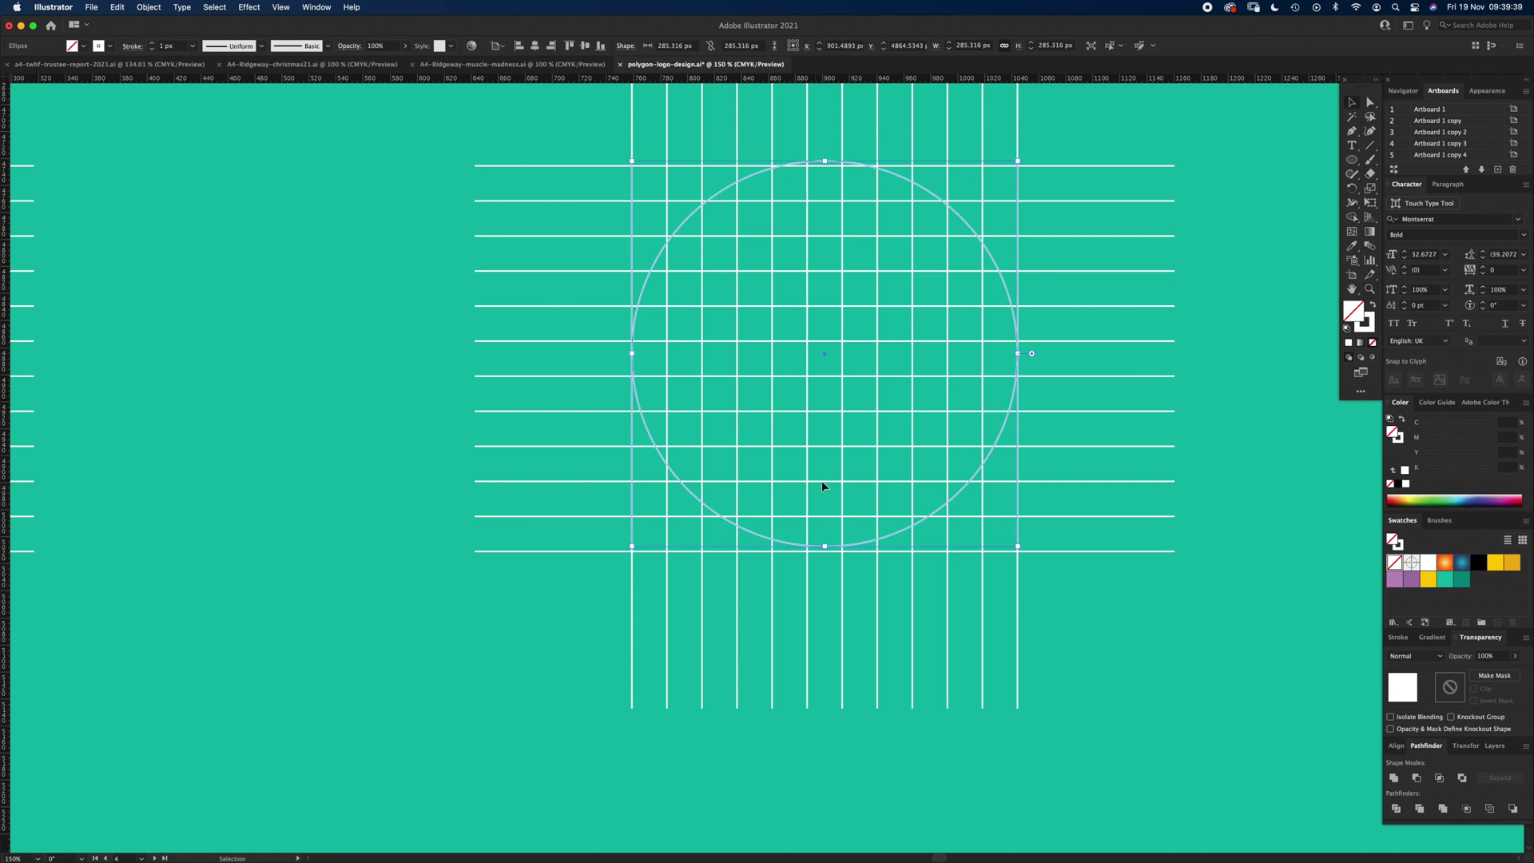
drag(860, 545, 860, 549)
key(a)
key(v)
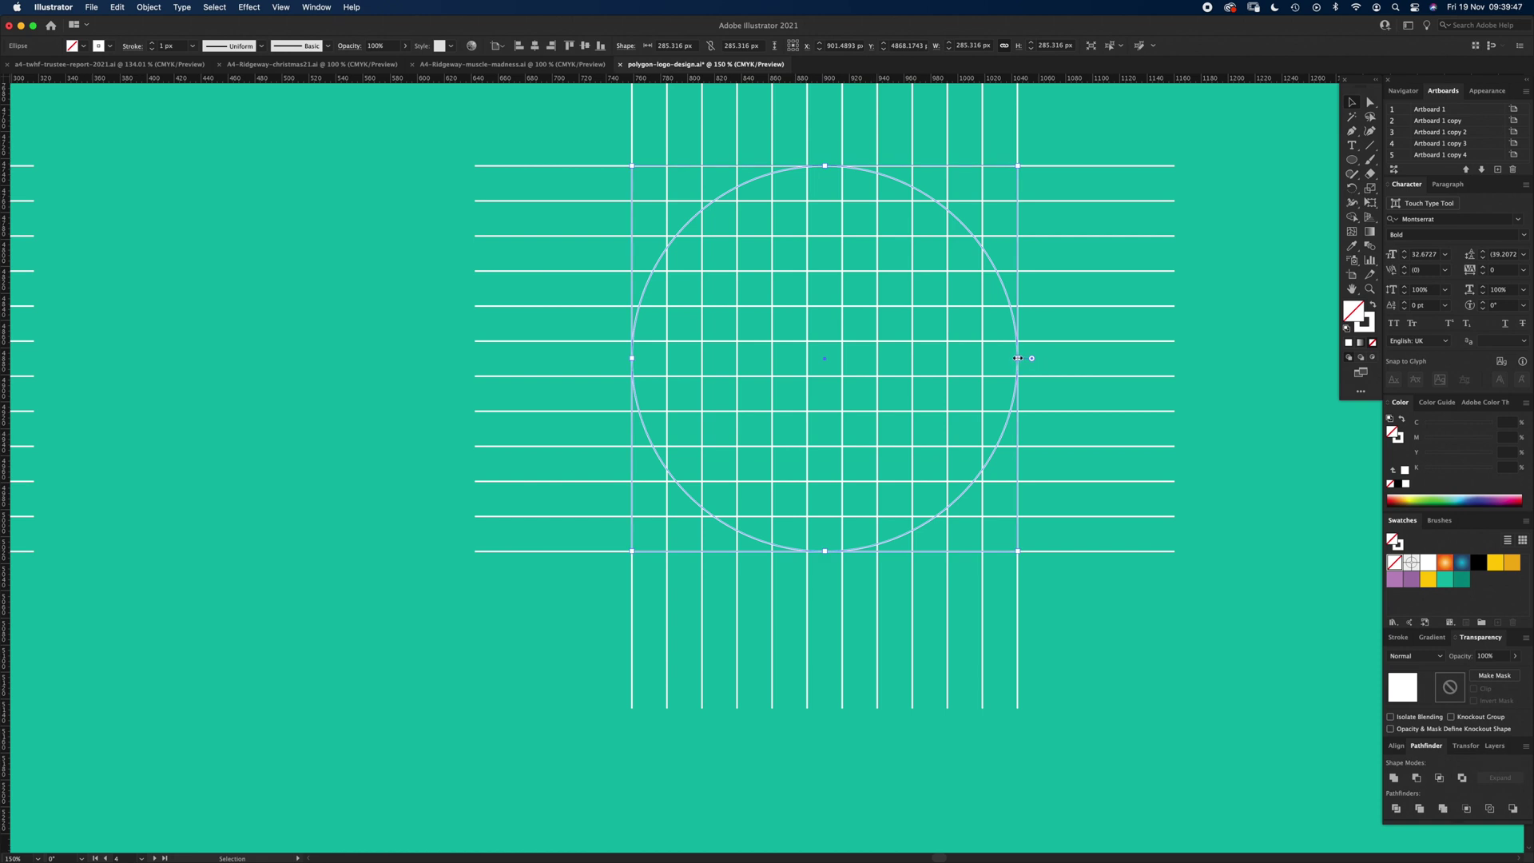
Step: Duplicate the circle in place repeatedly, scaling each copy toward the centre by one grid line, to form six concentric circles
drag(1018, 357, 926, 358)
key(super+c)
key(super+f)
key(super+c)
key(super+f)
key(super+c)
key(super+f)
drag(913, 358, 878, 358)
key(super+z)
key(super+c)
key(super+f)
drag(878, 358, 843, 358)
drag(844, 358, 842, 358)
click(1199, 233)
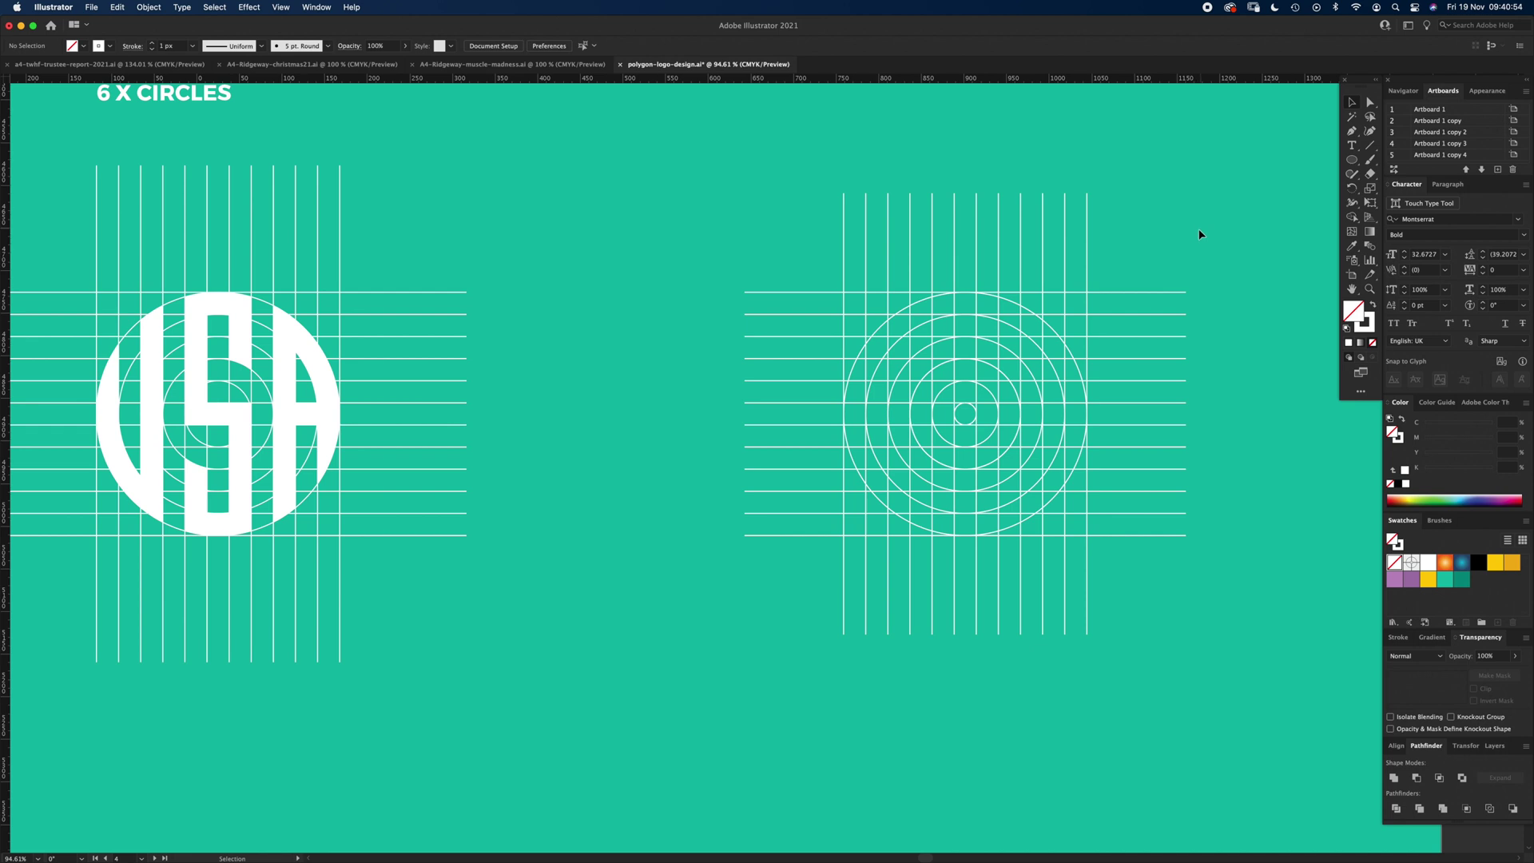
Step: Merge cells of the circular grid into the letters U, S and A with the Shape Builder tool, using white fill and no stroke
drag(780, 591, 840, 534)
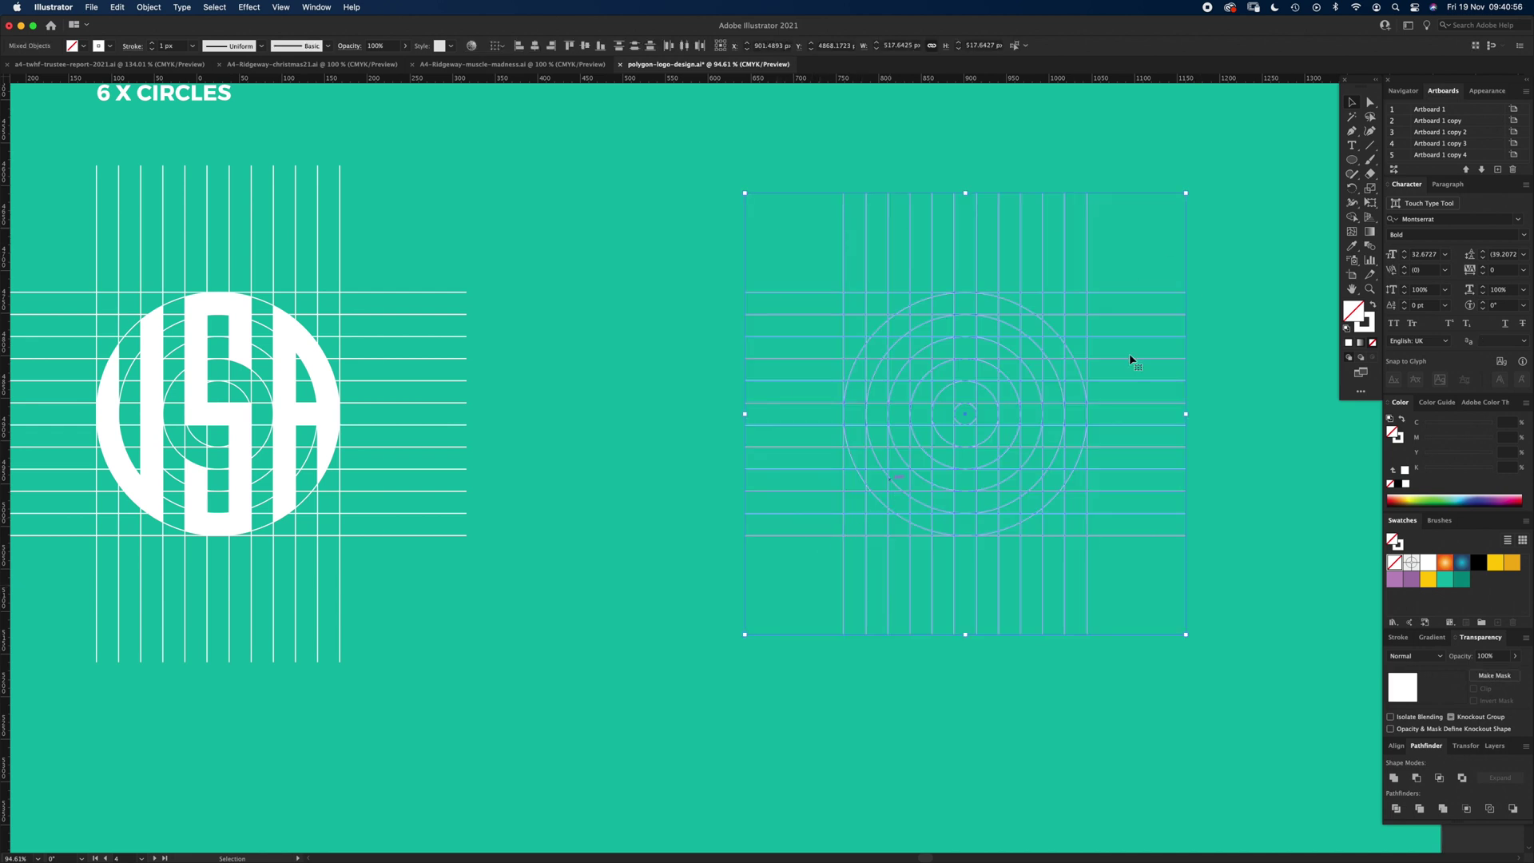
click(1353, 219)
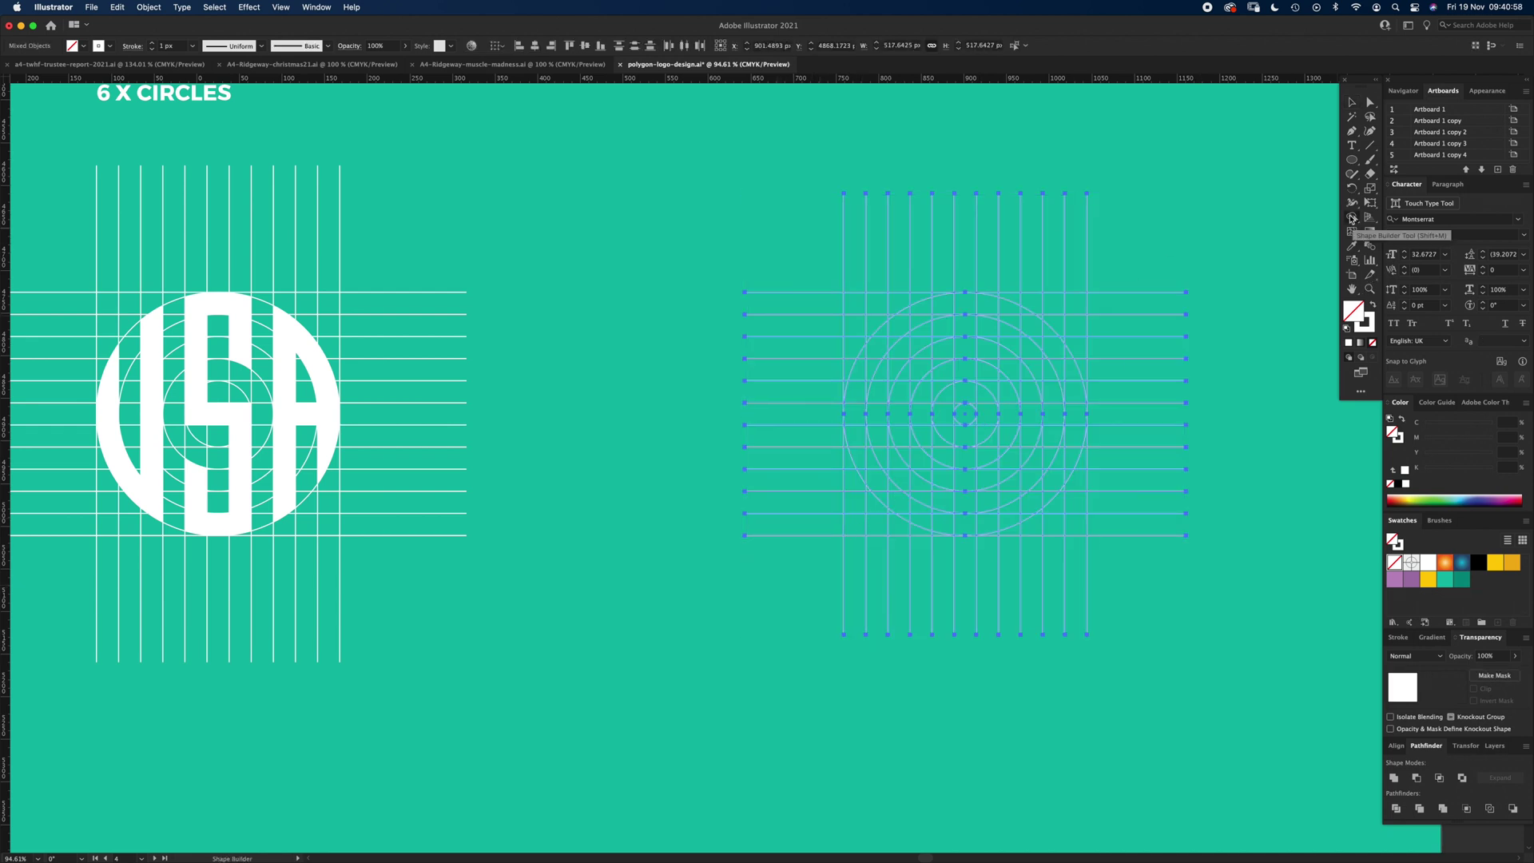
click(1375, 308)
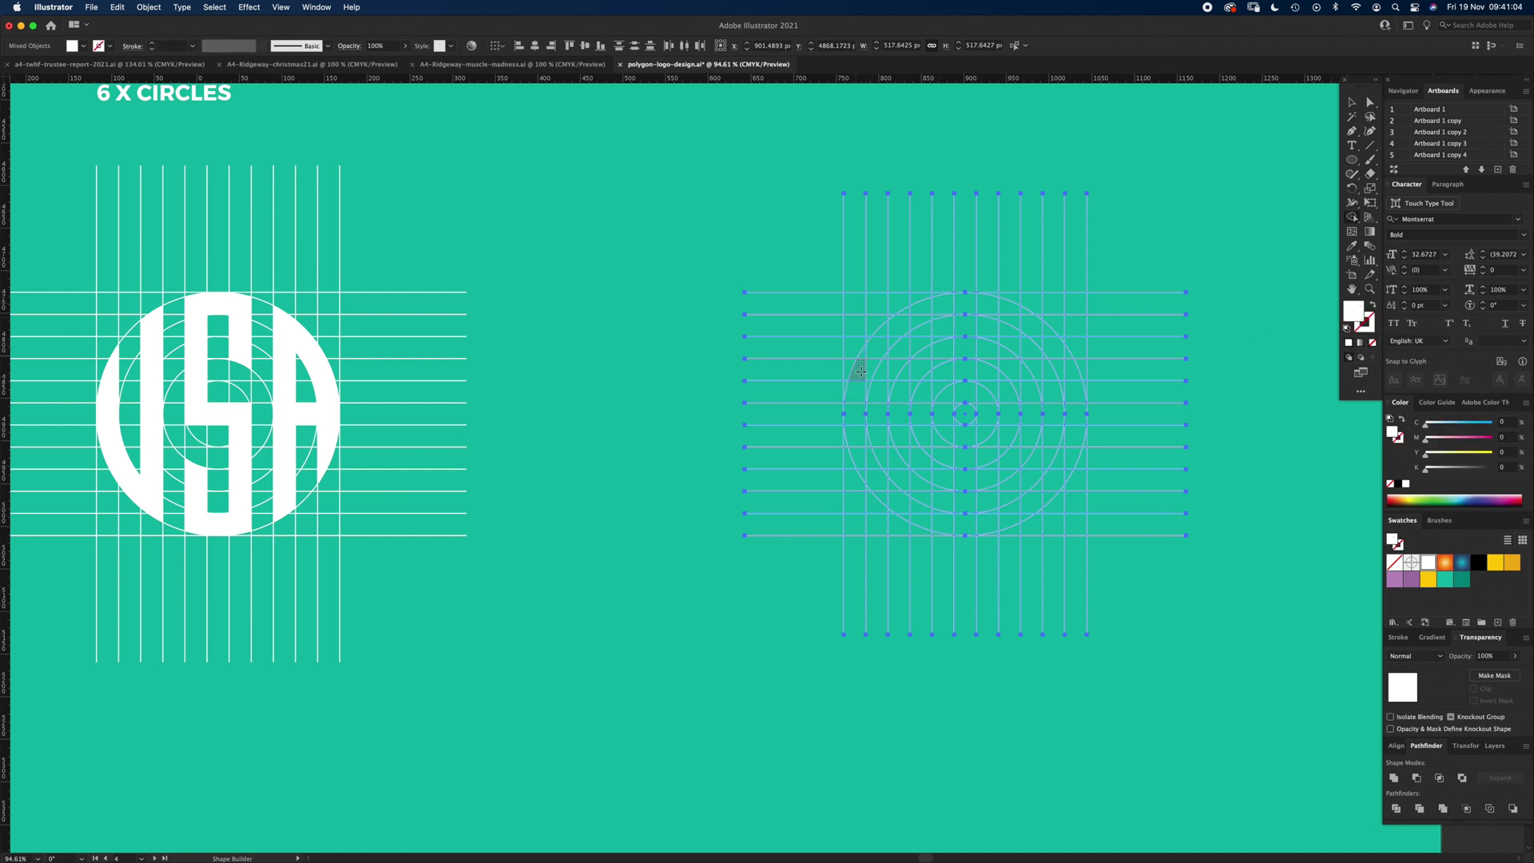
mouse_move(863, 352)
mouse_down()
mouse_move(859, 461)
mouse_move(896, 505)
mouse_move(900, 306)
mouse_move(988, 476)
mouse_move(942, 519)
mouse_move(951, 447)
mouse_up()
scroll(963, 422, up, 1)
mouse_move(1043, 308)
mouse_down()
mouse_move(1043, 513)
mouse_move(1066, 330)
mouse_move(1083, 353)
mouse_move(1081, 458)
mouse_move(1085, 355)
mouse_move(1067, 412)
mouse_up()
key(super+z)
drag(975, 408, 1075, 406)
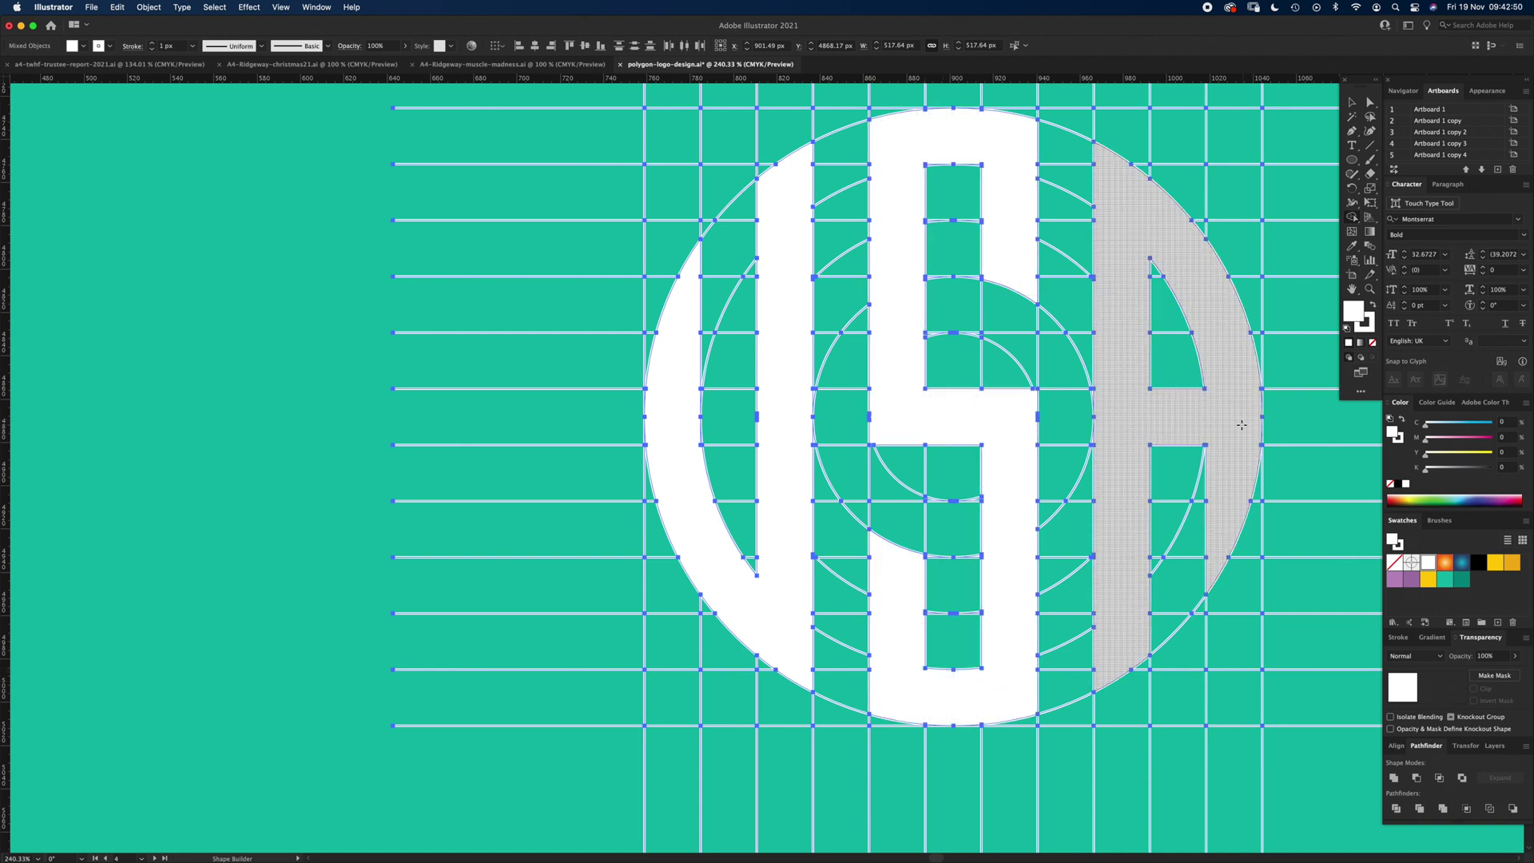
click(1241, 424)
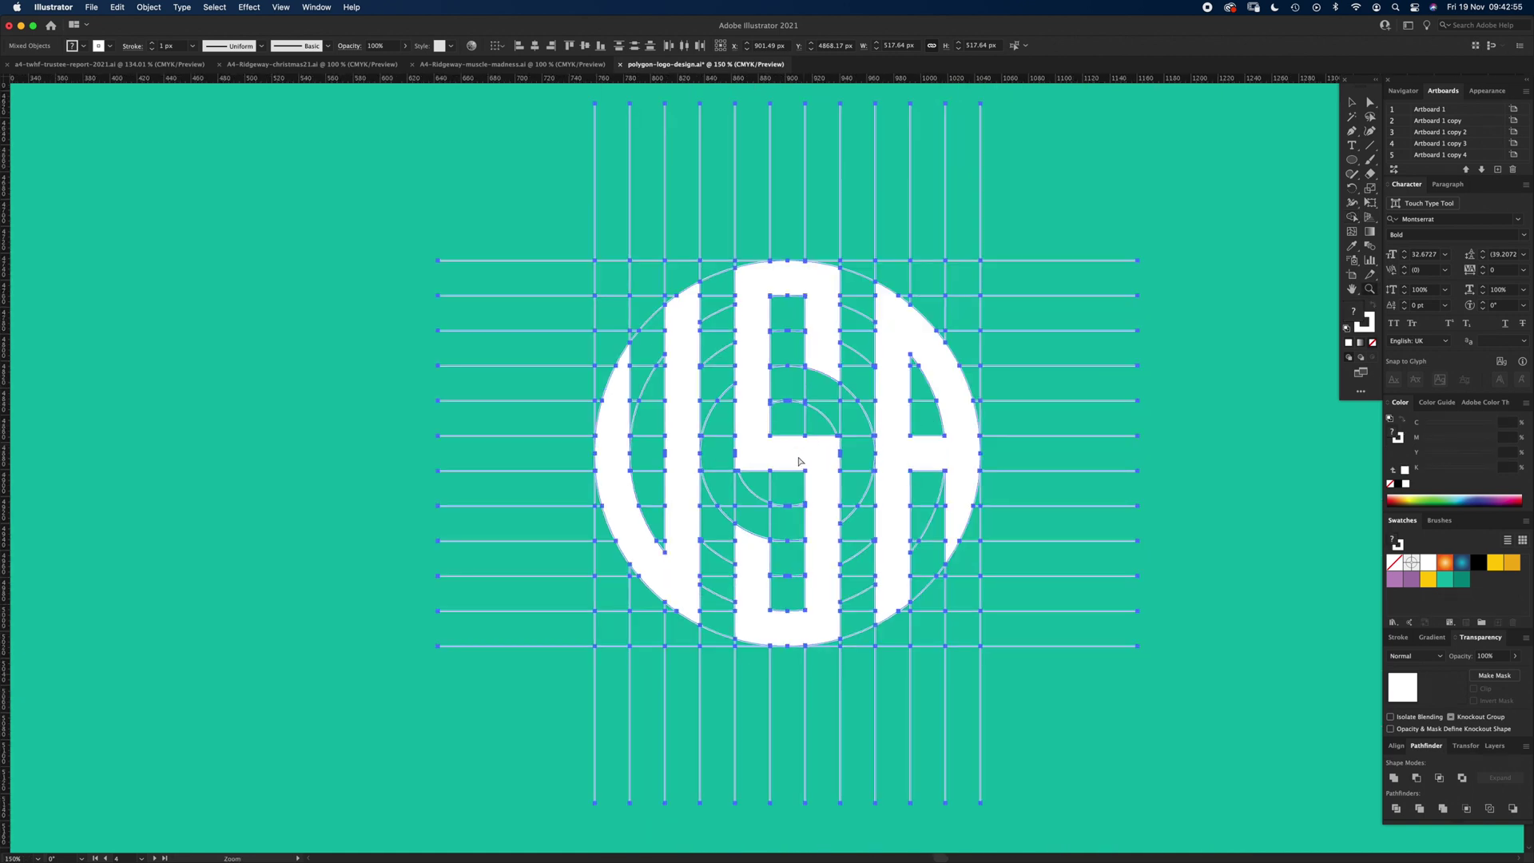
Step: Delete the grid lines and circles around the circular USA lettering, keeping only the white U, S and A shapes
key(a)
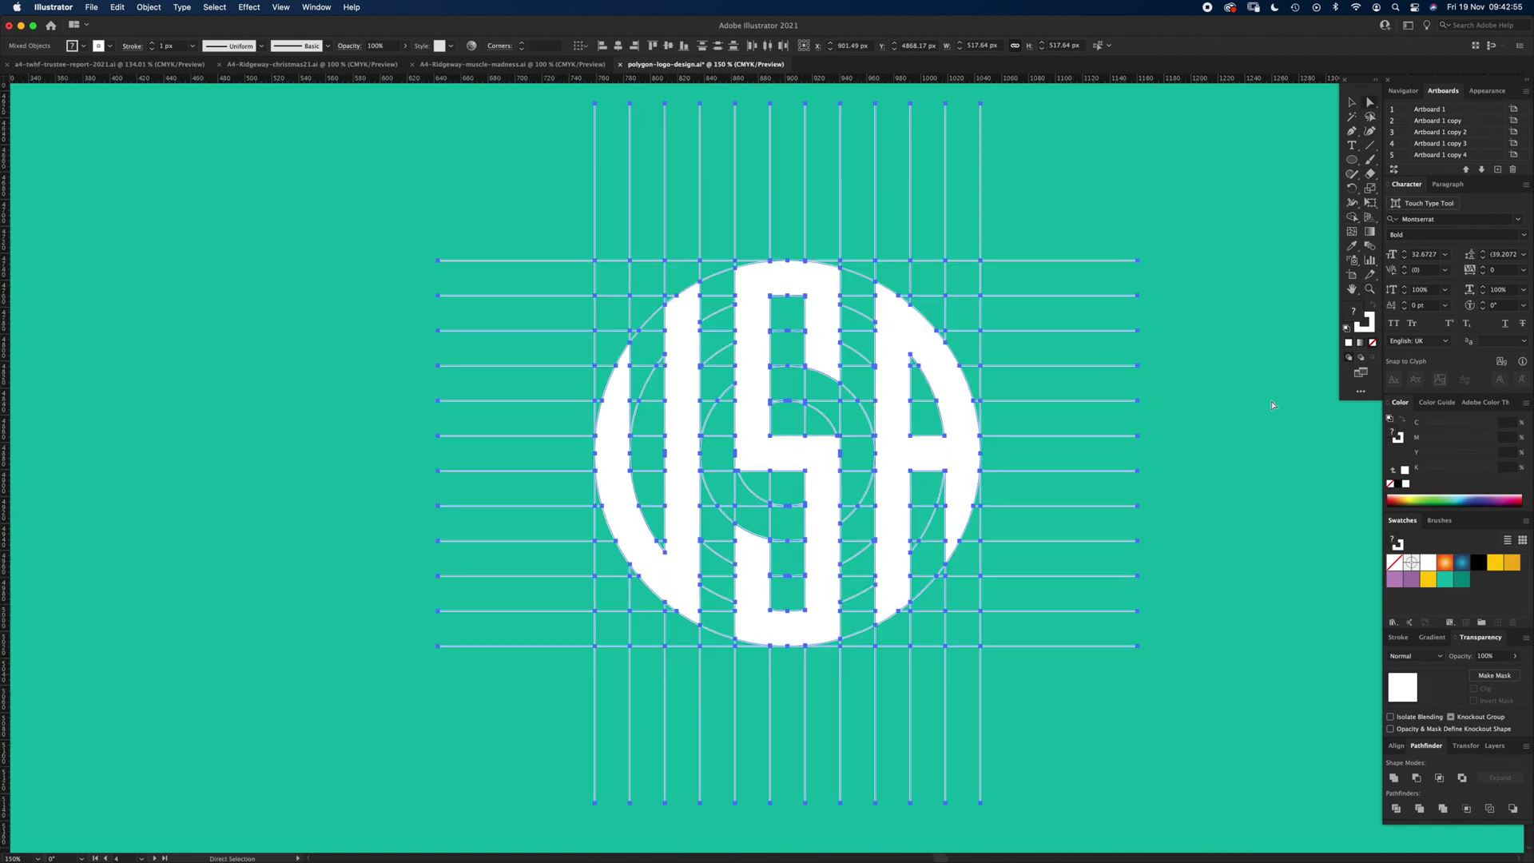
click(1274, 404)
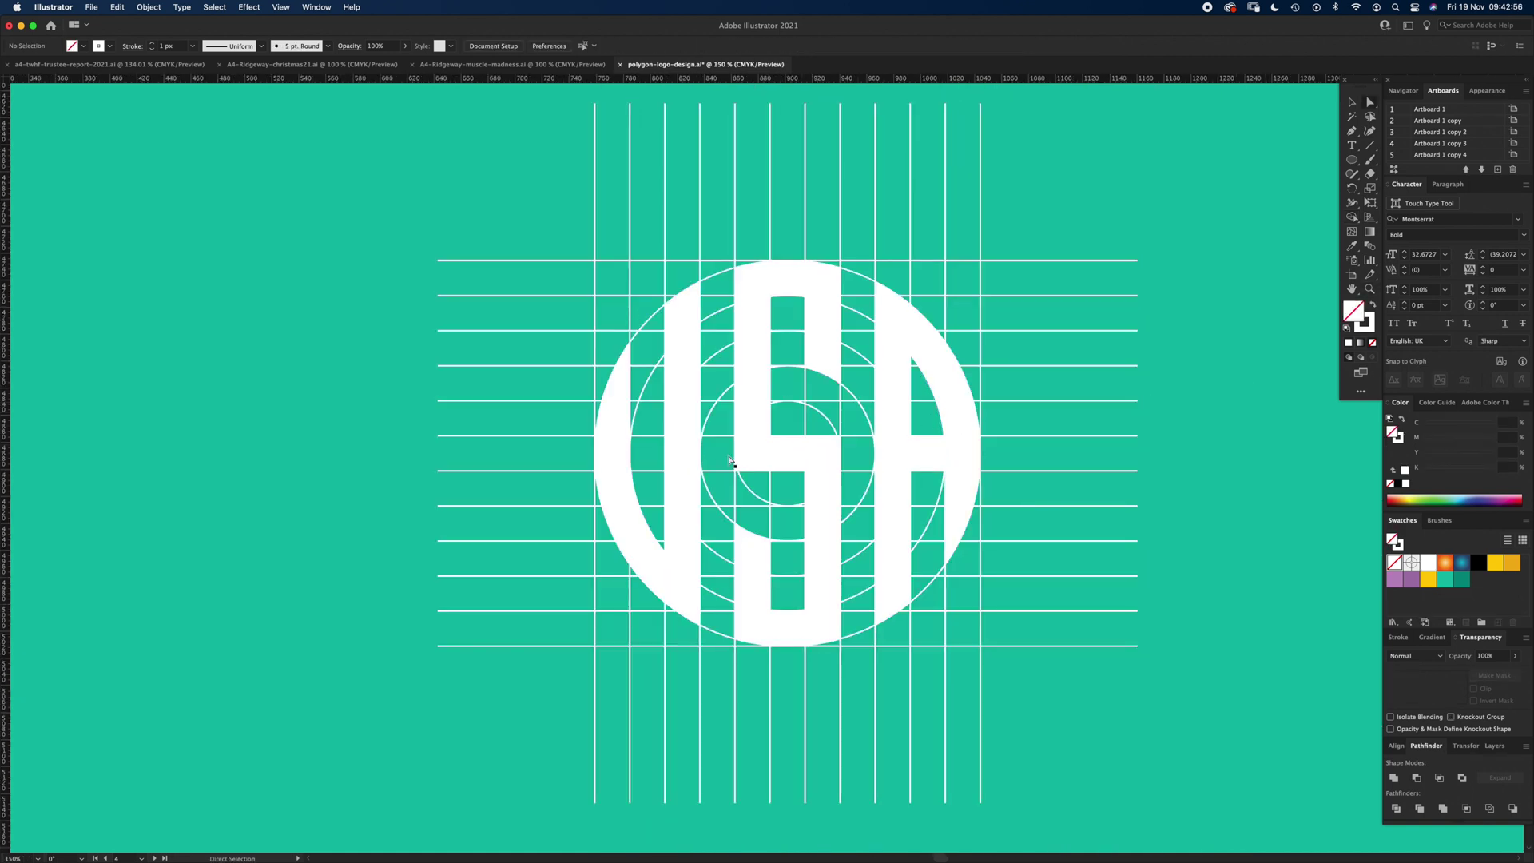
click(683, 477)
shift+click(781, 454)
shift+click(893, 446)
shift+click(894, 446)
drag(520, 180, 1181, 716)
key(Delete)
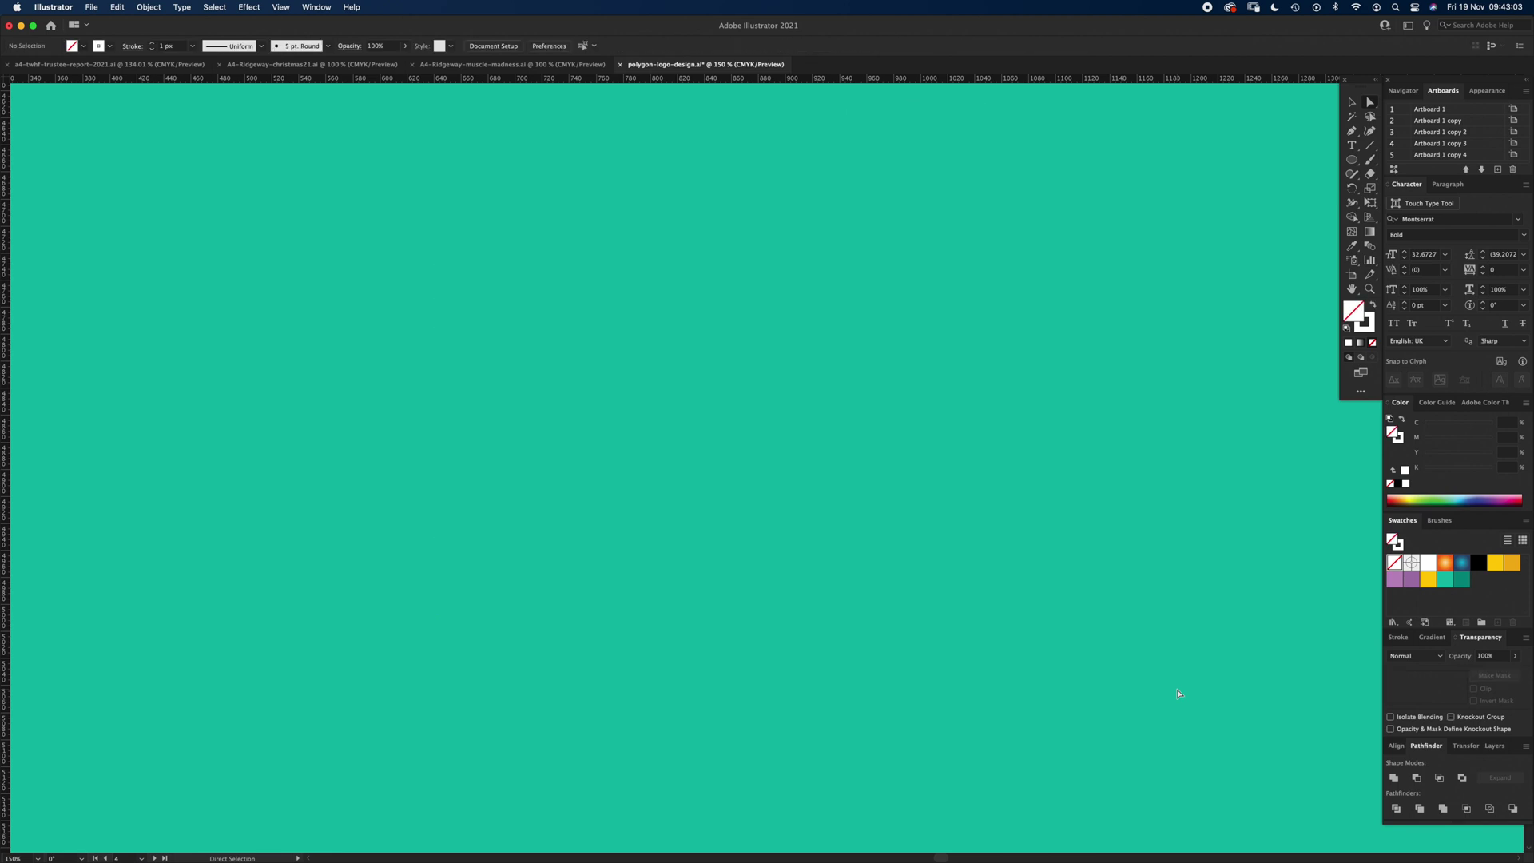
key(super+z)
key(super+z)
click(1042, 416)
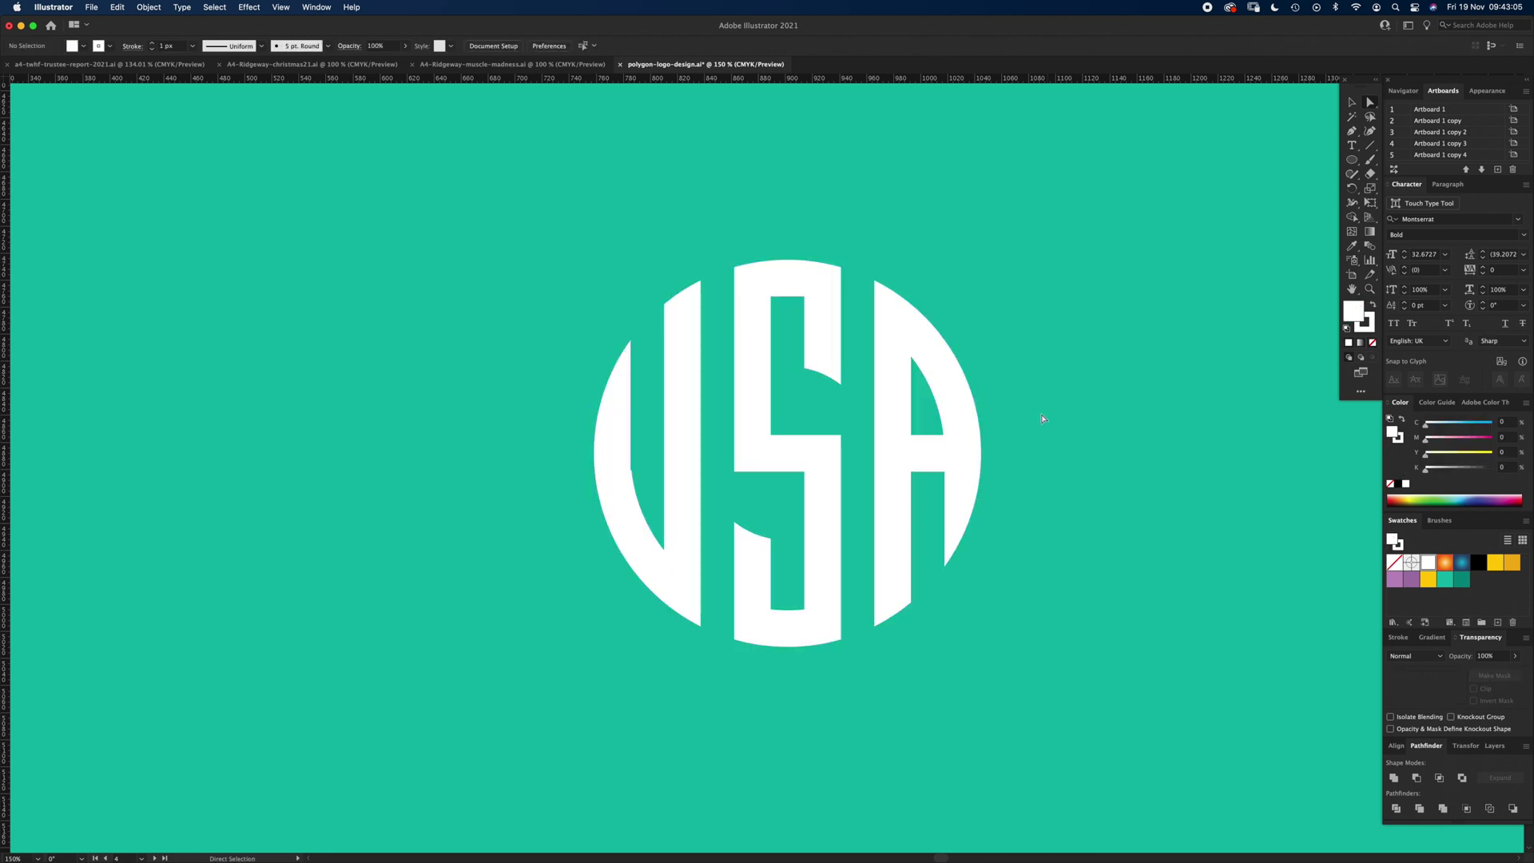
Step: Draw a vertical white line about 587 px tall beside the cube logo example and duplicate it about 27 px to the right
alt+super+click(705, 595)
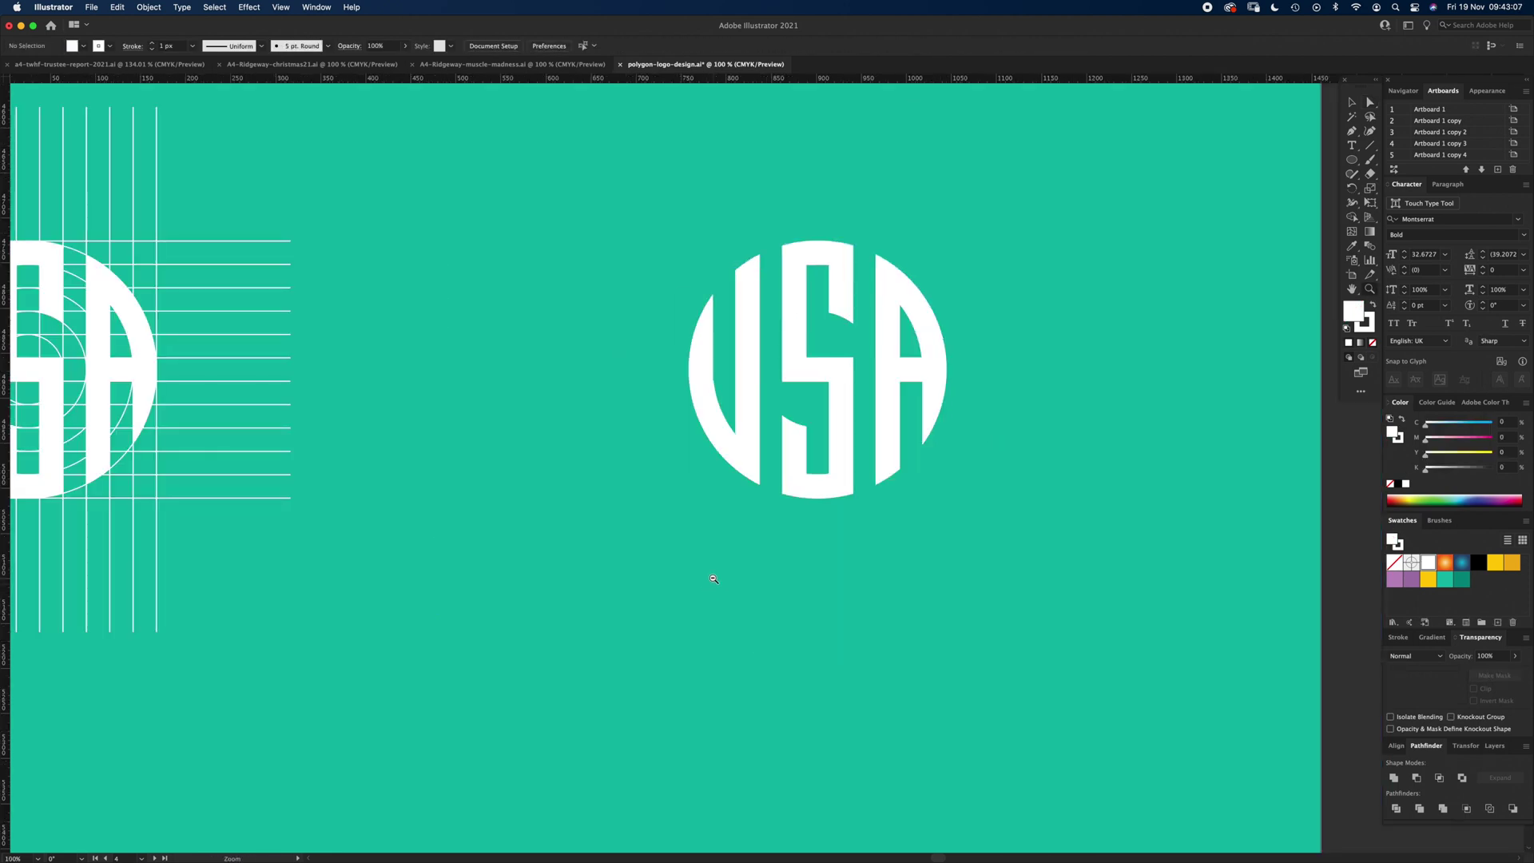
alt+click(713, 579)
alt+click(713, 578)
drag(644, 743, 664, 278)
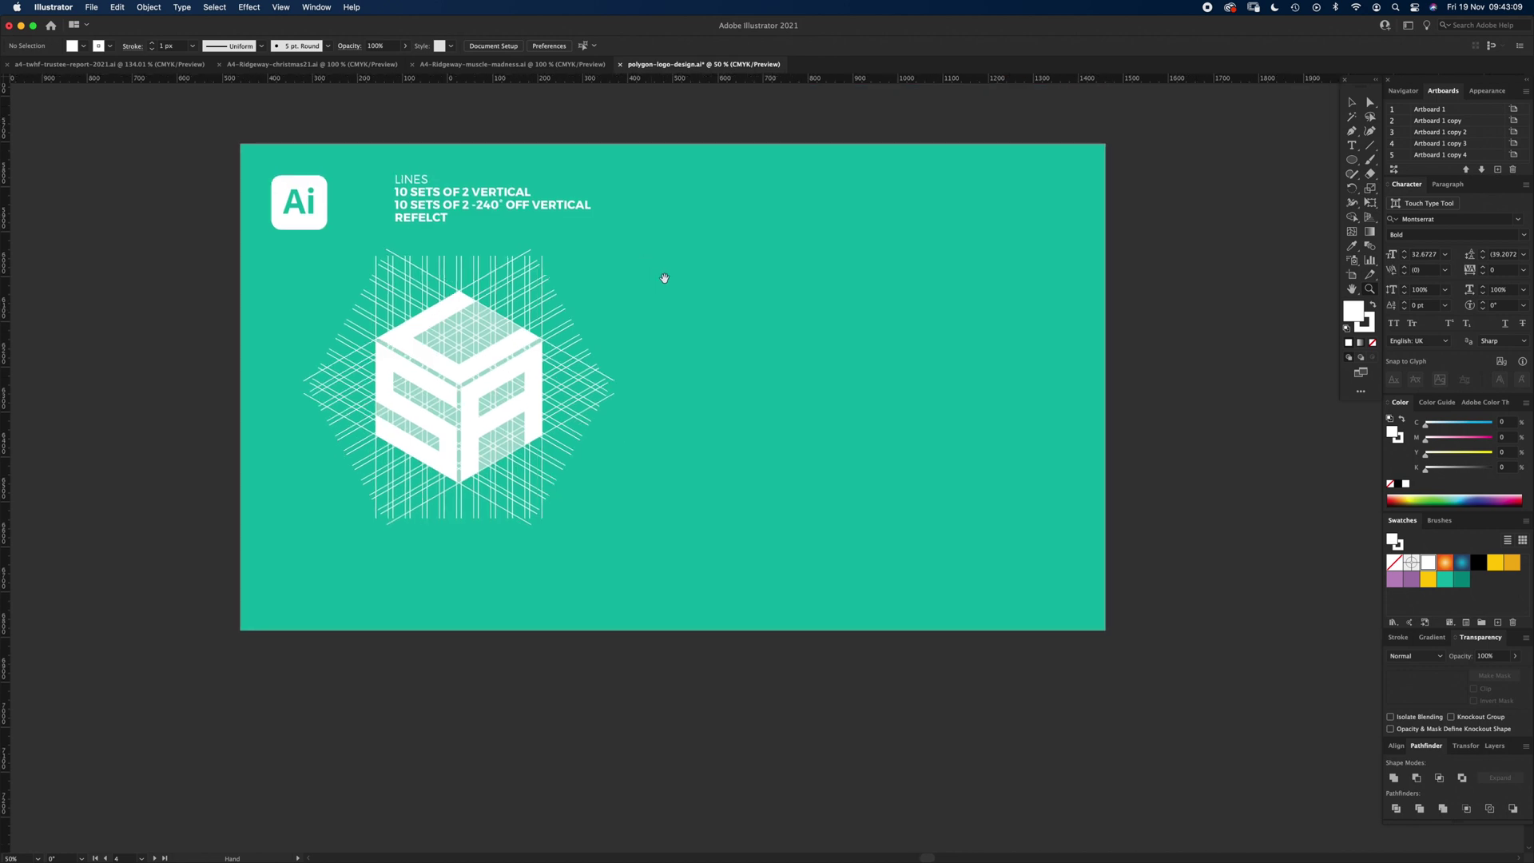
drag(744, 342, 802, 394)
key(v)
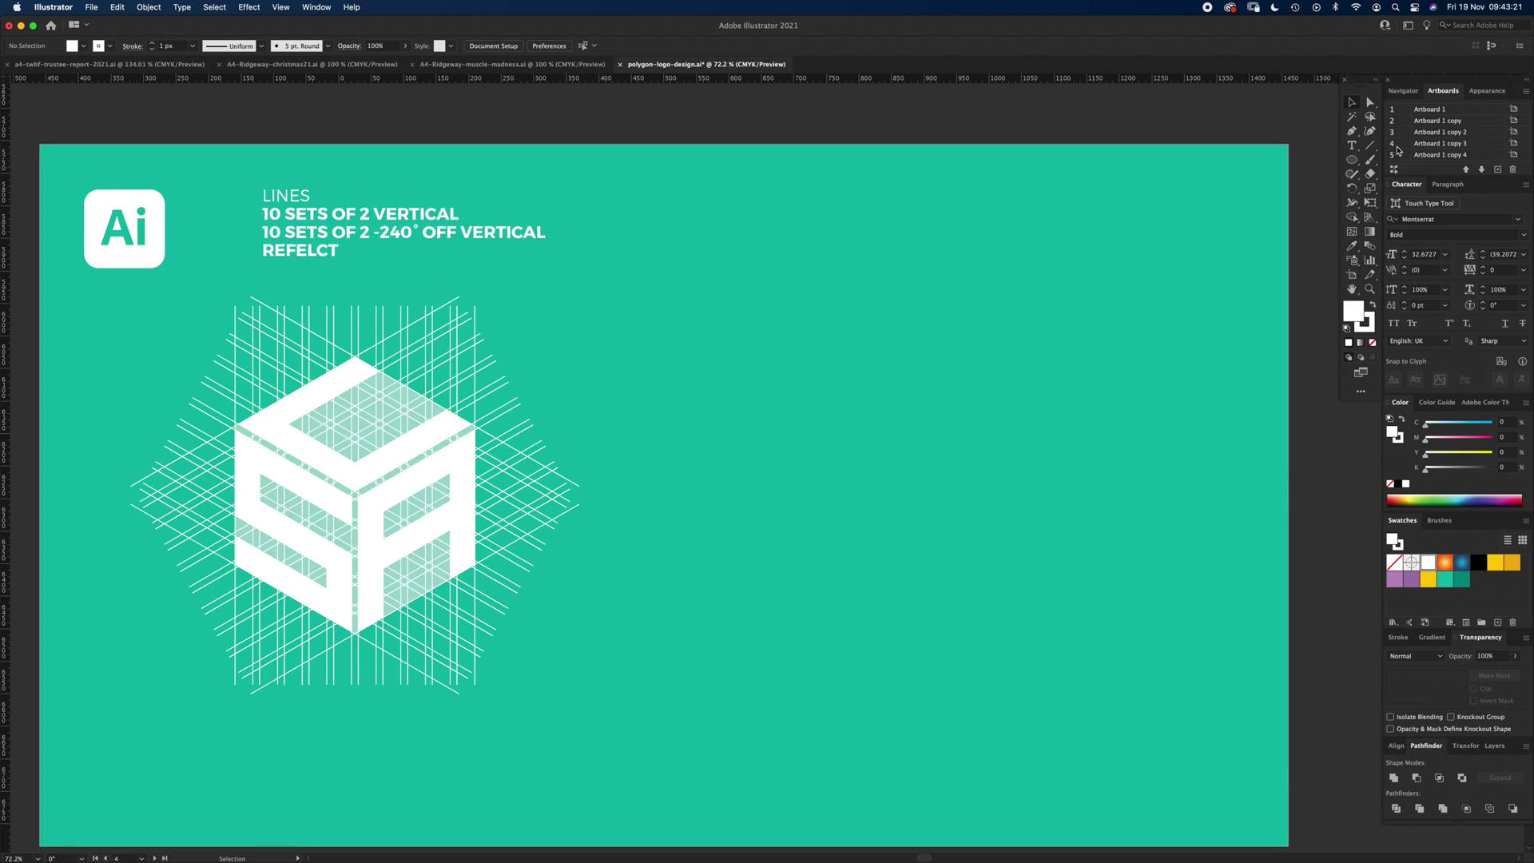
click(1371, 146)
drag(763, 307, 764, 687)
key(v)
click(803, 496)
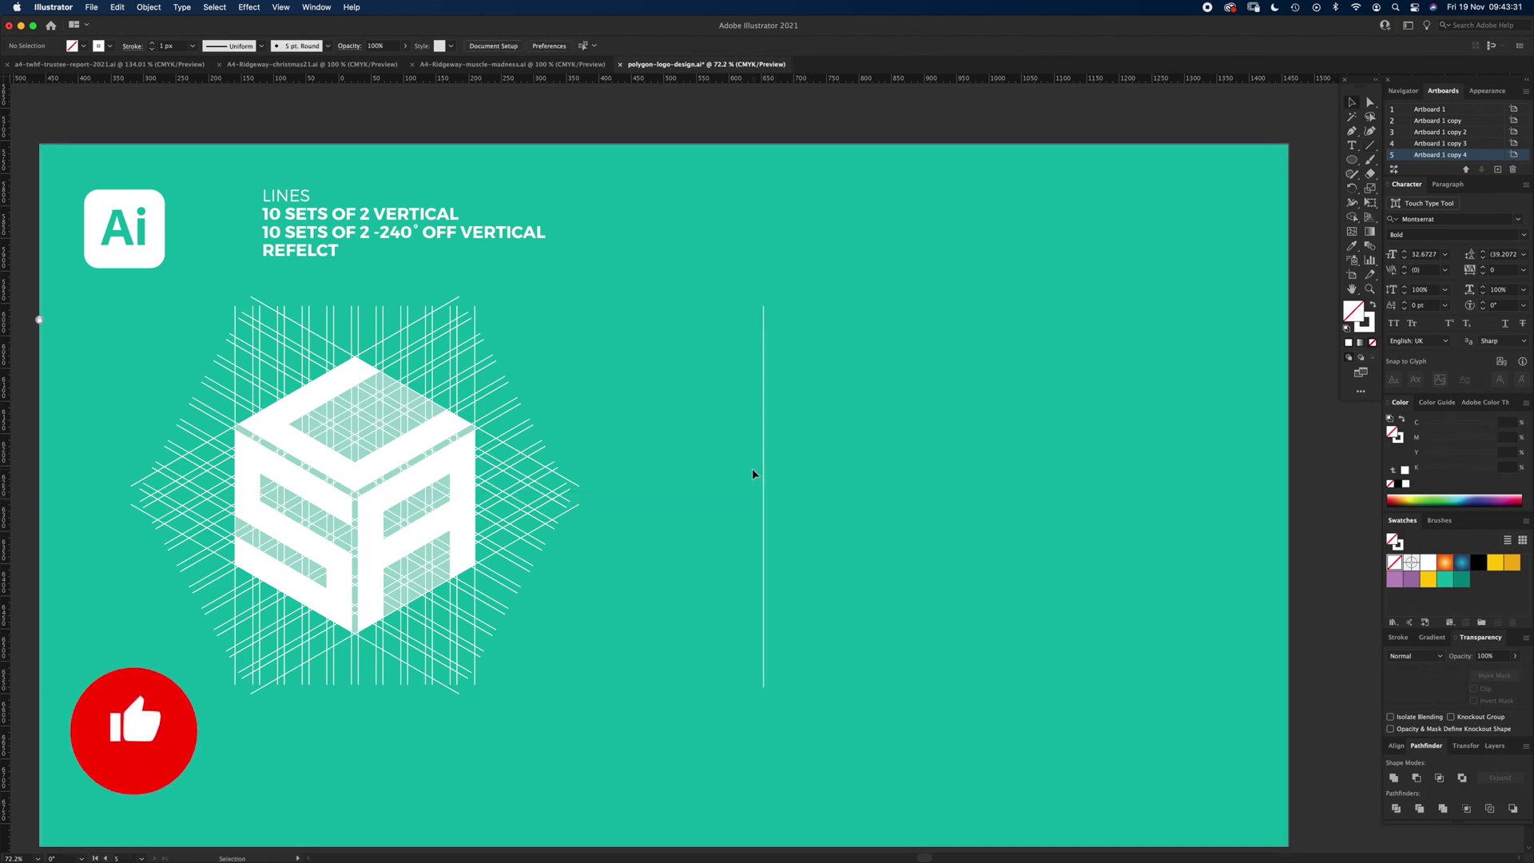
drag(764, 471, 783, 468)
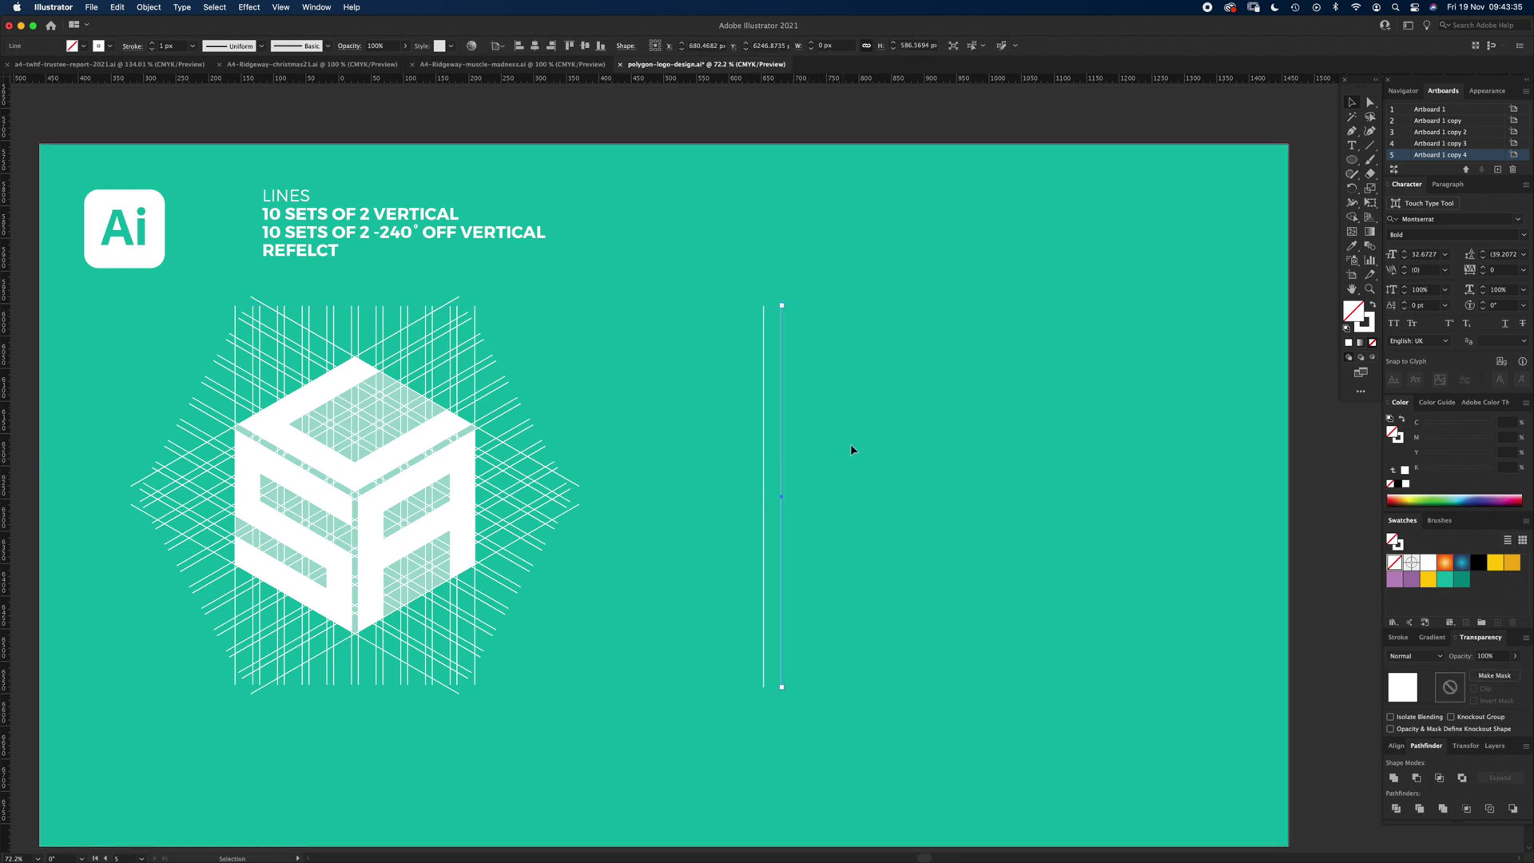
Step: Duplicate the vertical line pair about 38 px to the right and repeat the copy to make ten evenly spaced pairs
key(super+a)
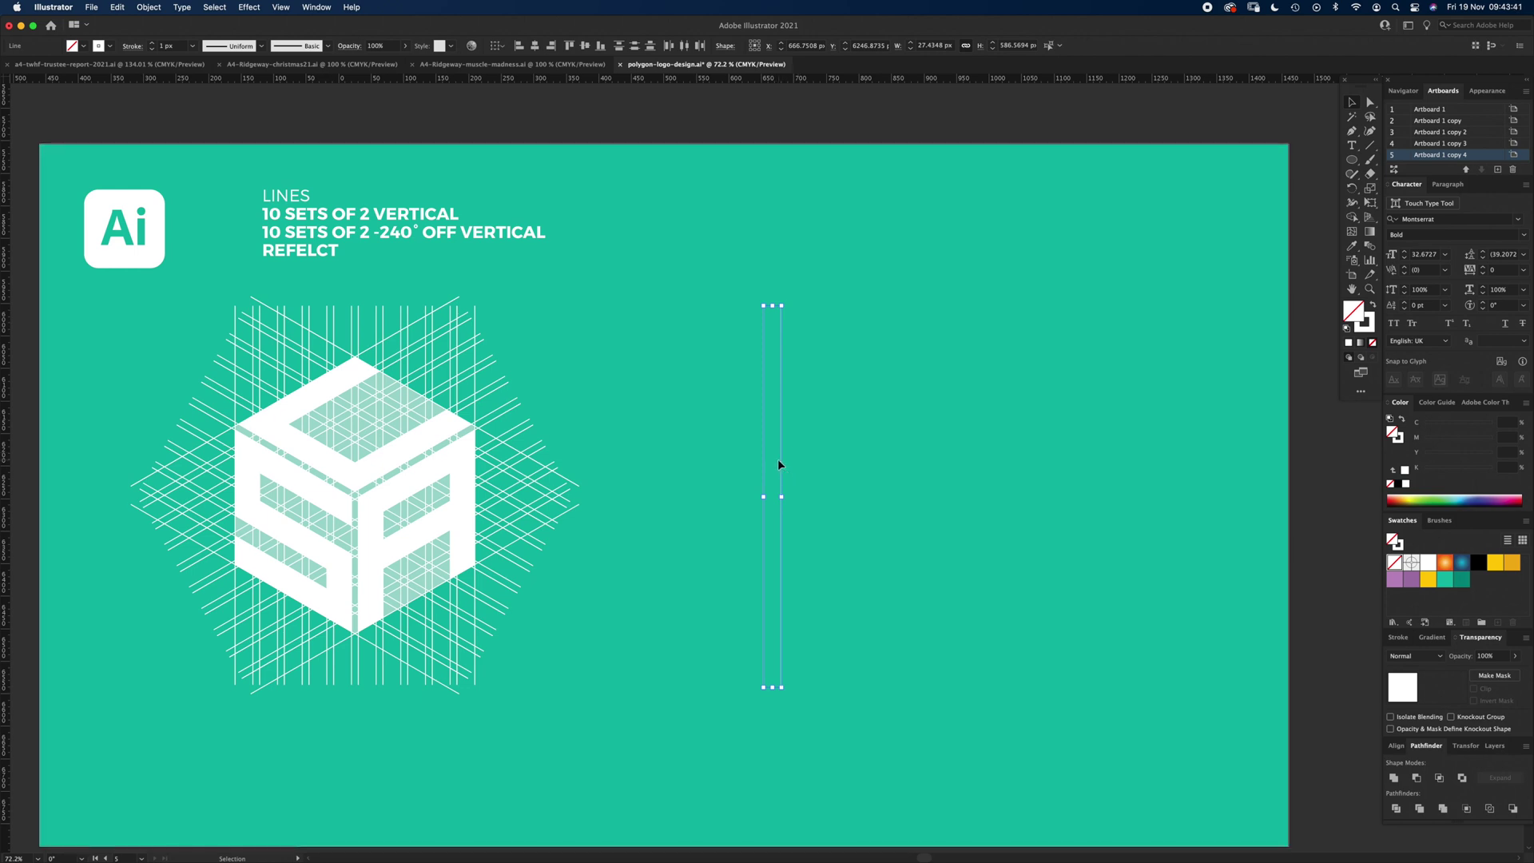
drag(807, 466, 806, 462)
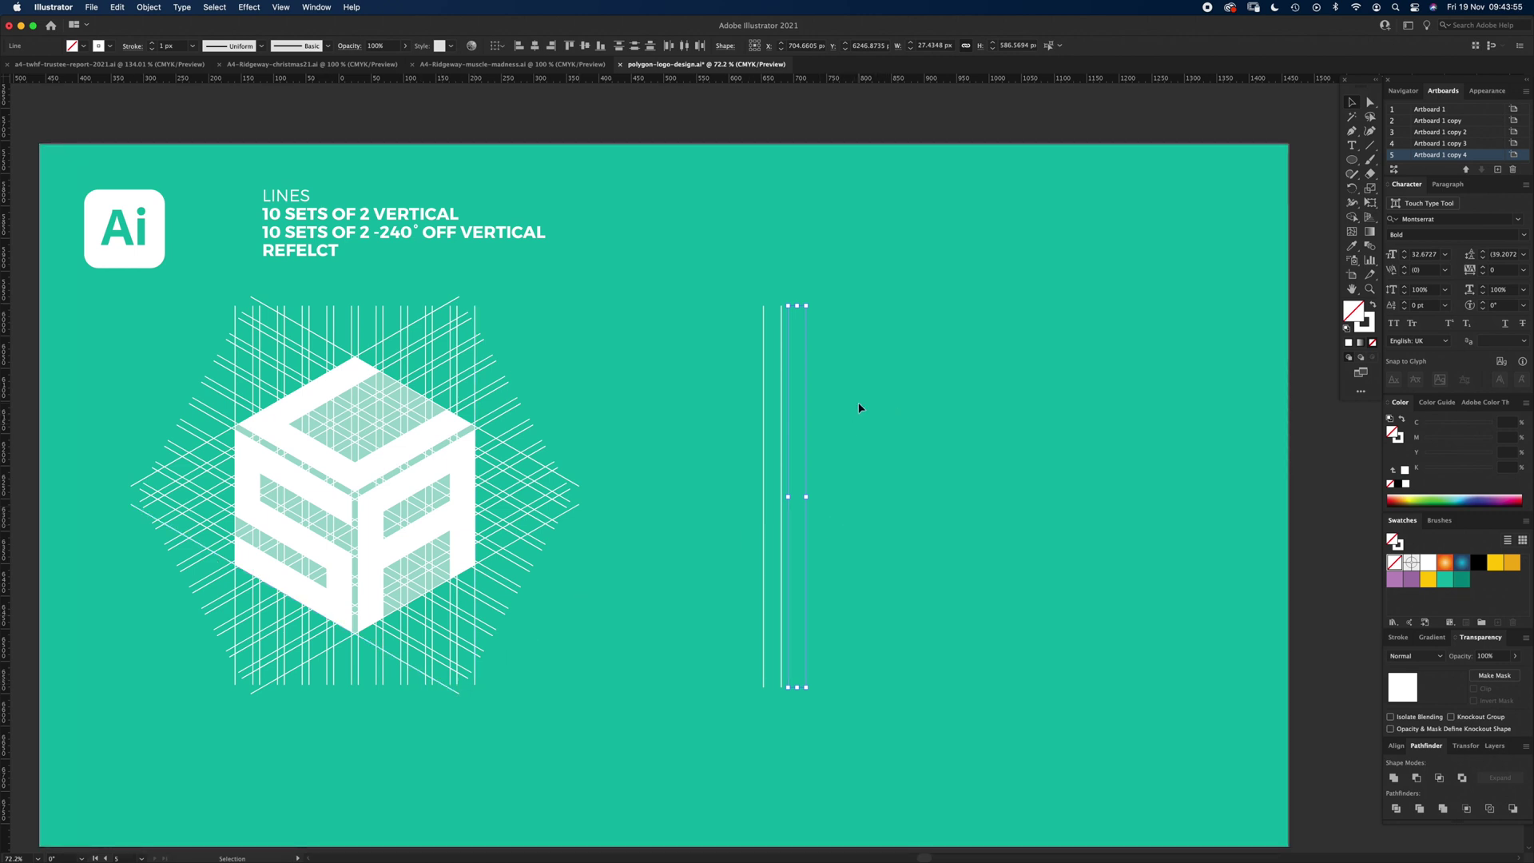
key(super+d)
key(super+d)
key(super+d)
key(super+d)
key(super+d)
key(super+d)
key(super+d)
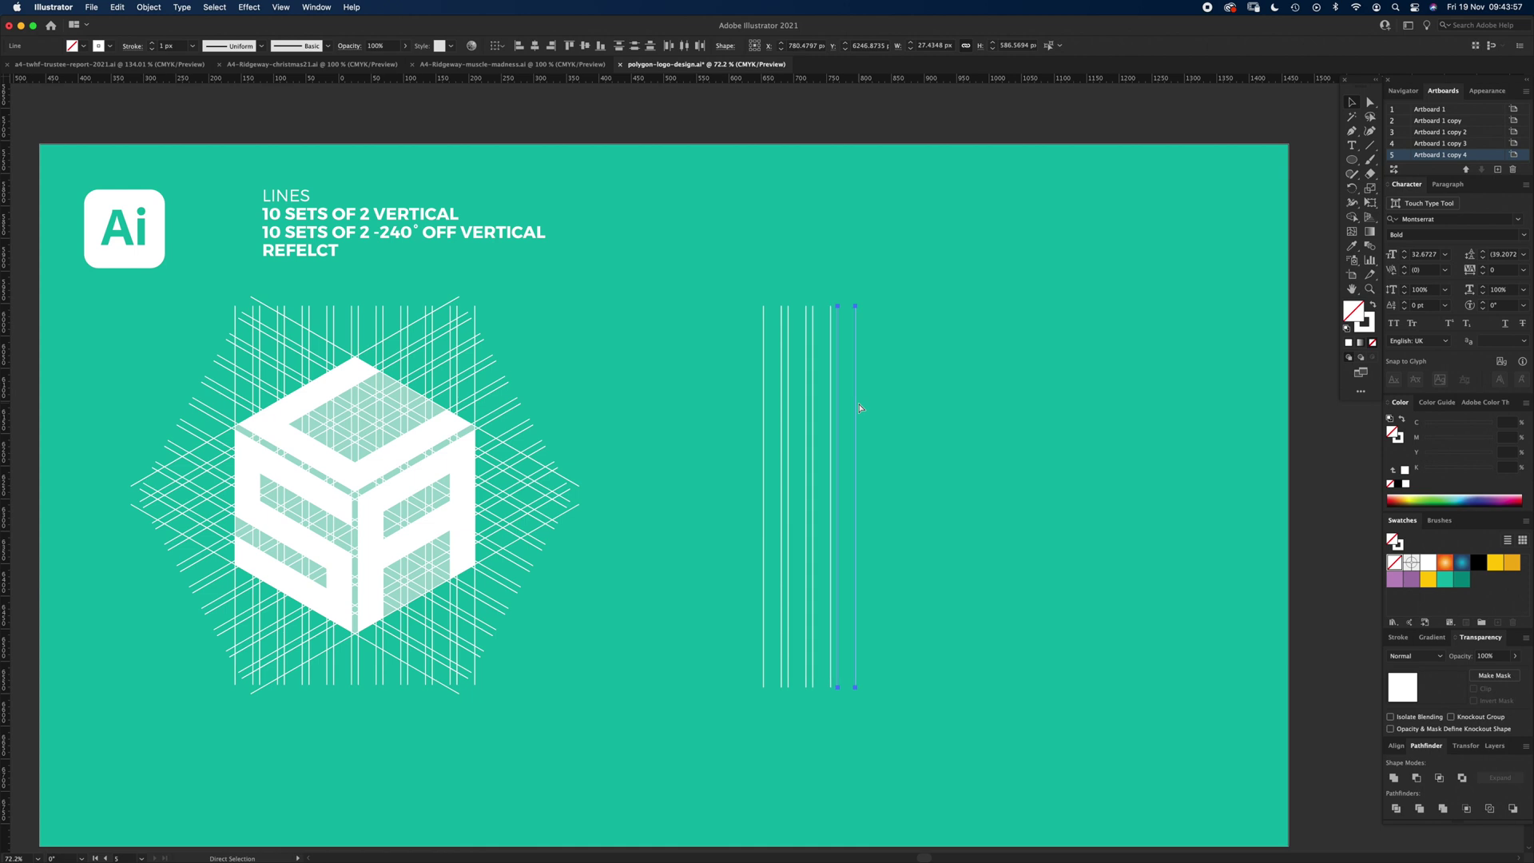
key(super+d)
click(1109, 496)
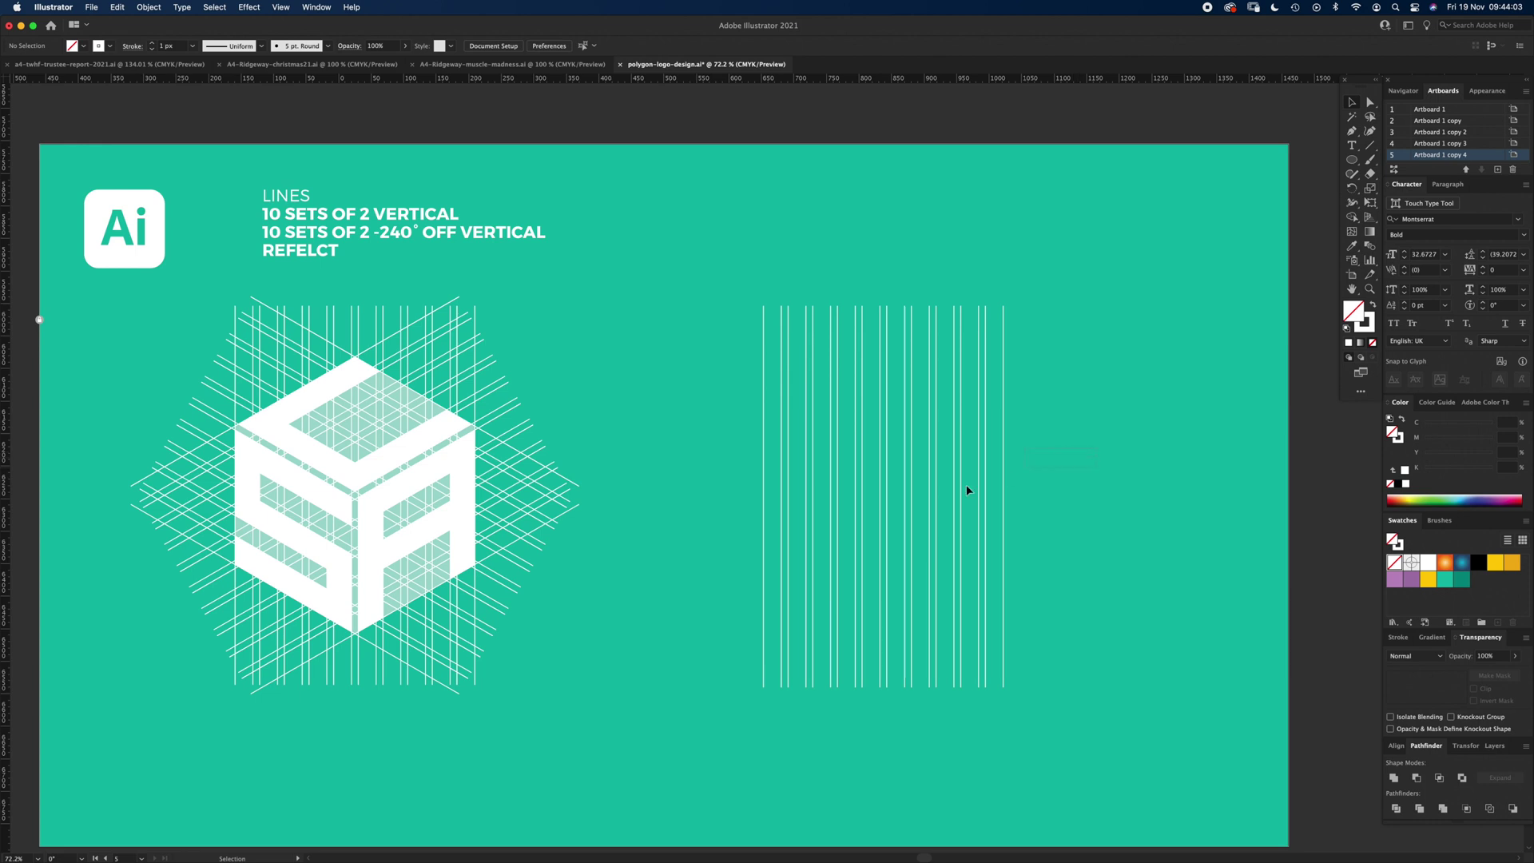
Step: Group the ten vertical line pairs and rotate a copy of the group by -240°
drag(736, 536, 727, 533)
key(super+g)
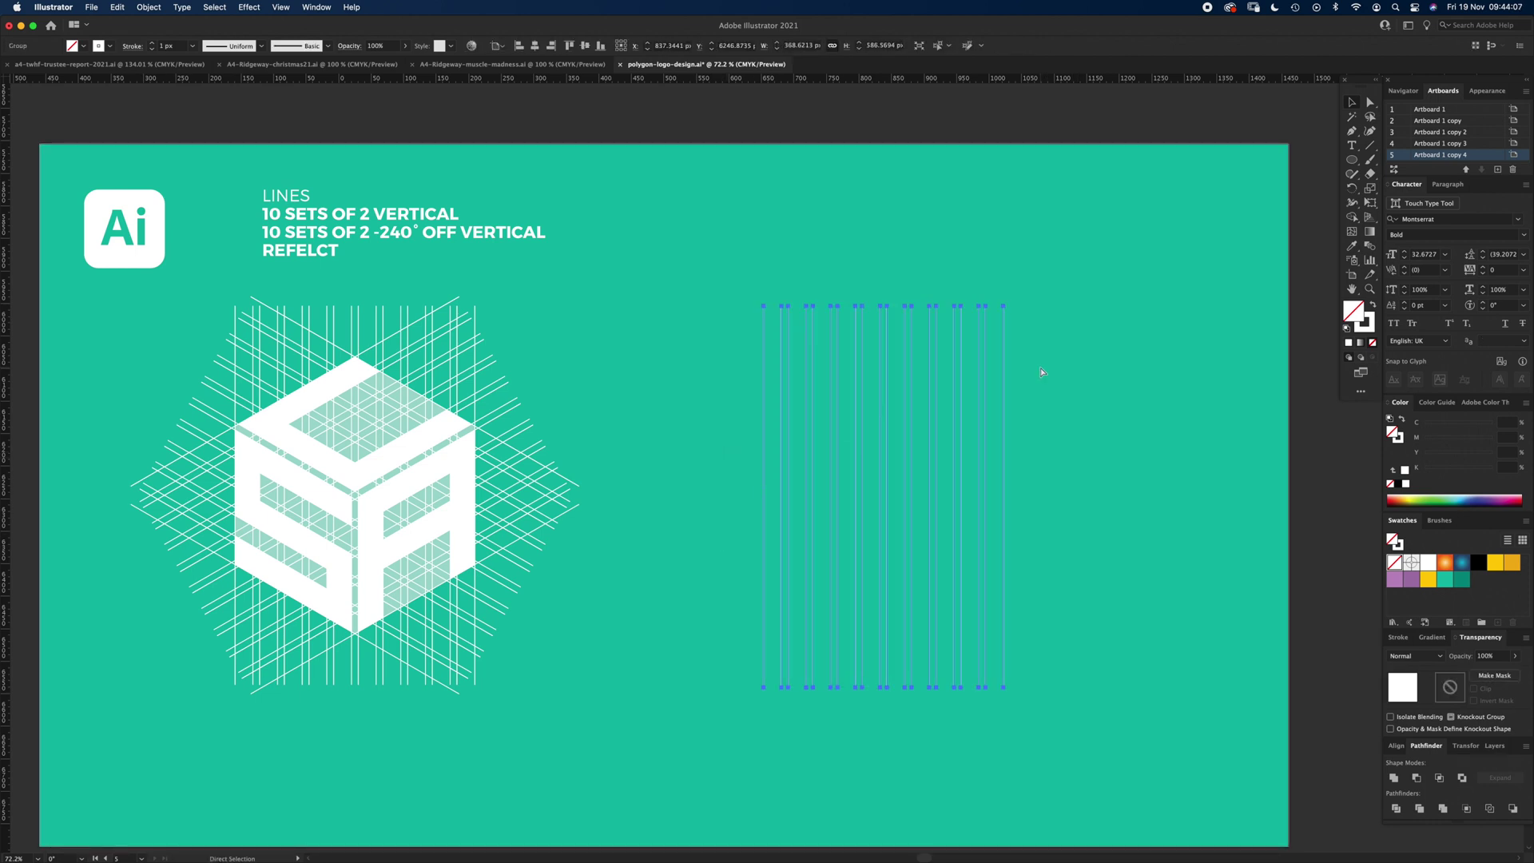
double_click(1352, 188)
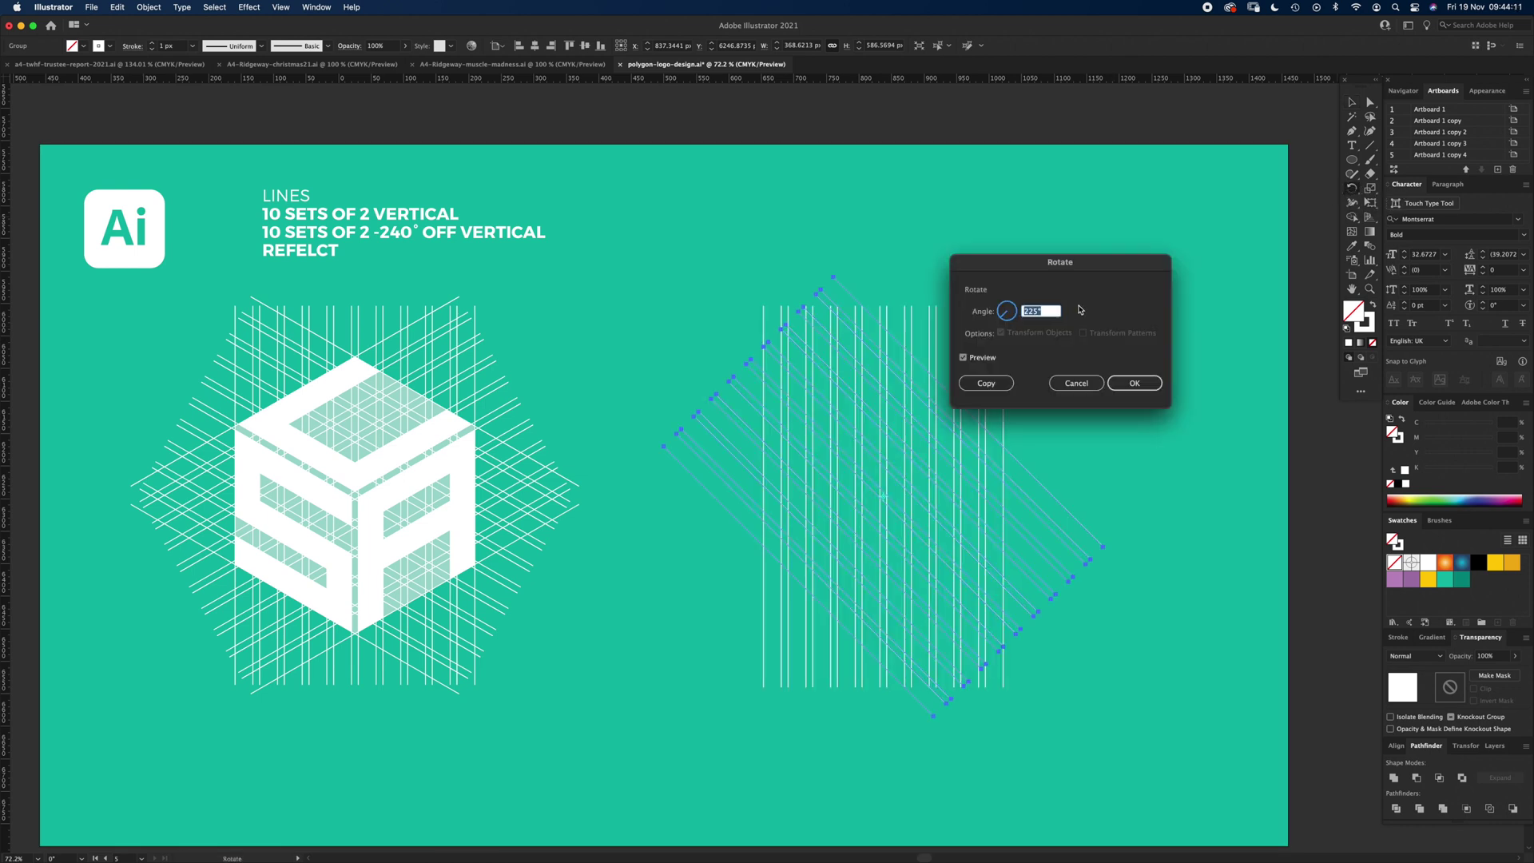
text(-240)
key(Tab)
click(1132, 382)
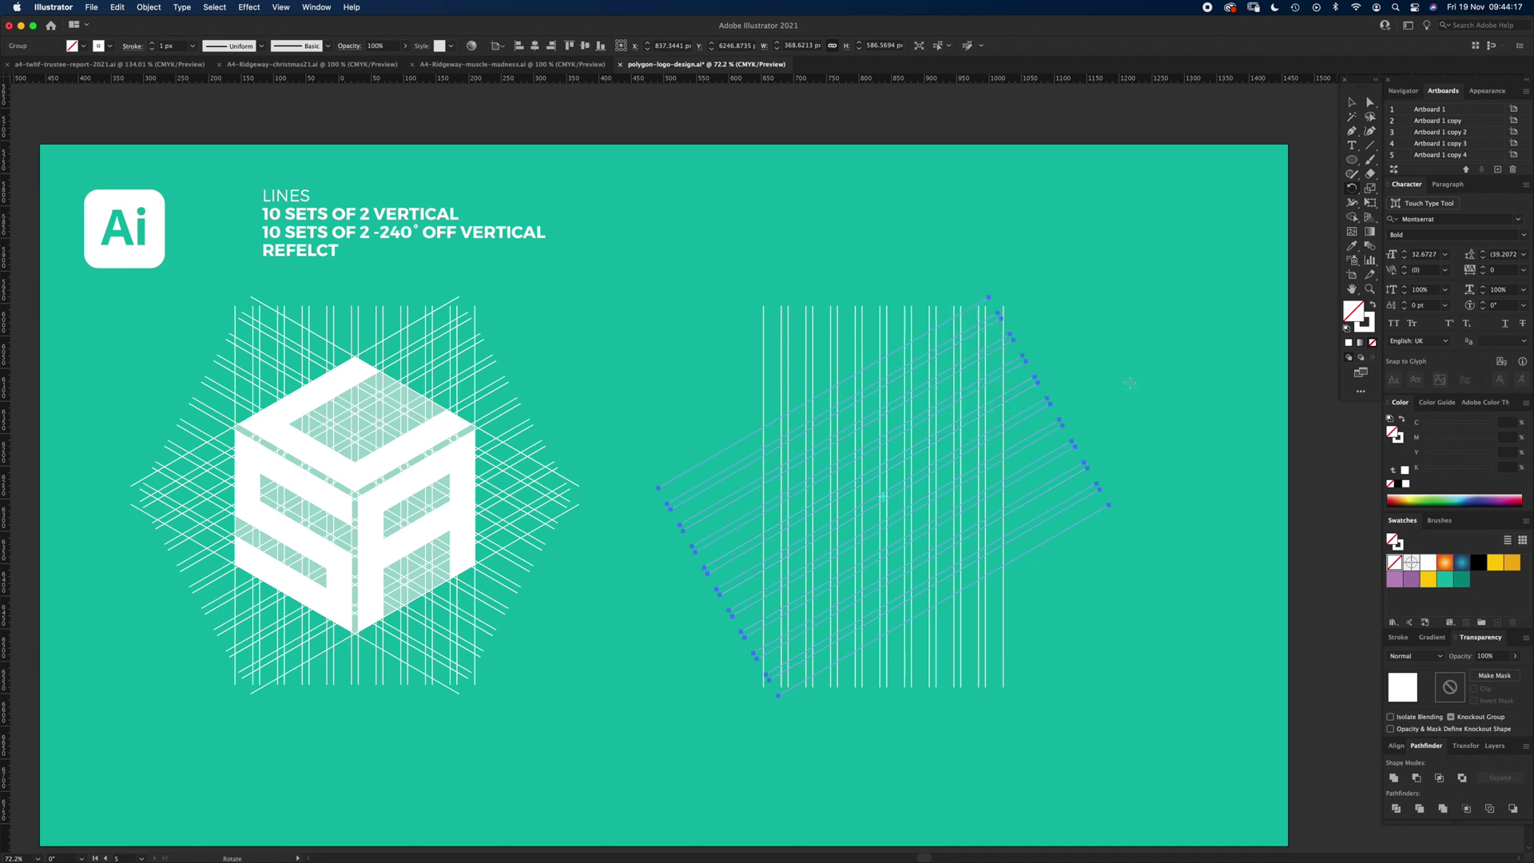
Step: Reflect a copy of the slanted line group across the vertical axis to complete the isometric grid
key(v)
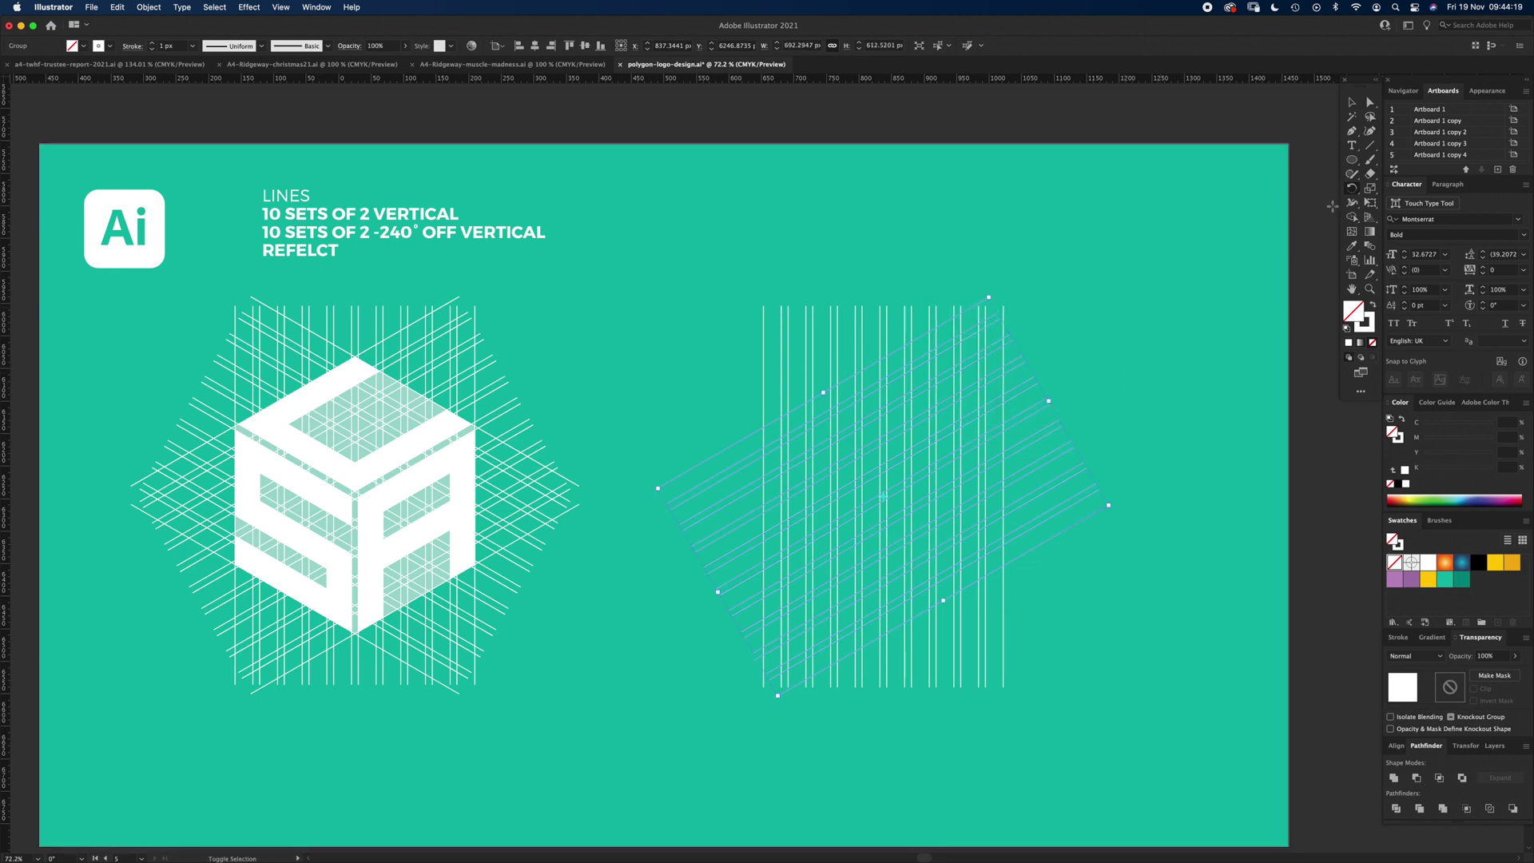
drag(1352, 190, 1384, 203)
double_click(1354, 190)
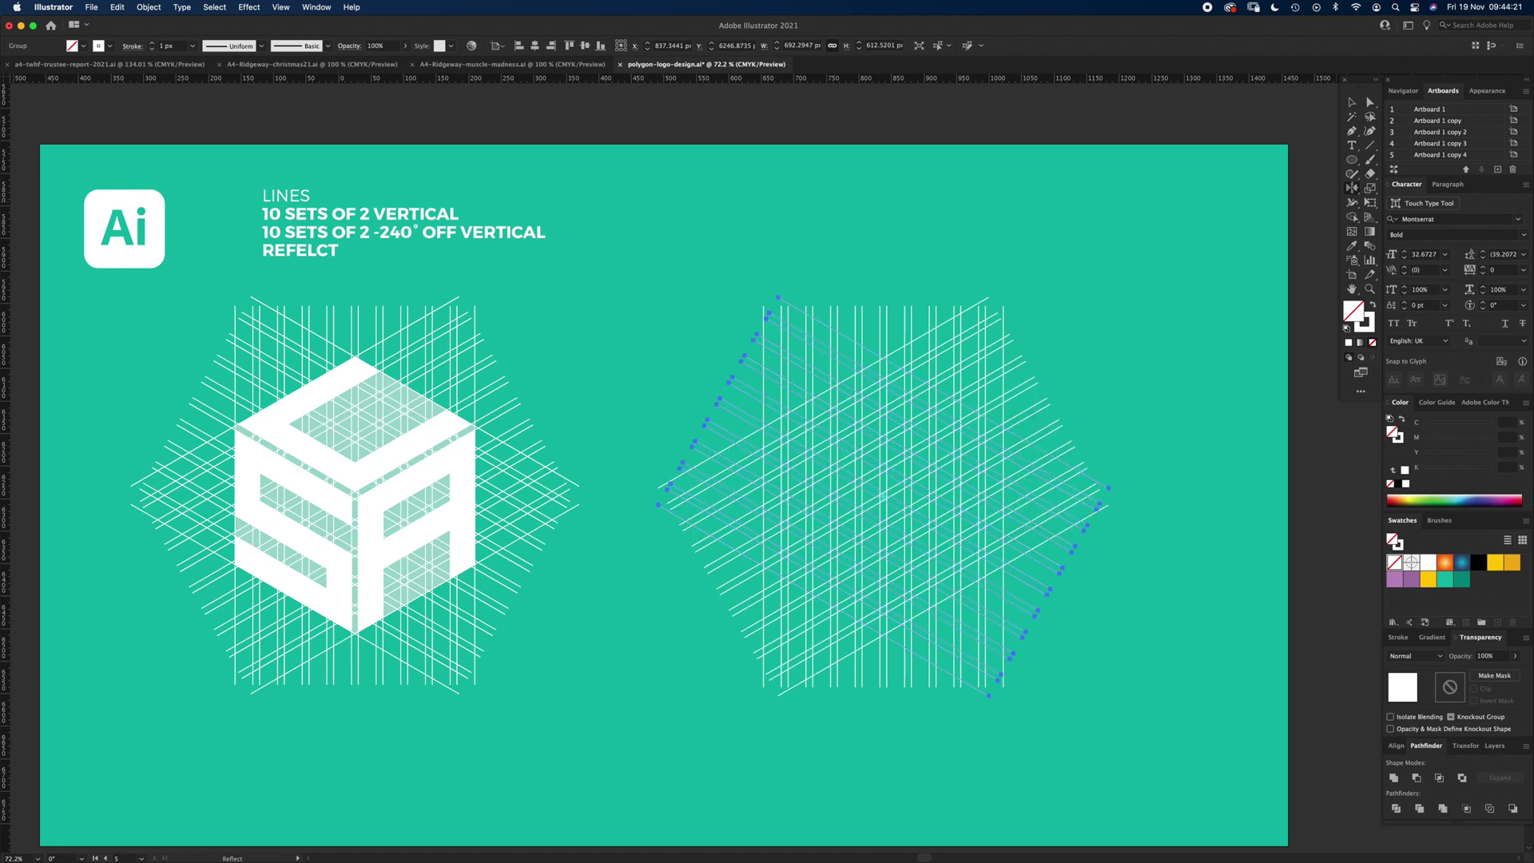
double_click(1352, 188)
click(1193, 489)
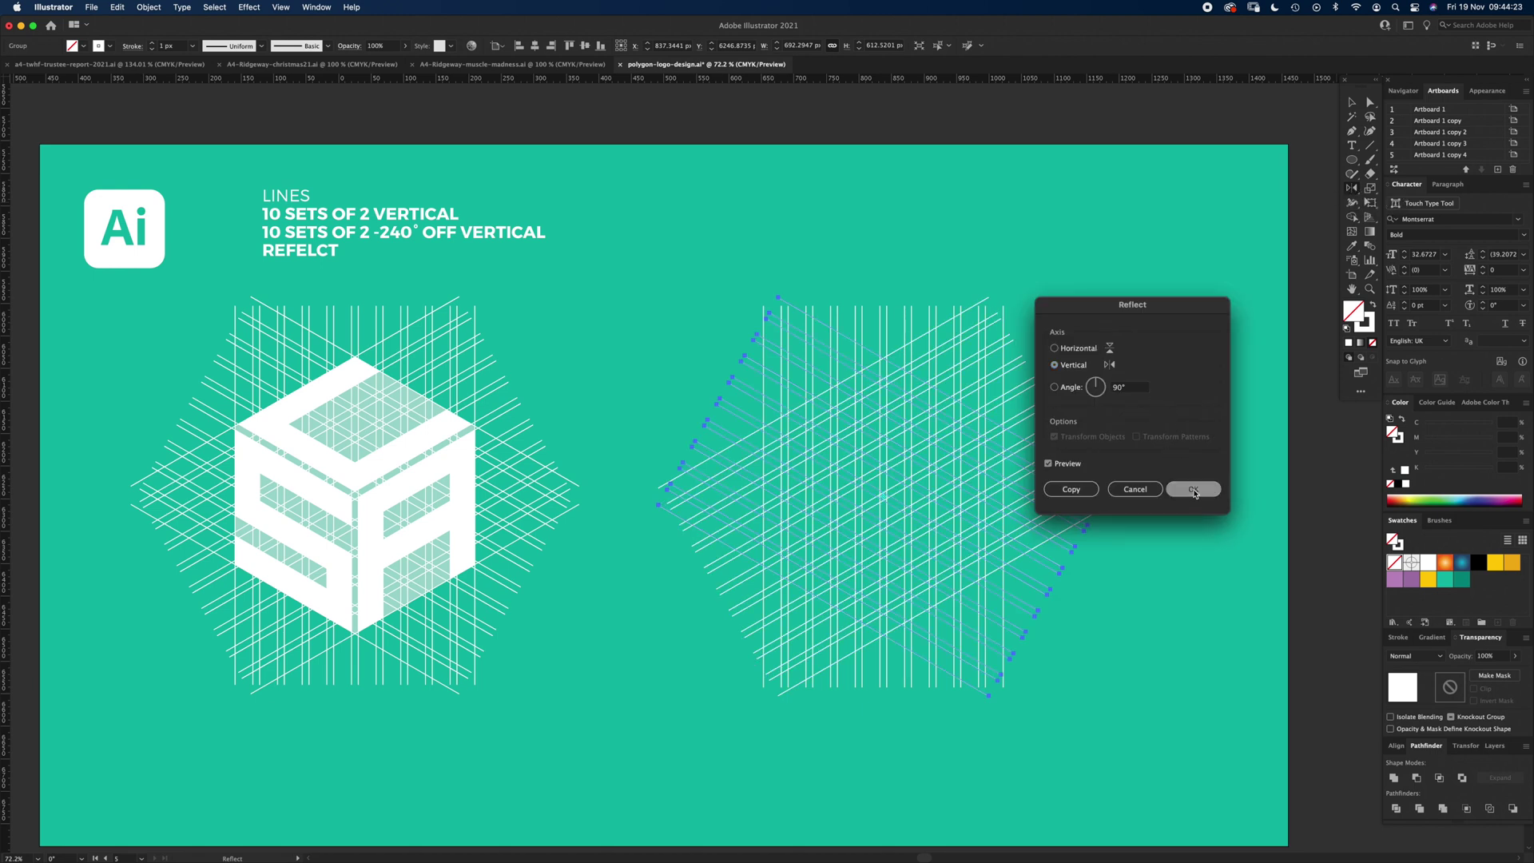
key(v)
click(1190, 392)
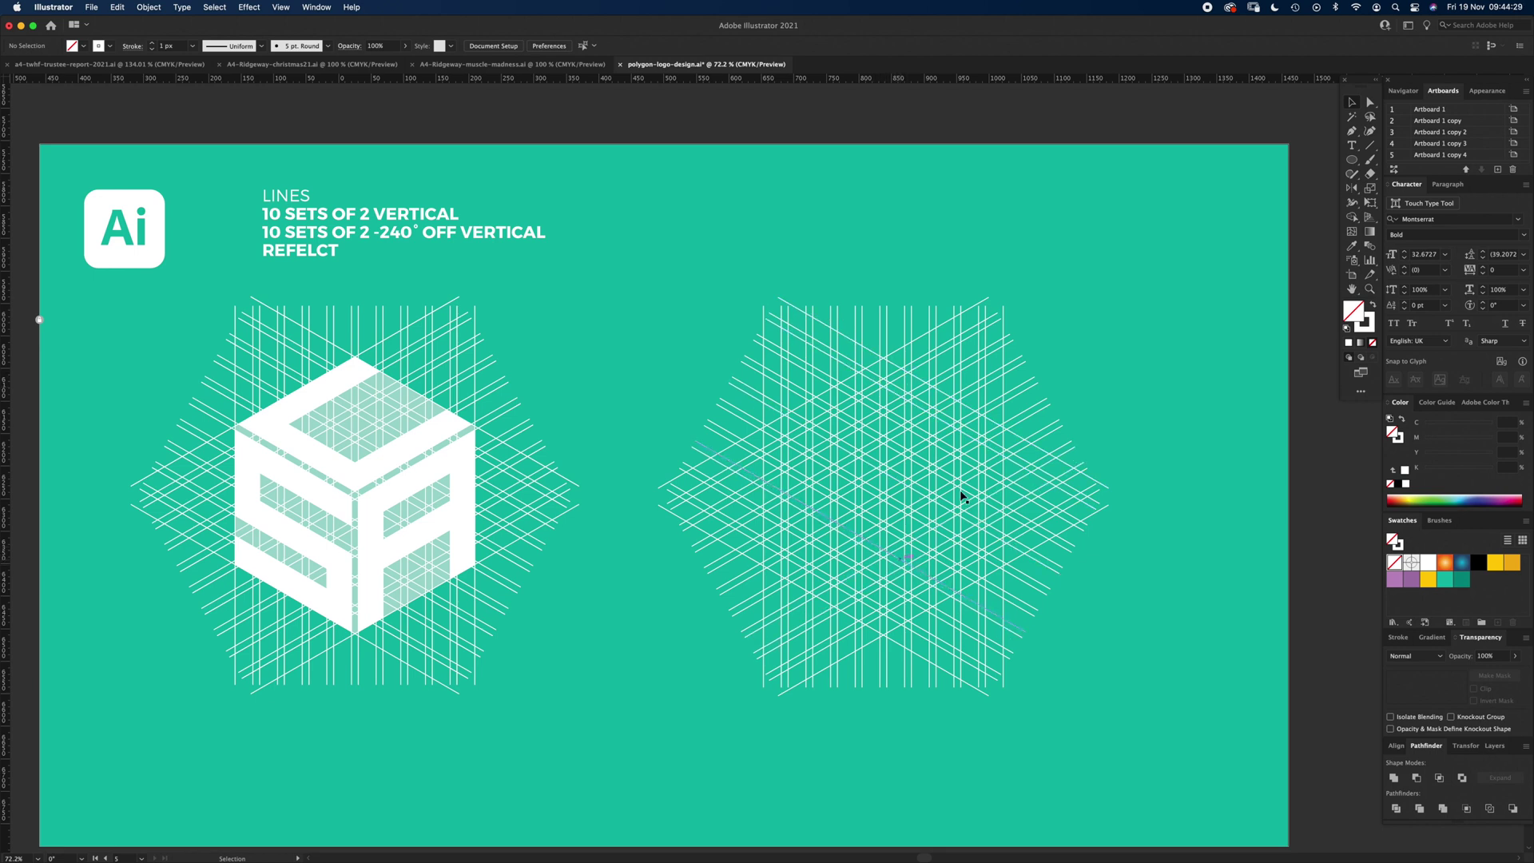
Step: Draw a hexagon about 541 px wide with the Polygon tool and rotate it so that a corner points straight up
key(l)
click(1352, 163)
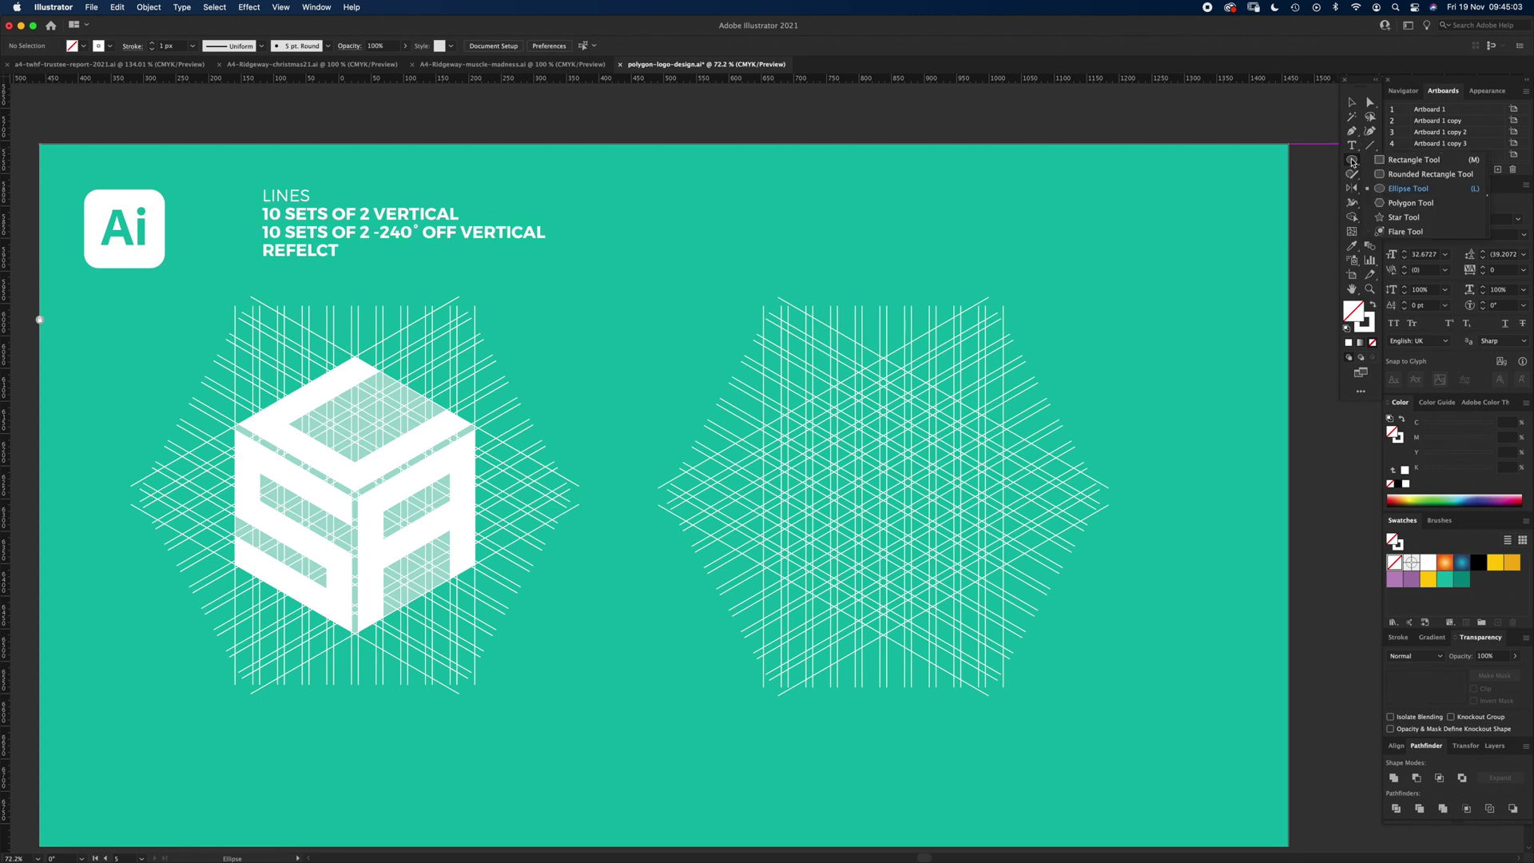
click(1394, 204)
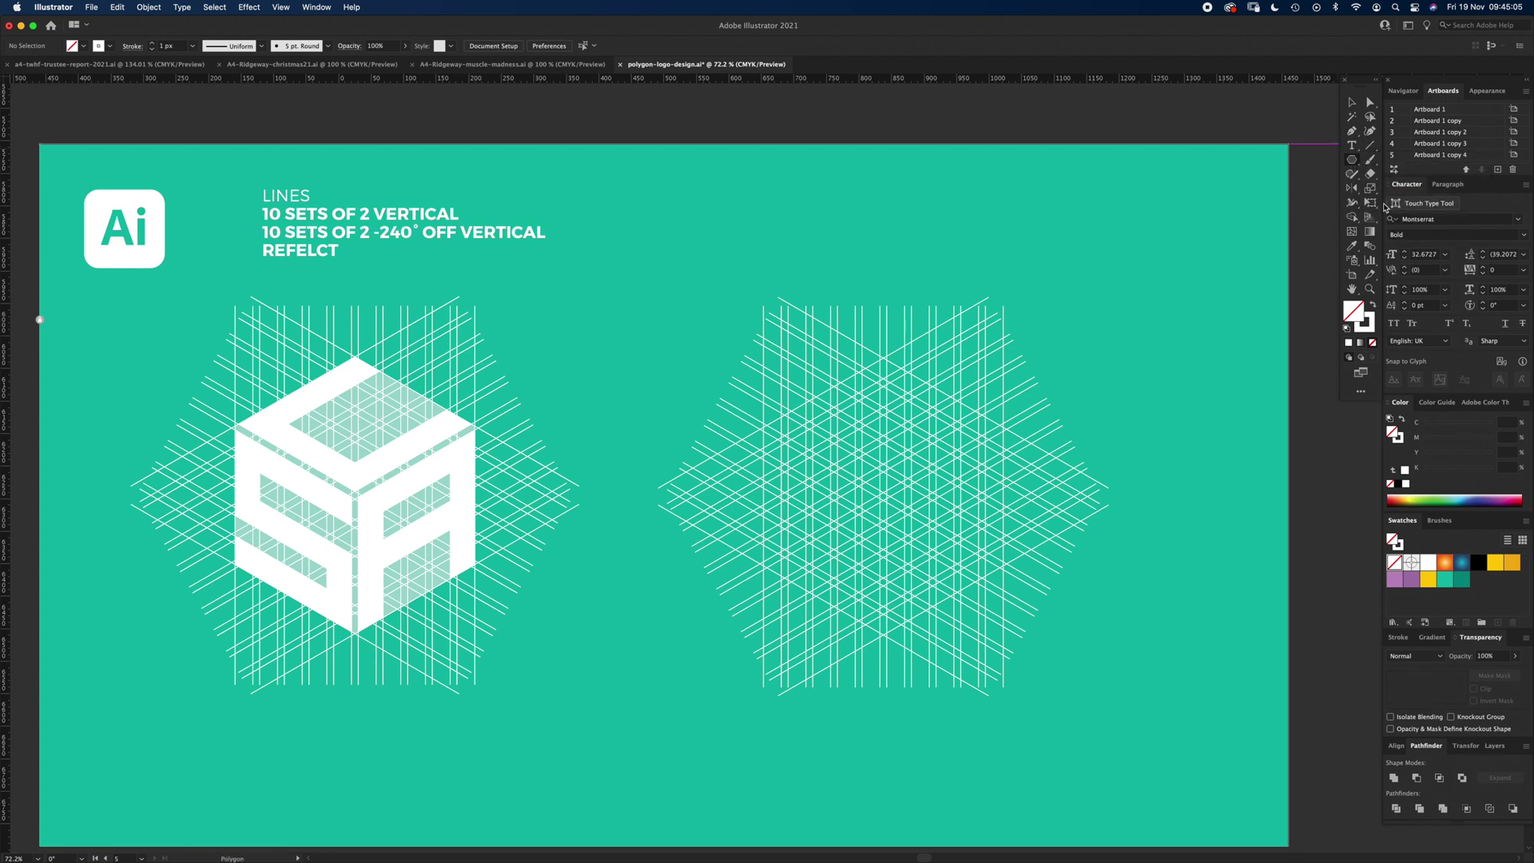
drag(793, 367, 951, 471)
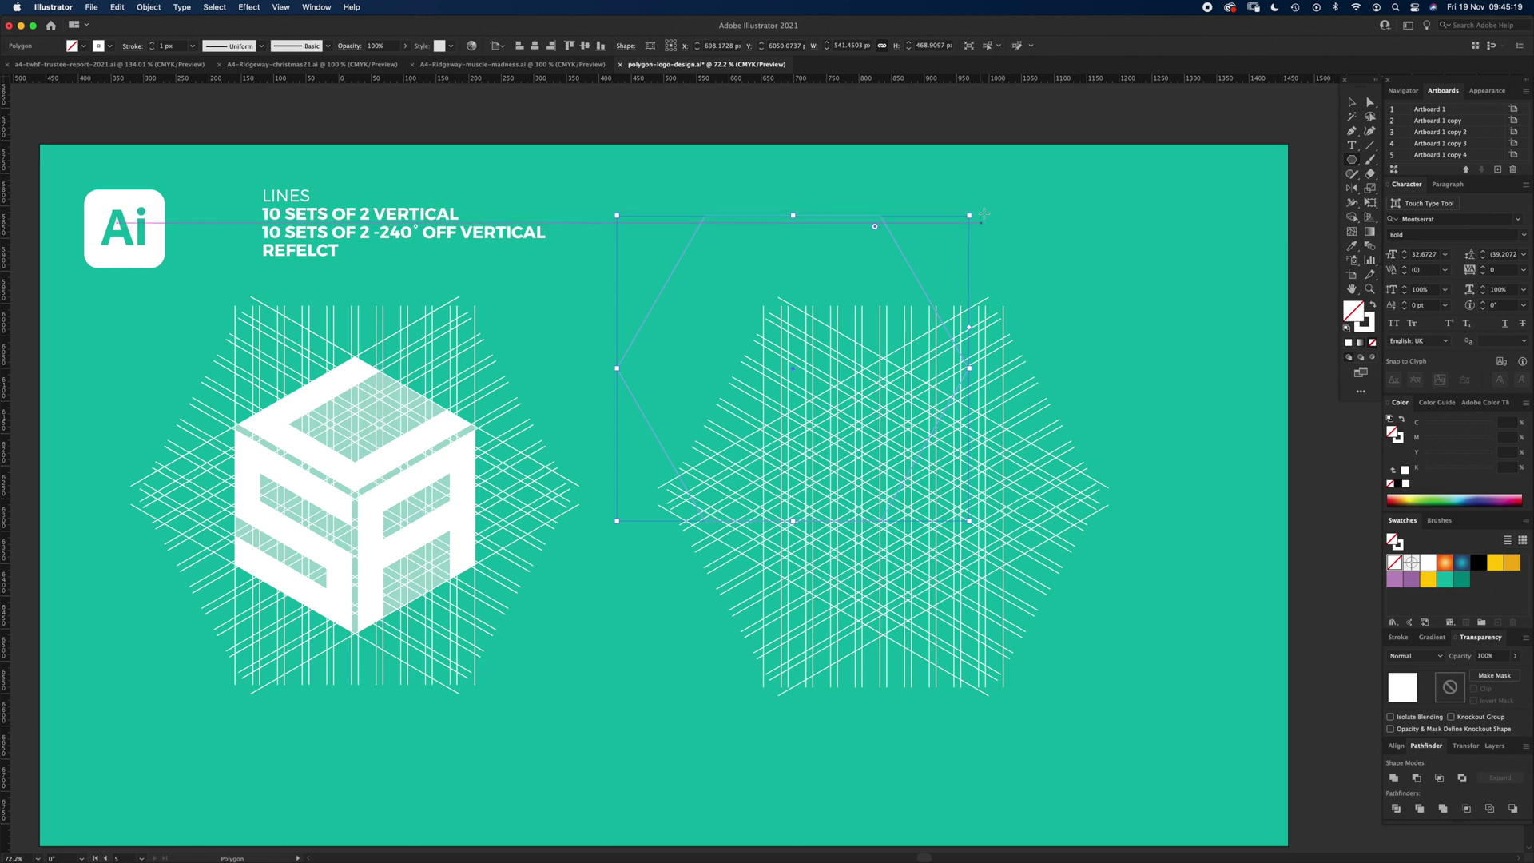
drag(987, 211, 969, 531)
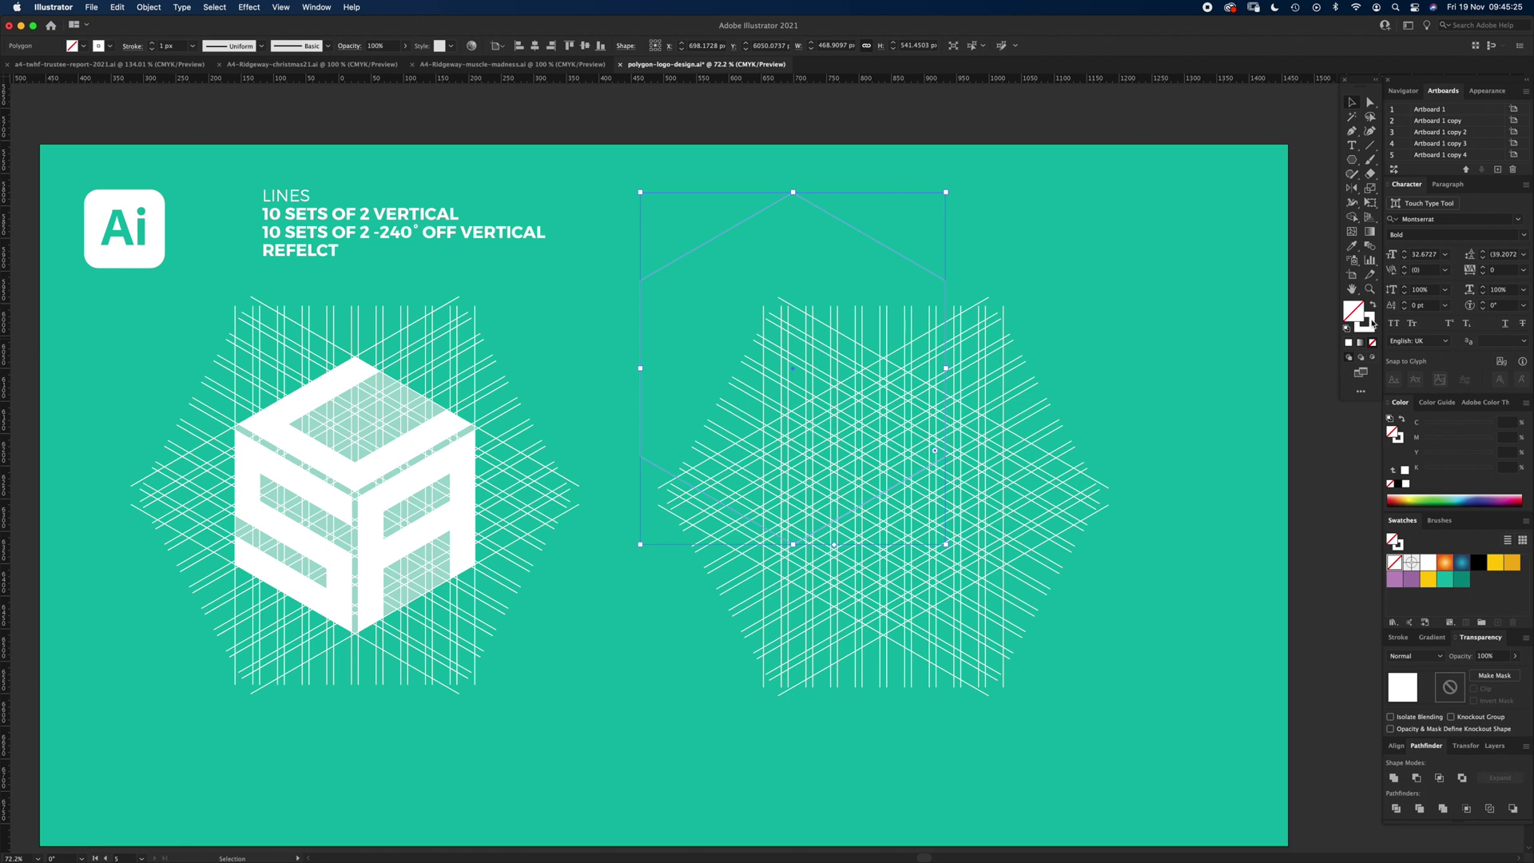
Step: Fill the hexagon white with no stroke and fit it to the isometric grid at about 369 px wide, between the outermost vertical lines
drag(1366, 321, 1354, 311)
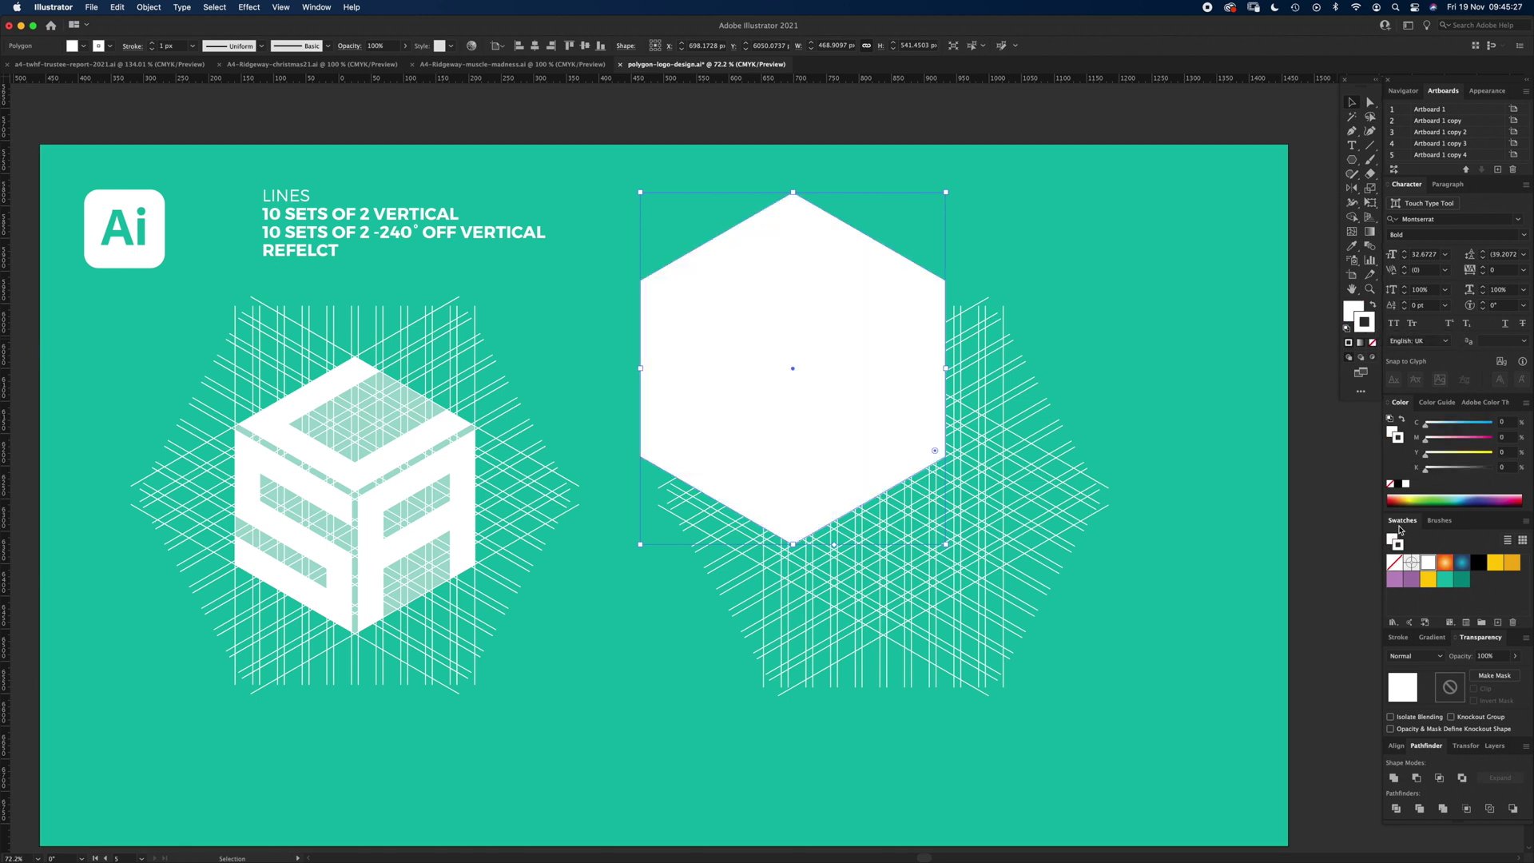
click(1394, 563)
mouse_move(855, 415)
mouse_down()
mouse_move(917, 425)
mouse_move(1016, 535)
mouse_move(939, 534)
mouse_up()
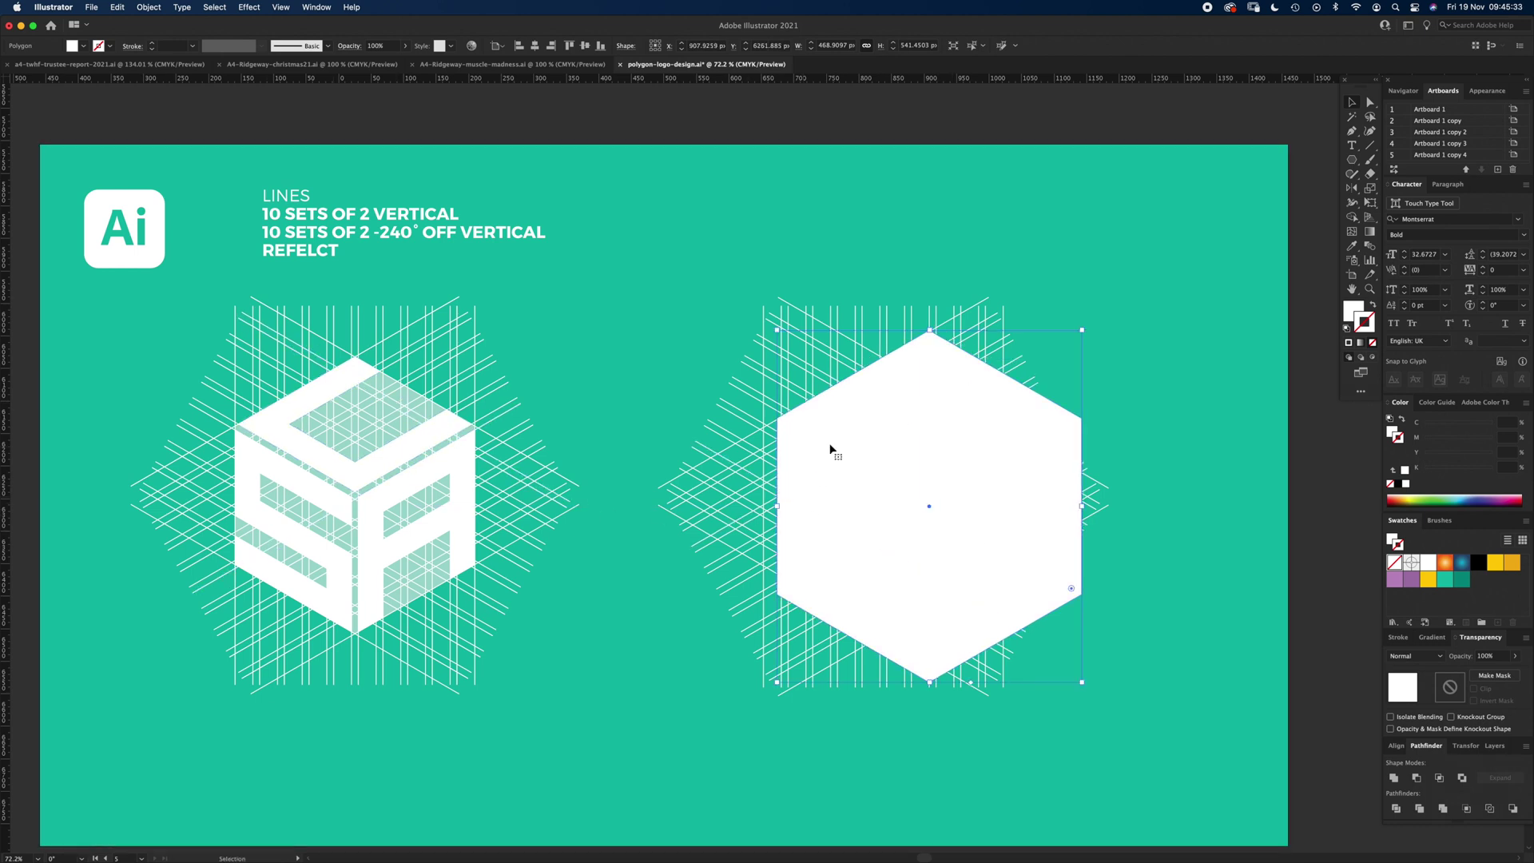
drag(798, 501, 785, 489)
drag(1066, 497, 1003, 493)
click(1195, 381)
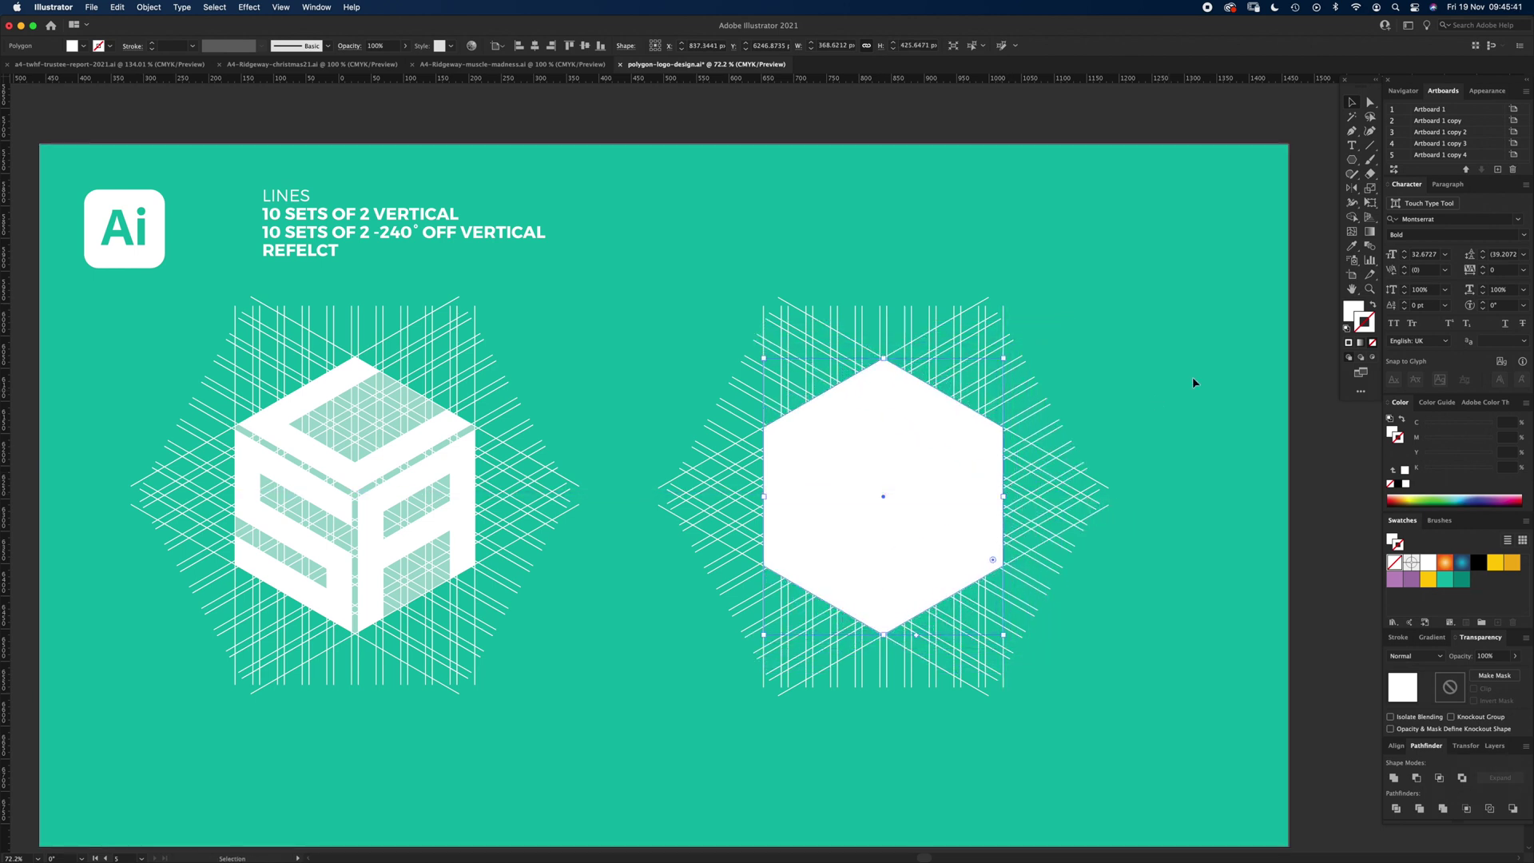
Step: Set the white hexagon's opacity to 20%
key(super+1)
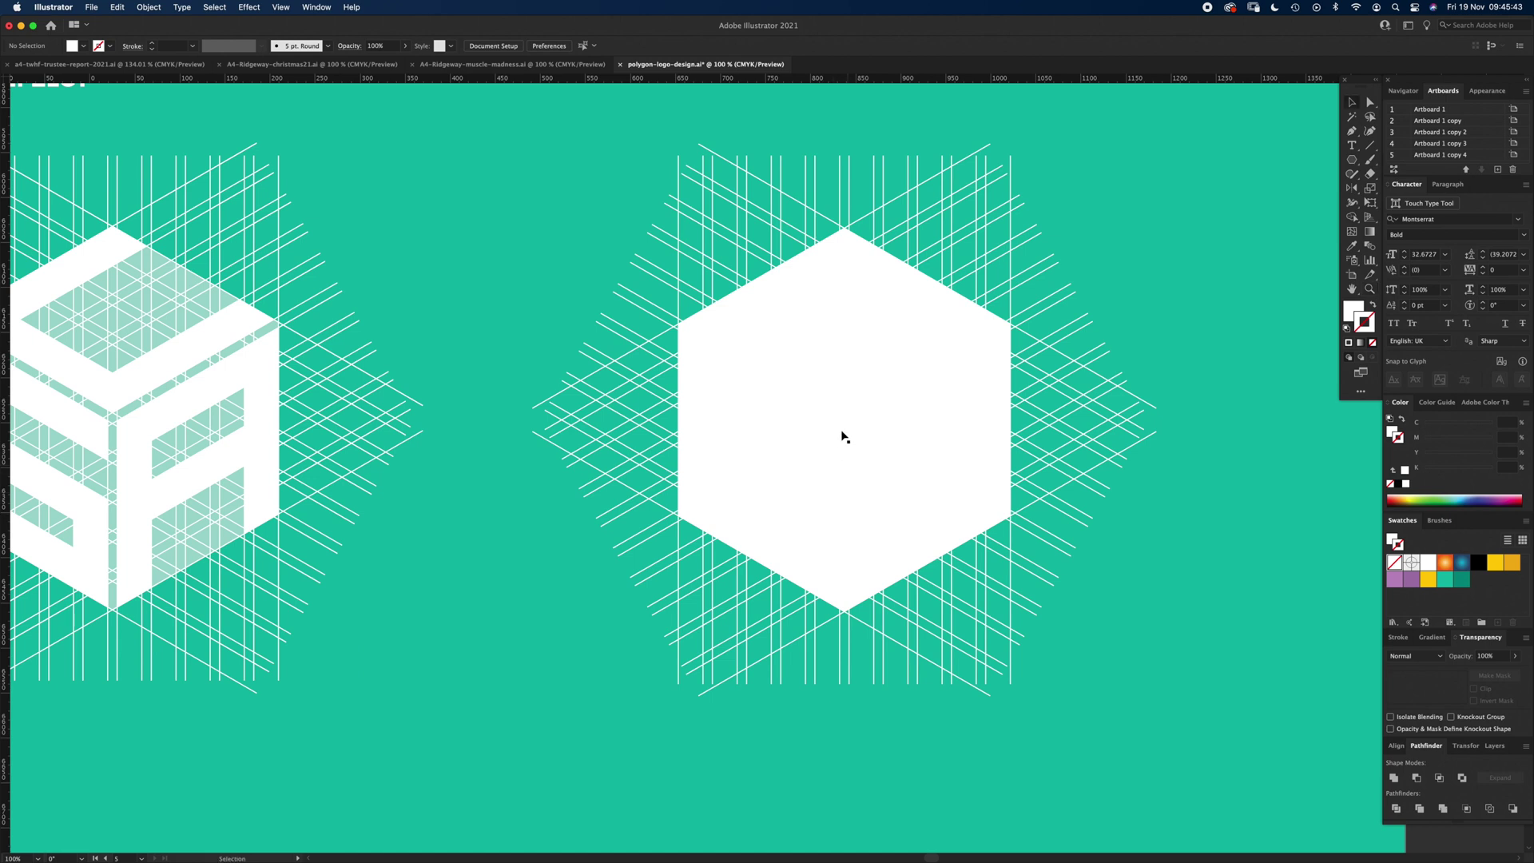
click(842, 432)
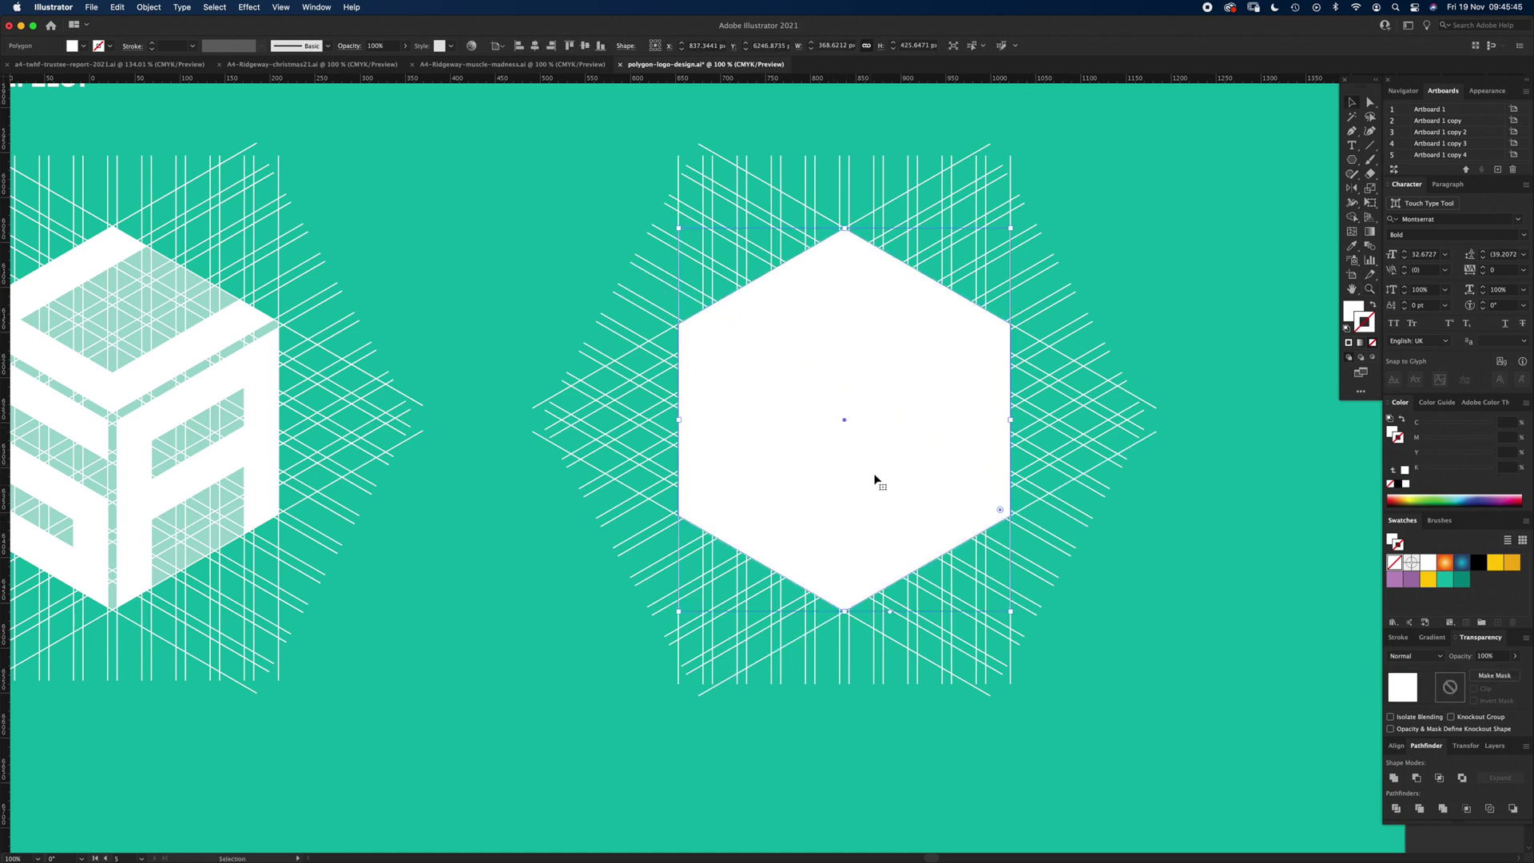
click(1460, 652)
text(20)
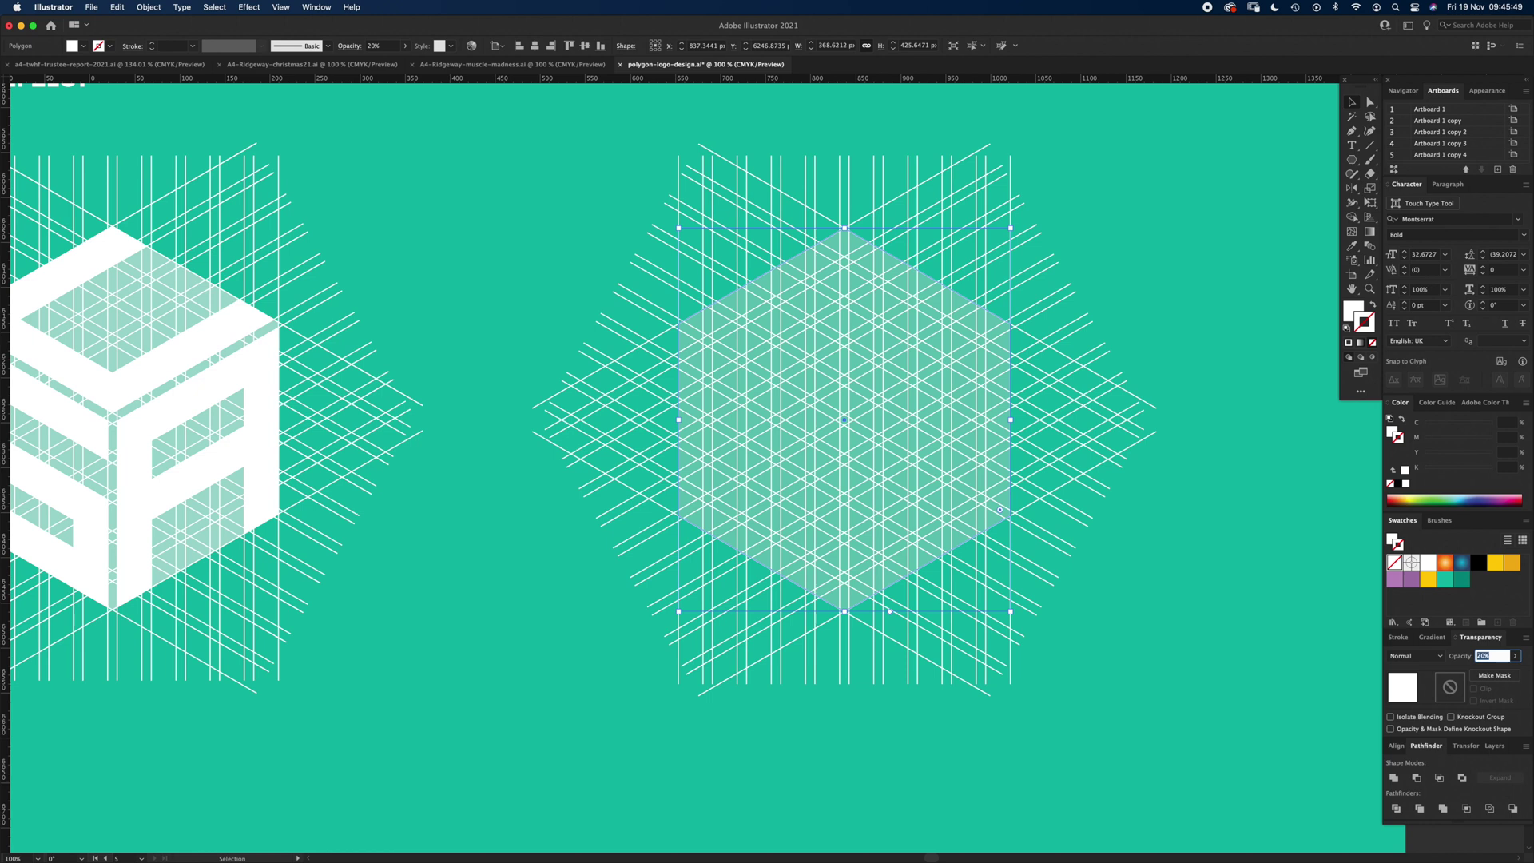
Step: Set the white hexagon's opacity to 30% and arrange it behind the grid lines but in front of the green background
key(Return)
key(super)
key(shift+super+bracketleft)
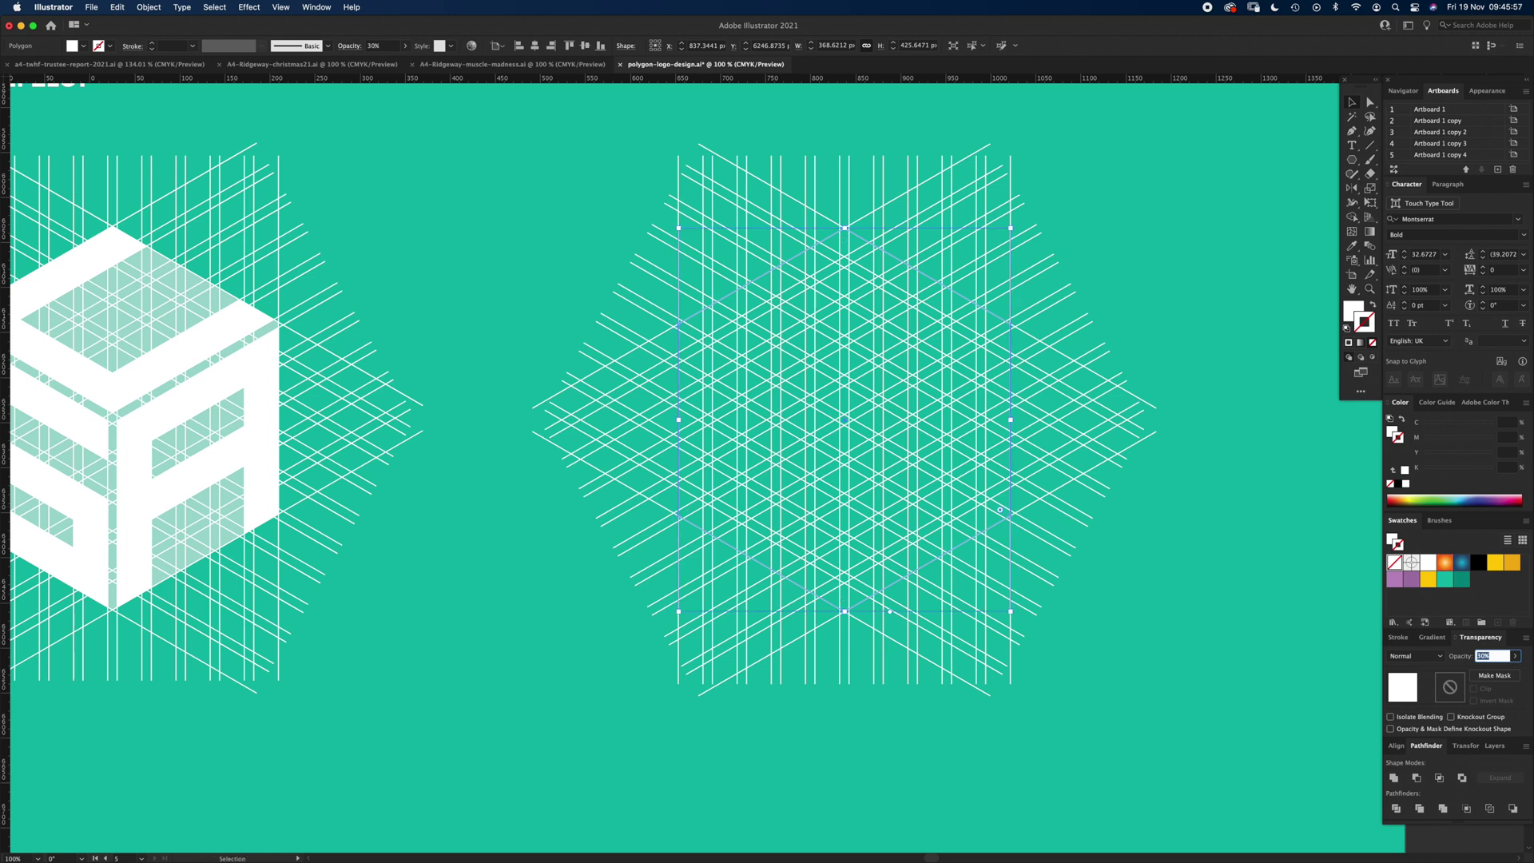
key(a)
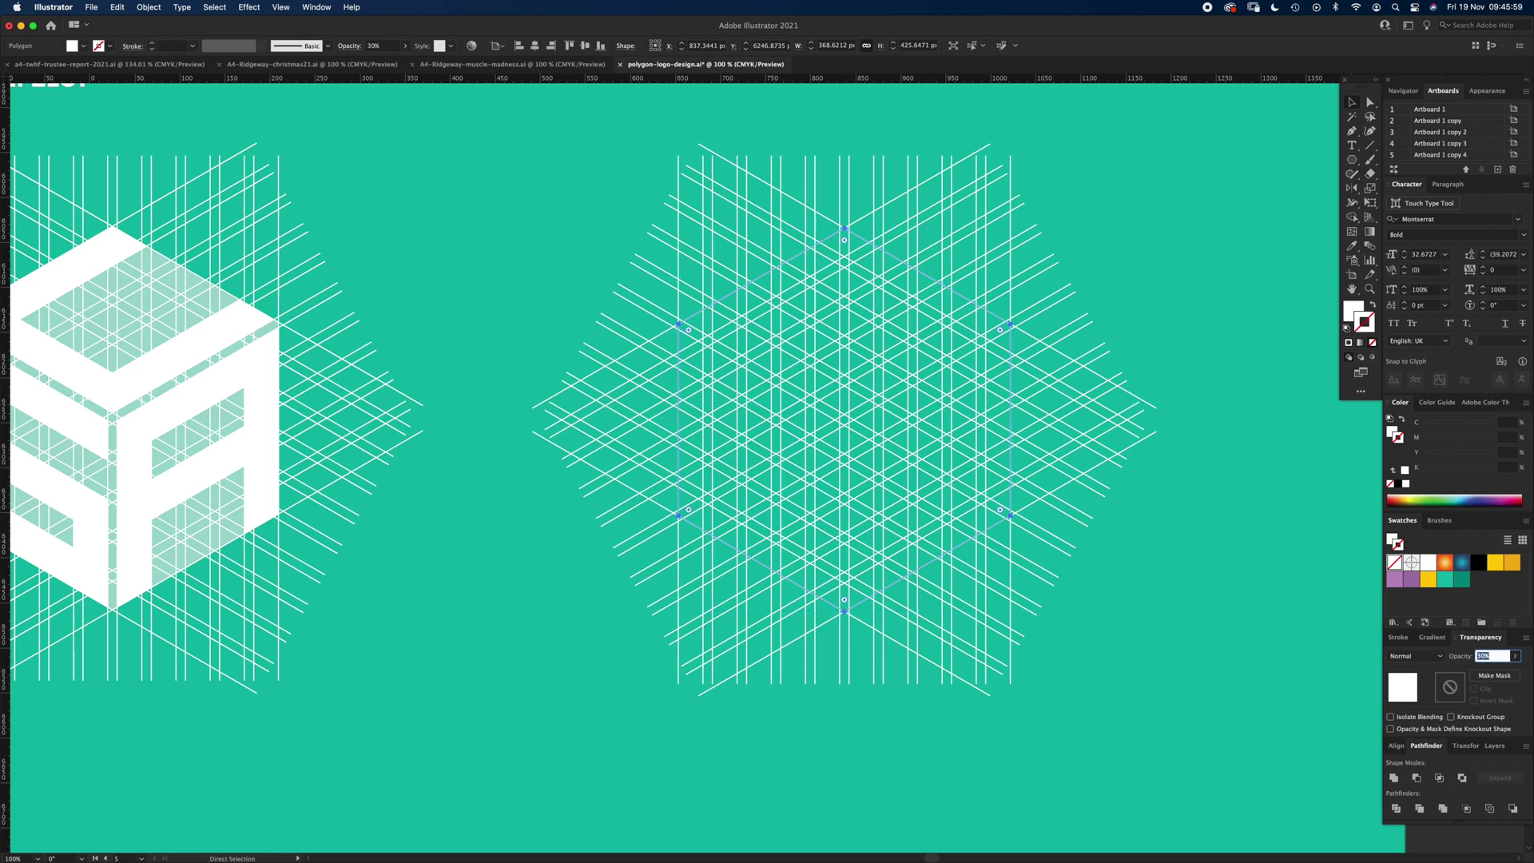
key(super+bracketright)
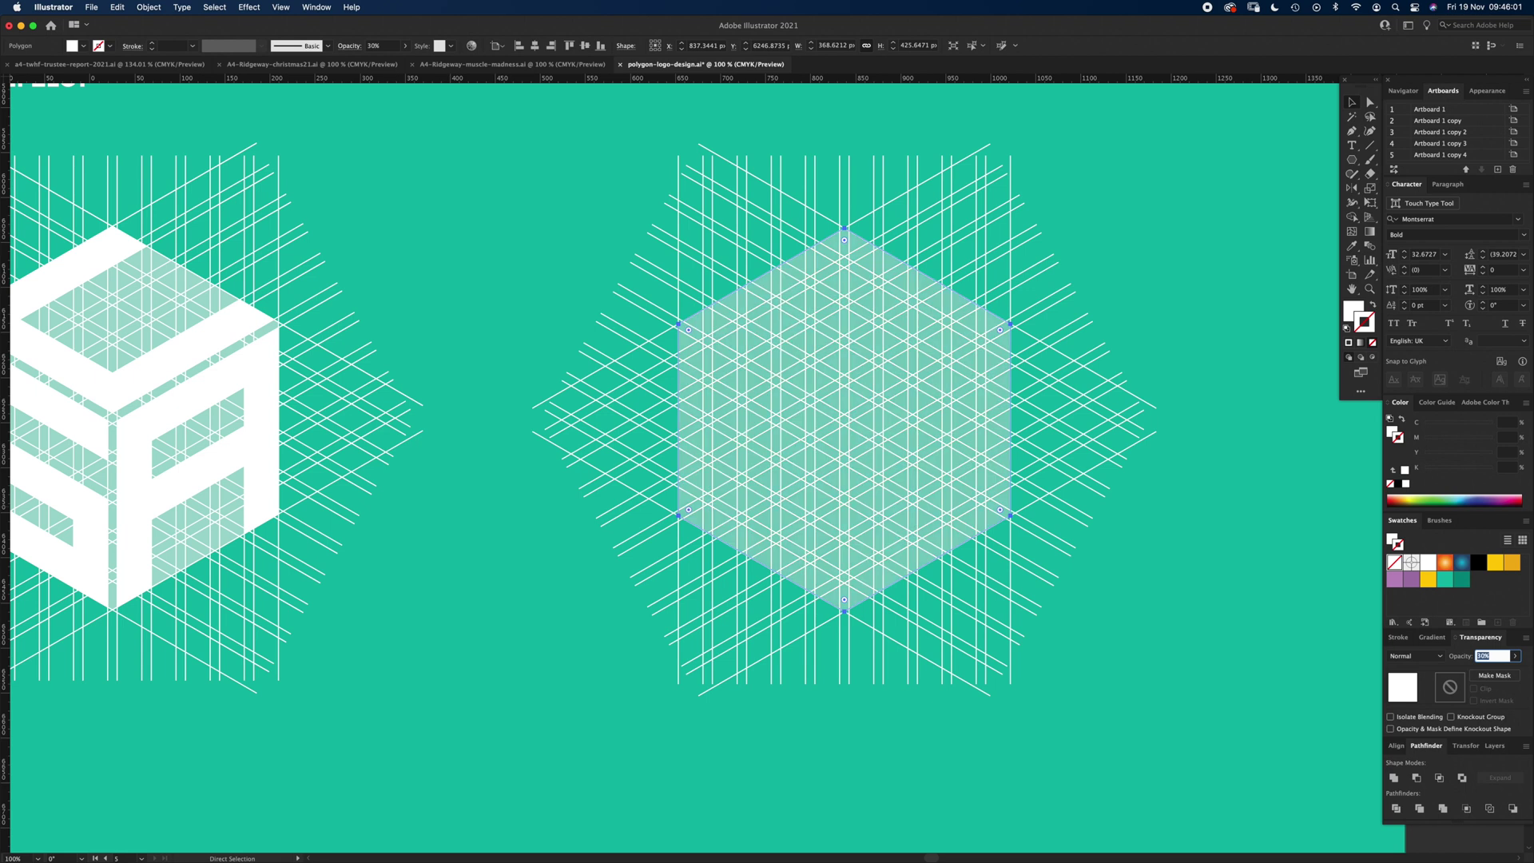
key(v)
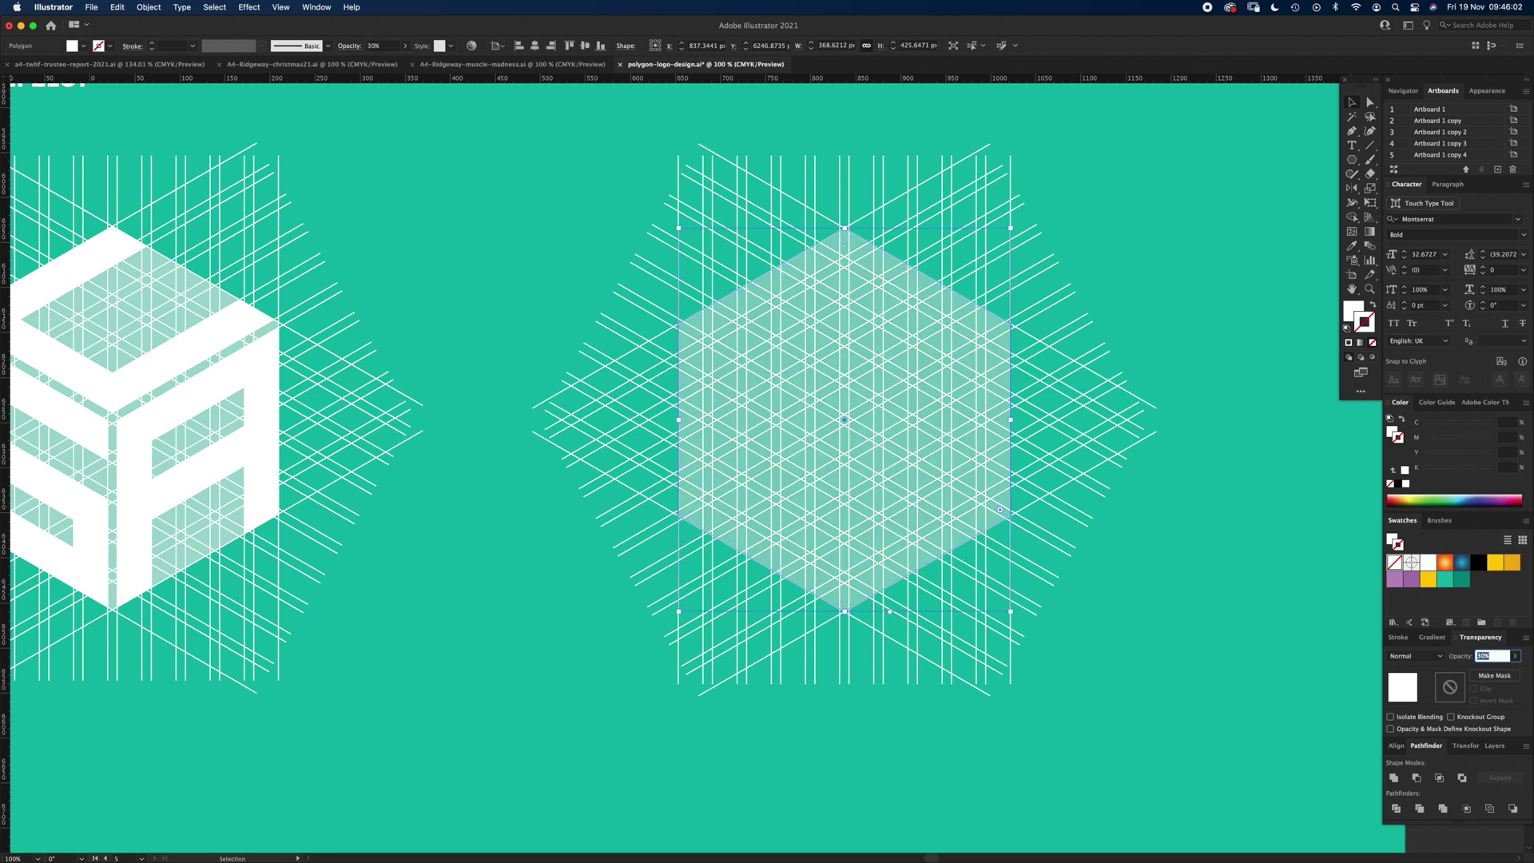
click(1099, 366)
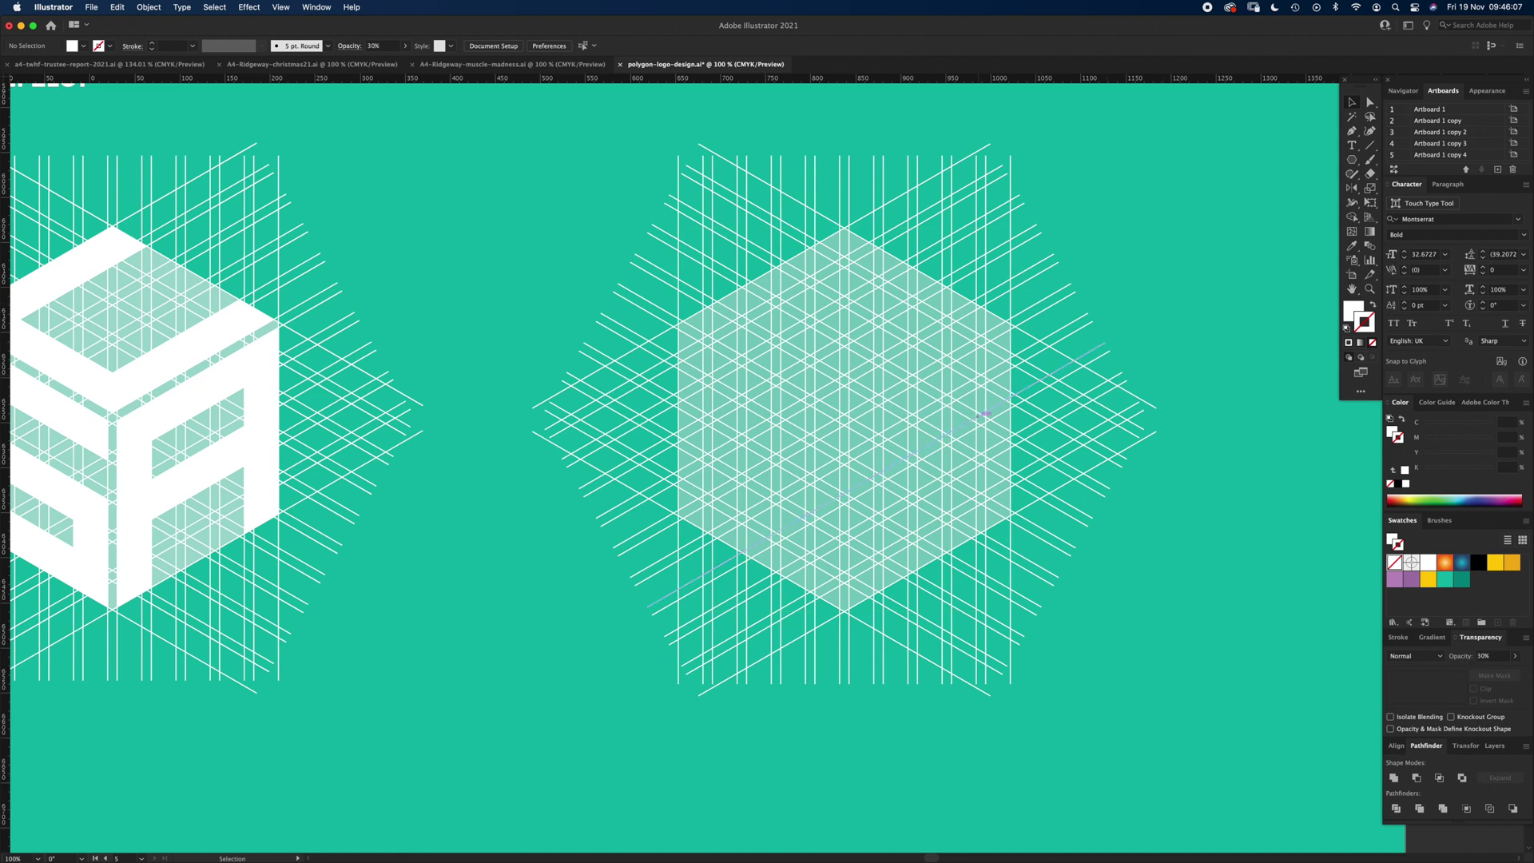
Step: Merge the grid cells on the cube's top face into a white letter U with the Shape Builder, using no stroke
scroll(677, 324, left, 5)
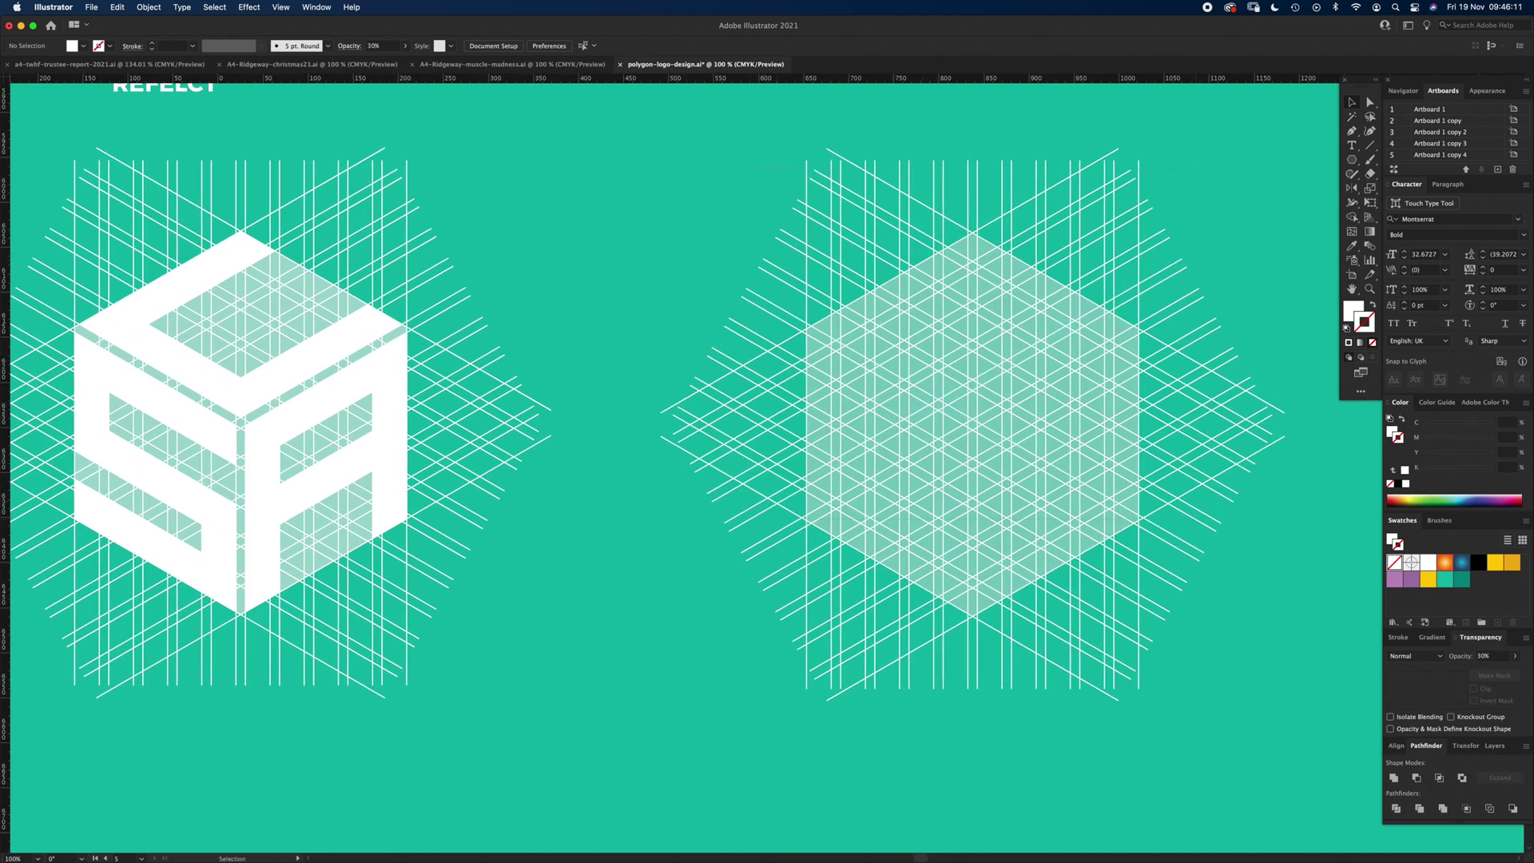
click(806, 329)
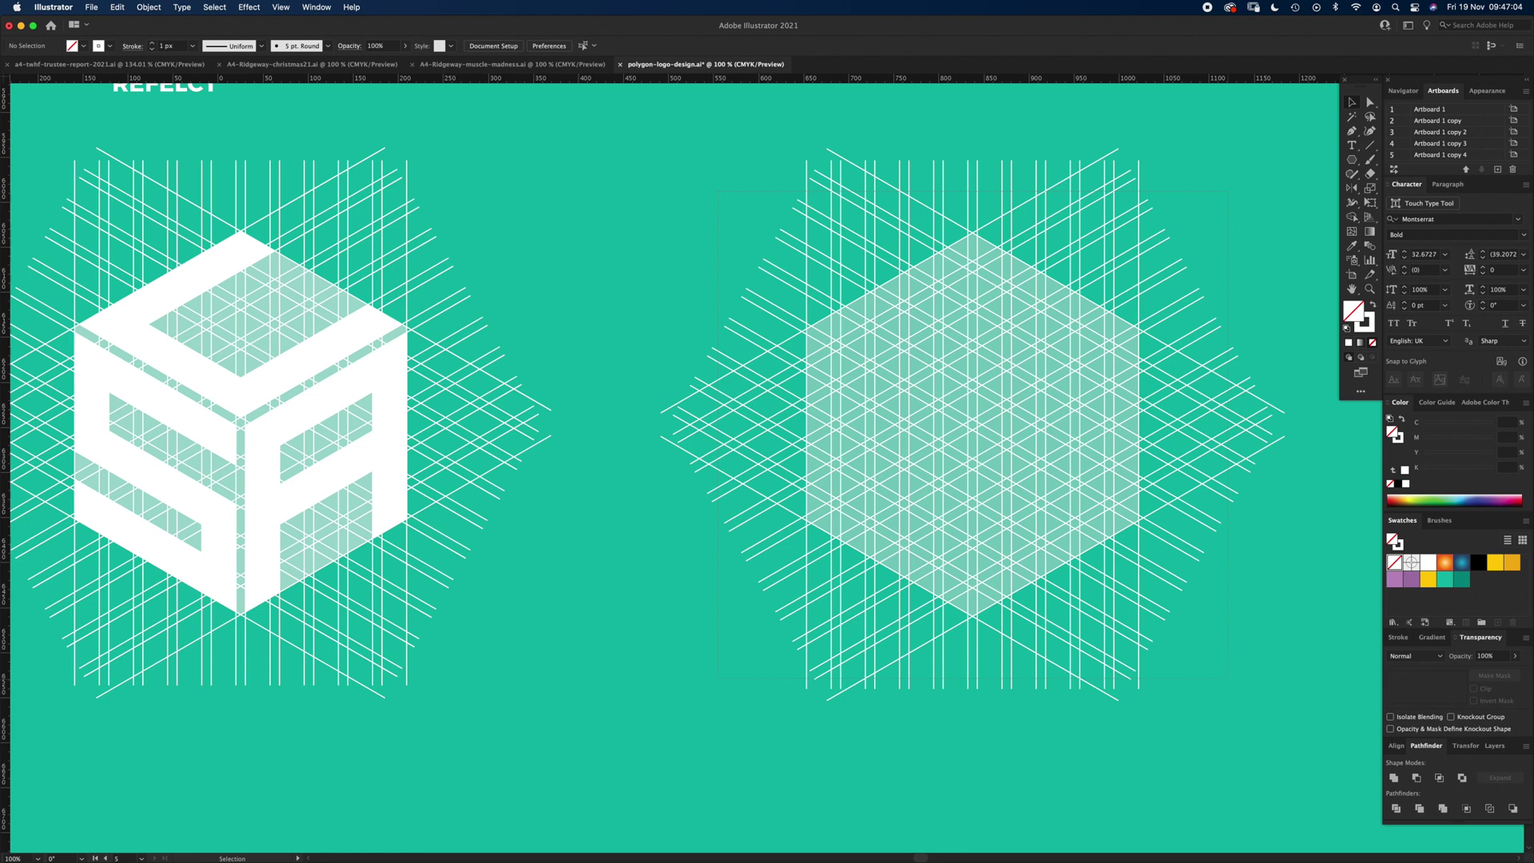
click(806, 328)
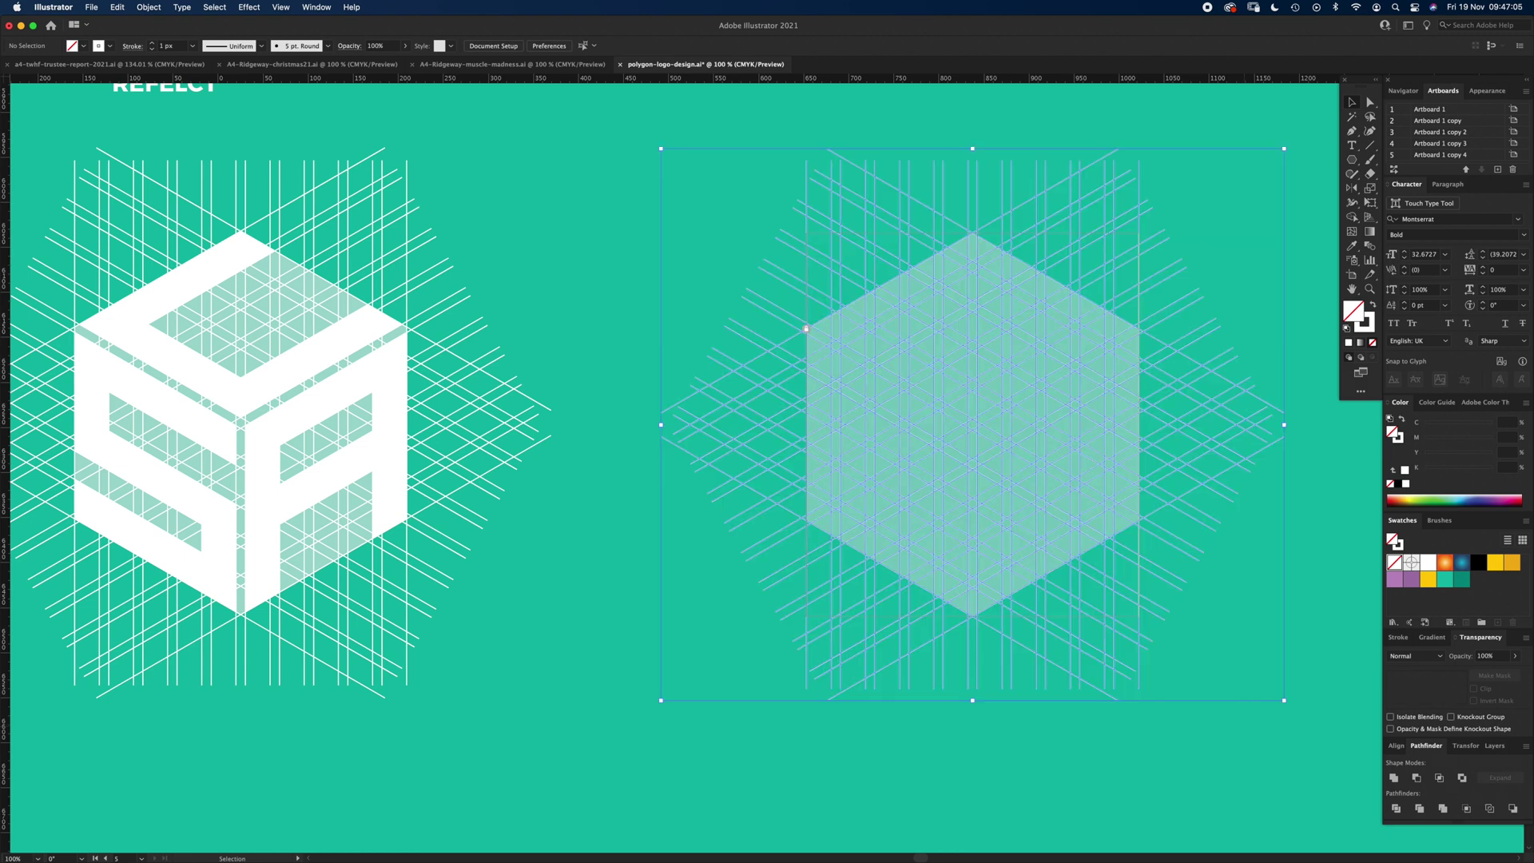
key(shift+m)
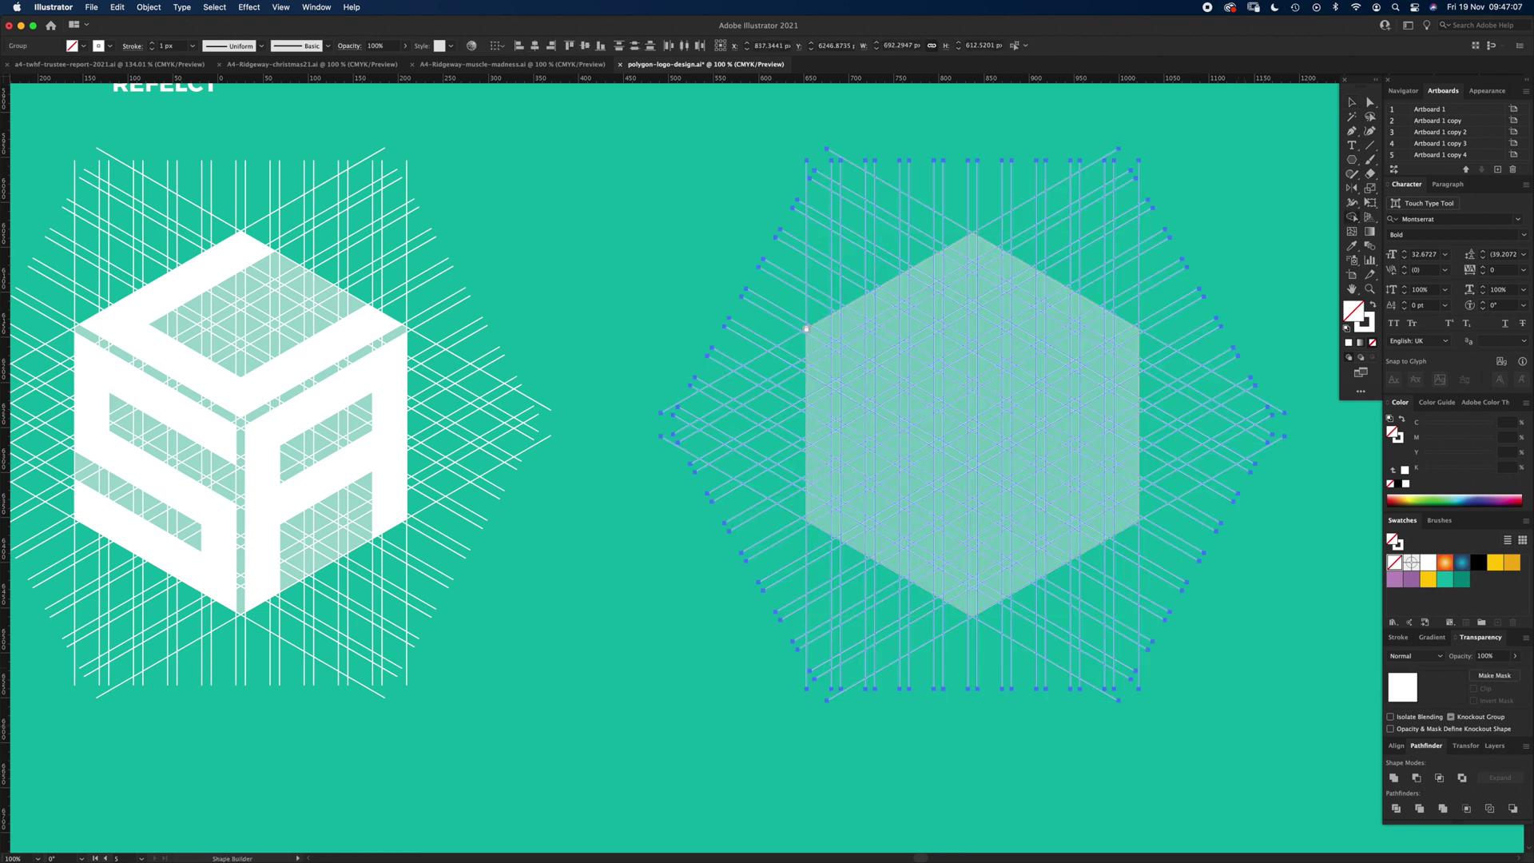
click(1372, 306)
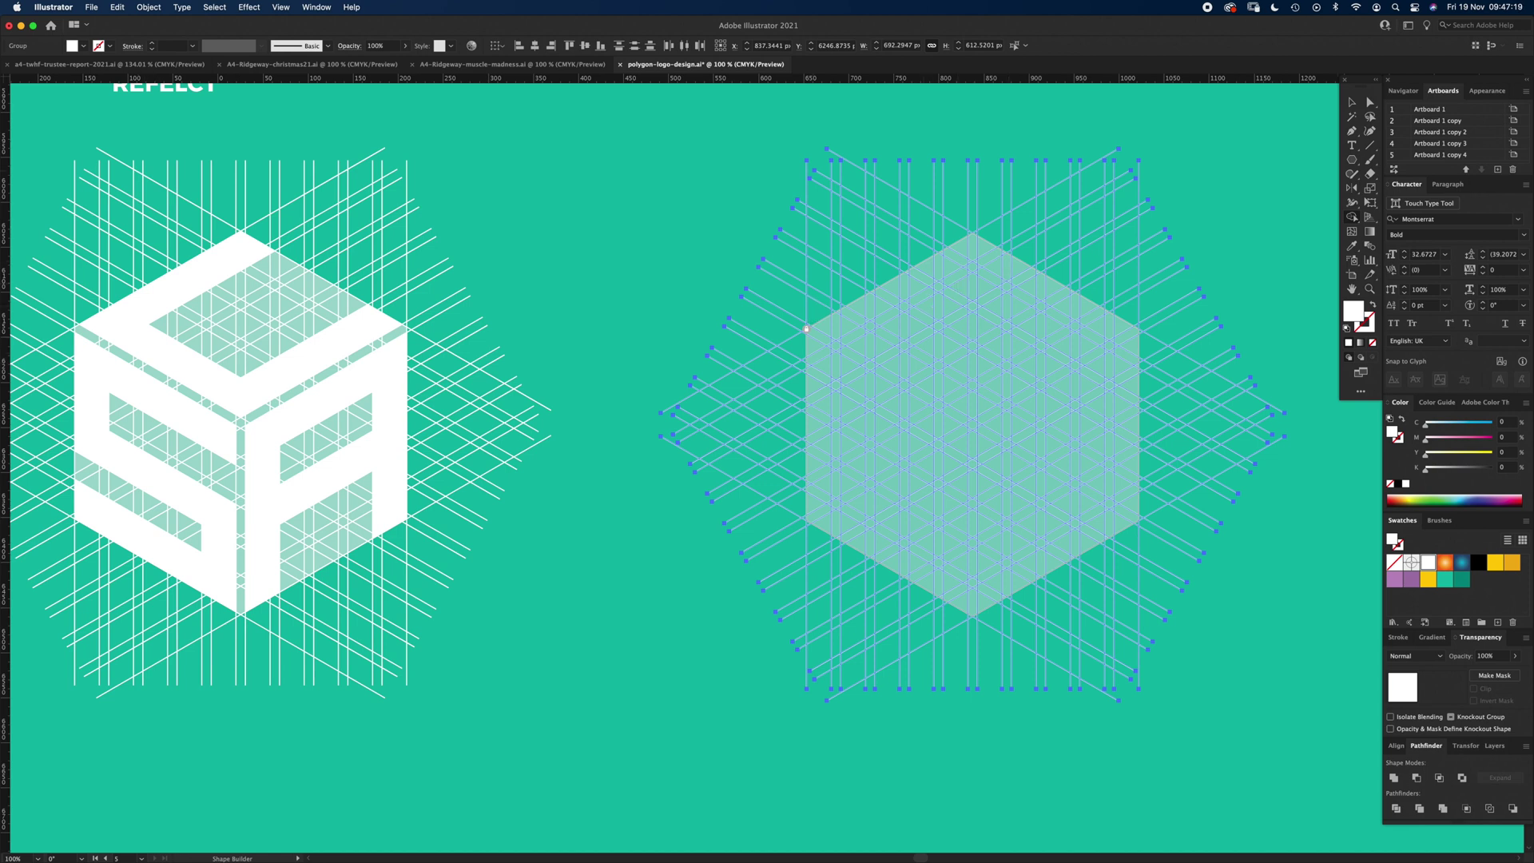
mouse_move(986, 243)
mouse_down()
mouse_move(837, 327)
mouse_move(891, 354)
mouse_move(827, 328)
mouse_move(975, 410)
mouse_move(1099, 321)
mouse_move(1128, 323)
mouse_move(1103, 314)
mouse_move(973, 384)
mouse_move(875, 329)
mouse_up()
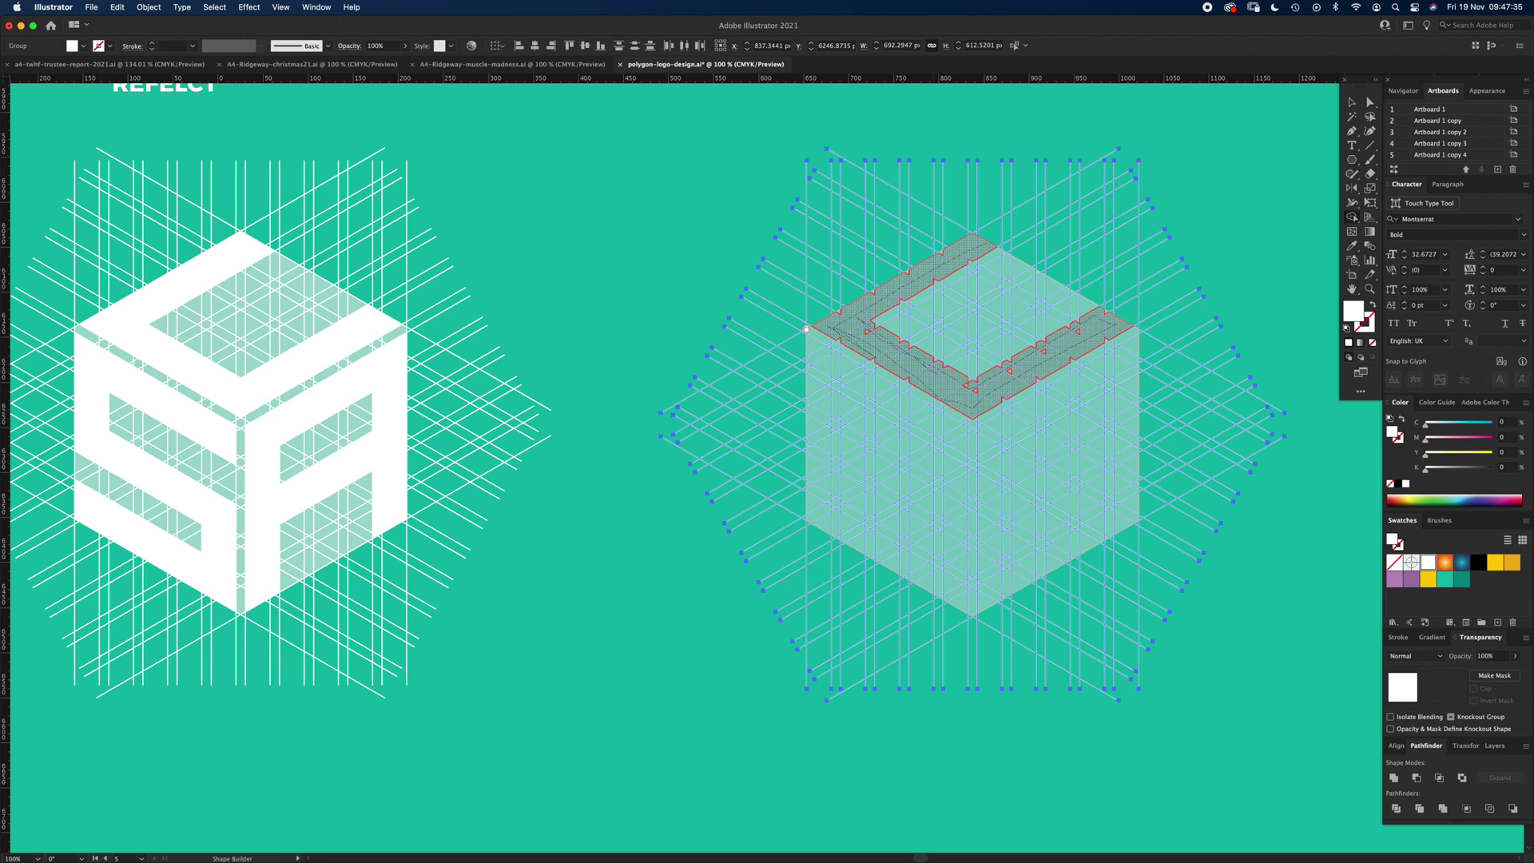
drag(806, 328, 806, 328)
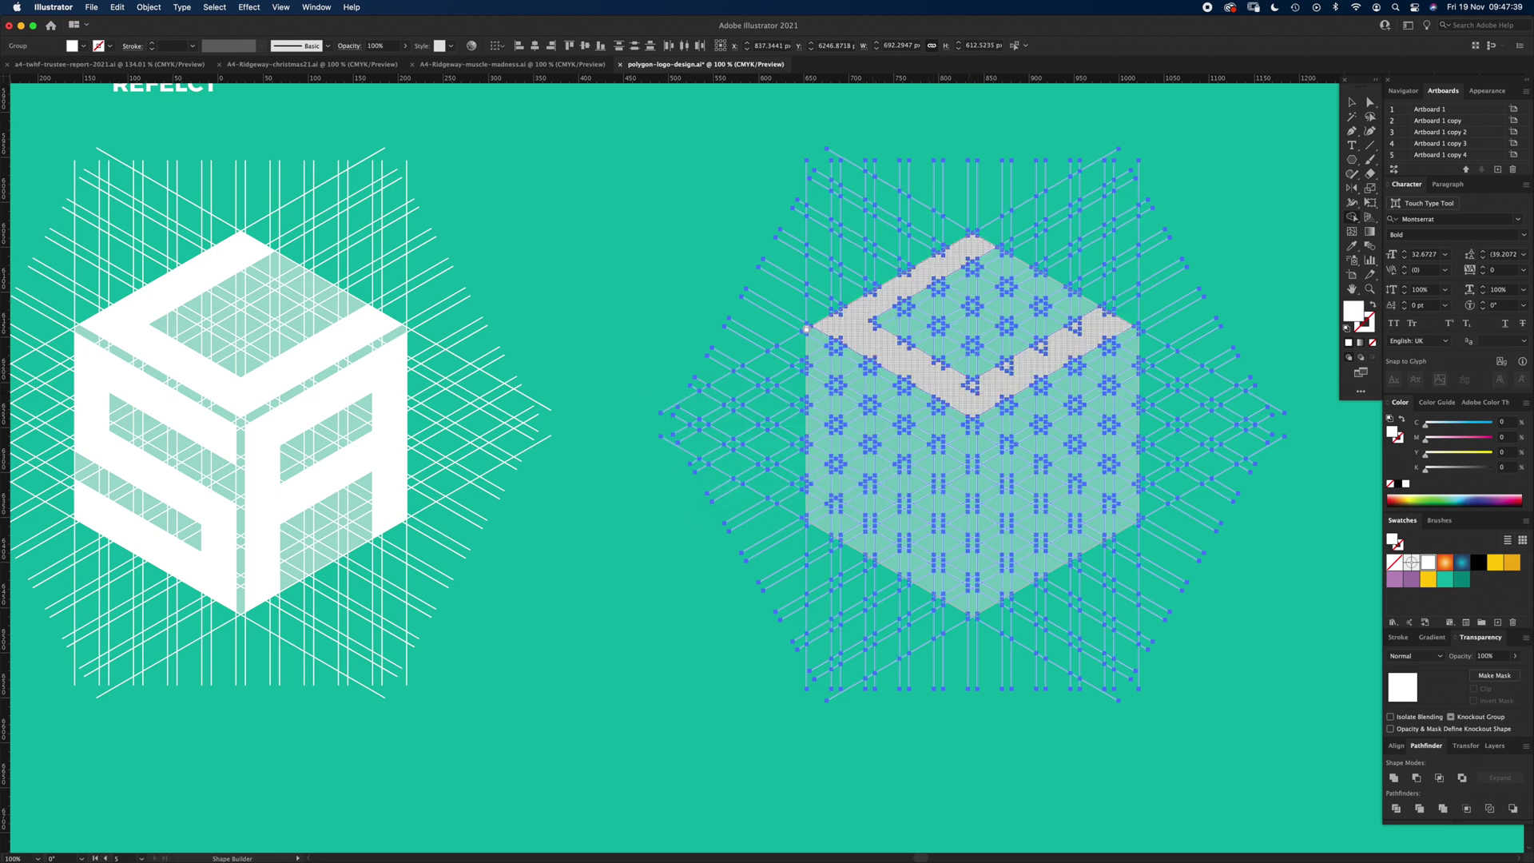
scroll(1069, 267, up, 8)
mouse_move(834, 250)
mouse_down()
mouse_move(673, 344)
mouse_move(629, 460)
mouse_move(910, 512)
mouse_move(1071, 456)
mouse_move(1154, 372)
mouse_up()
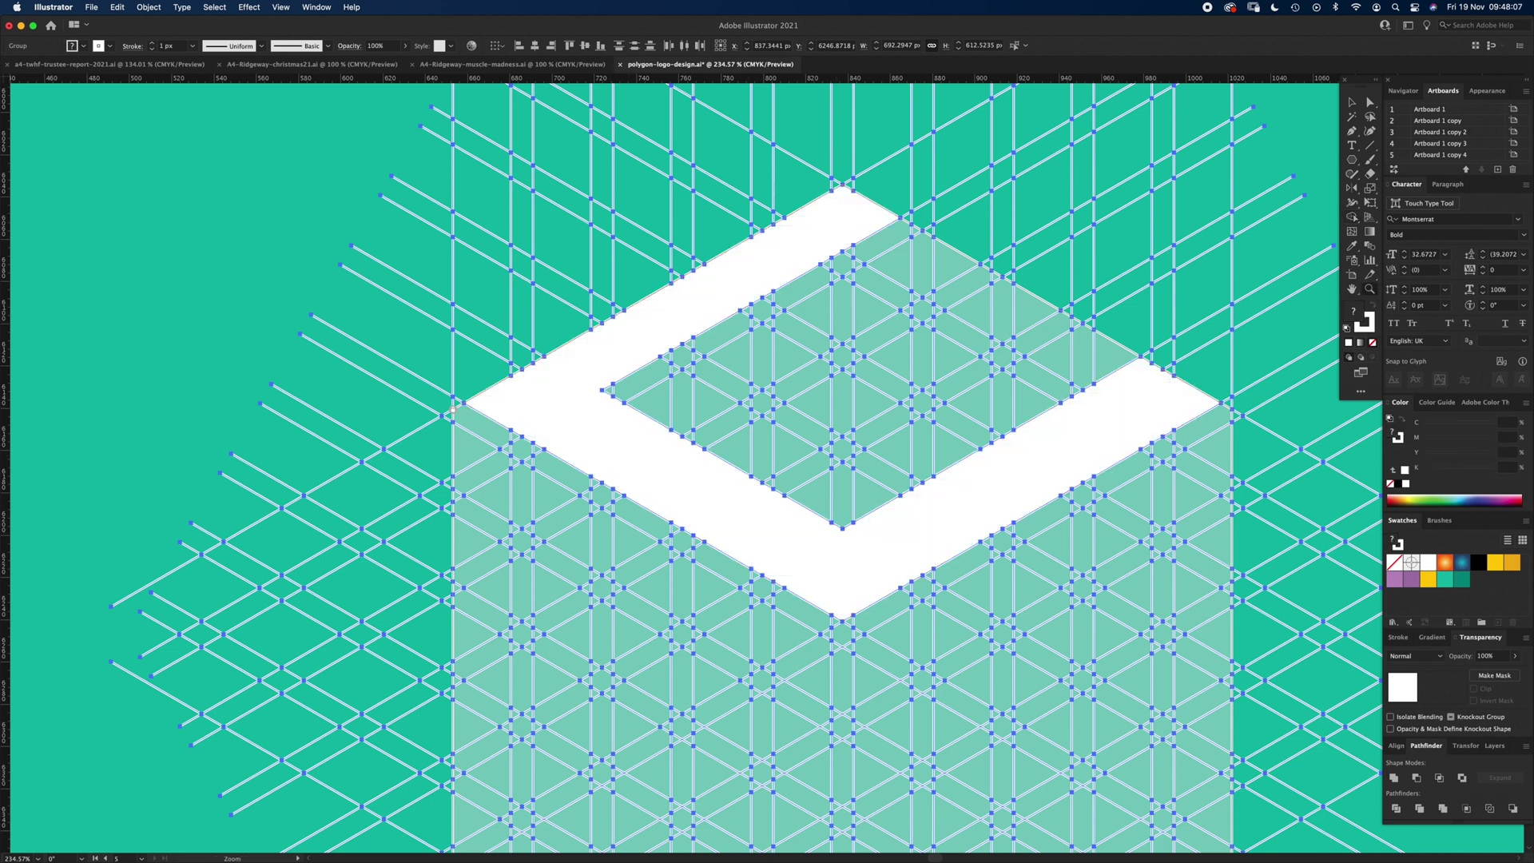
key(super+1)
Step: Merge the grid cells on the cube's left face into a white letter S with the Shape Builder
key(shift+m)
mouse_move(935, 473)
mouse_down()
mouse_move(785, 381)
mouse_move(787, 470)
mouse_move(919, 626)
mouse_move(793, 543)
mouse_move(907, 569)
mouse_move(839, 432)
mouse_move(936, 478)
mouse_up()
key(z)
key(shift+m)
drag(719, 311, 743, 348)
drag(960, 460, 989, 480)
drag(878, 415, 968, 387)
mouse_move(892, 341)
mouse_down()
mouse_move(732, 249)
mouse_move(673, 375)
mouse_up()
mouse_move(673, 468)
mouse_down()
mouse_move(743, 525)
mouse_move(812, 481)
mouse_up()
drag(882, 605, 889, 527)
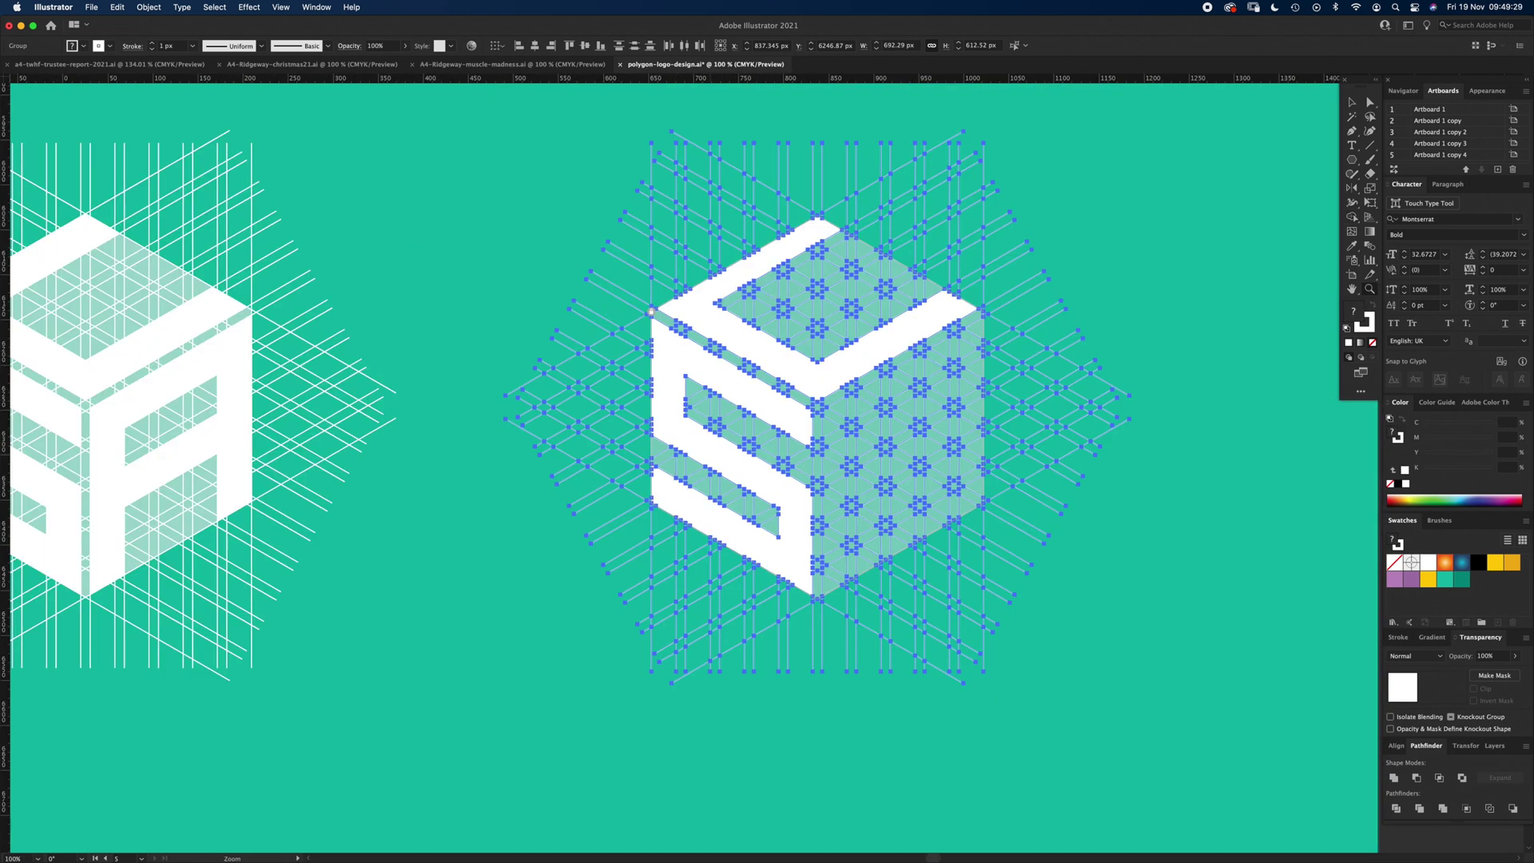
Step: Merge the grid cells on the cube's right face into a white letter A, including the small leftover triangles inside its strokes
mouse_move(1063, 295)
mouse_down()
mouse_move(991, 344)
mouse_move(915, 559)
mouse_move(1047, 452)
mouse_up()
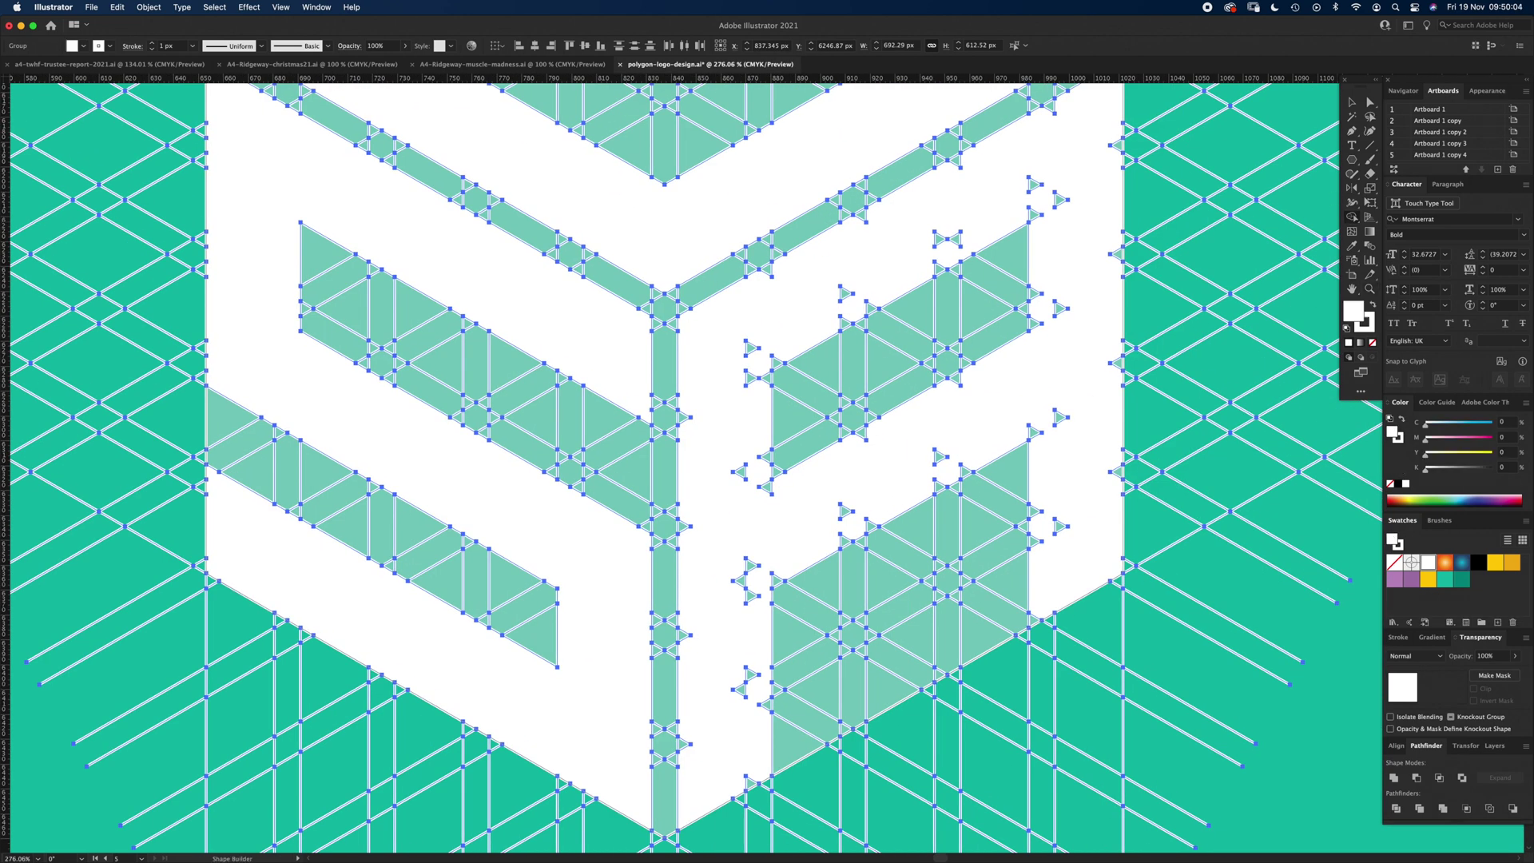
mouse_move(751, 780)
mouse_down()
mouse_move(743, 575)
mouse_move(771, 577)
mouse_up()
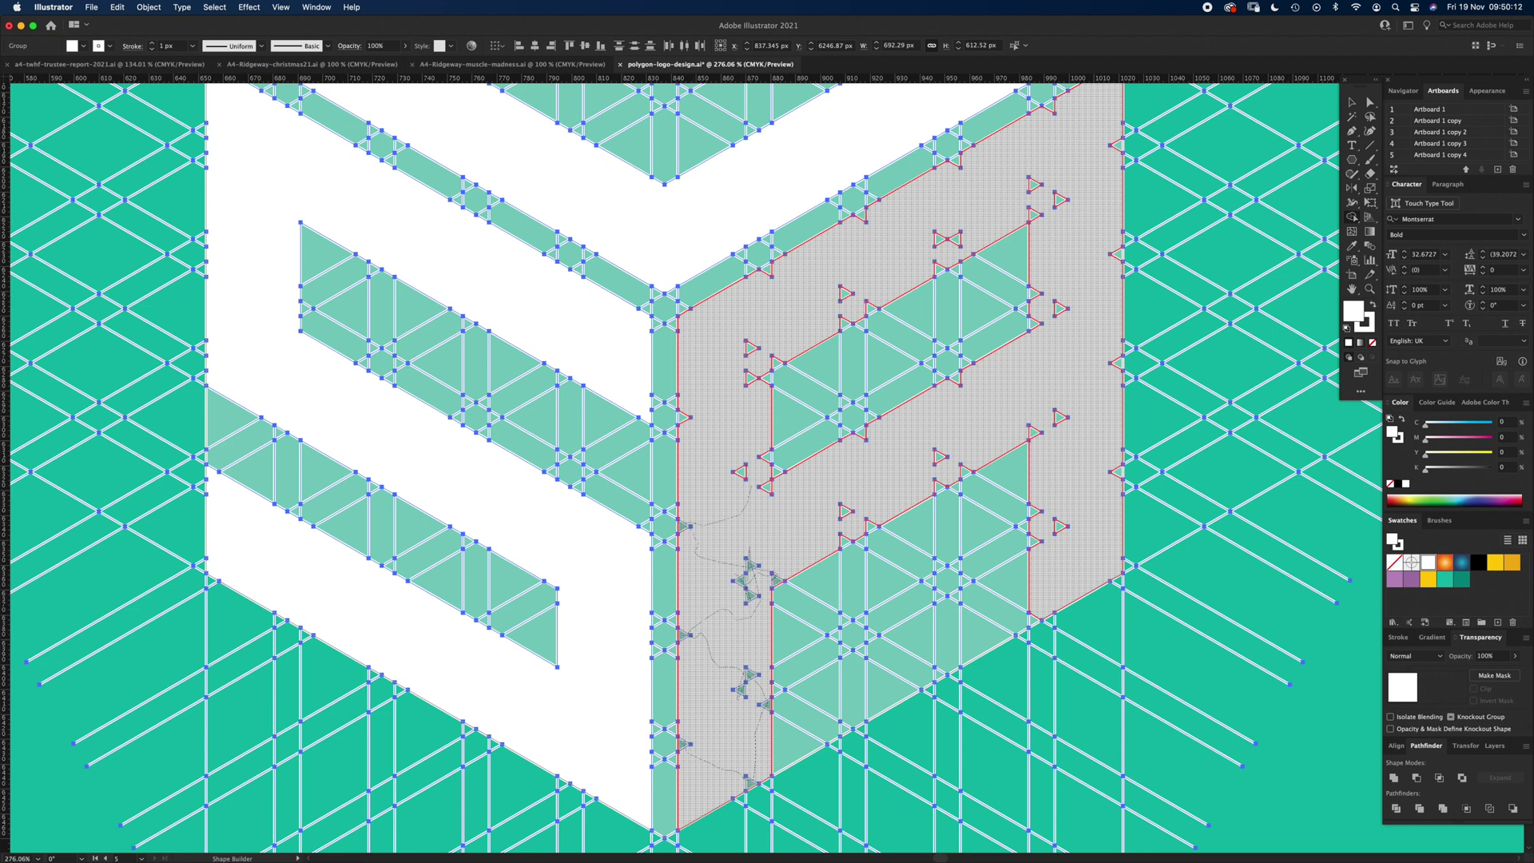
key(Return)
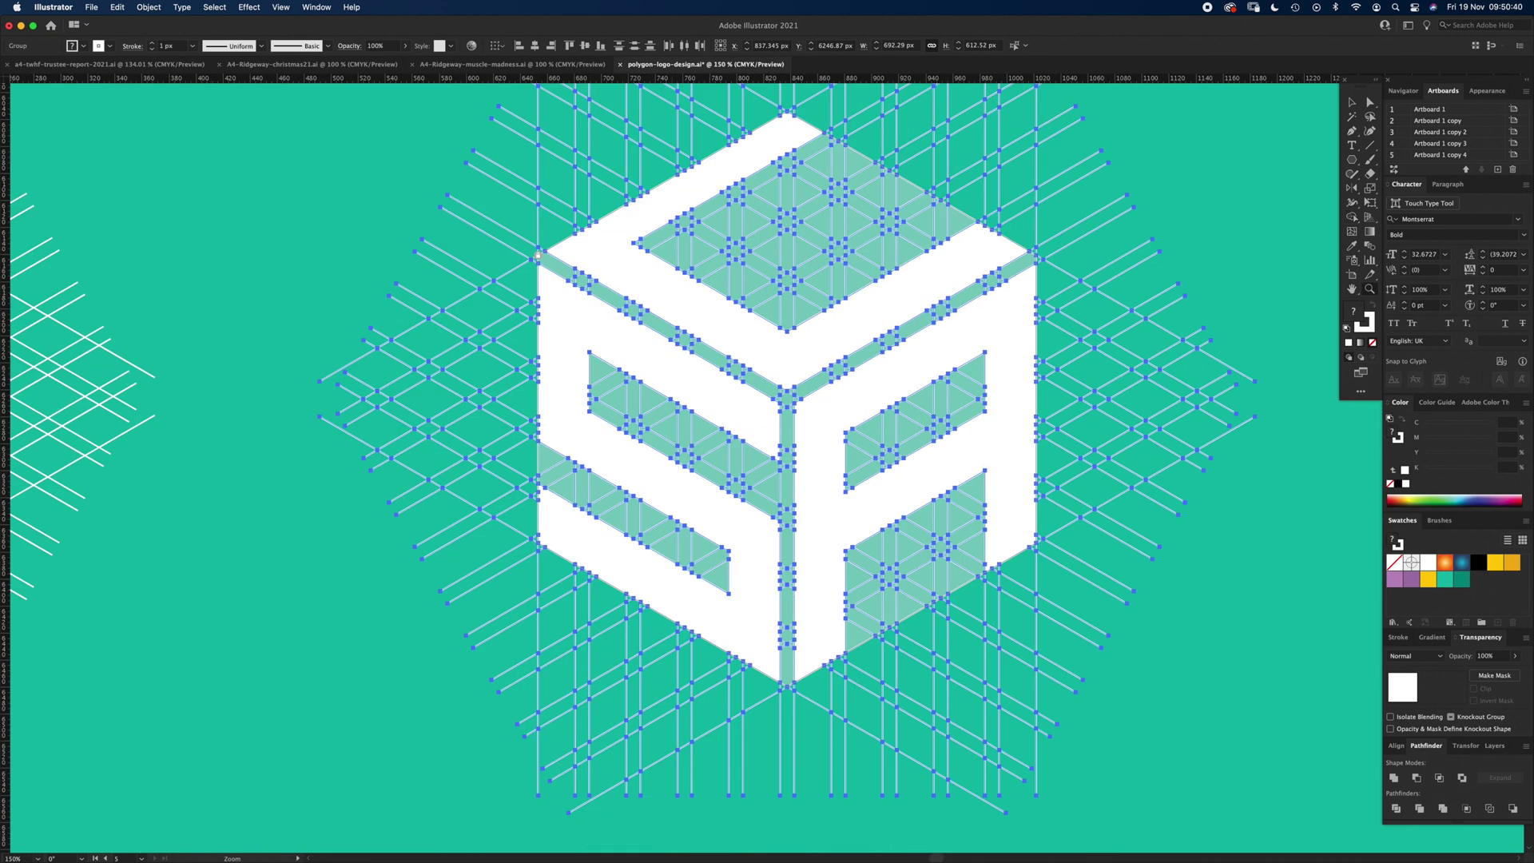
Step: Clear the selection, select only the merged U, S and A shapes, and hide them
key(super+shift+a)
key(a)
click(653, 480)
shift+click(767, 350)
shift+click(822, 459)
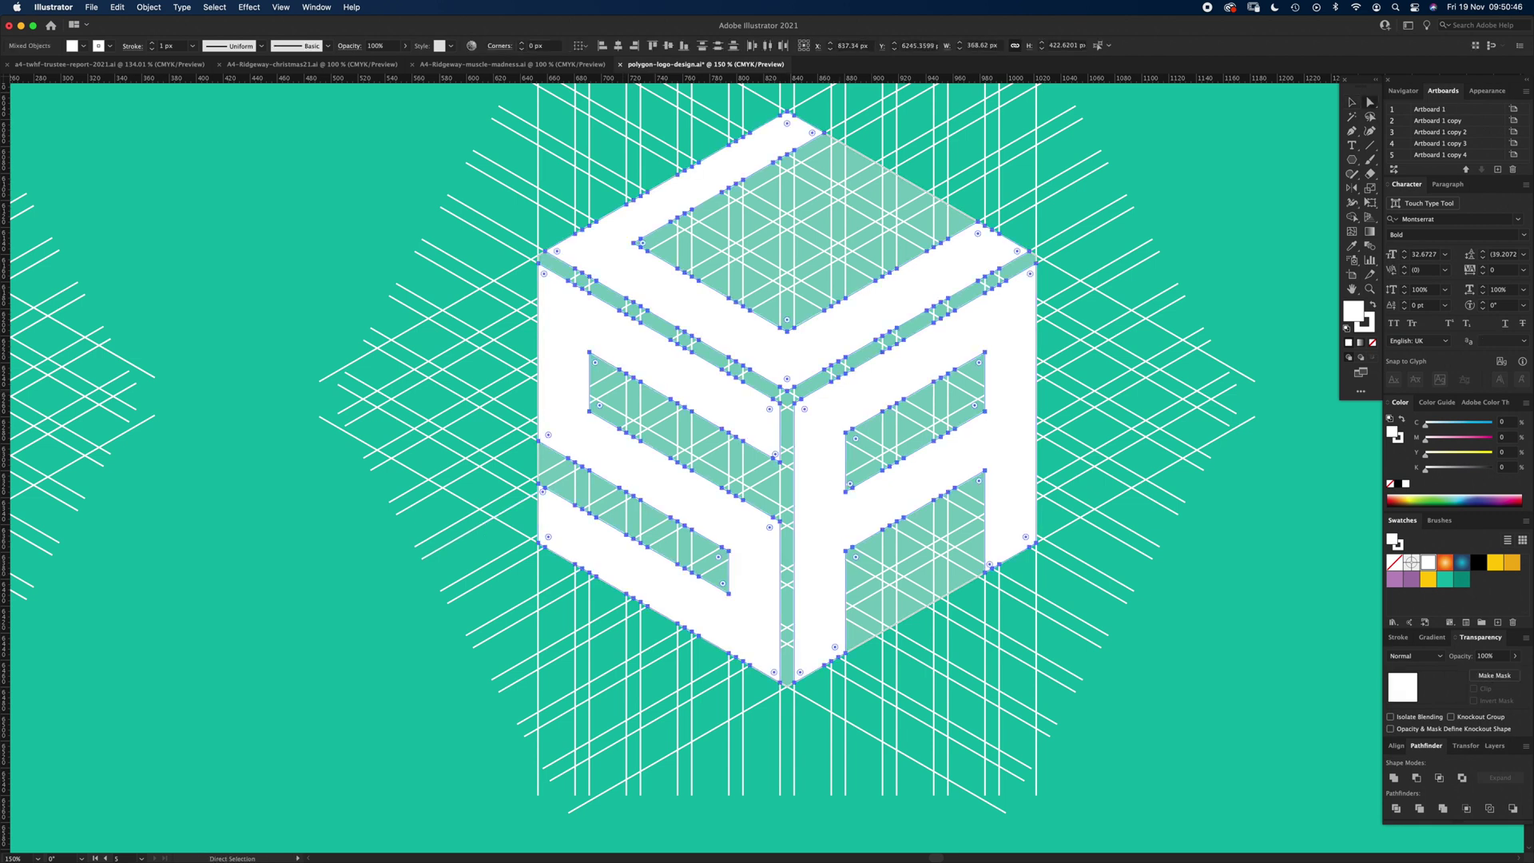
Step: Delete all remaining grid lines around the hexagon, including the leftover segments above its top corner
drag(406, 117, 1190, 694)
key(Return)
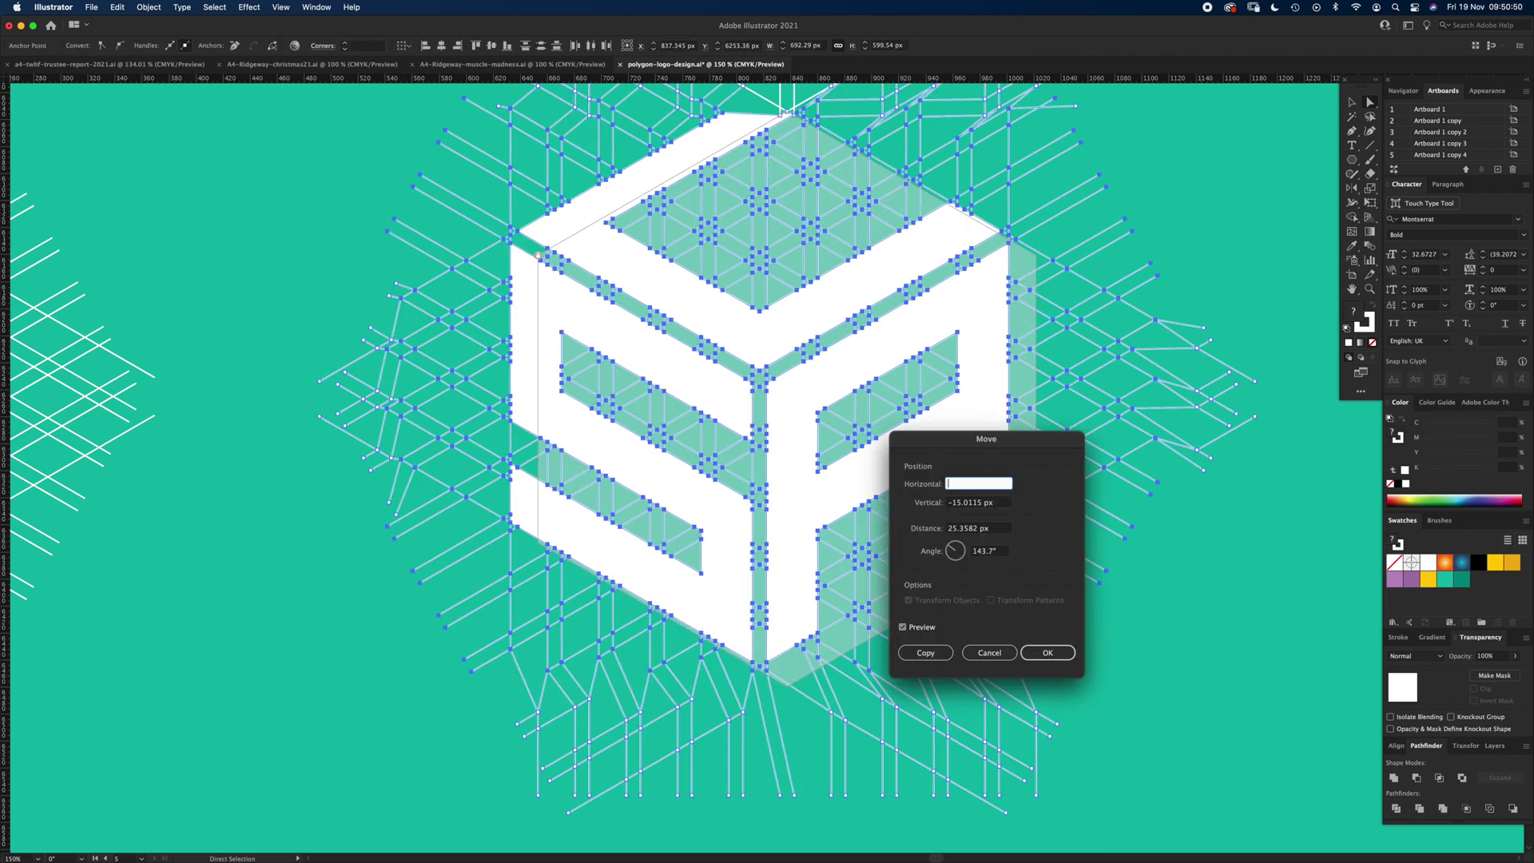
key(Escape)
key(Delete)
key(Delete)
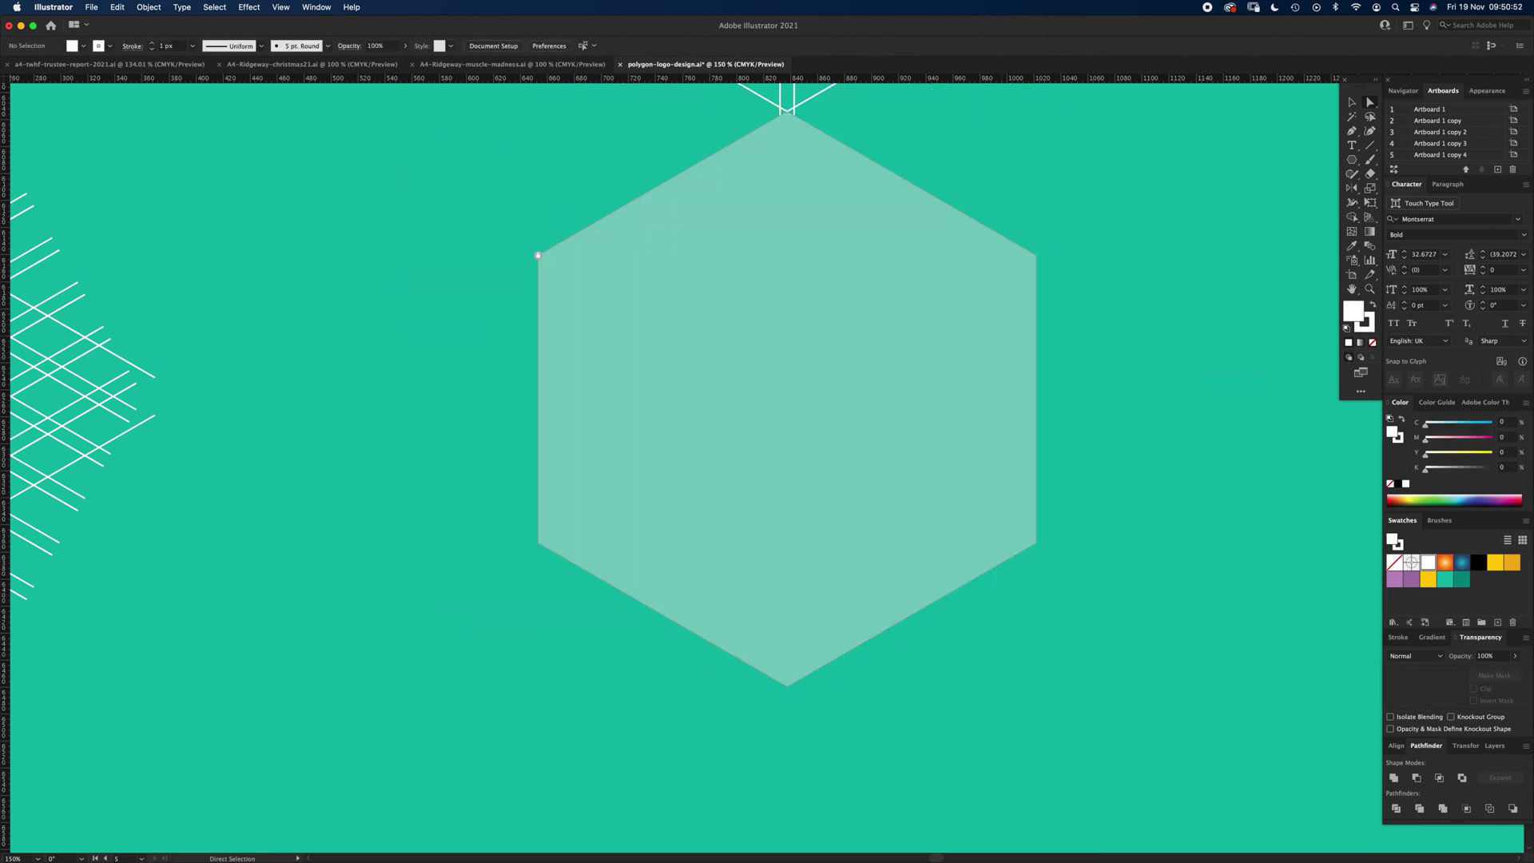
key(super+minus)
drag(607, 144, 979, 239)
key(Delete)
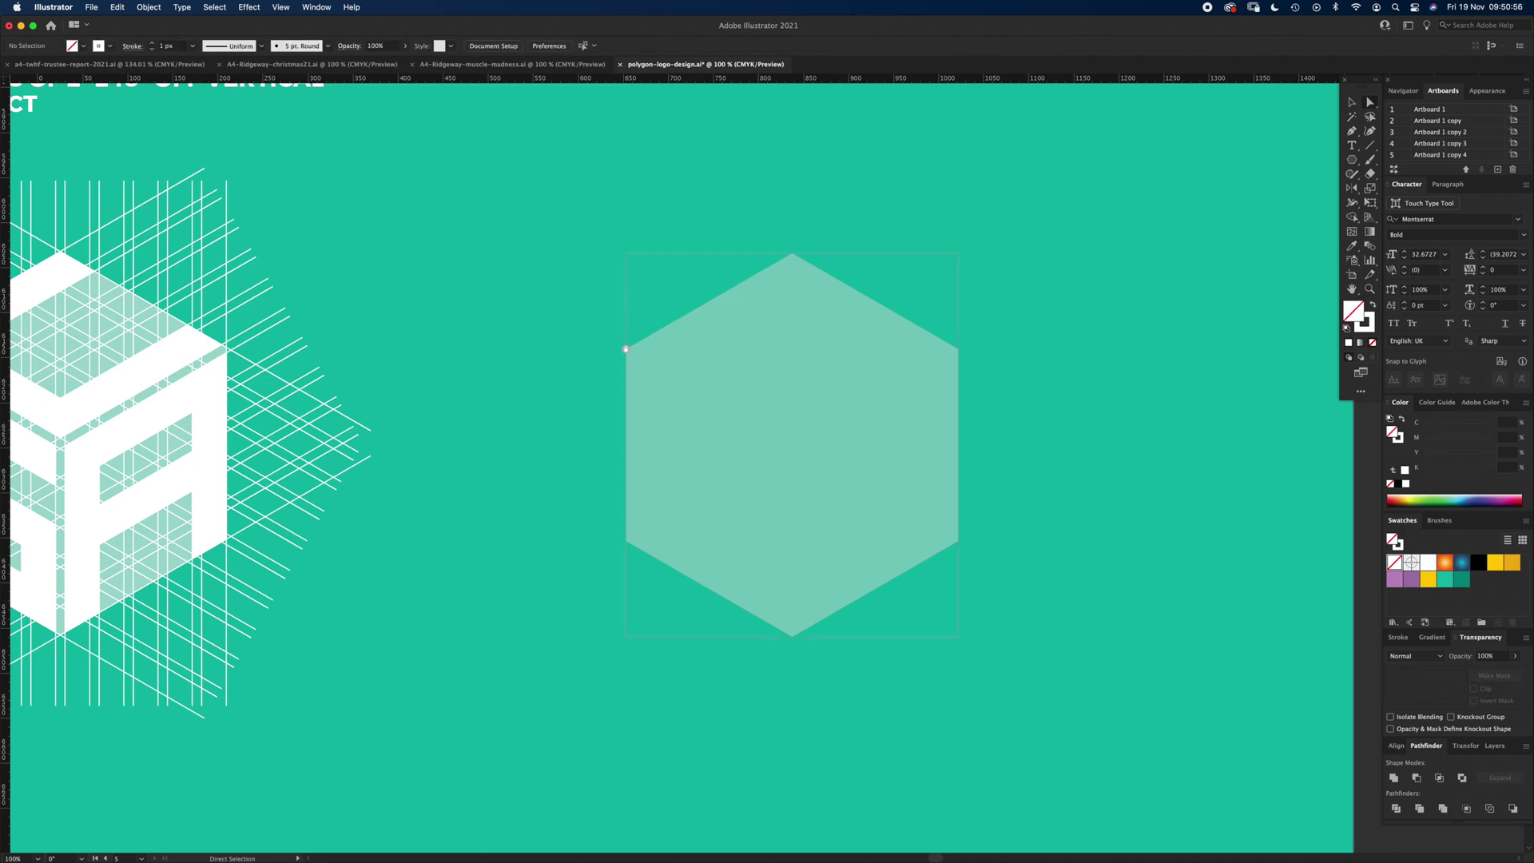
Step: Delete the translucent hexagon and show the hidden U, S and A letters again
click(625, 350)
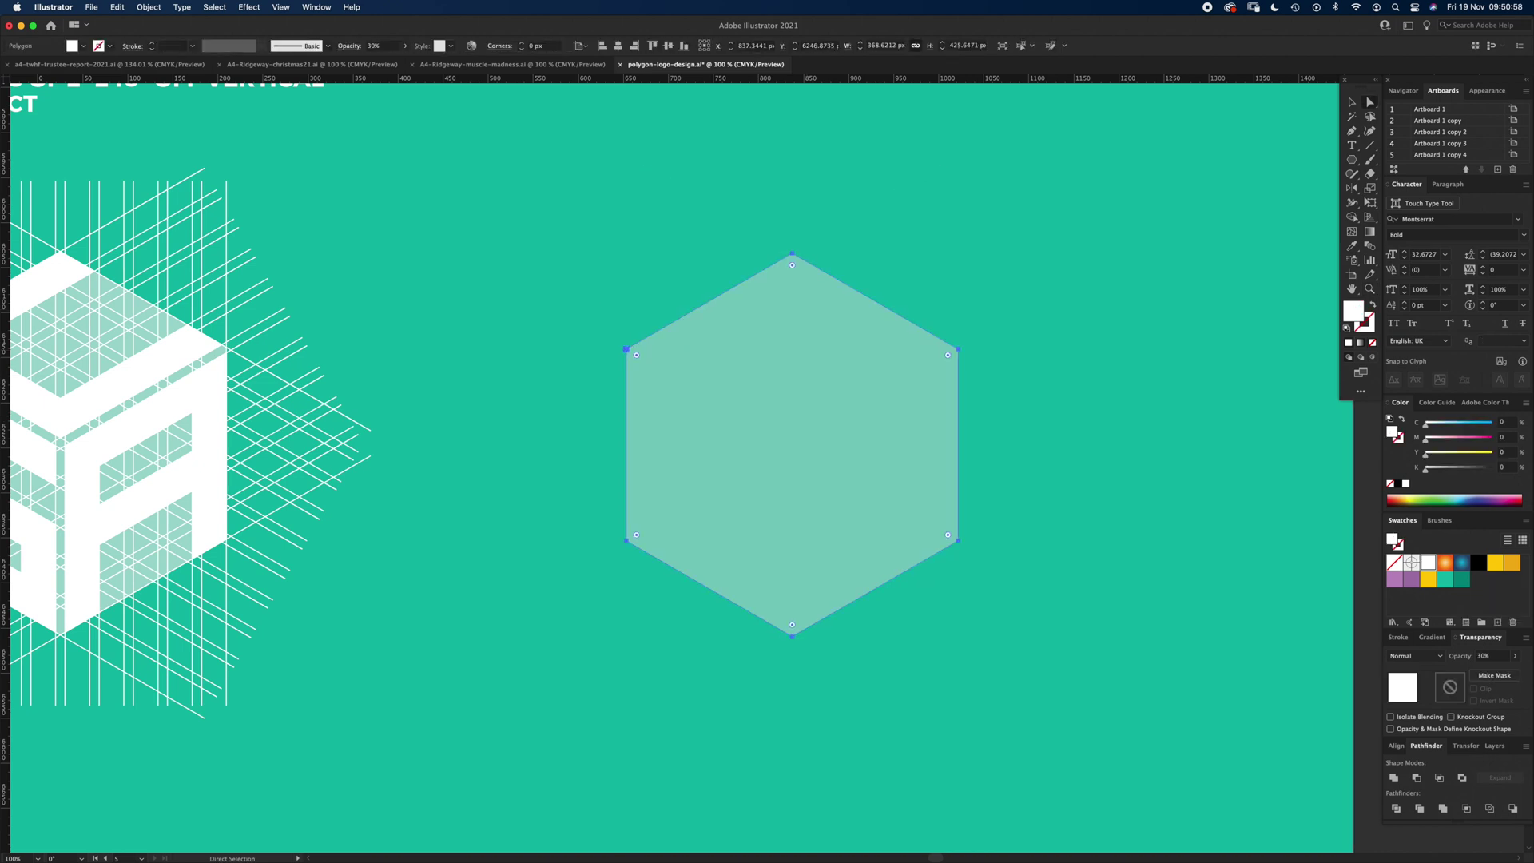
key(Delete)
key(super+alt+3)
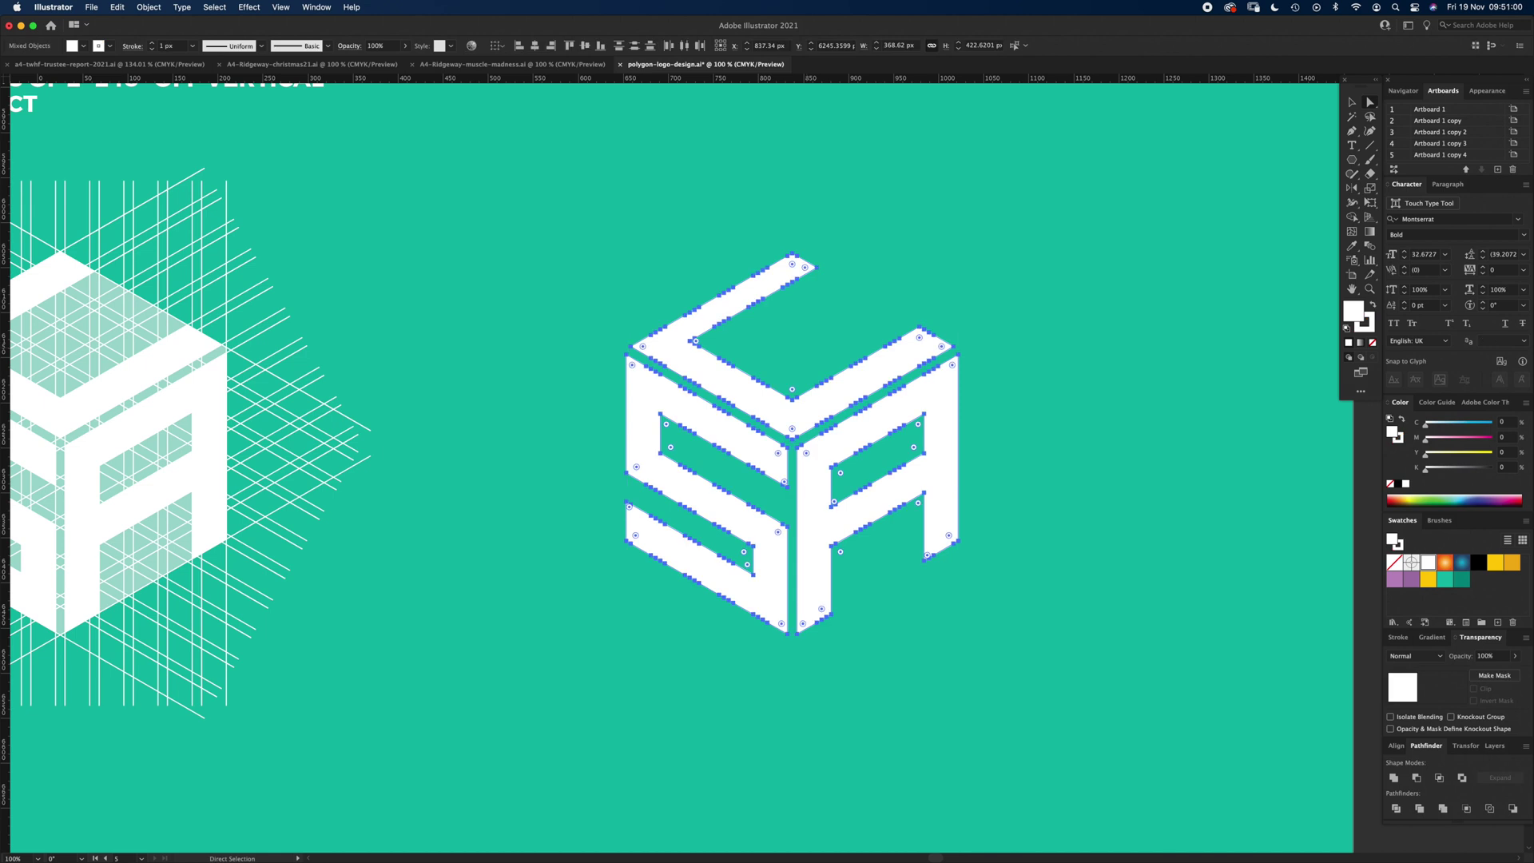
key(c)
key(v)
click(1107, 380)
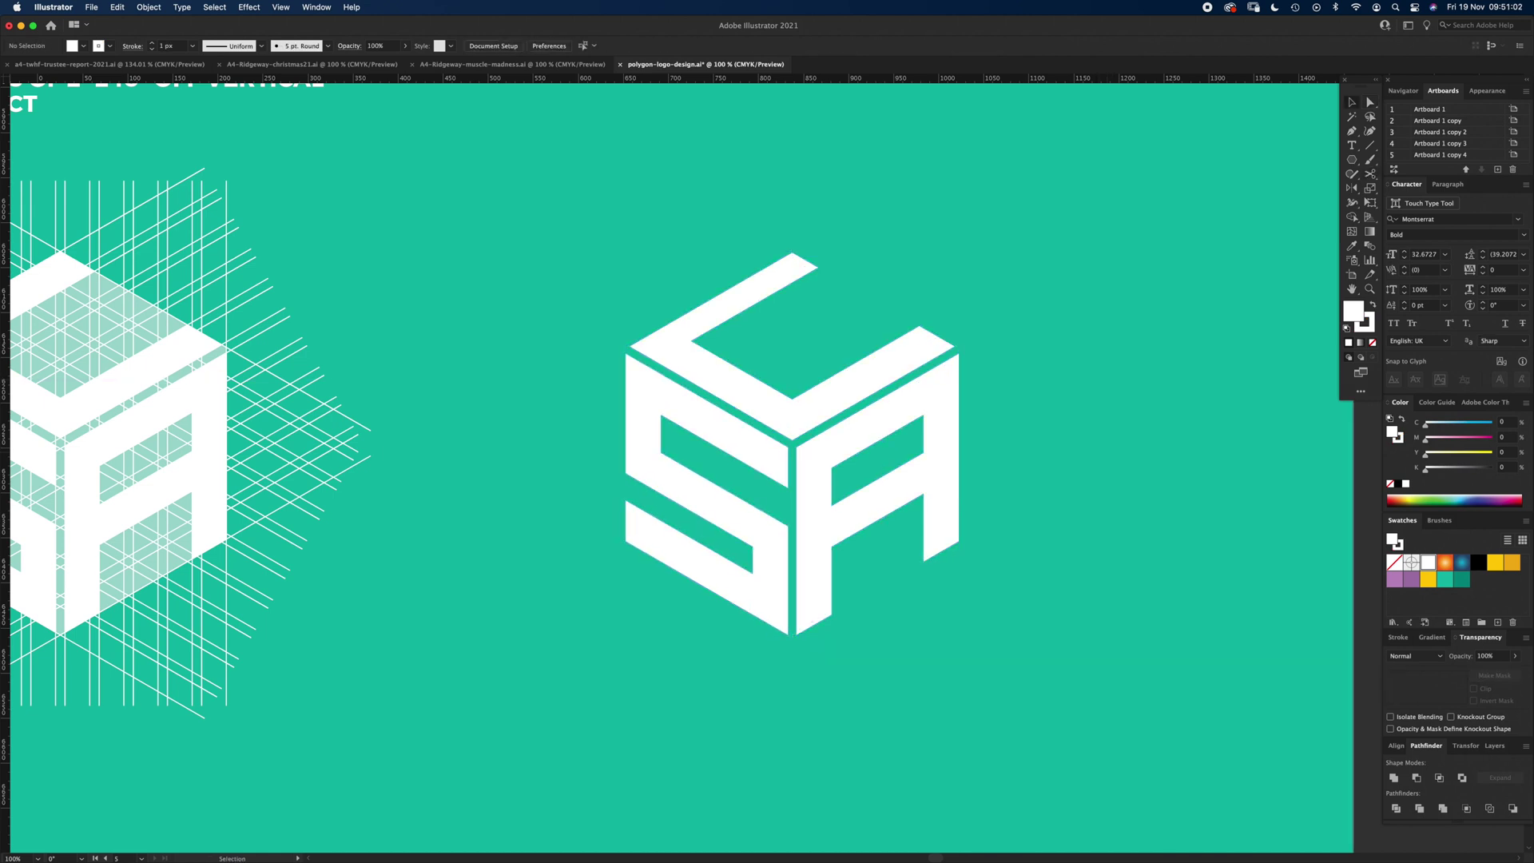
key(z)
alt+click(962, 503)
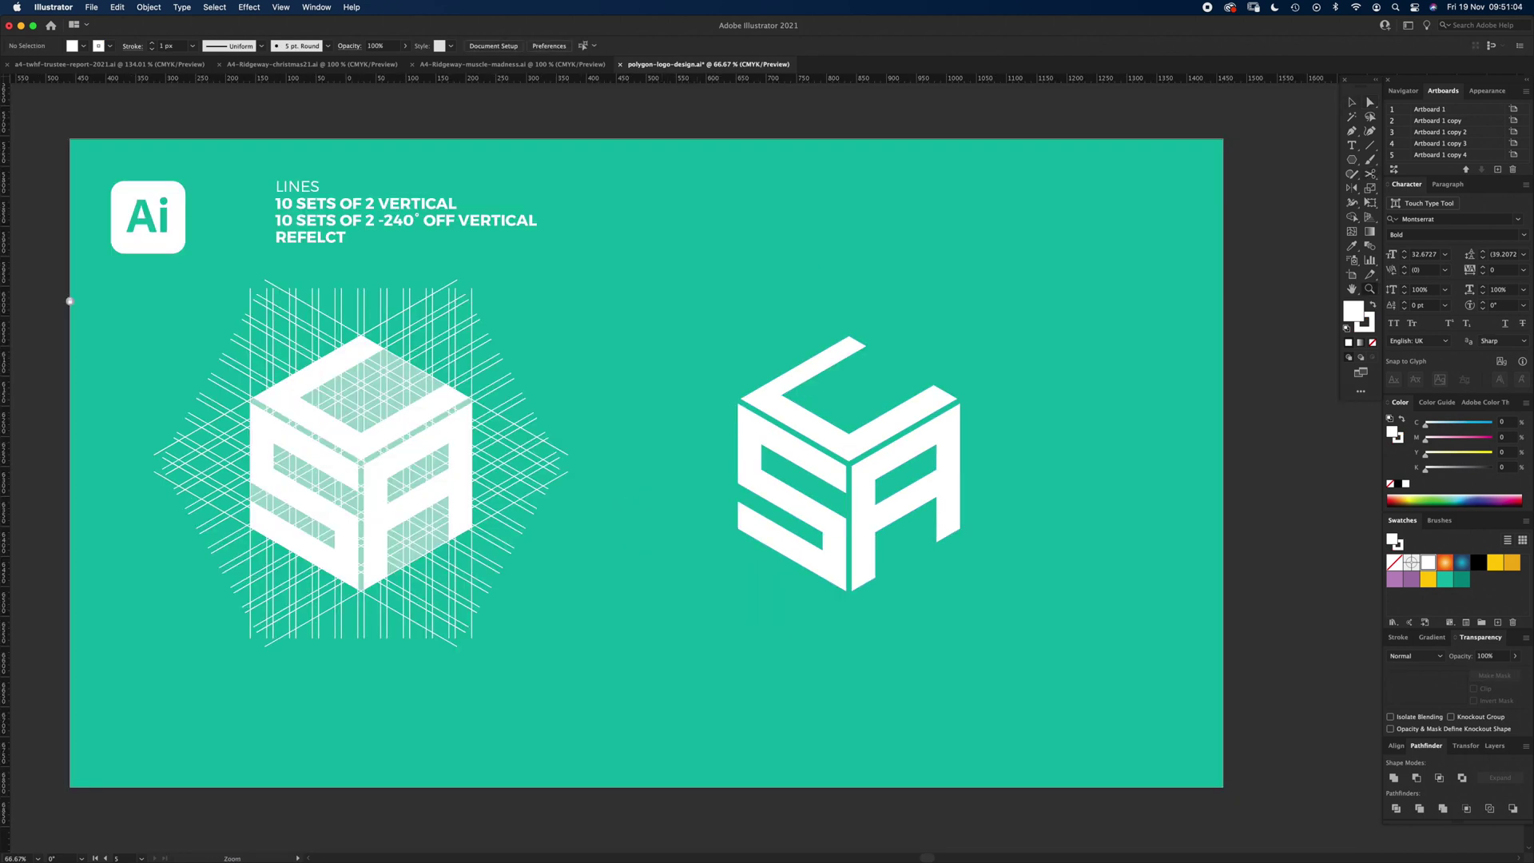